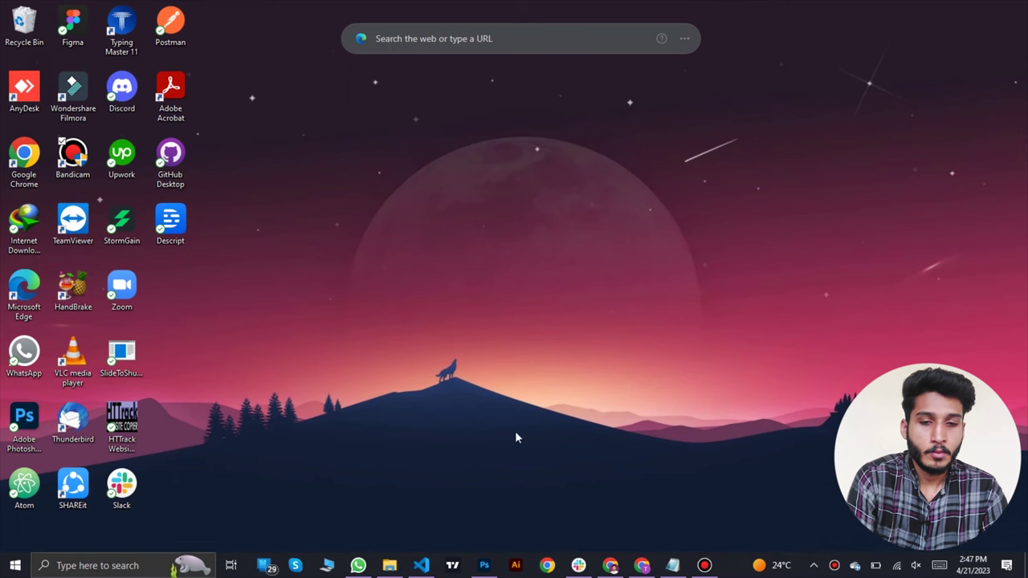
Step: Glance at the poster files in the 4 folder, then bring back the Phantom film poster PSD
left_click(390, 566)
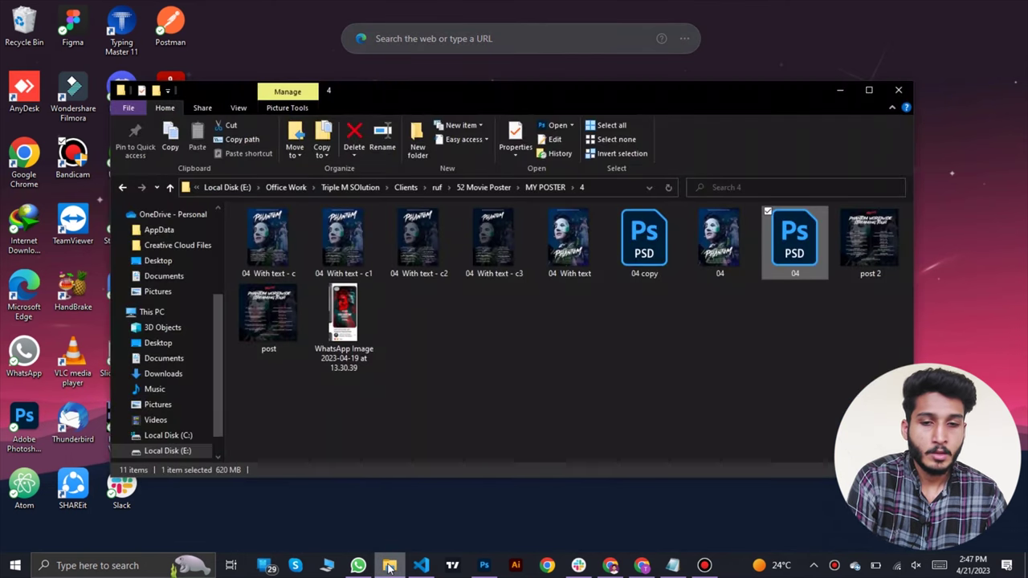
left_click(389, 565)
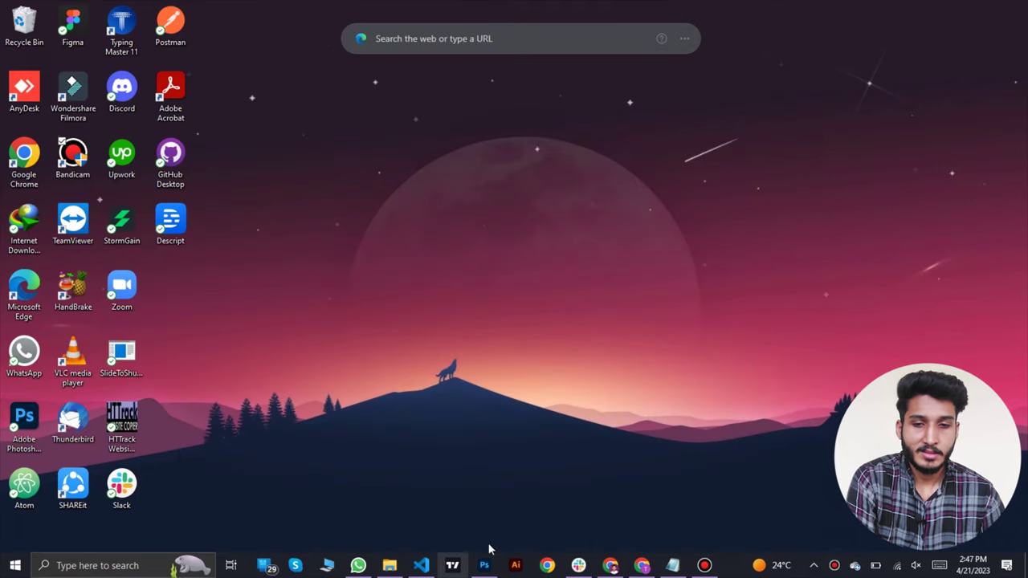
left_click(484, 565)
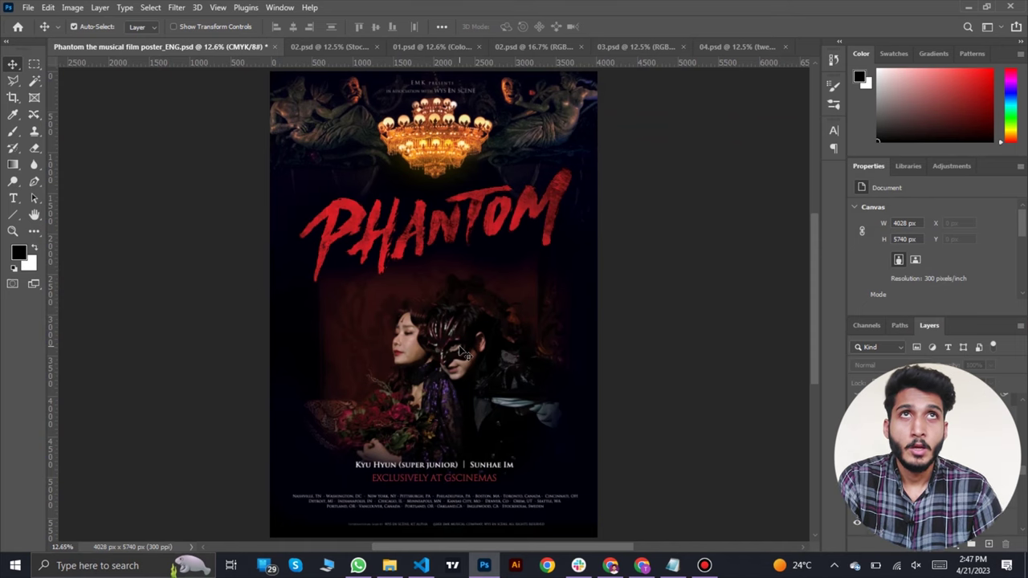
left_click(330, 47)
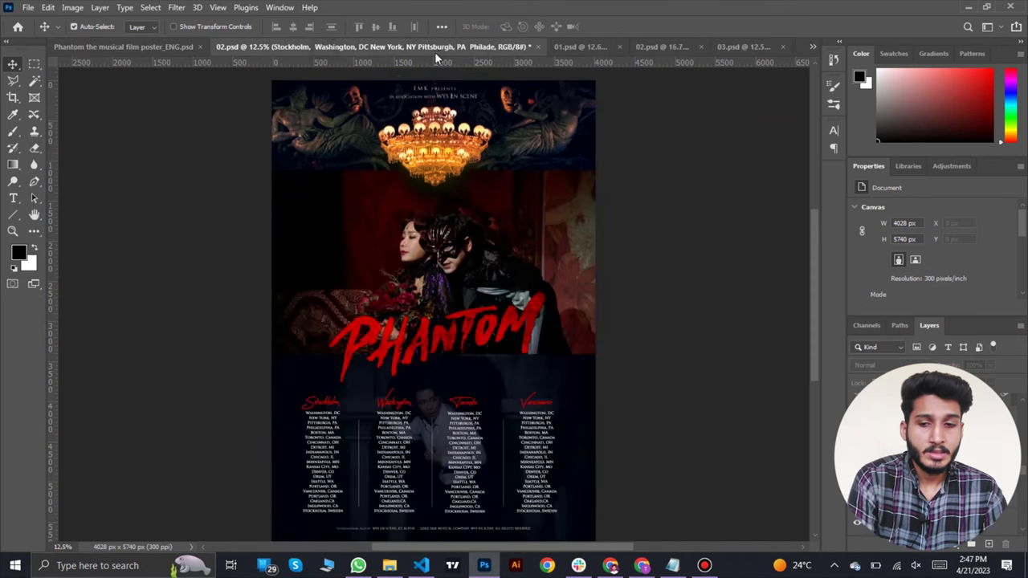
left_click(580, 46)
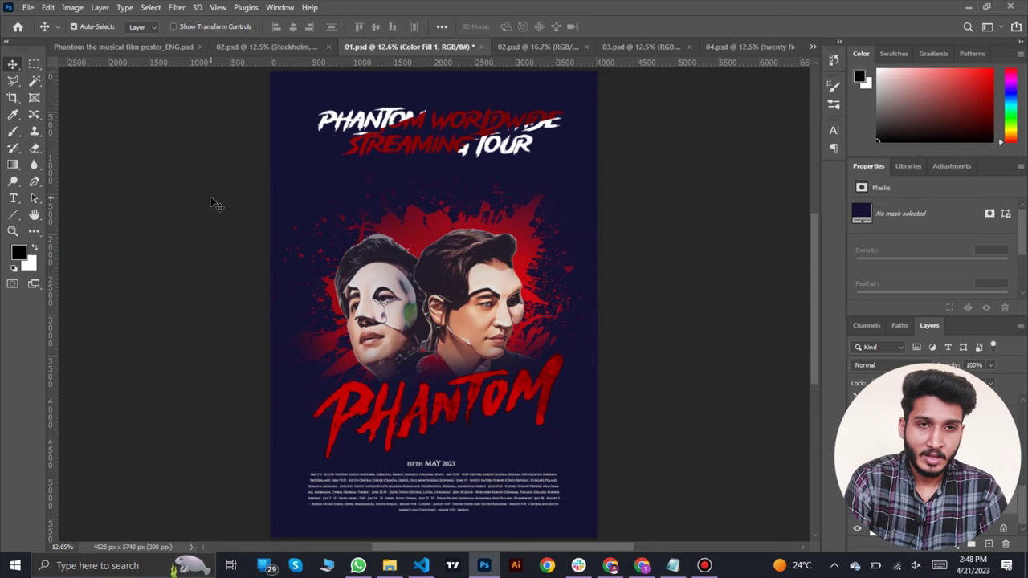
left_click(538, 46)
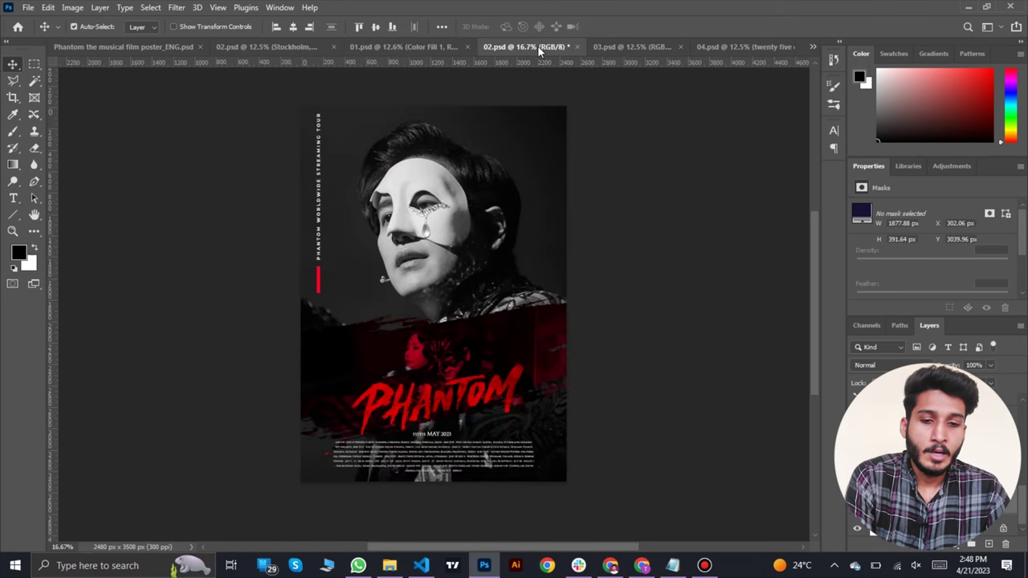
scroll(543, 66, "up", 2)
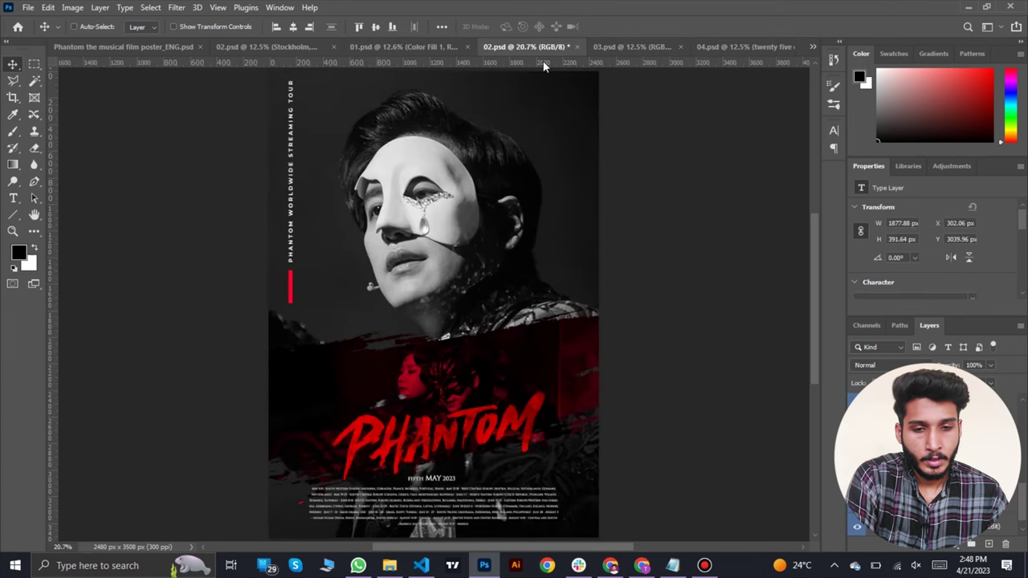
scroll(586, 173, "down", 2)
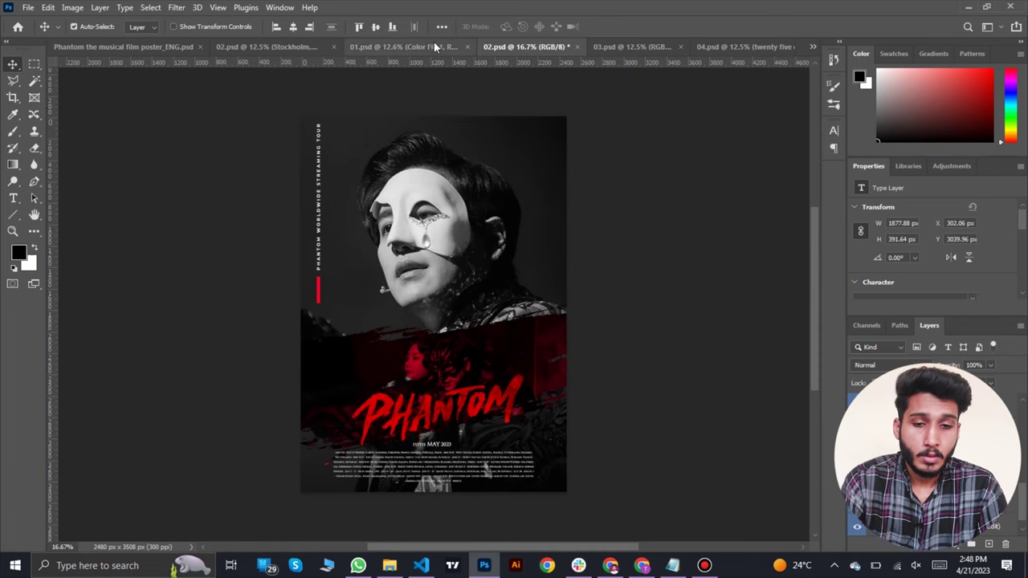
left_click(437, 46)
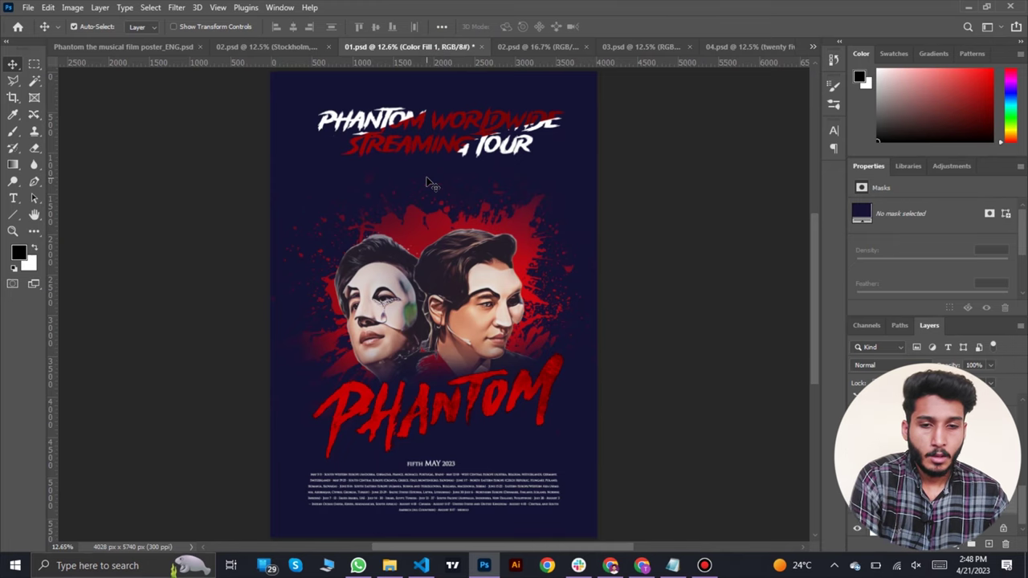
left_click(534, 47)
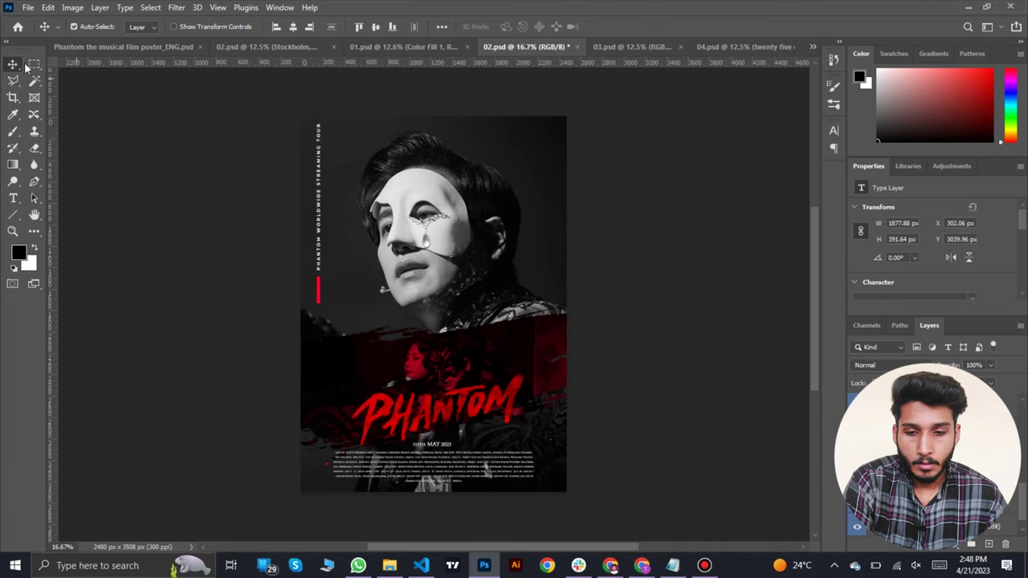
left_click(105, 48)
left_click(157, 232)
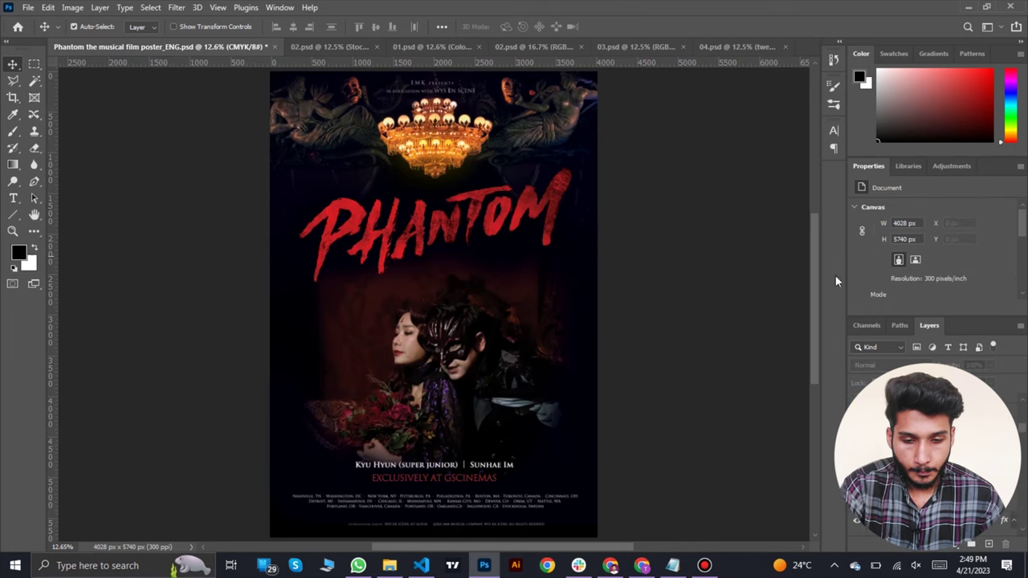
Step: Float the Layers panel out of the dock and stretch it taller
left_click_drag(932, 330, 628, 99)
left_click_drag(709, 322, 706, 504)
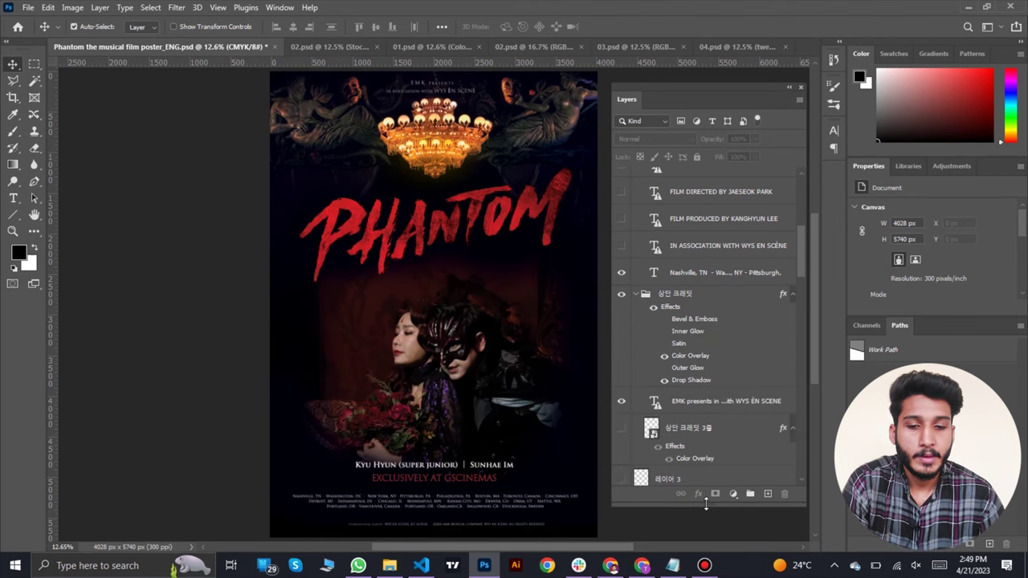
scroll(678, 337, "down", 2)
scroll(683, 362, "down", 3)
scroll(687, 386, "down", 3)
scroll(693, 410, "down", 3)
scroll(694, 417, "down", 5)
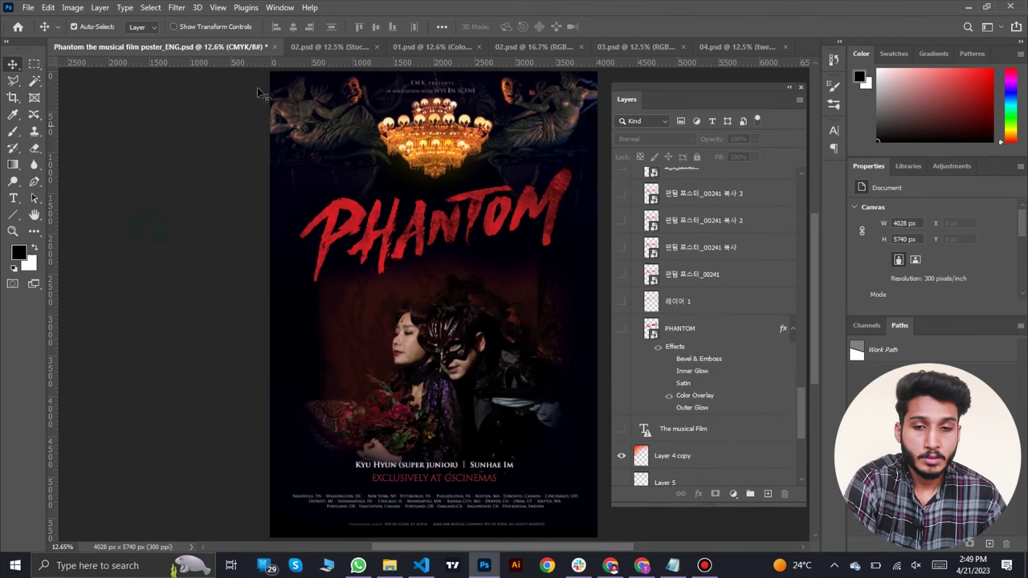
Step: Compare the 02.psd city-listing poster with the Phantom film poster, shifting each view left
left_click(320, 49)
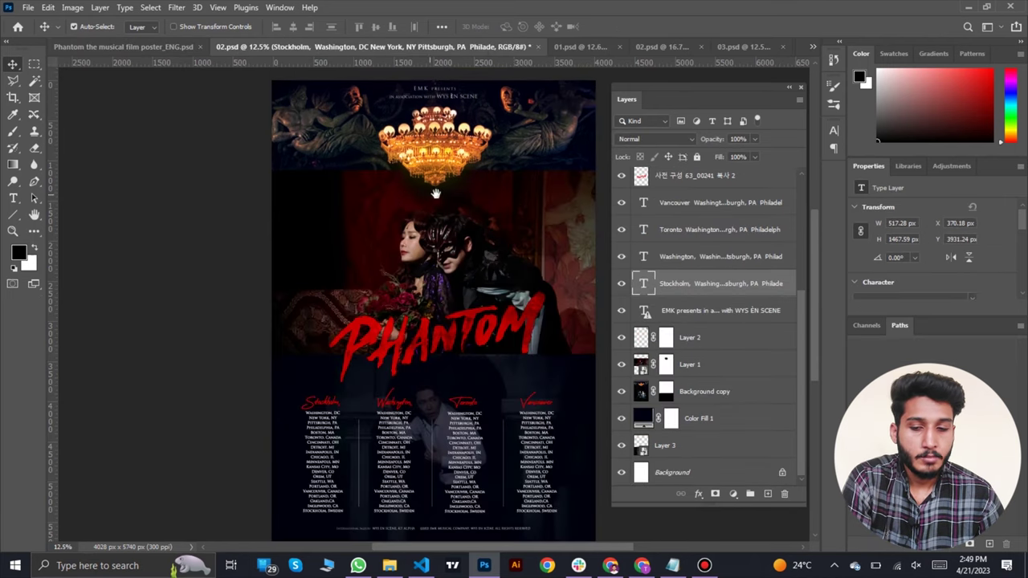
left_click_drag(437, 194, 335, 206)
left_click(154, 49)
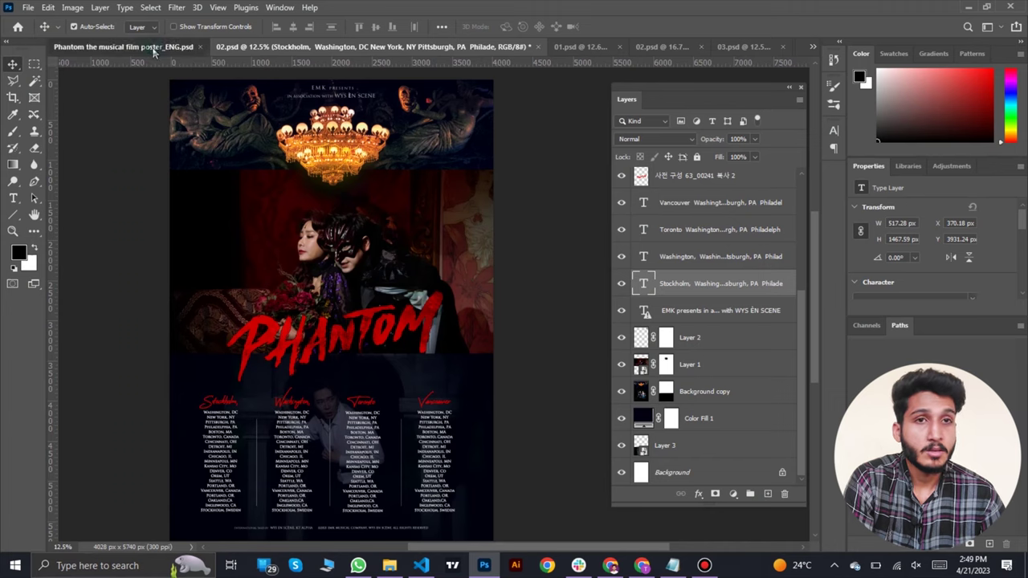
left_click_drag(450, 241, 317, 250)
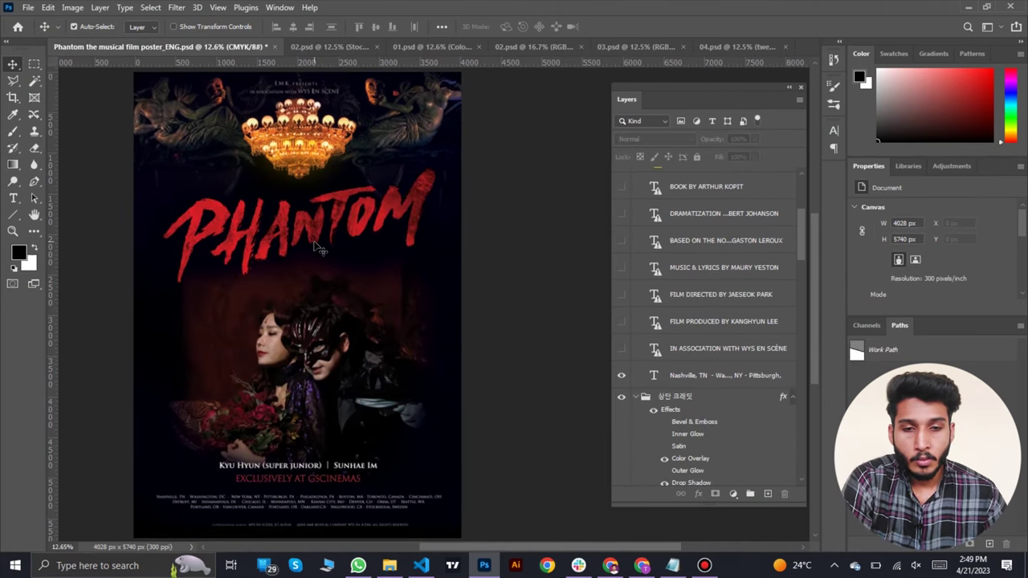
Step: Review the 02.psd, navy 01.psd and black-and-white 02.psd posters, shifting each view left
left_click(345, 47)
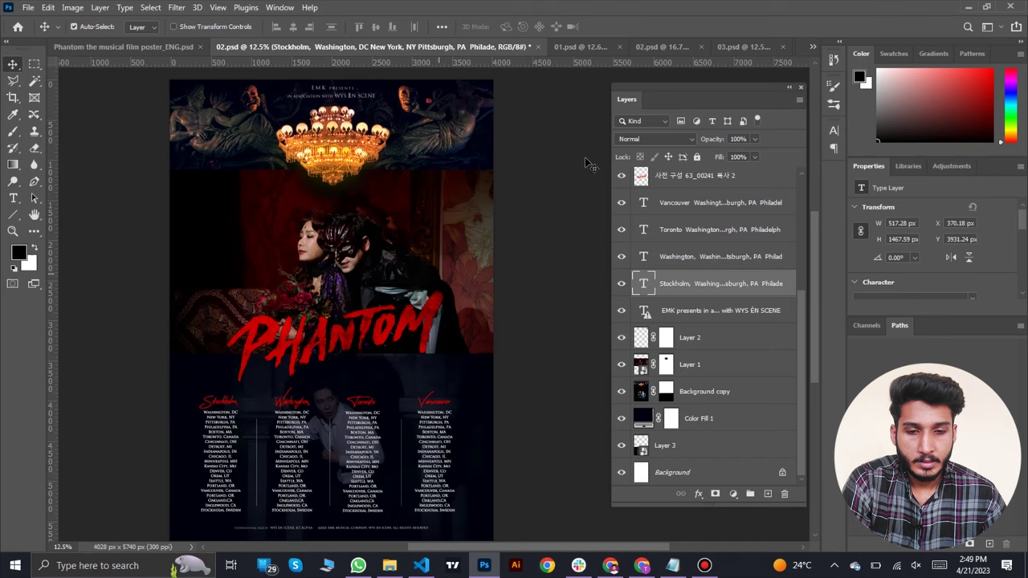
left_click(577, 46)
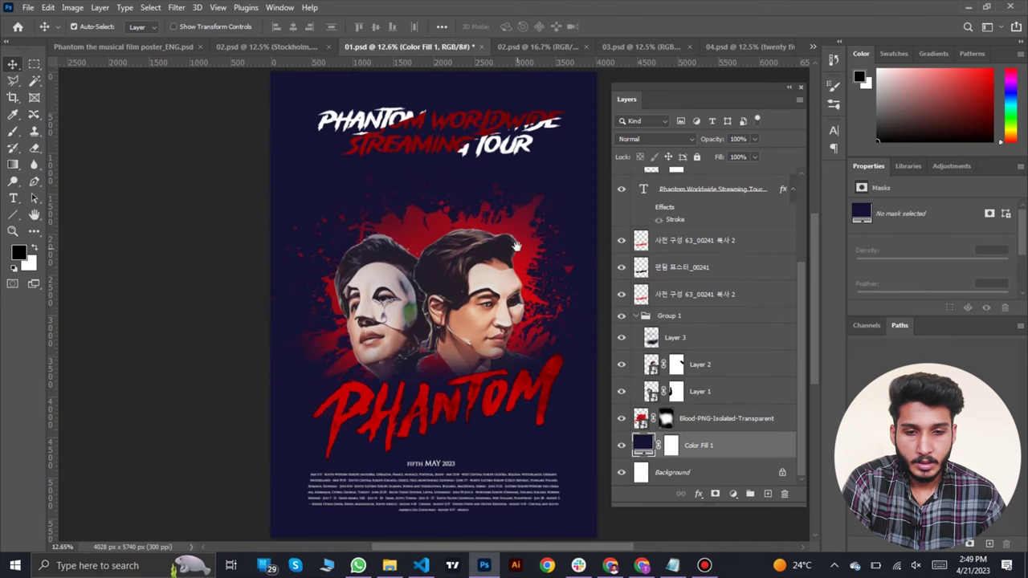
left_click_drag(516, 248, 397, 251)
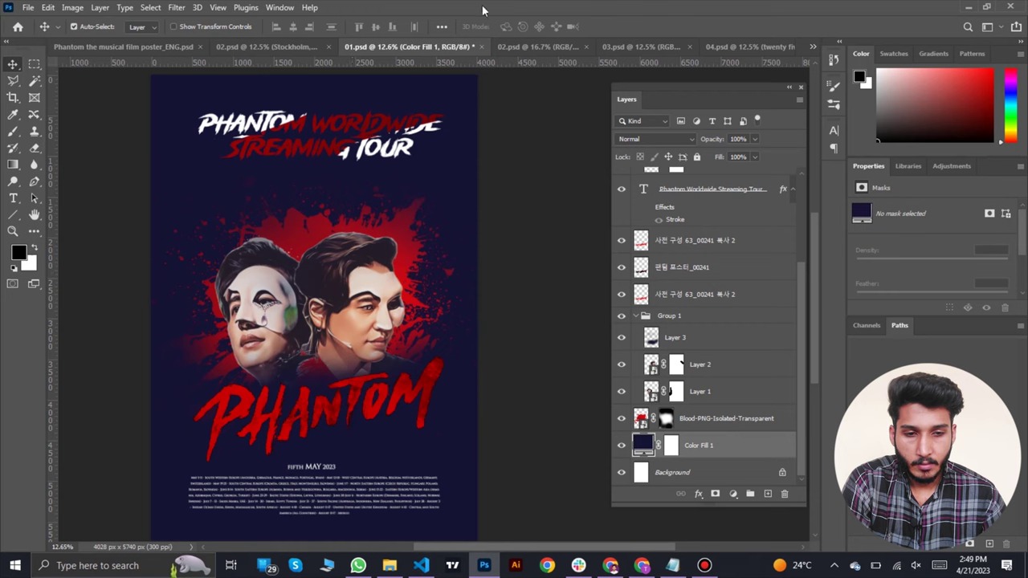
left_click(506, 47)
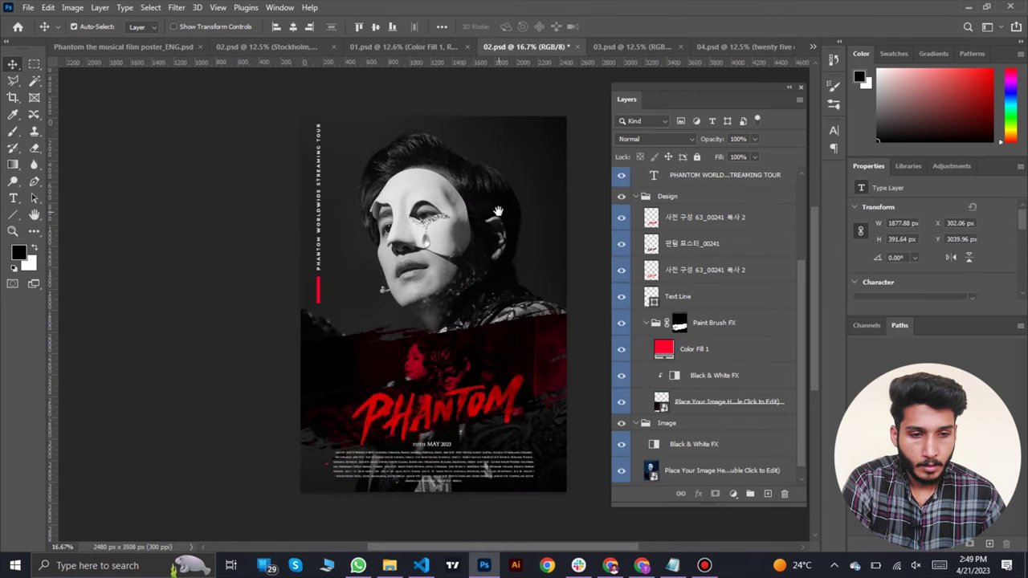
left_click_drag(497, 213, 400, 216)
Step: Inspect the red-striped 03.psd and blue 04.psd posters, scrolling and panning across them
left_click(632, 47)
scroll(377, 217, "right", 5)
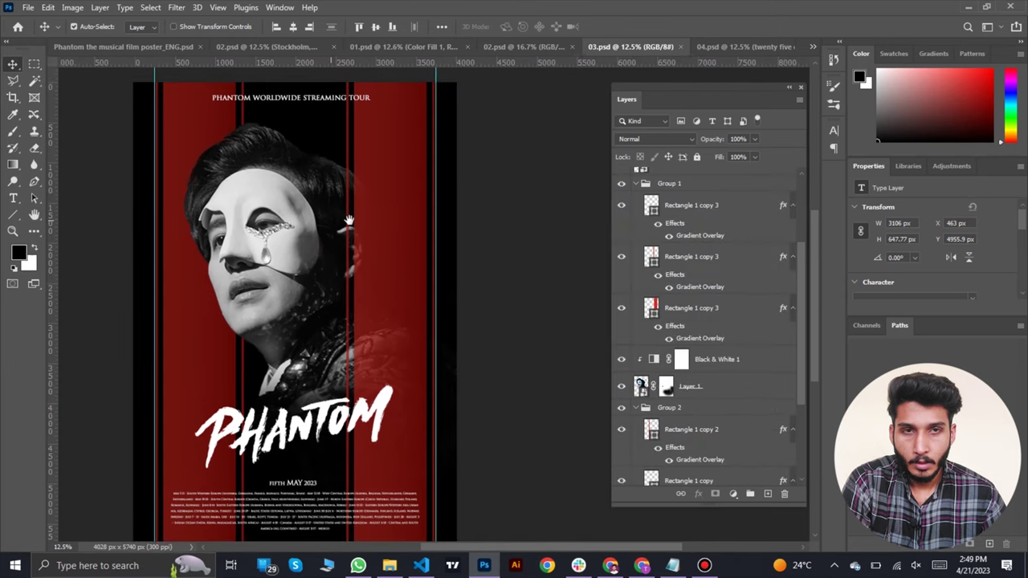
scroll(345, 221, "down", 2)
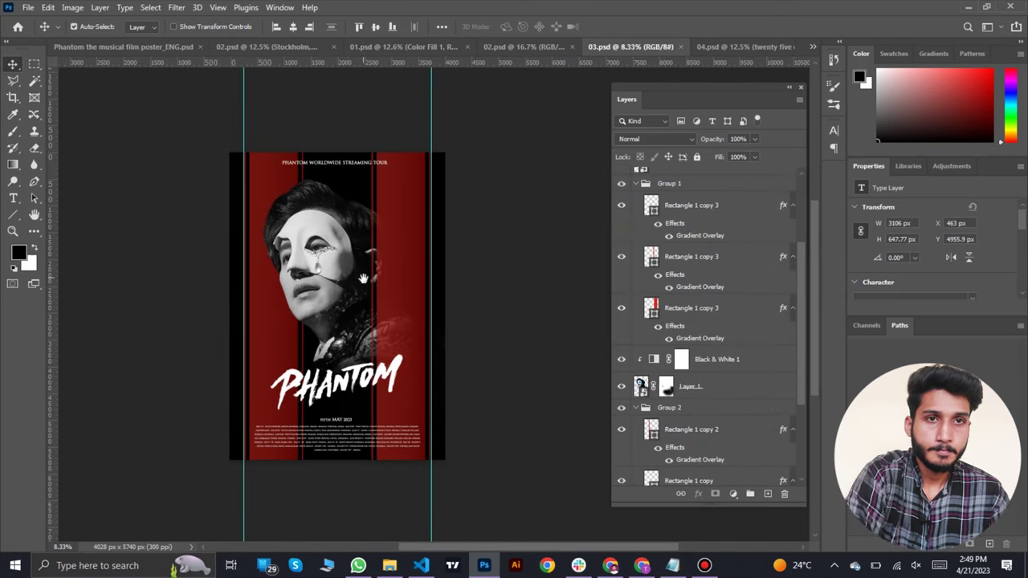
scroll(346, 221, "up", 1)
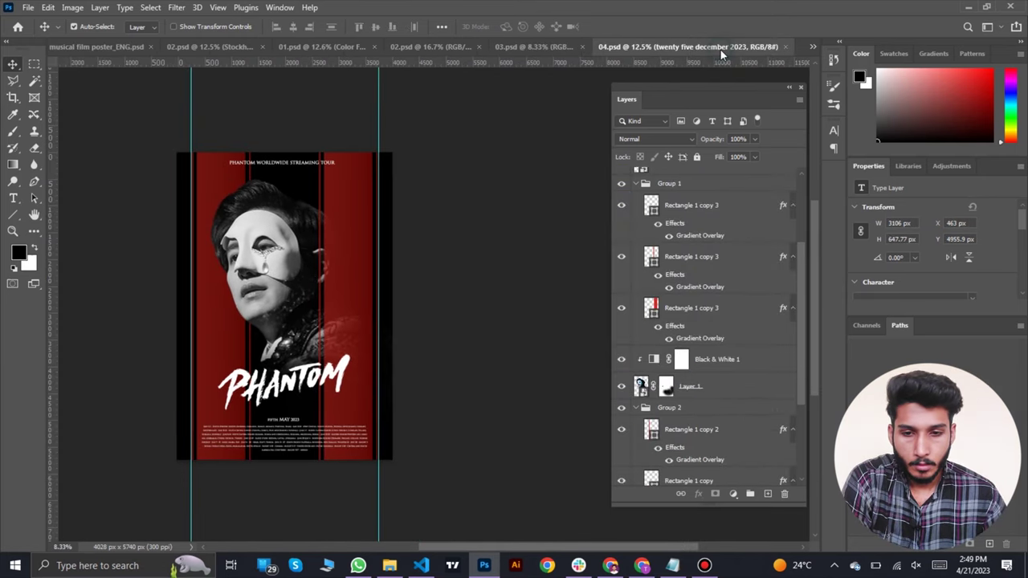
left_click(722, 48)
left_click_drag(468, 216, 359, 211)
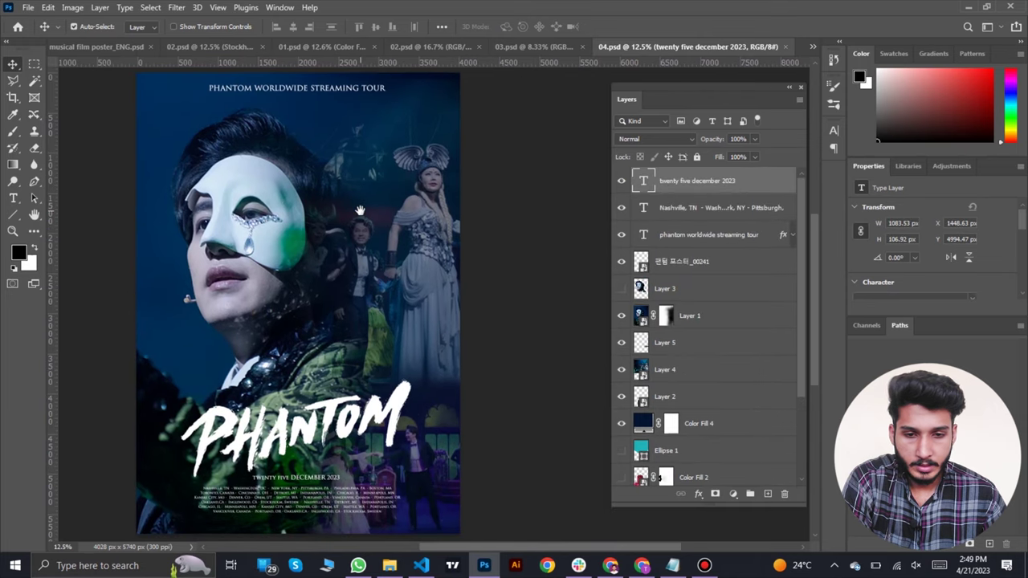
Step: Check the open-documents list, then bring the navy 01.psd and 02.psd posters forward
left_click(813, 46)
left_click(496, 234)
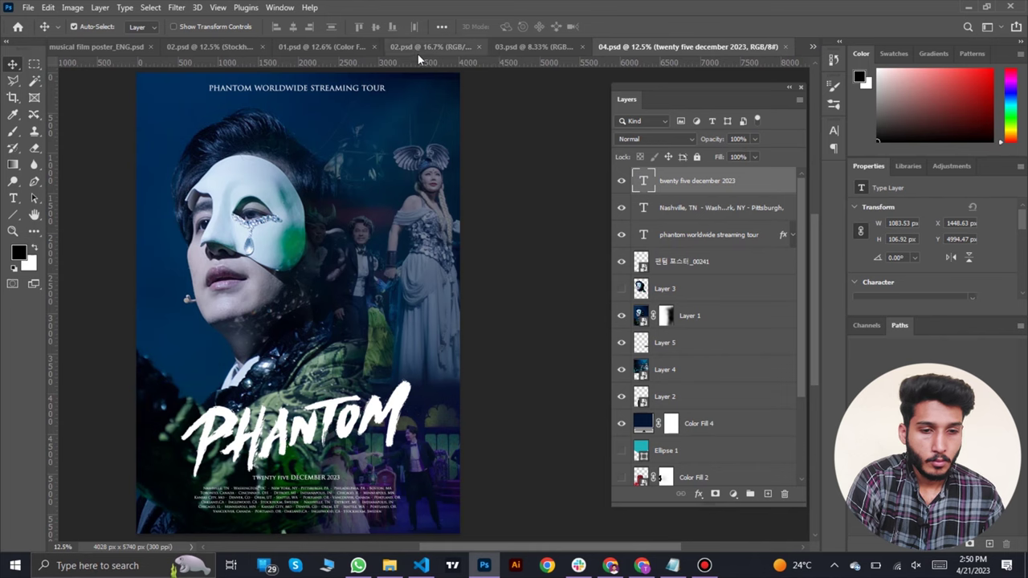
left_click(302, 48)
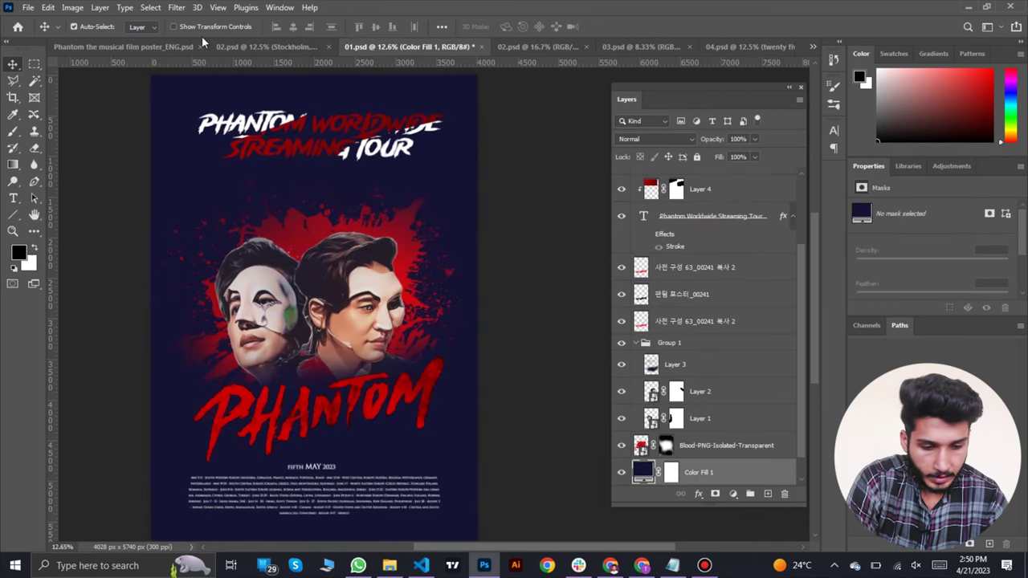
left_click(255, 48)
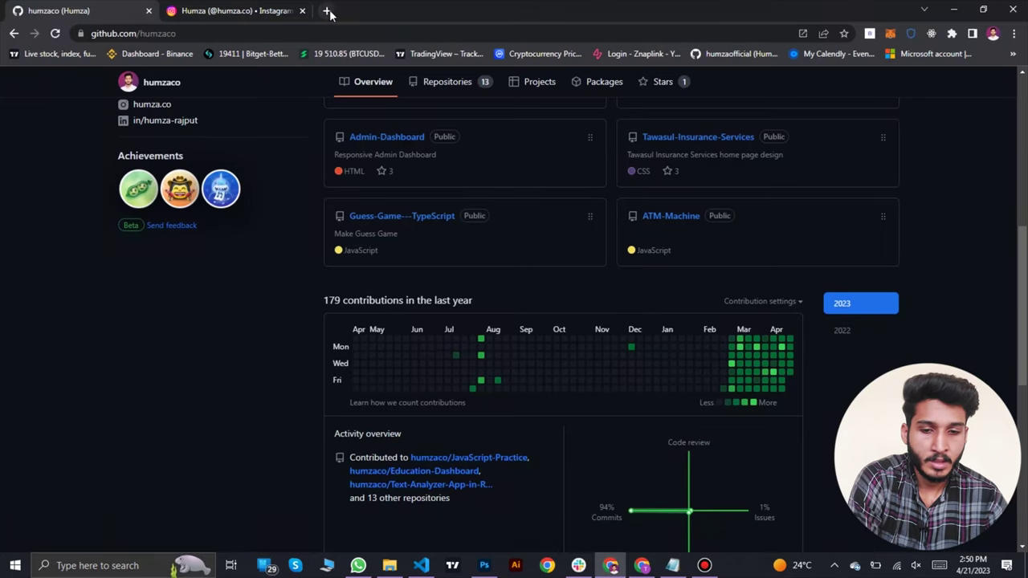
Step: Load the shared Phantom The Musical Marketing Google Drive folder link in a new Chrome tab
left_click(328, 10)
key("Return")
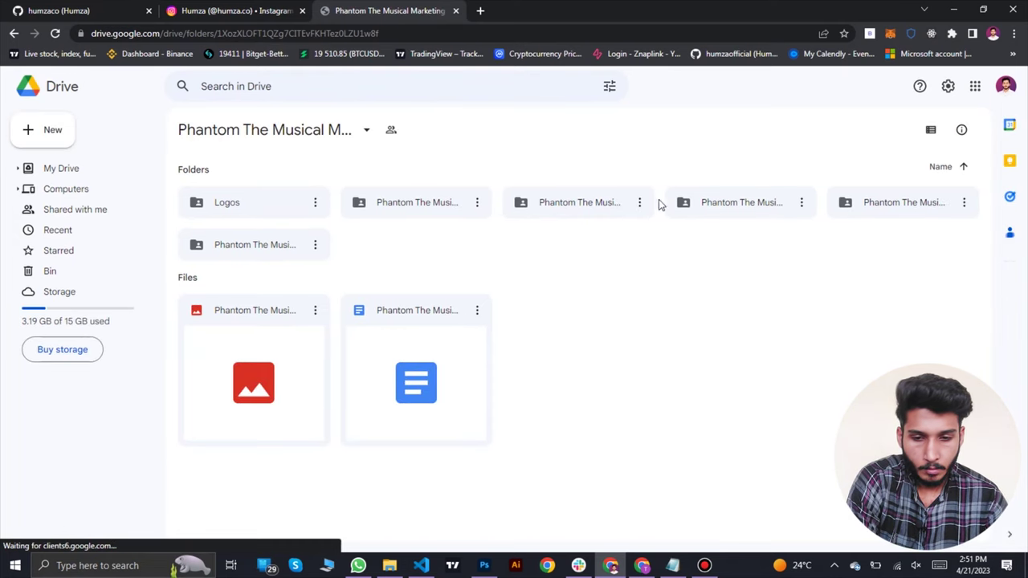
left_click(389, 566)
Step: Go up to 52 Movie Poster and open Phantom1.jpg from the Phantom The Musical Stills folder
left_click(390, 566)
left_click(389, 566)
left_click(482, 188)
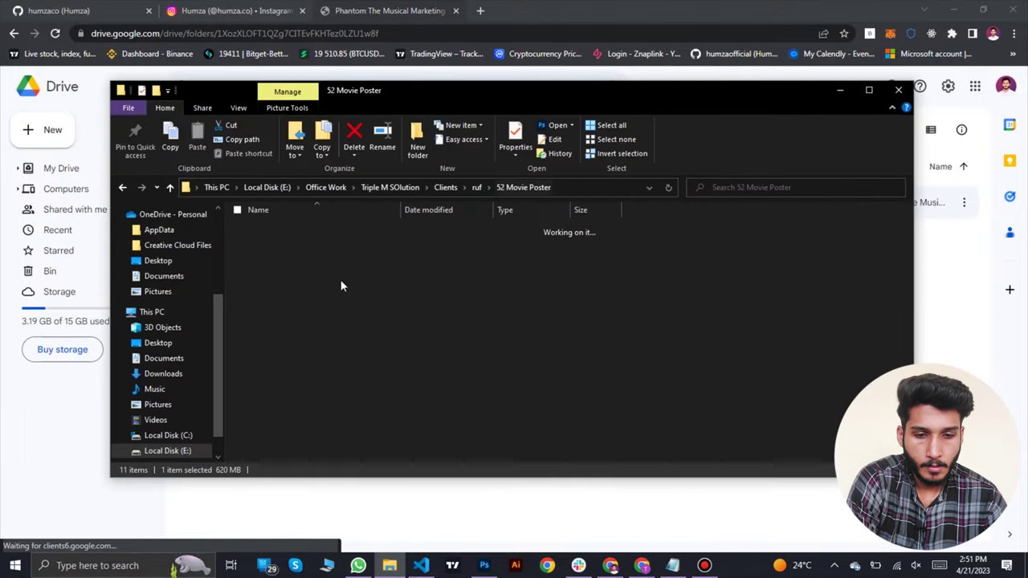
double_click(291, 257)
double_click(285, 231)
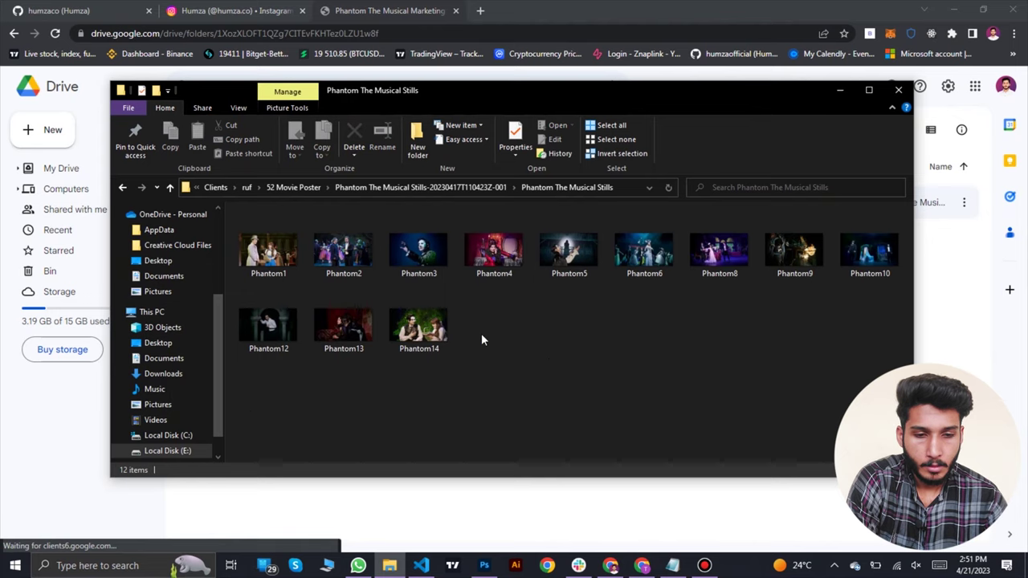
left_click(271, 246)
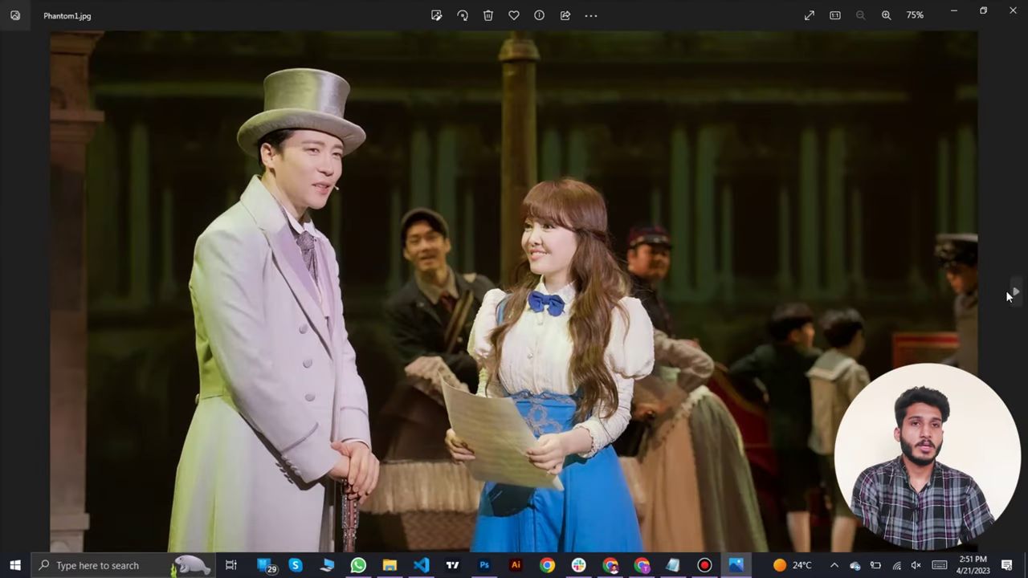
Step: Page through the Phantom stills from Phantom1 to Phantom14
left_click(1015, 294)
left_click(1016, 294)
left_click(1016, 294)
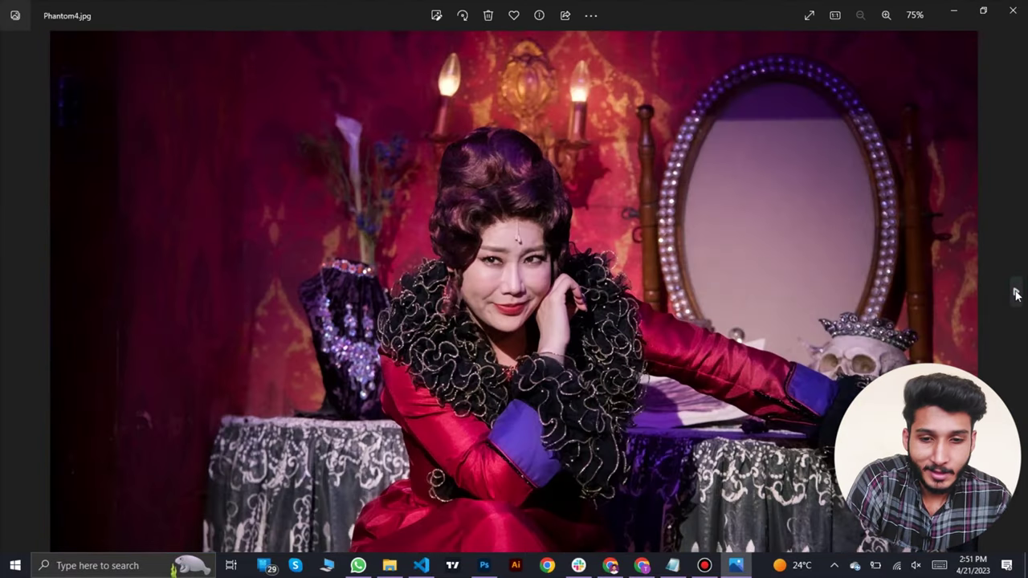
left_click(1017, 294)
left_click(1017, 294)
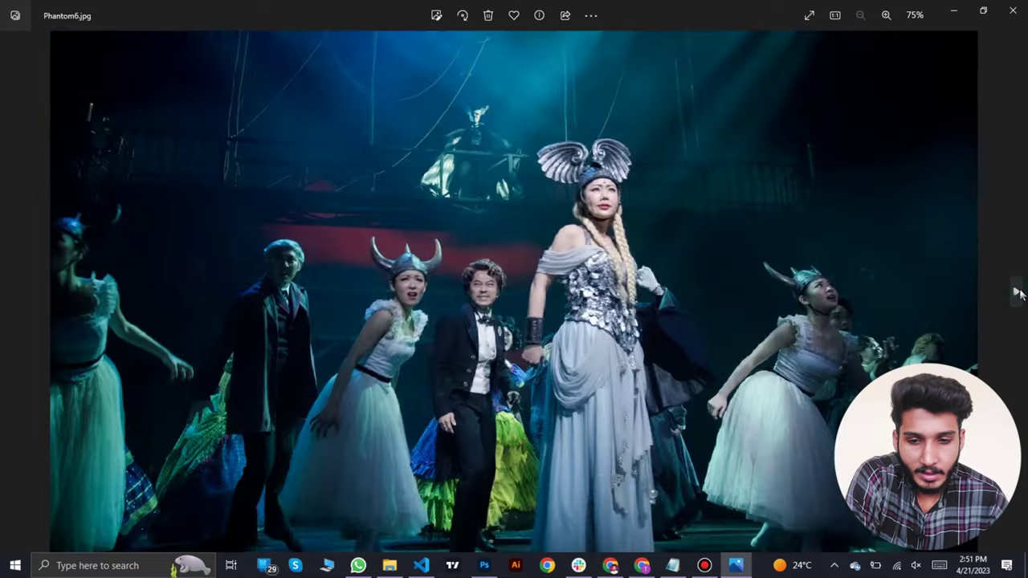
left_click(1017, 295)
left_click(1017, 294)
left_click(1017, 294)
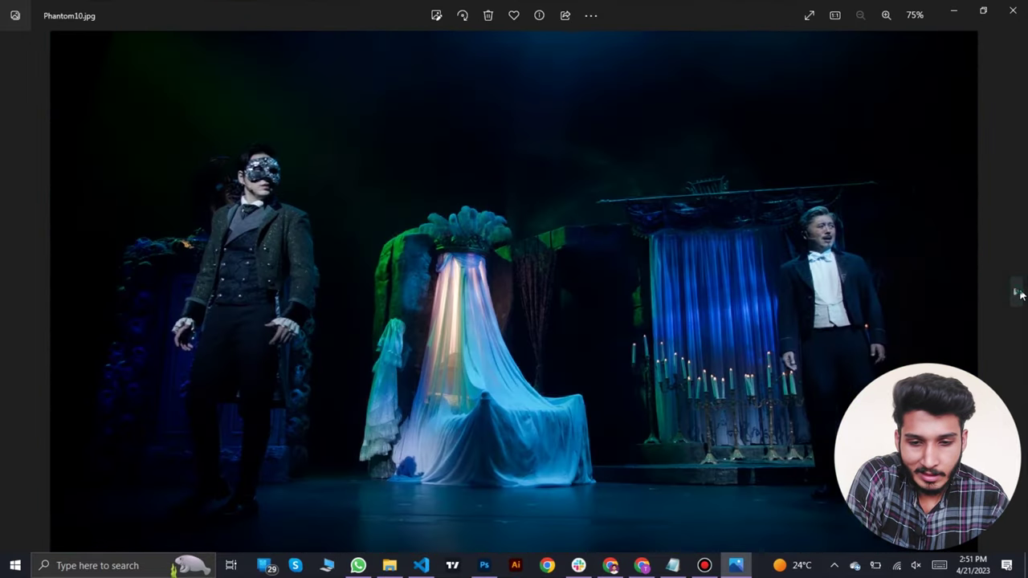
left_click(1018, 294)
left_click(1017, 294)
left_click(1017, 294)
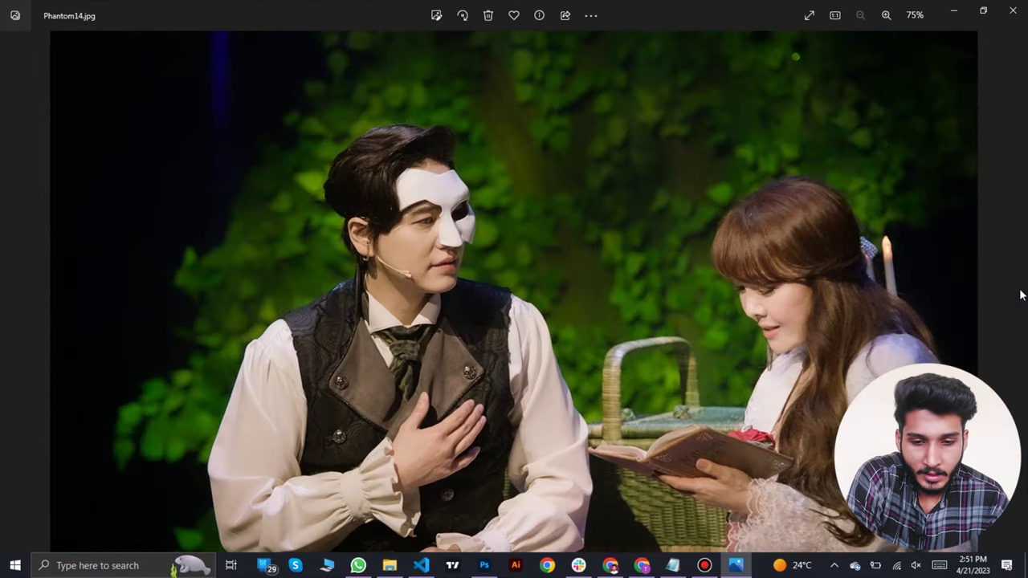
Step: Close Photos, minimize the stills folder and return to the Photoshop poster
left_click(1013, 10)
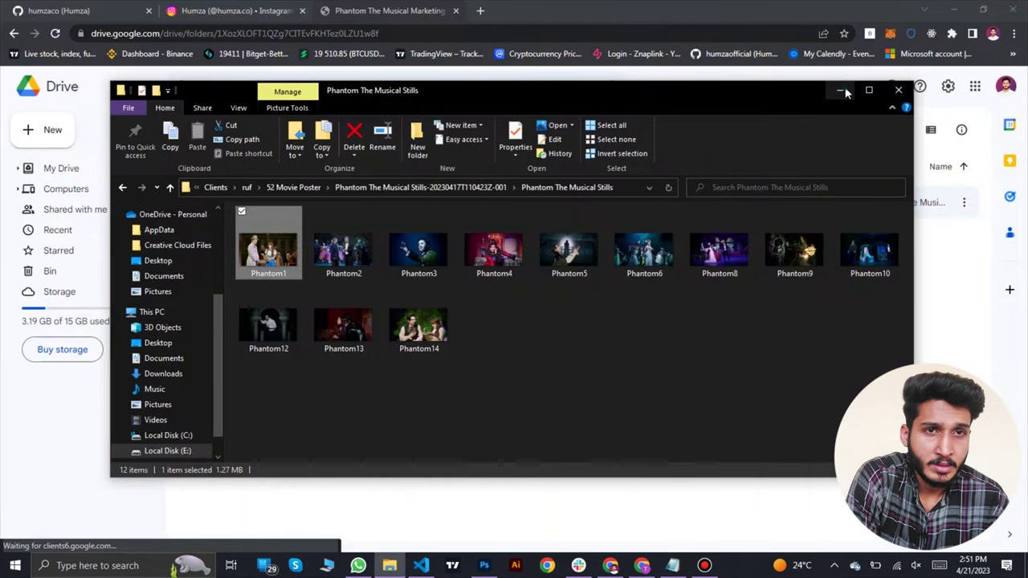
left_click(841, 91)
left_click(484, 566)
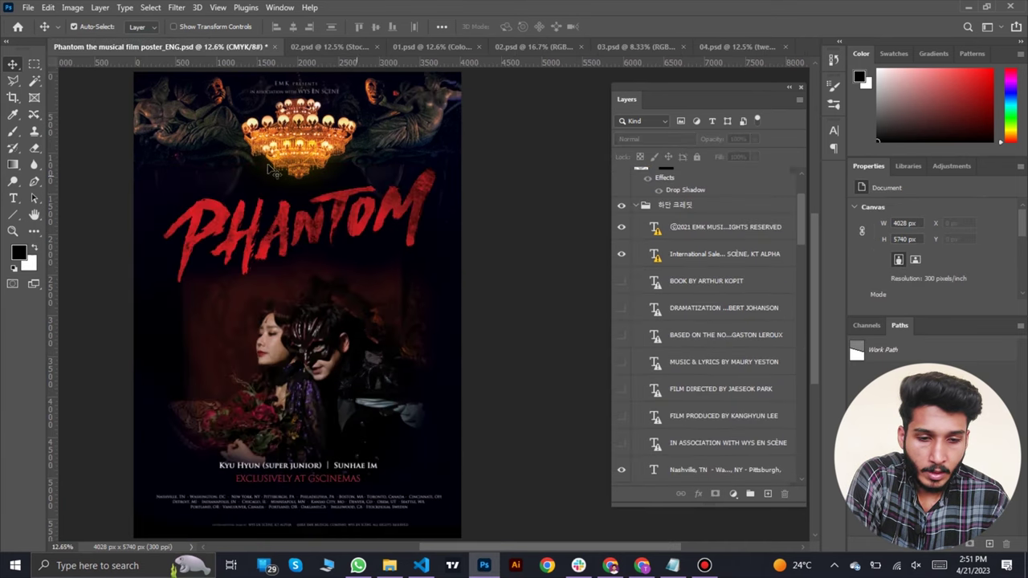
Step: Bring forward the 02.psd poster with the Stockholm, Washington, Toronto and Vancouver listings
left_click(325, 46)
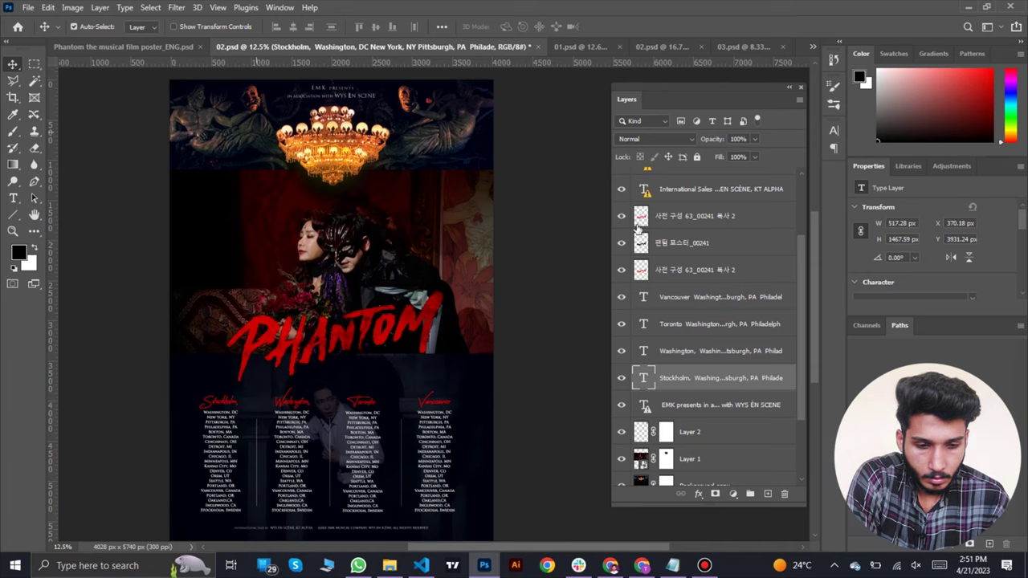
scroll(673, 246, "up", 3)
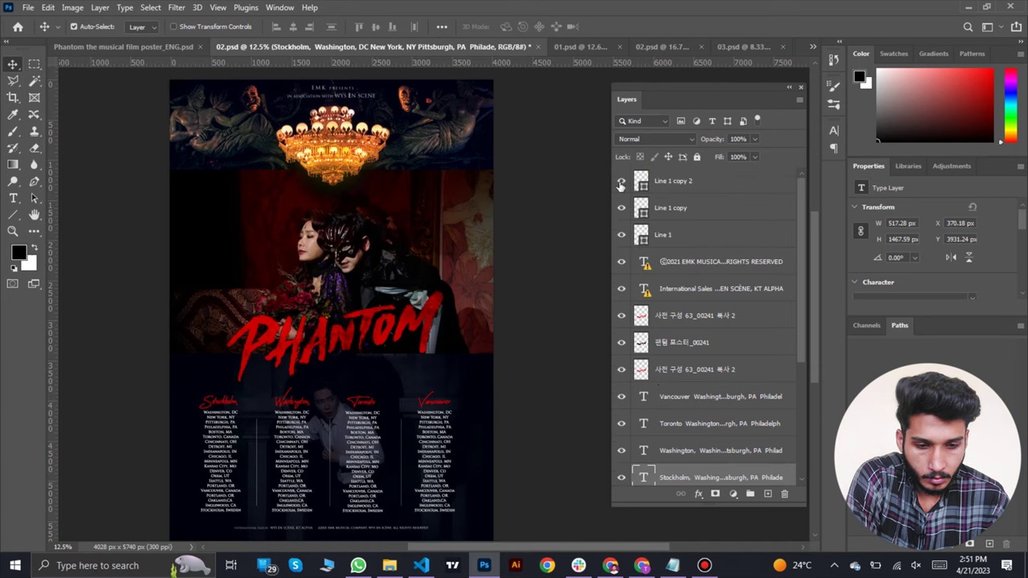
Step: Hide the city text, Layer 1, Background copy and PHANTOM title layers, keeping only the white Background
scroll(665, 470, "down", 3)
scroll(666, 470, "down", 2)
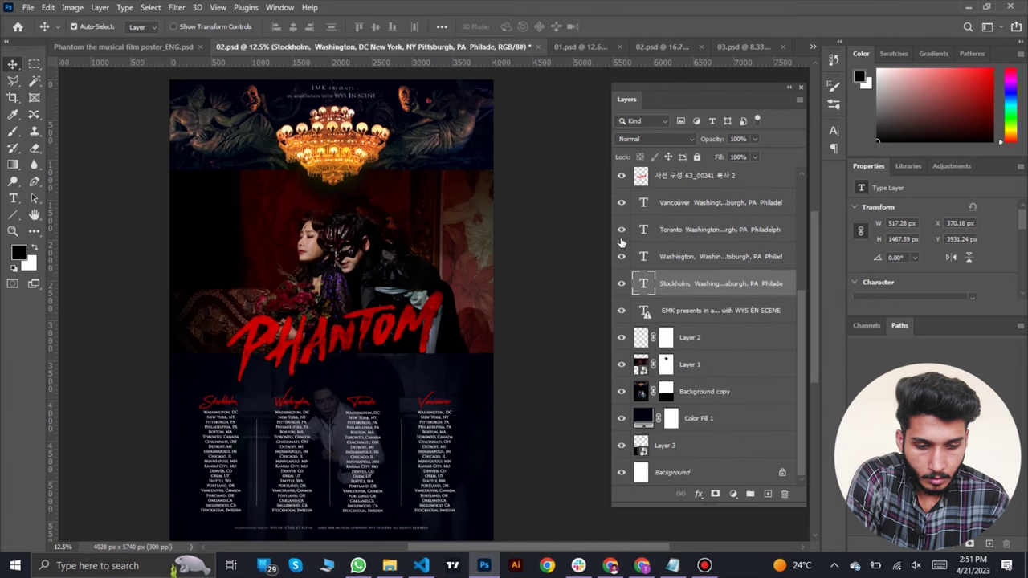
left_click_drag(621, 205, 621, 339)
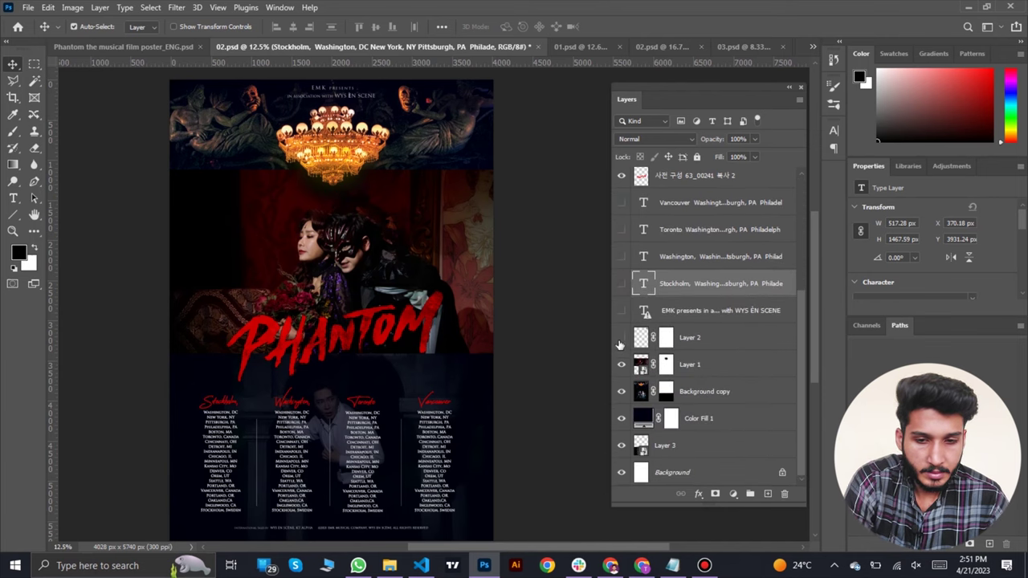
mouse_move(621, 365)
left_mouse_down()
mouse_move(619, 414)
mouse_move(657, 474)
left_mouse_up()
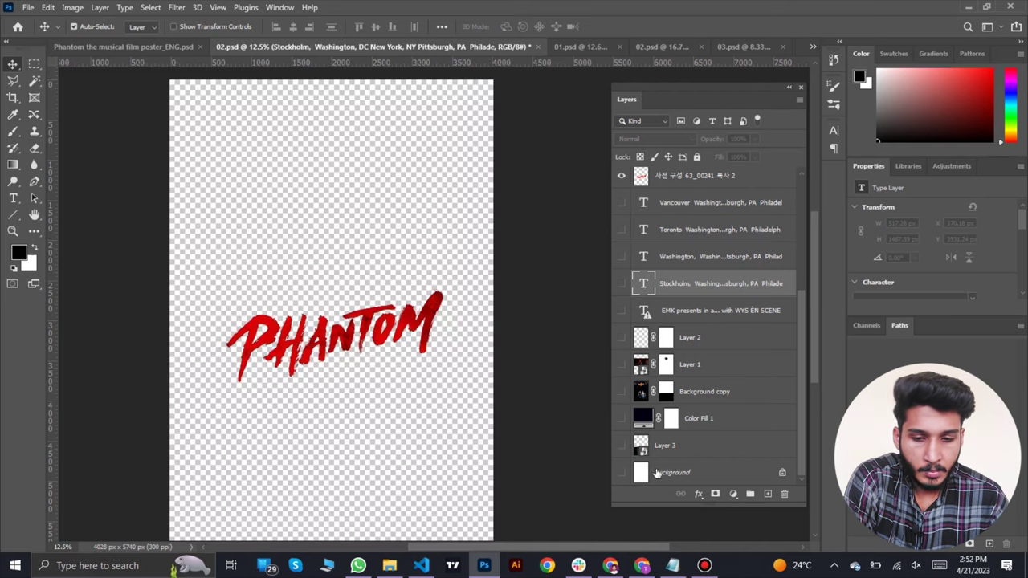
scroll(623, 377, "up", 5)
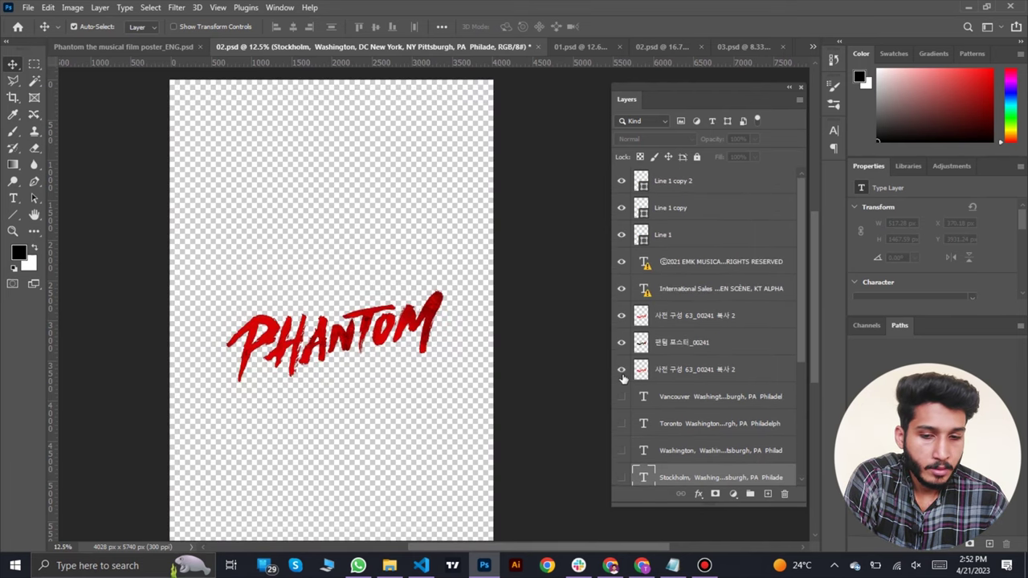
left_click_drag(621, 367, 621, 181)
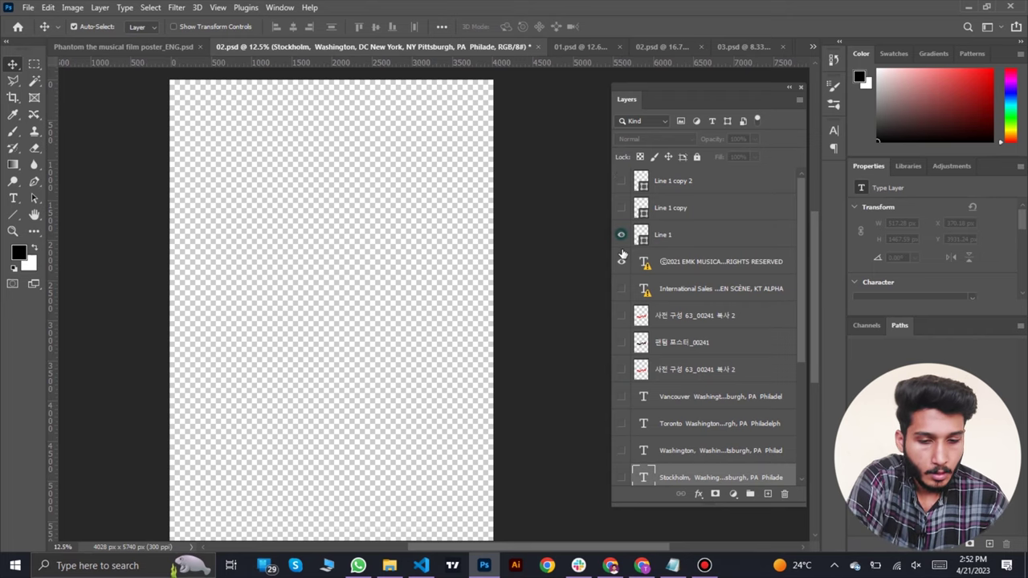
scroll(626, 402, "down", 5)
scroll(624, 466, "down", 1)
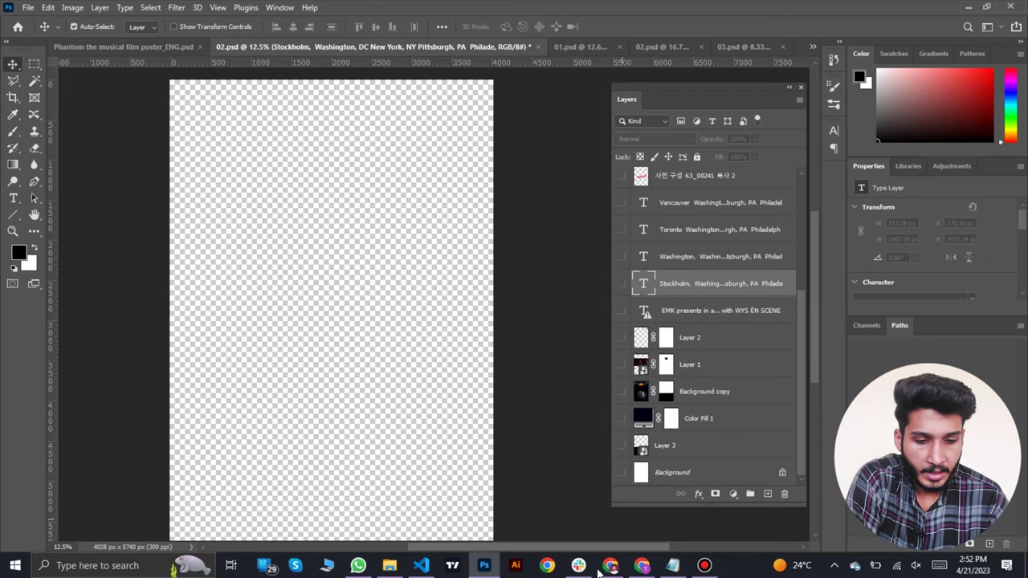
left_click(621, 473)
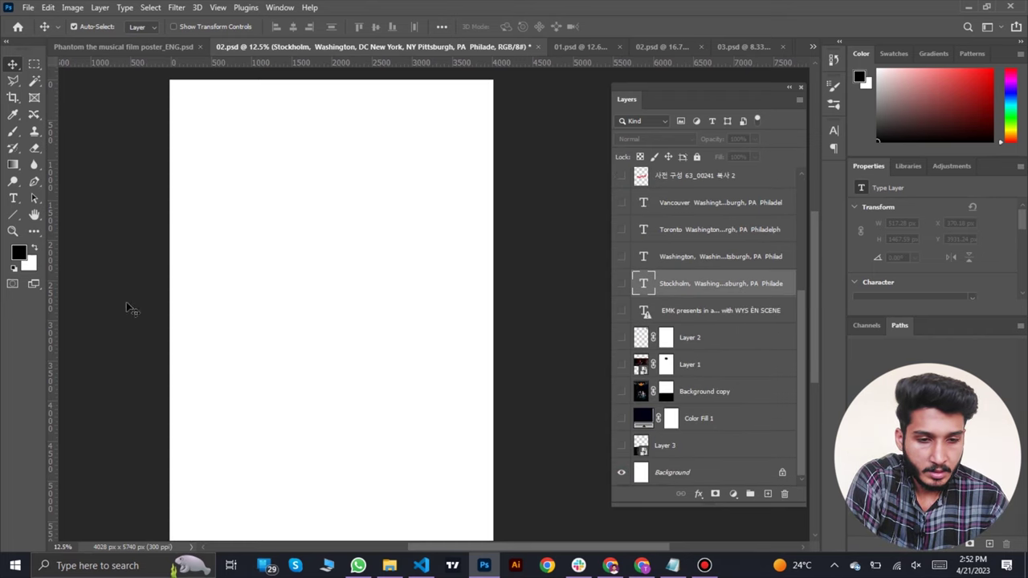
Step: Show the Layer 3 photo, undo a trial move, and check then hide the dark blue Color Fill 1
left_click(623, 450)
scroll(417, 400, "down", 3)
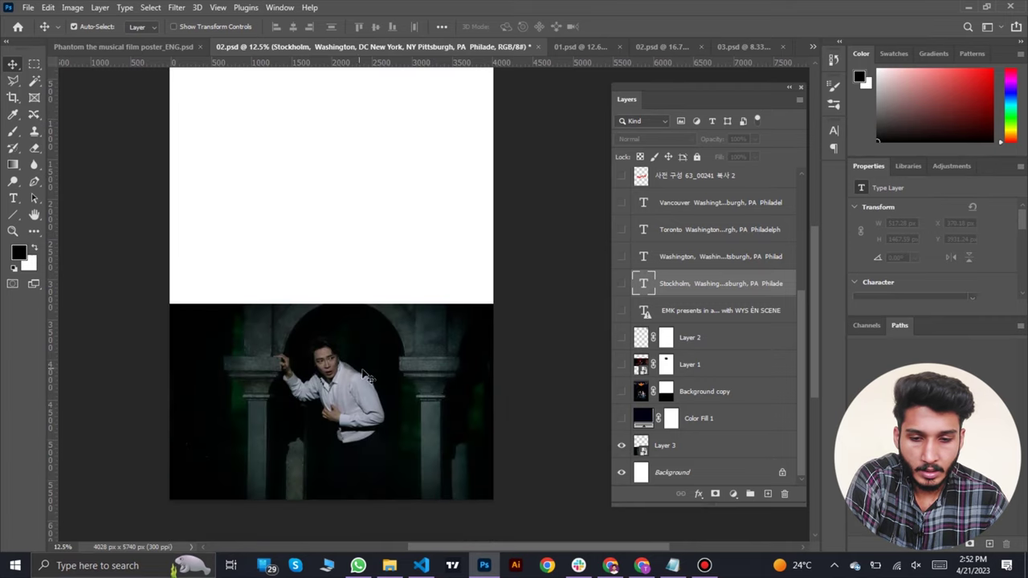
left_click_drag(366, 385, 382, 316)
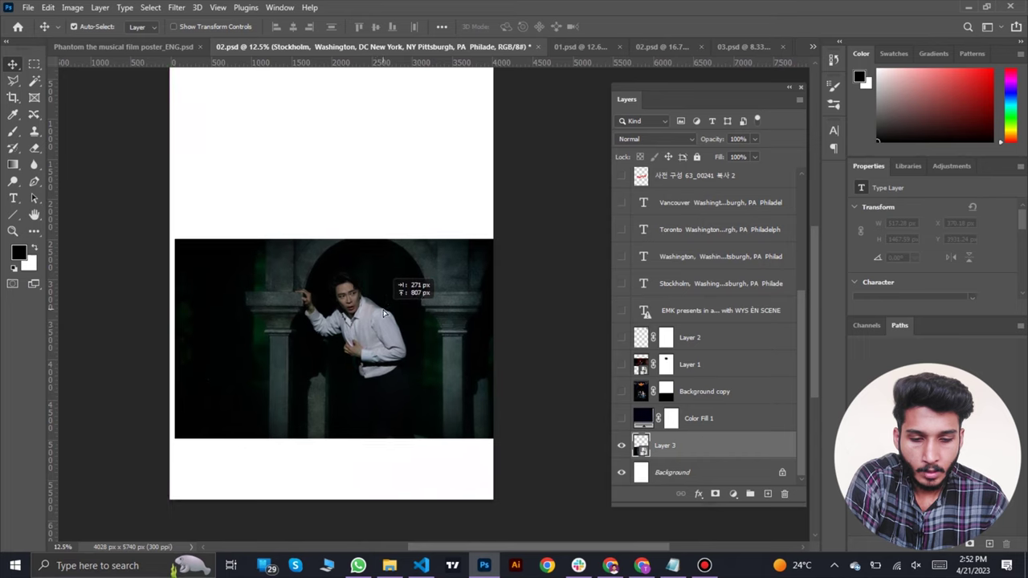
key("ctrl+z")
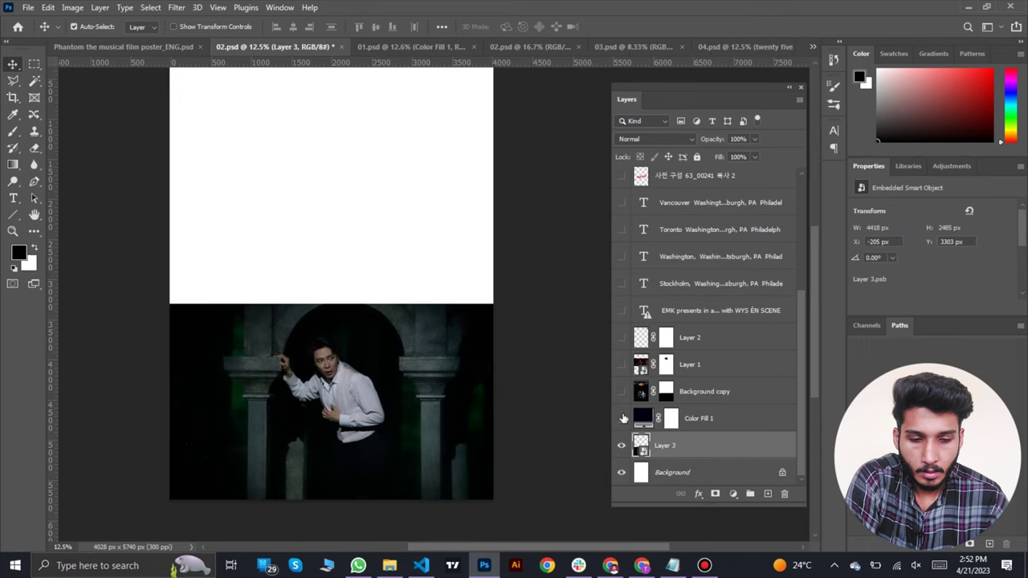
left_click(622, 419)
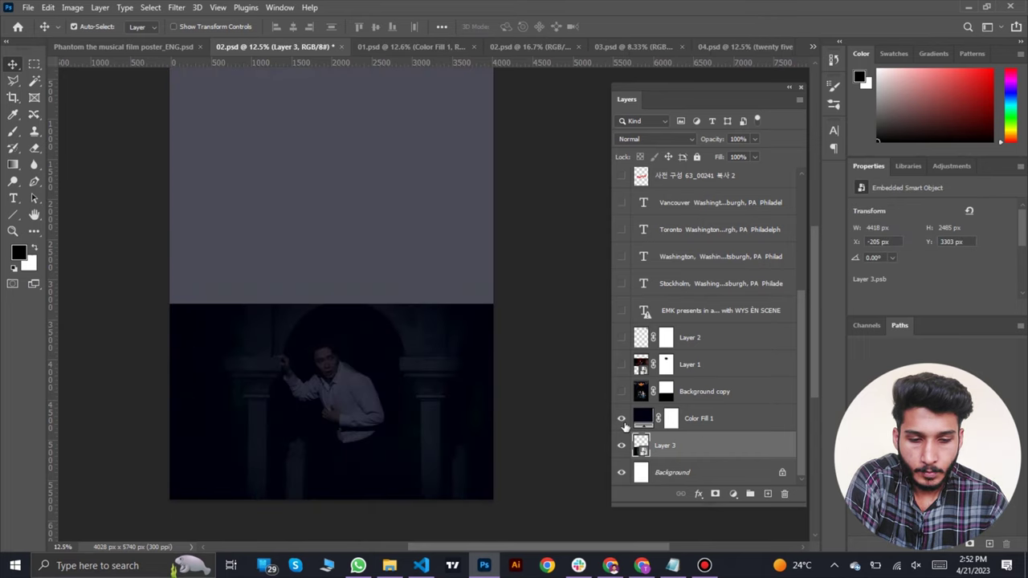
left_click(643, 419)
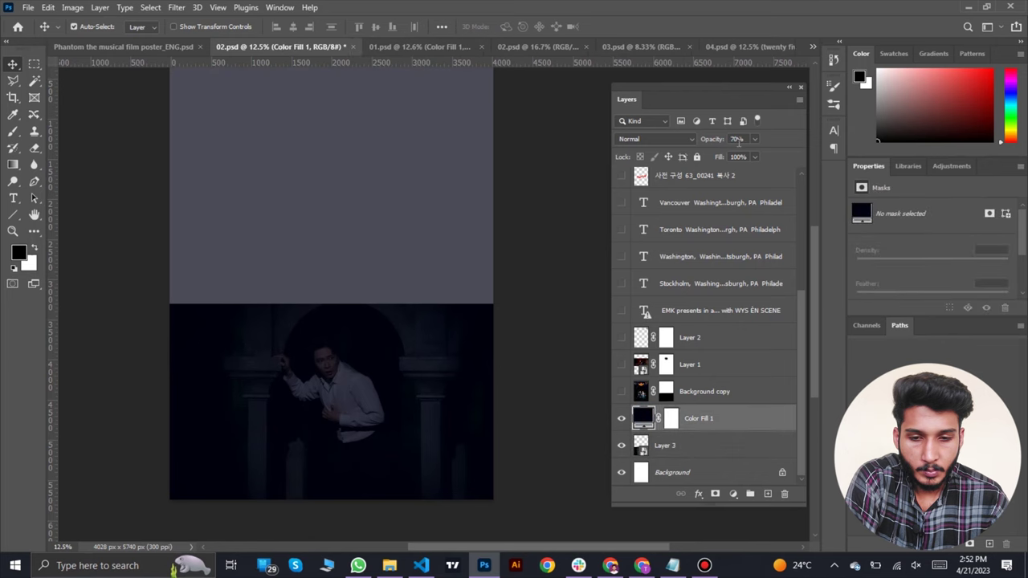
left_click(621, 418)
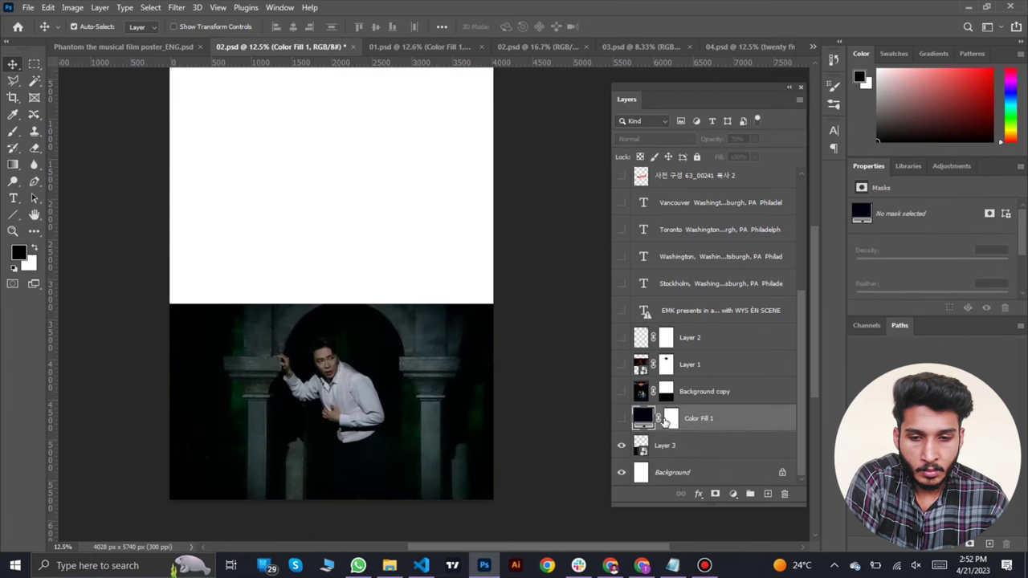
Step: Show the Background copy chandelier scene with Layer 3, comparing against the finished Phantom poster
left_click(621, 392)
scroll(563, 410, "up", 2)
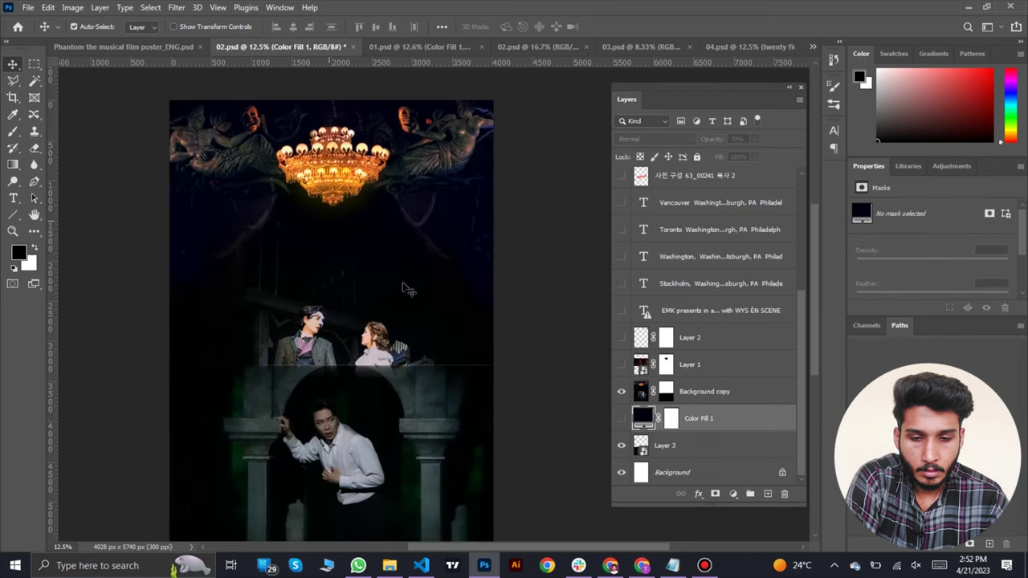
left_click(621, 445)
scroll(502, 426, "down", 2)
scroll(349, 290, "down", 2)
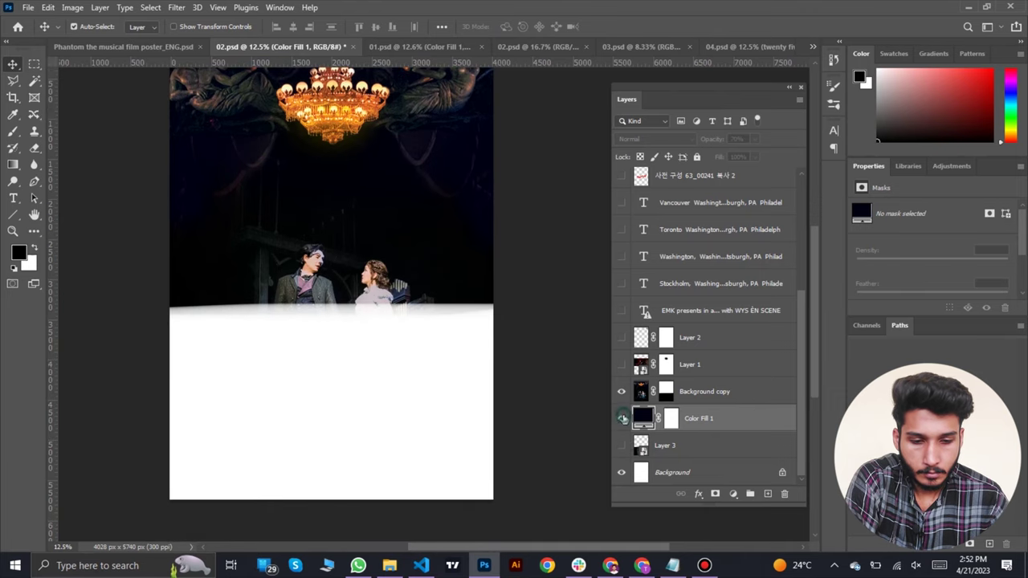
left_click(622, 418)
left_click(621, 445)
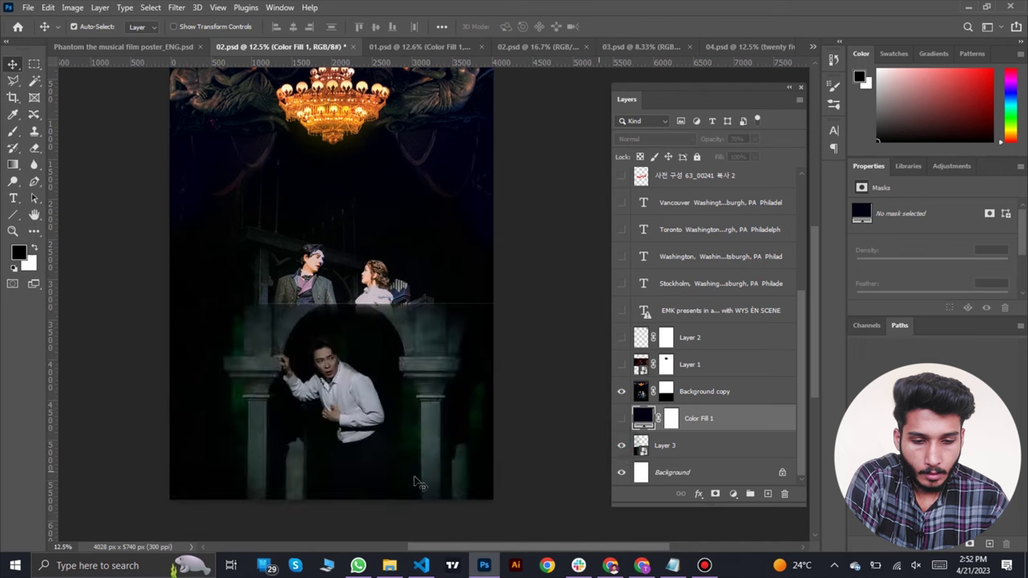
scroll(345, 210, "up", 2)
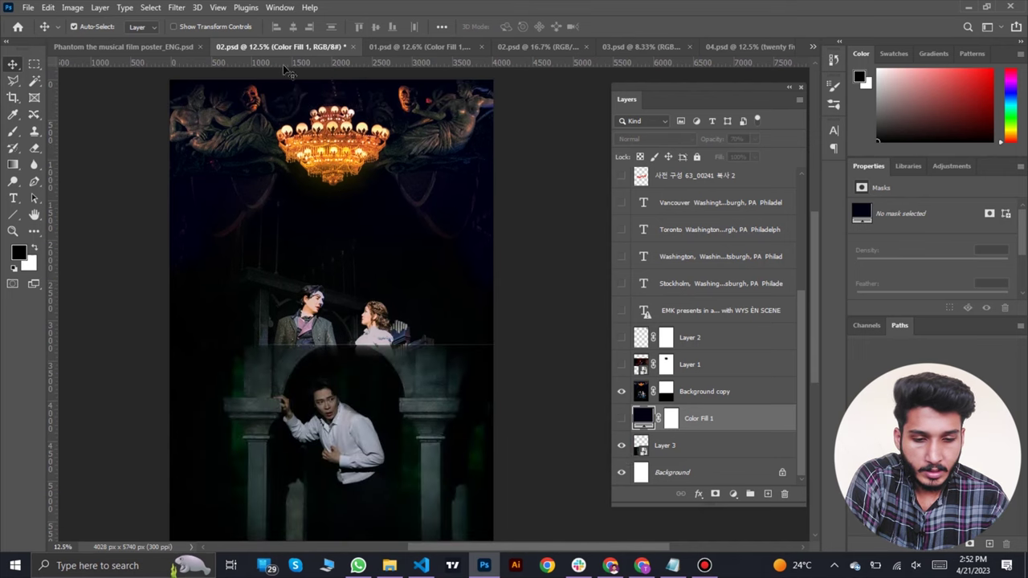
left_click(169, 45)
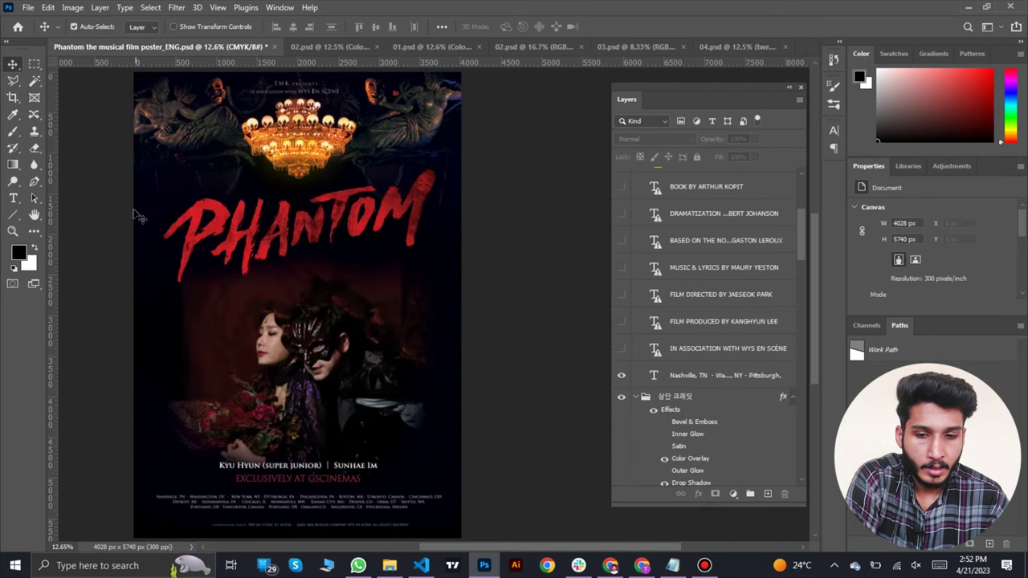
left_click(329, 46)
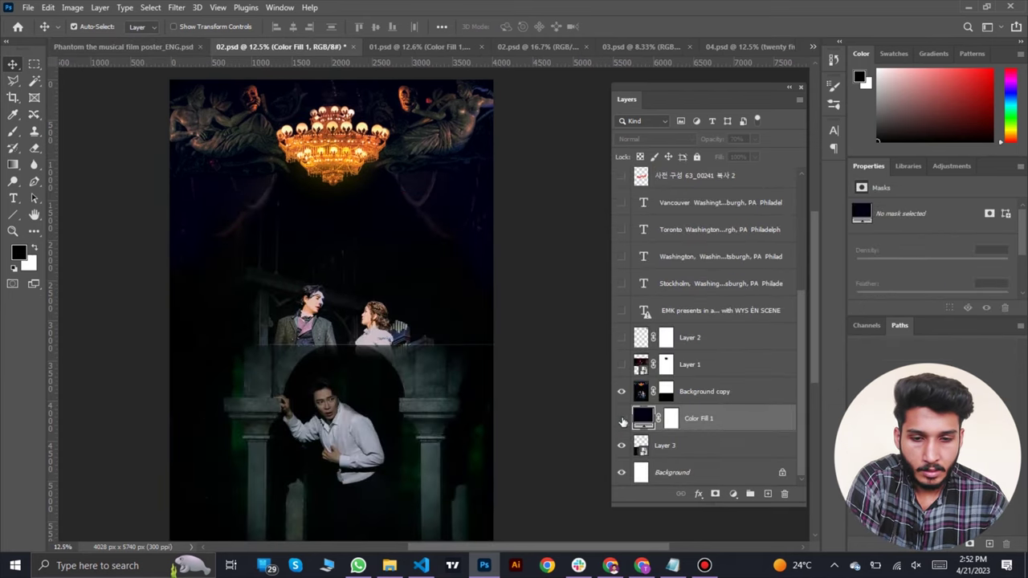
Step: Show the Layer 1 phantom-and-lady photo and select its existing mask, keeping Color Fill 1 hidden
left_click(622, 419)
left_click(621, 419)
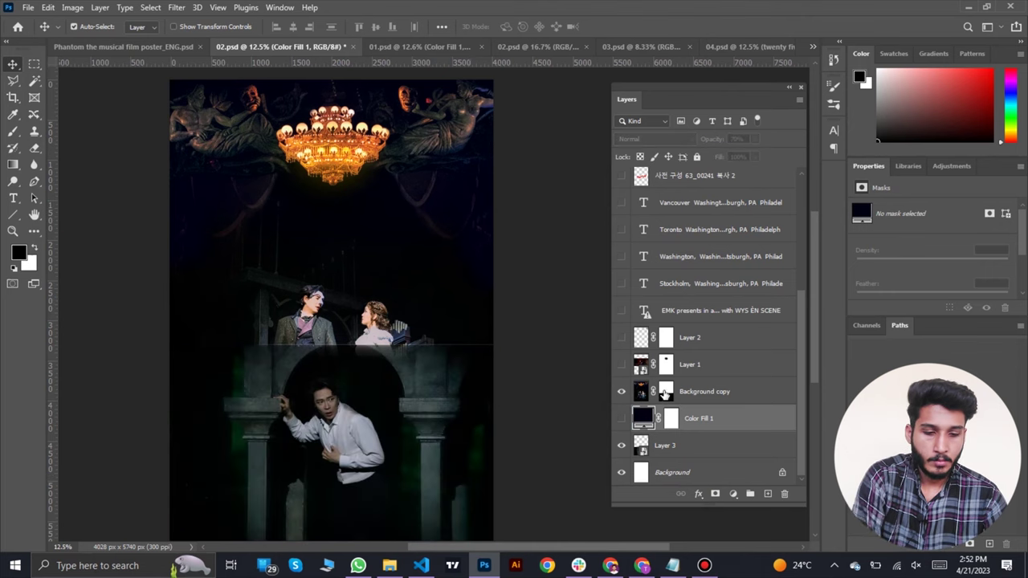
left_click(621, 366)
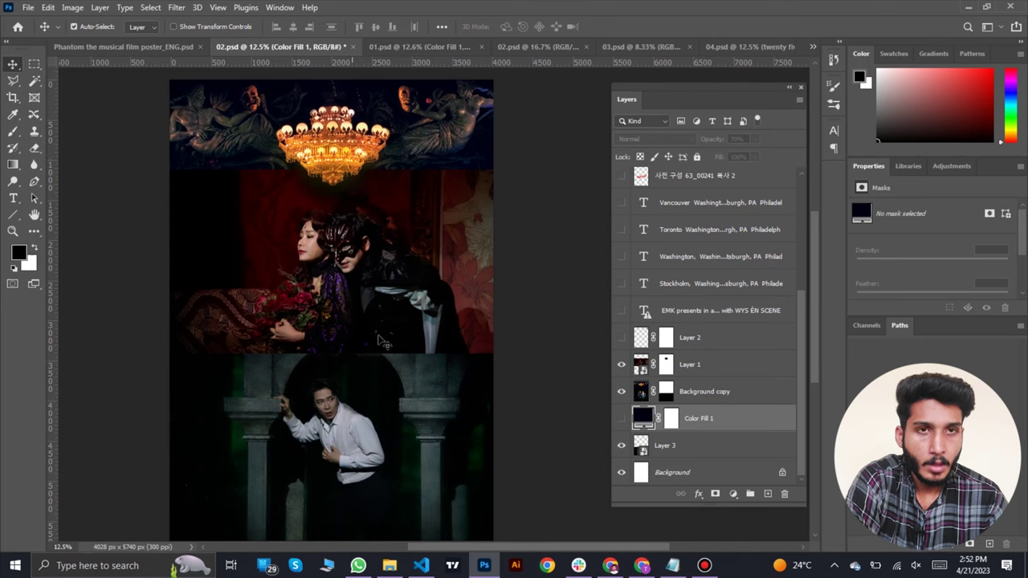
left_click(666, 366)
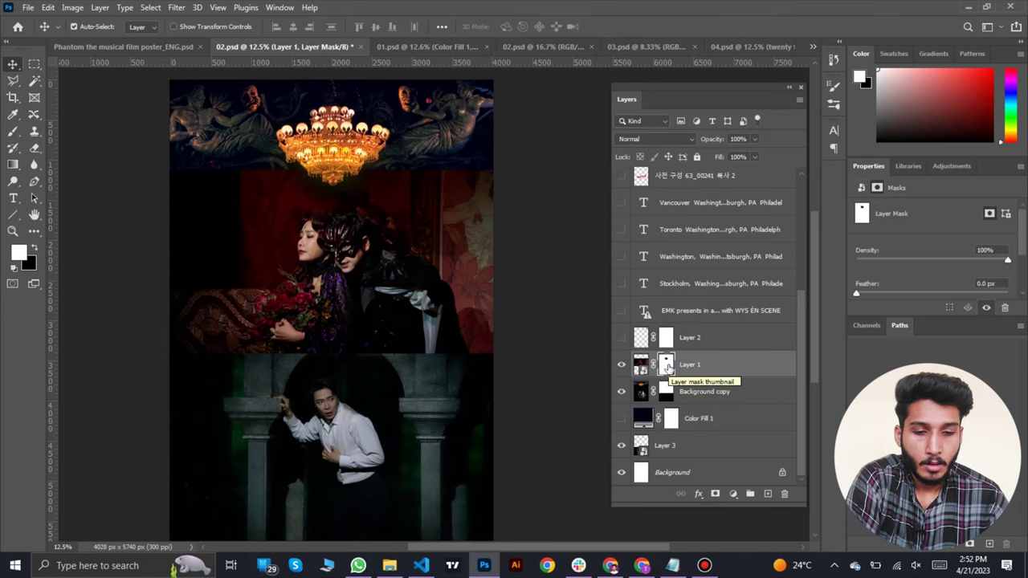
left_click_drag(450, 322, 462, 210)
scroll(459, 214, "up", 1)
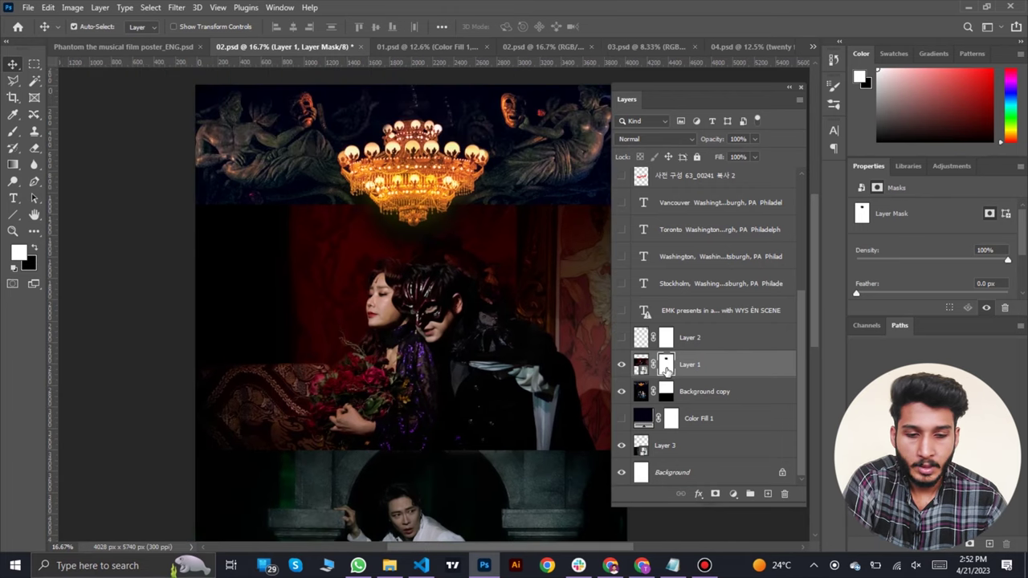
Step: Replace Layer 1's mask with a fresh white layer mask, trying and undoing a vector mask
key("Delete")
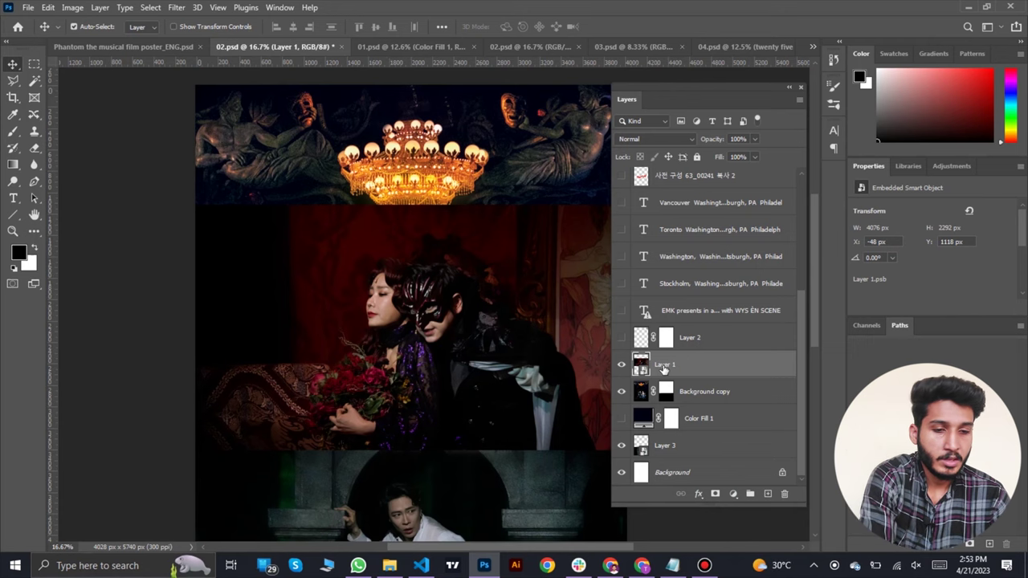
key("ctrl+alt+m")
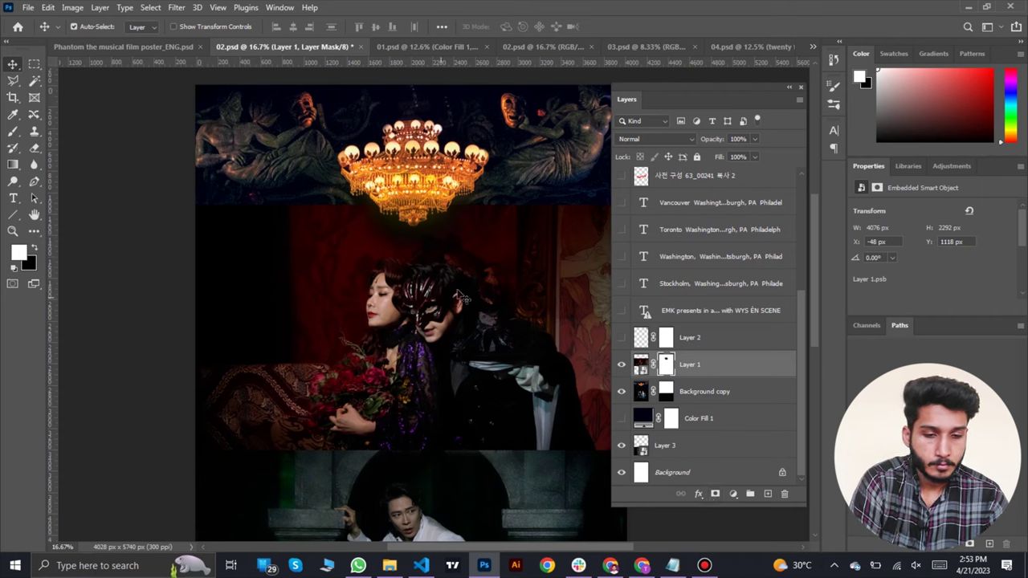
left_click(666, 365)
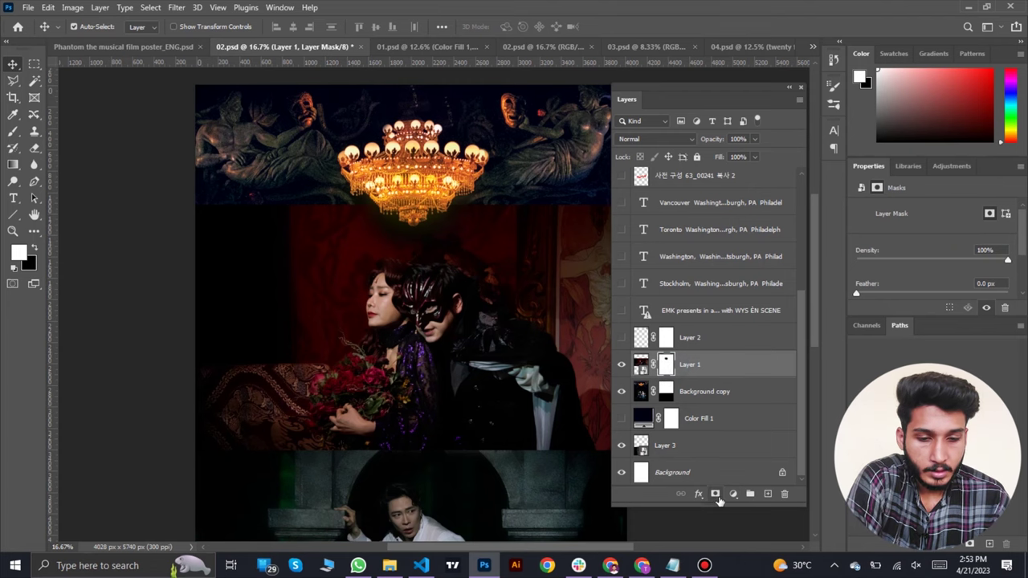
left_click(715, 494)
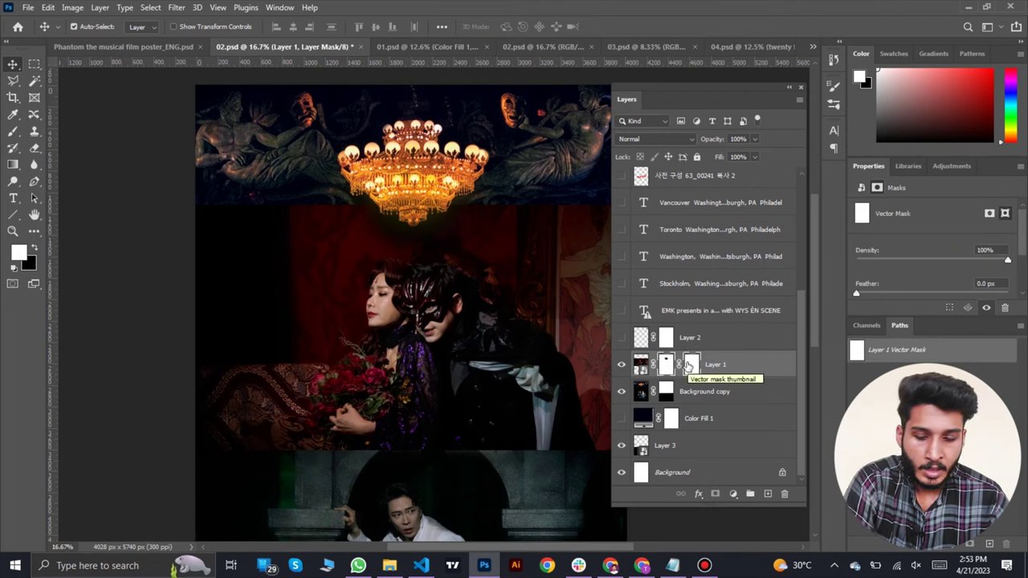
key("ctrl+z")
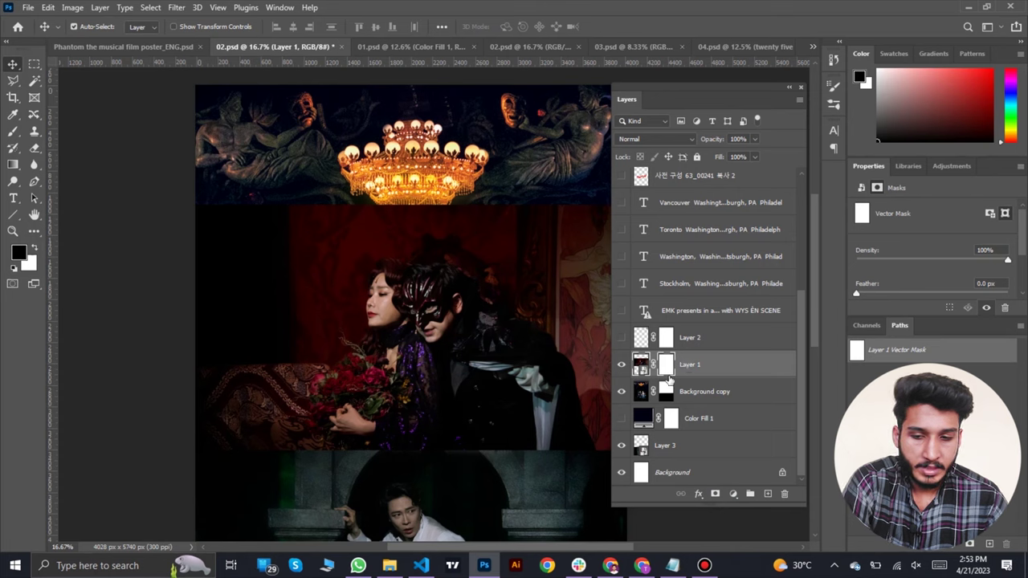
key("ctrl+shift+z")
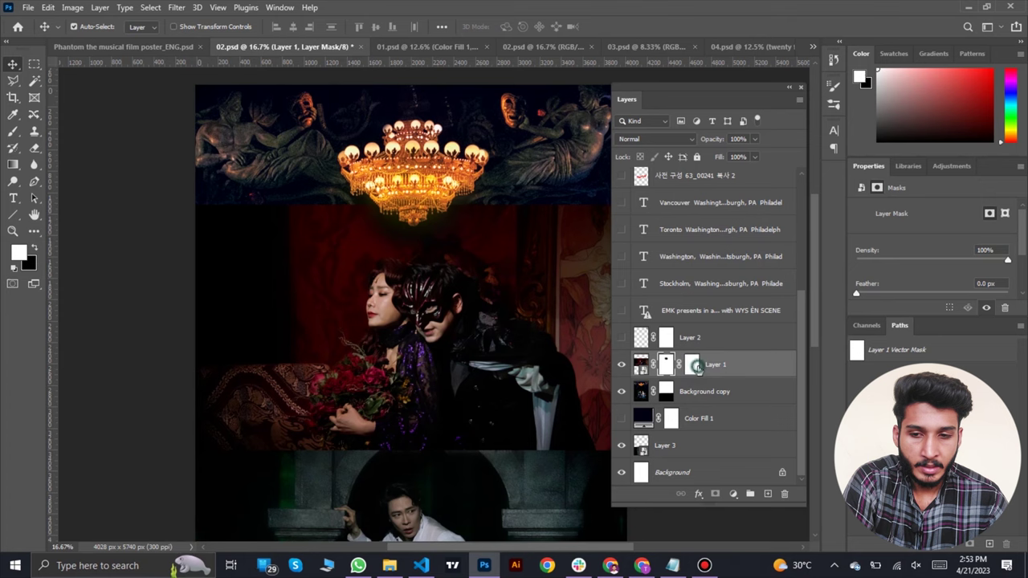
key("ctrl+z")
Step: Target Layer 1's layer mask and swap the painting colours, ready to brush
left_click(666, 366)
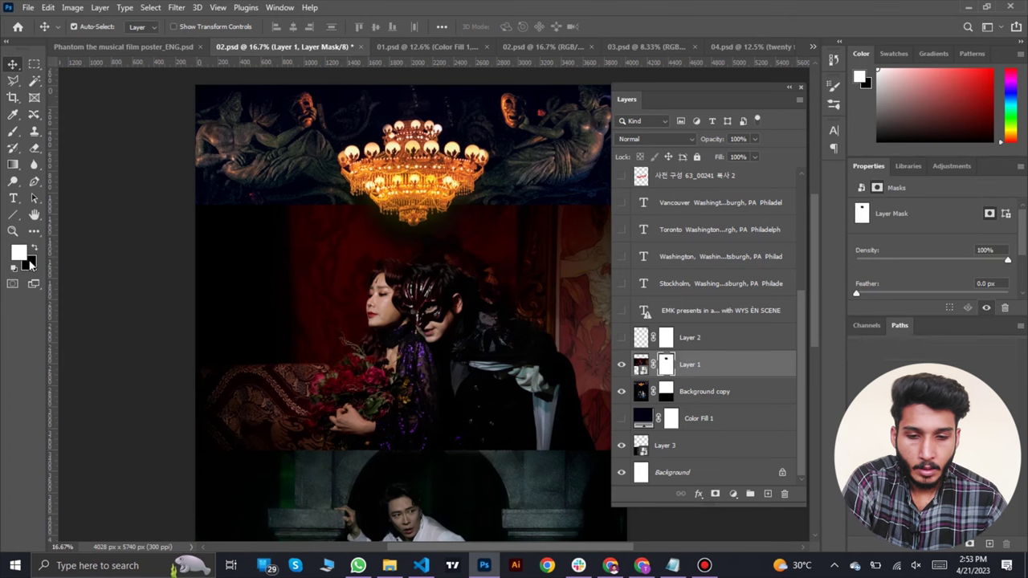
key("x")
key("x")
key("x")
key("x")
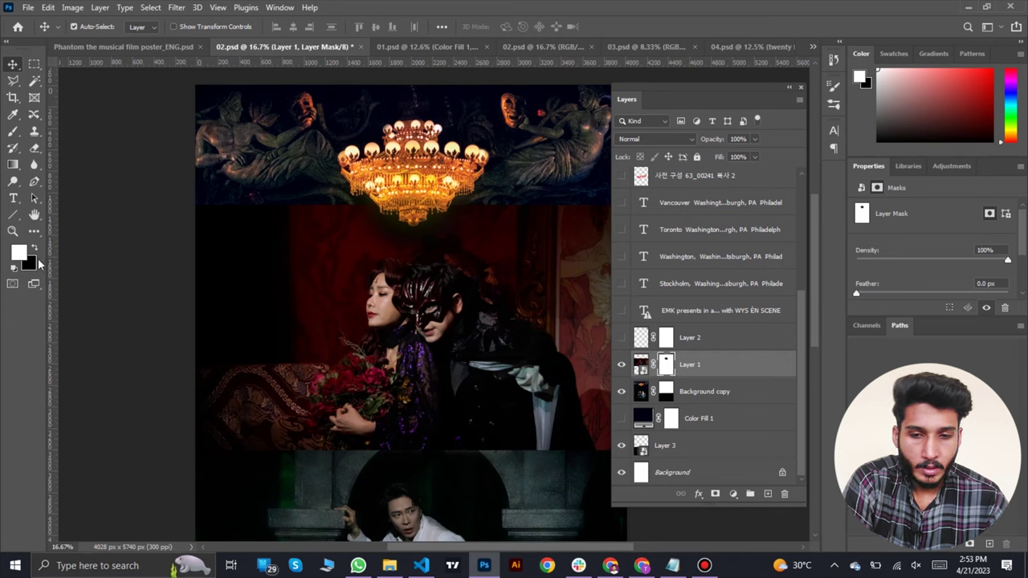
key("b")
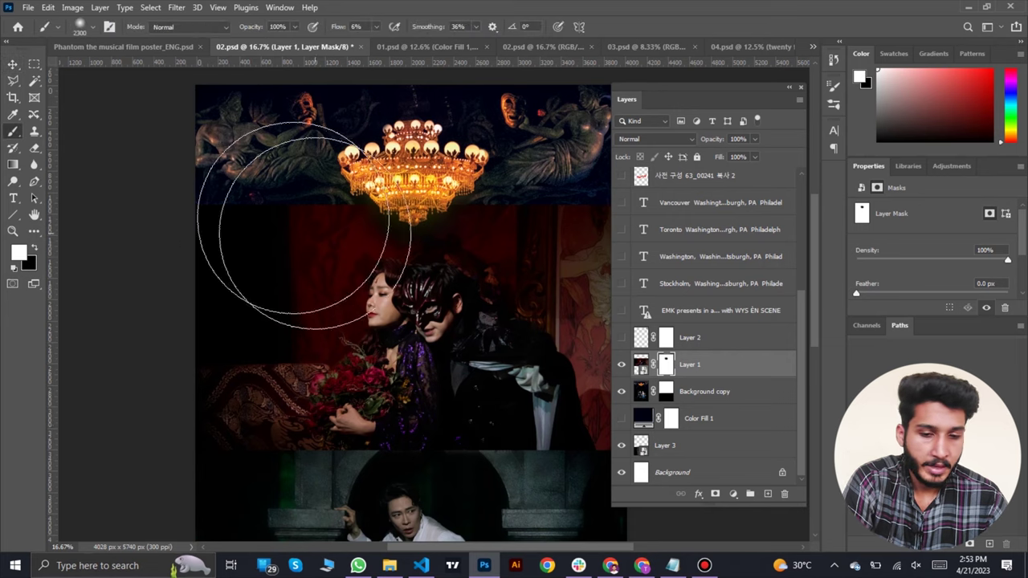
Step: Set a 2300 px, 0% hardness brush at 6% flow, shrink it slightly, and paint in black
left_click(91, 28)
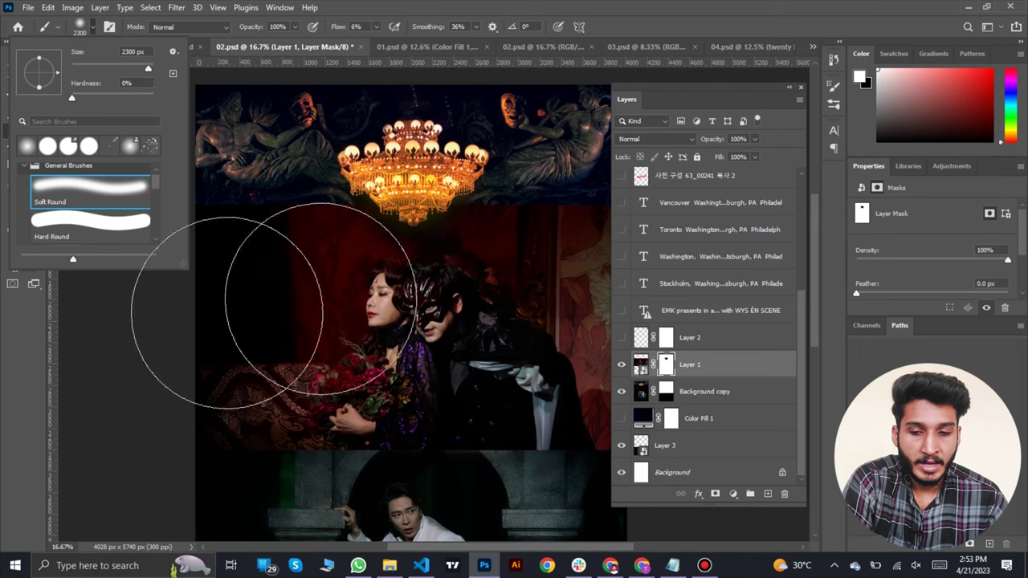
left_click(96, 29)
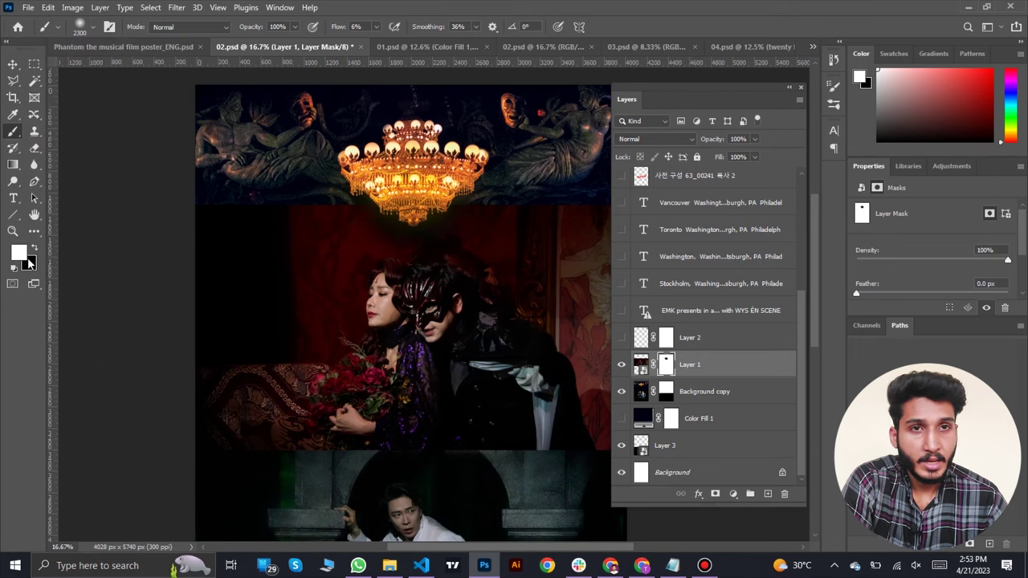
left_click(375, 26)
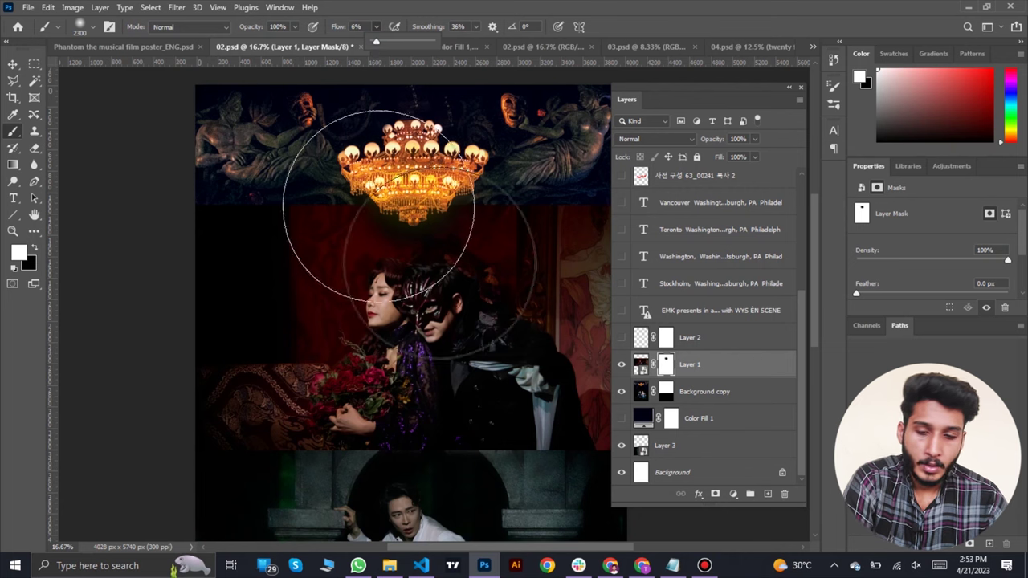
key("bracketleft")
key("bracketleft")
key("bracketleft")
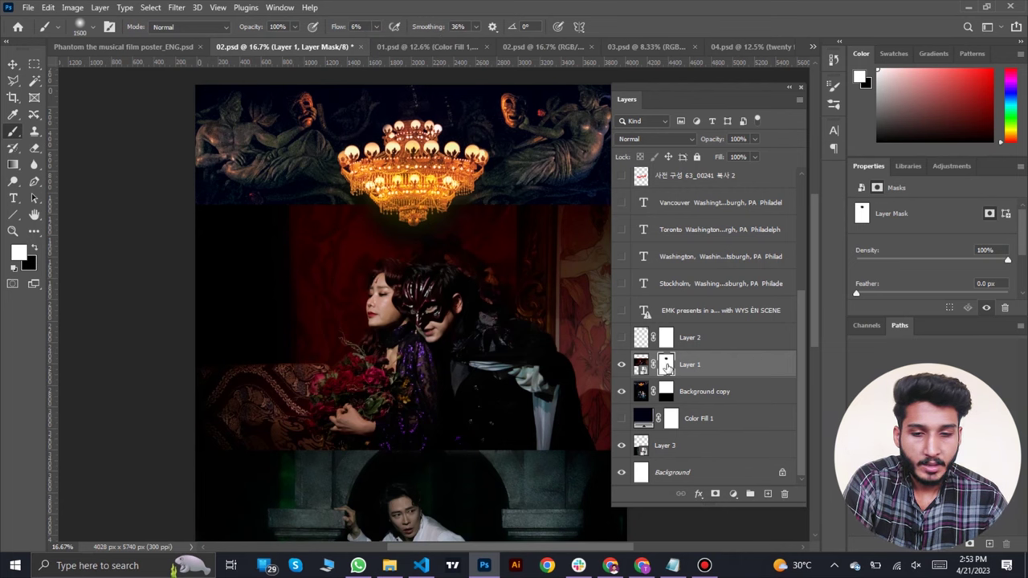
left_click(35, 250)
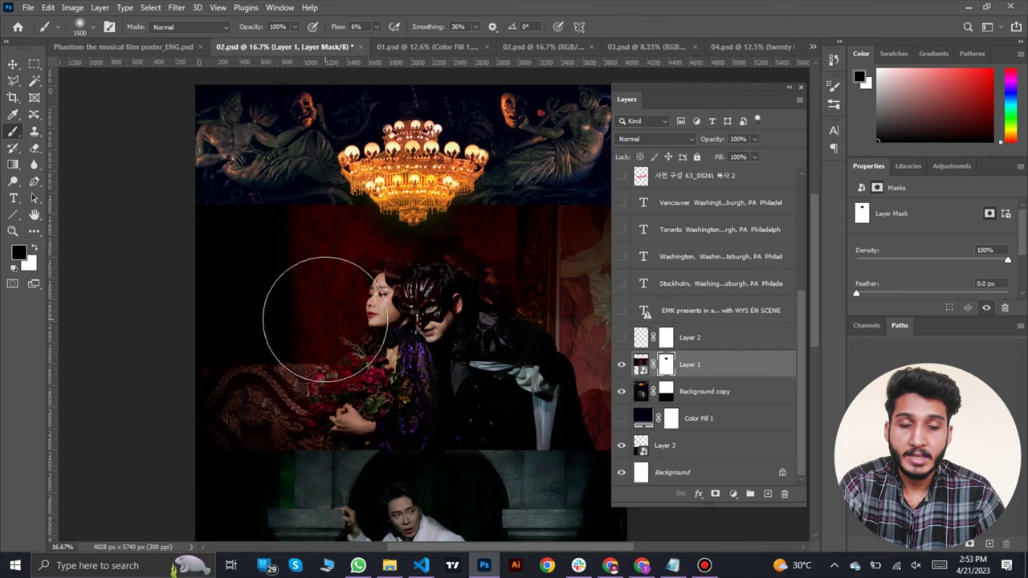
Step: Return to the Move tool, pan down and zoom out to see the whole poster
key("v")
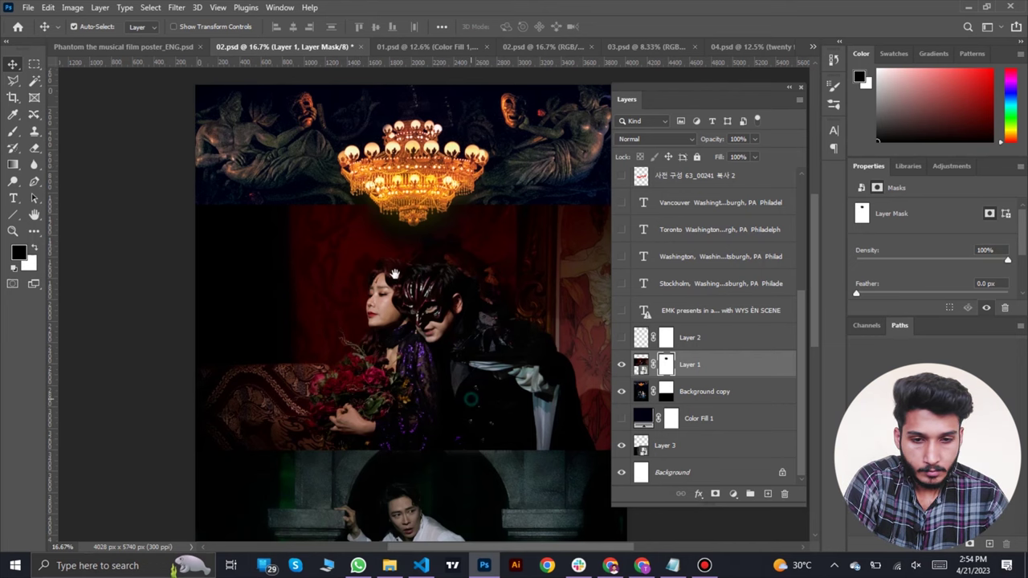
left_click_drag(410, 302, 393, 271)
key("ctrl+minus")
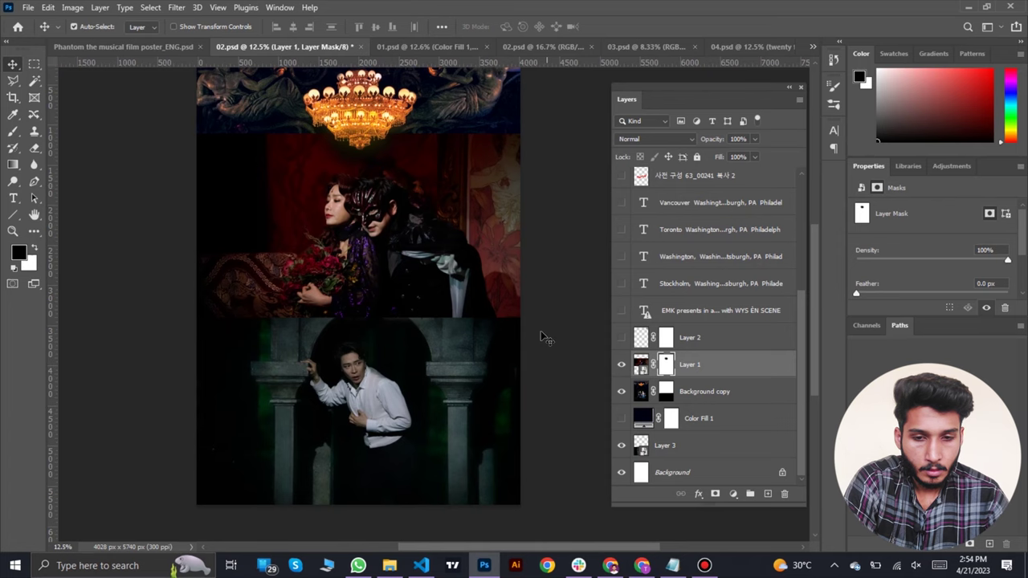
Step: Make Layer 2 and the EMK presents heading visible on the poster
scroll(628, 431, "up", 1)
scroll(631, 410, "up", 2)
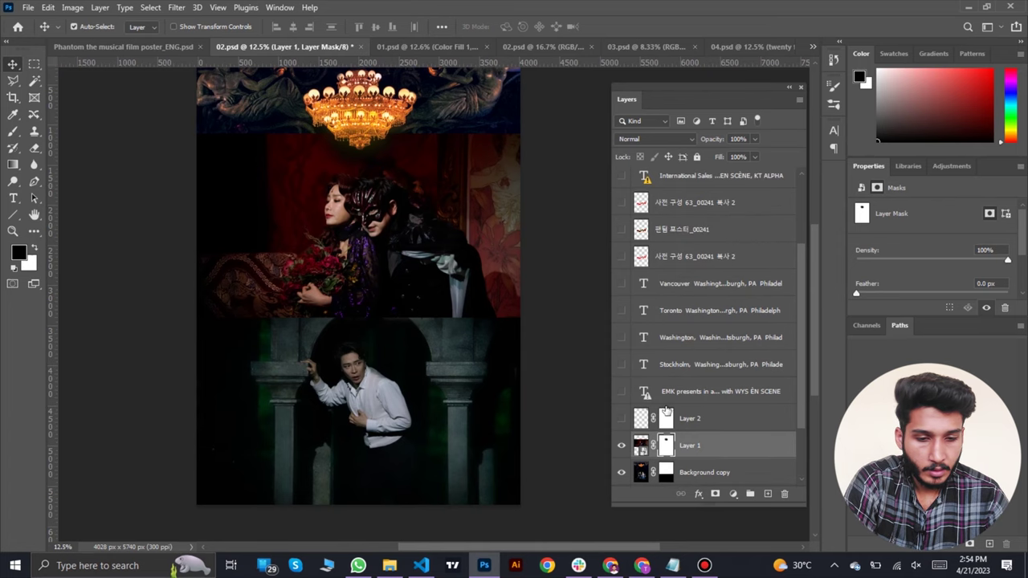
scroll(634, 394, "down", 2)
left_click(623, 367)
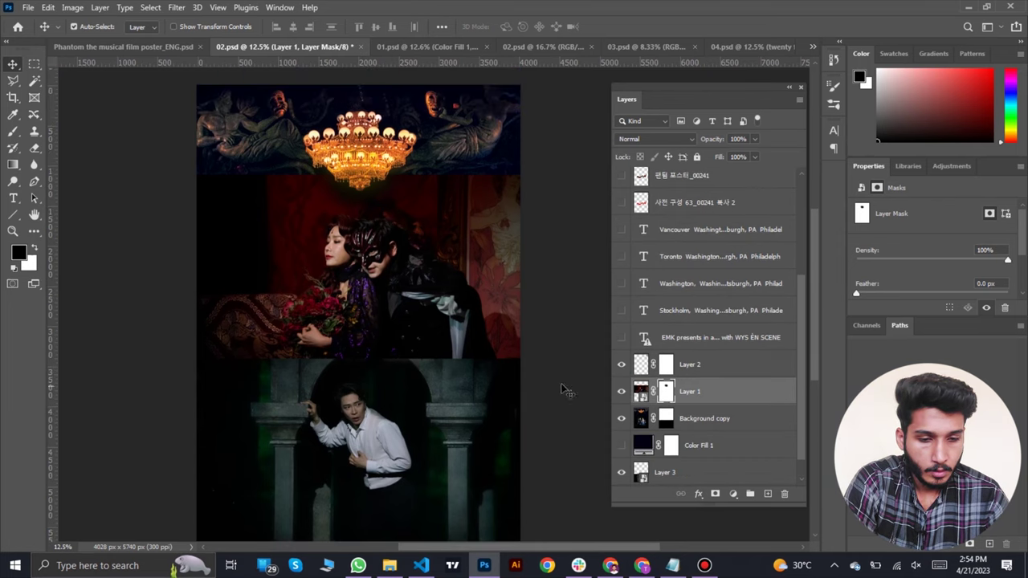
left_click(623, 367)
left_click(622, 367)
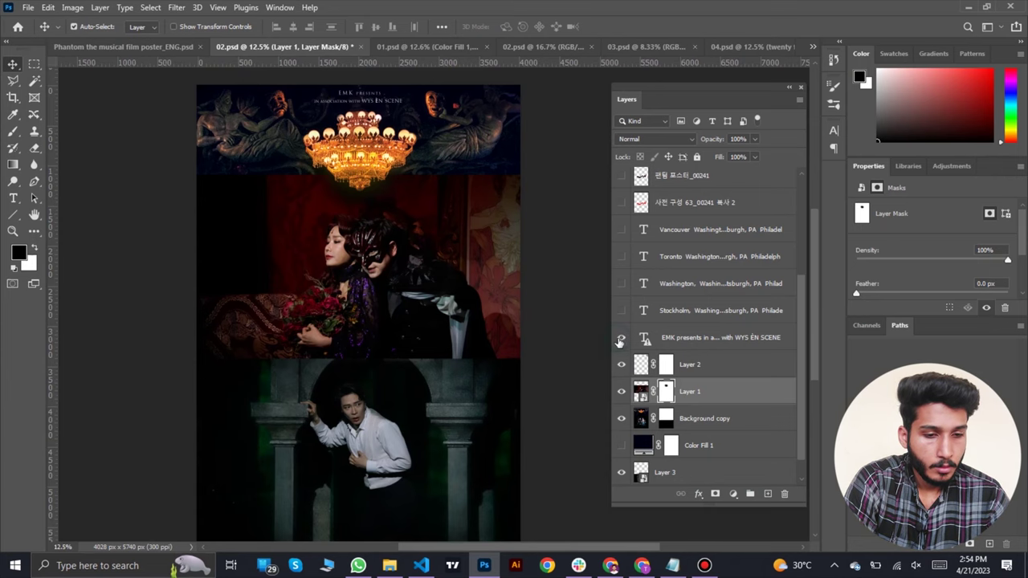
left_click(621, 337)
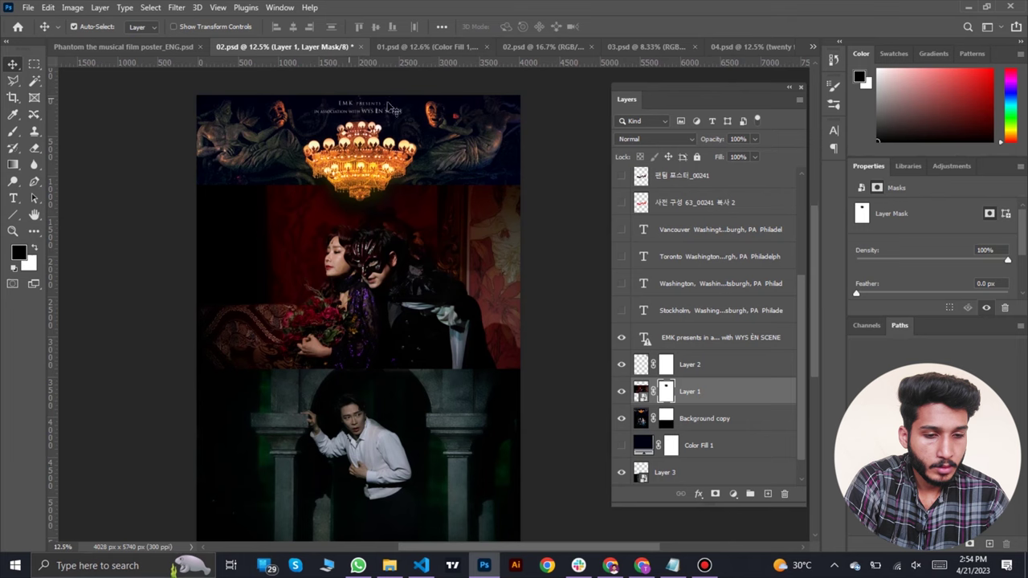
Step: Show the Stockholm city list and check the EMK heading's Trajan Pro 3 font
left_click(622, 311)
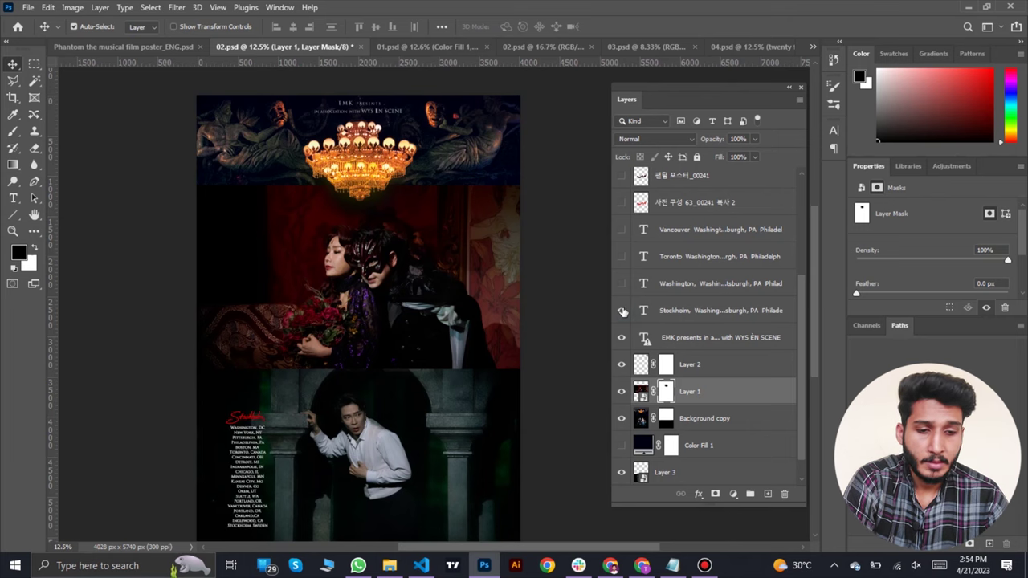
left_click(647, 341)
scroll(949, 253, "down", 1)
scroll(892, 250, "down", 1)
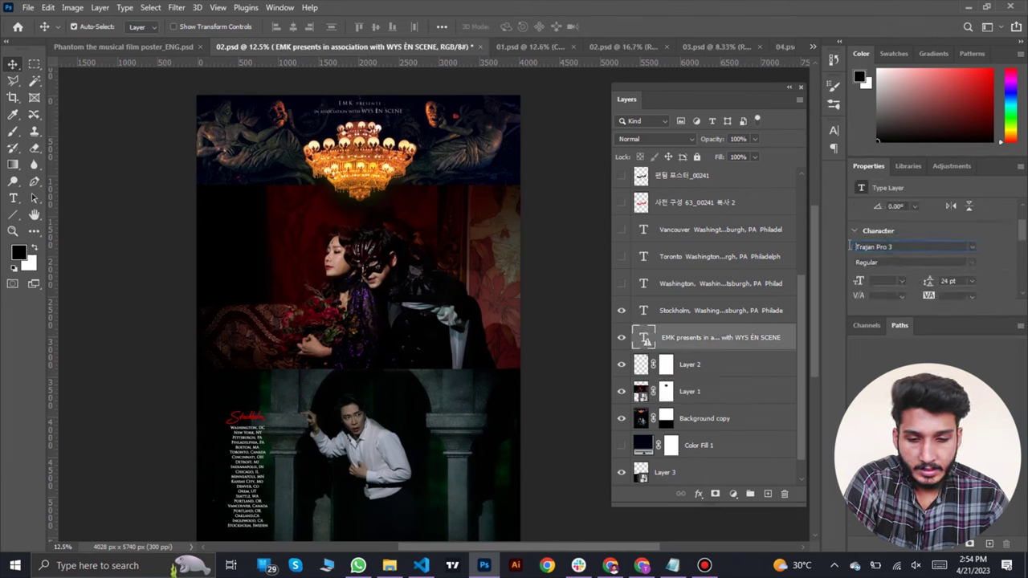
left_click(915, 248)
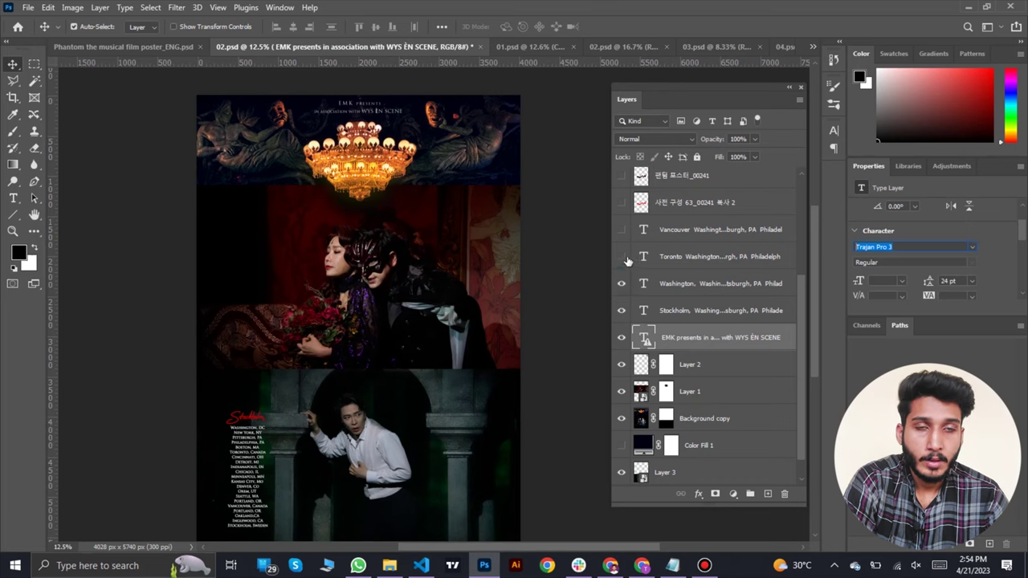
Step: Show the Washington city list beside Stockholm and select the Stockholm text layer
left_click_drag(251, 465, 325, 465)
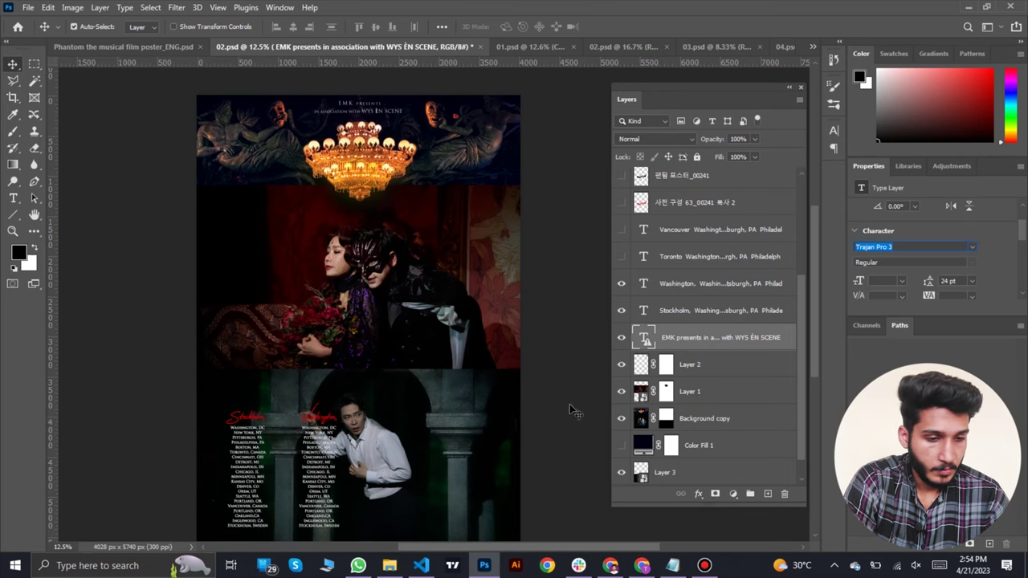
scroll(522, 416, "down", 1)
left_click(245, 377)
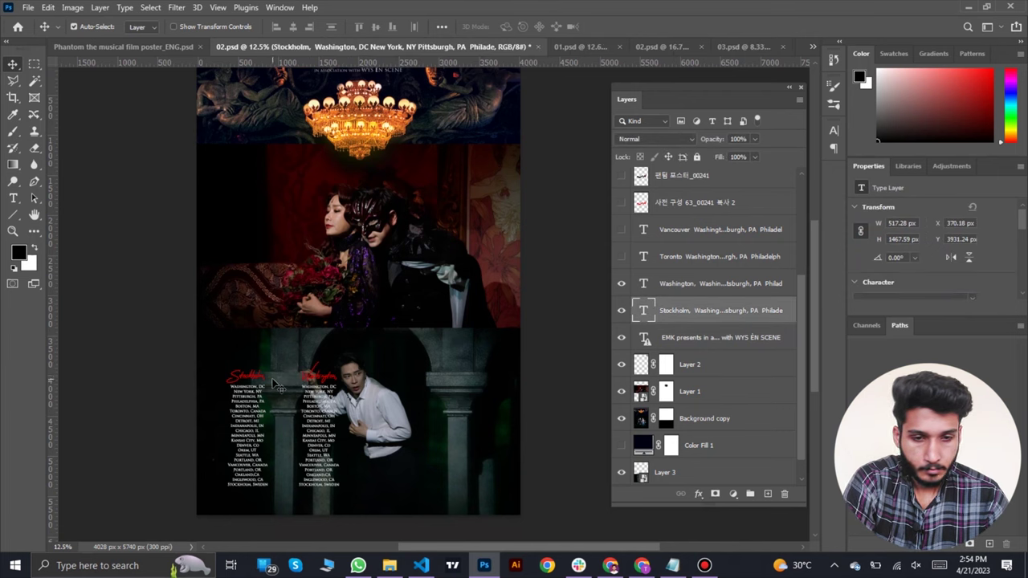
double_click(248, 379)
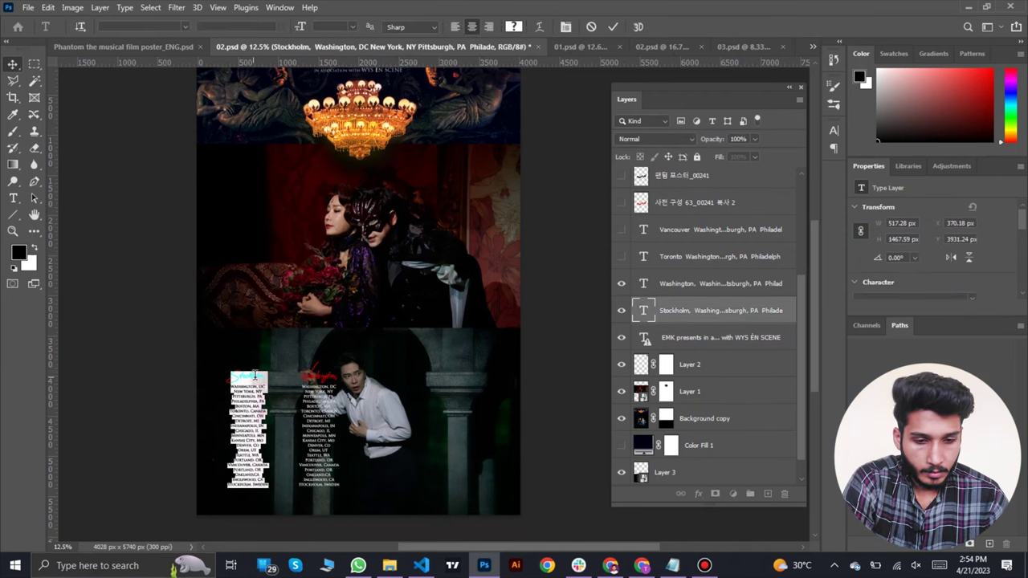
left_click_drag(233, 372, 267, 387)
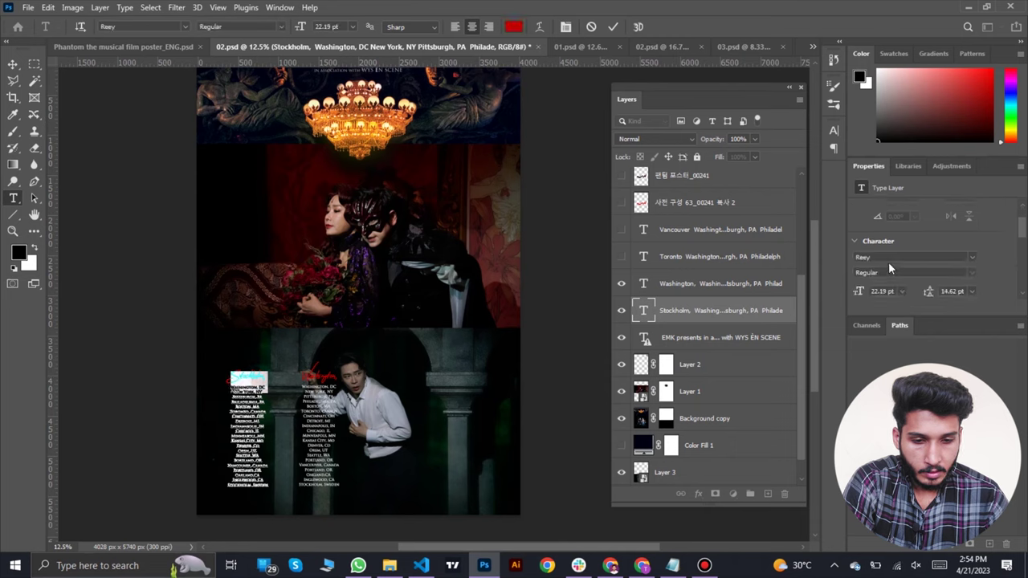
left_click(877, 257)
left_click(972, 258)
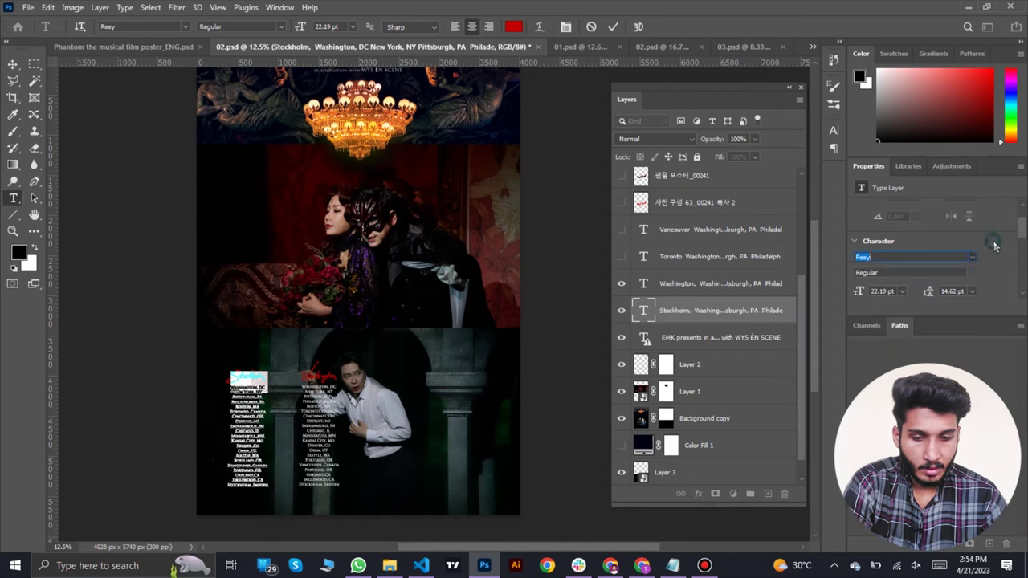
left_click(996, 245)
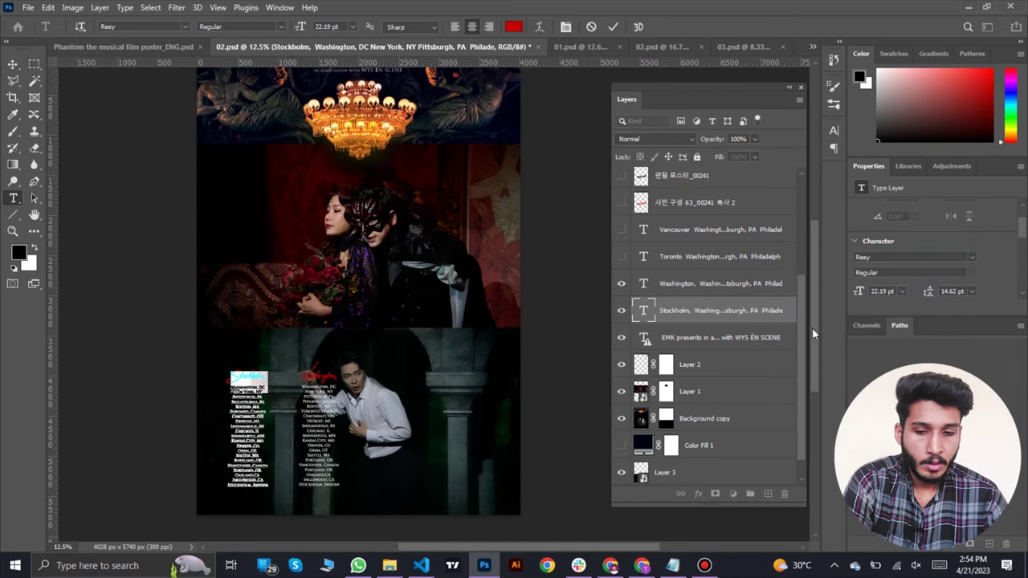
left_click(613, 26)
key("v")
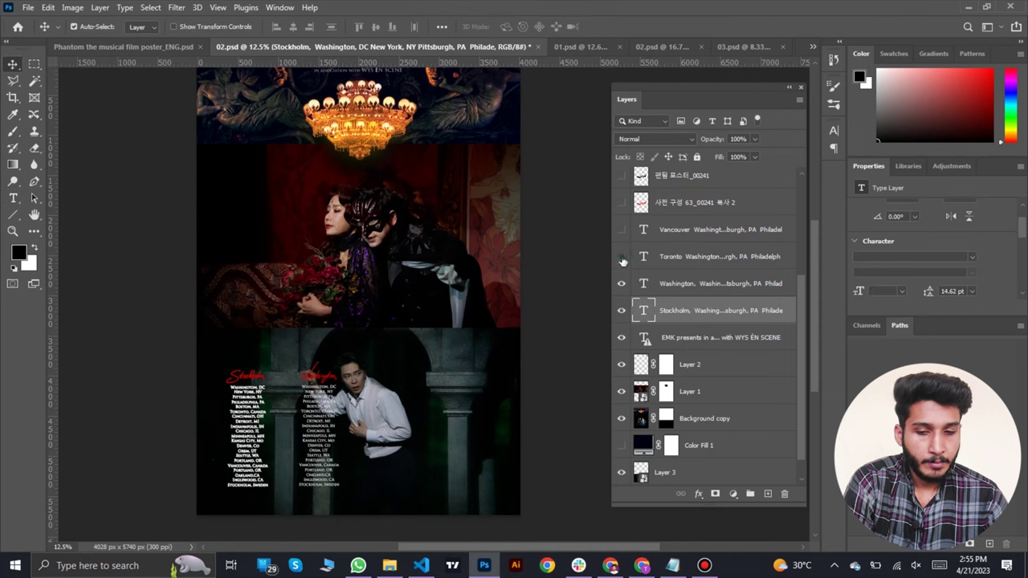
Step: Show the Toronto and Vancouver city lists and the dark Color Fill 1 overlay
left_click(621, 256)
left_click(622, 230)
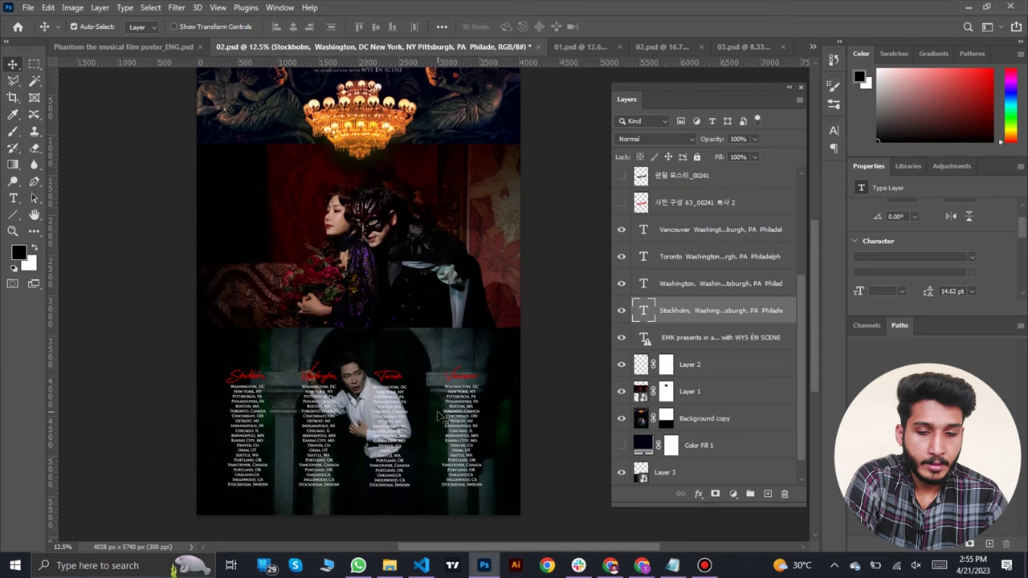
scroll(441, 416, "down", 2)
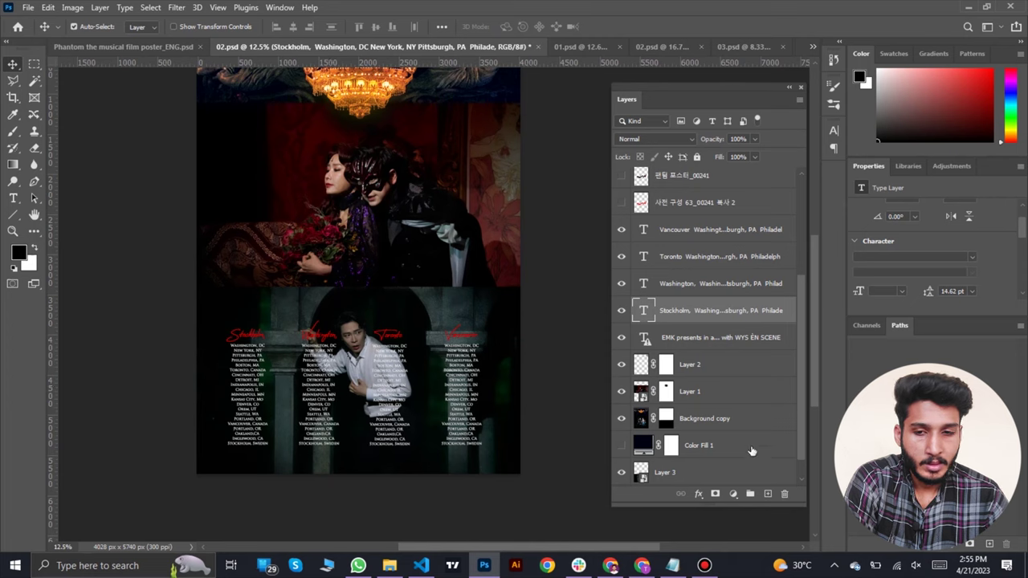
left_click(621, 446)
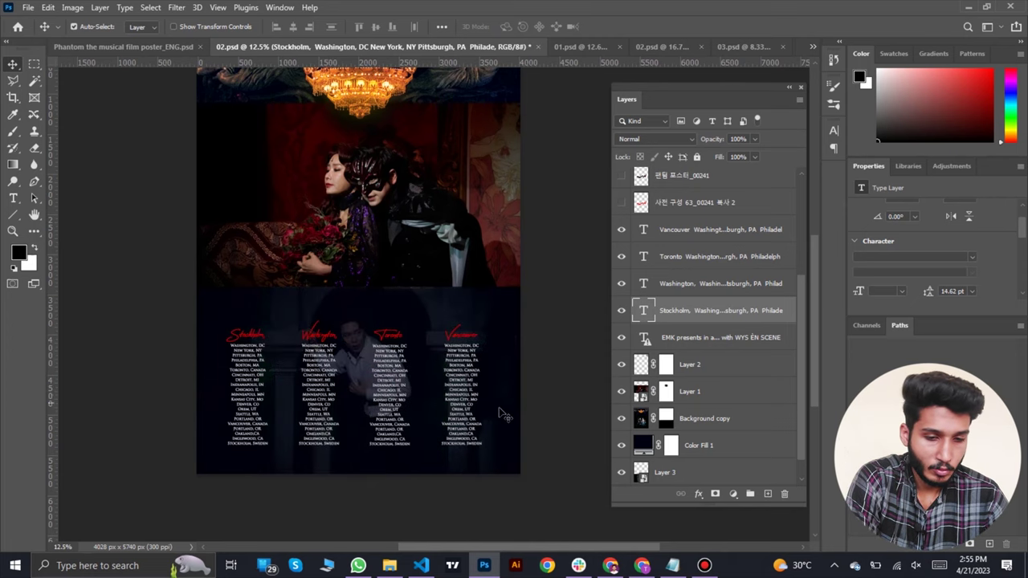
Step: Glance at the original Phantom film poster, then return to the 02 poster
scroll(647, 321, "up", 2)
scroll(648, 322, "up", 2)
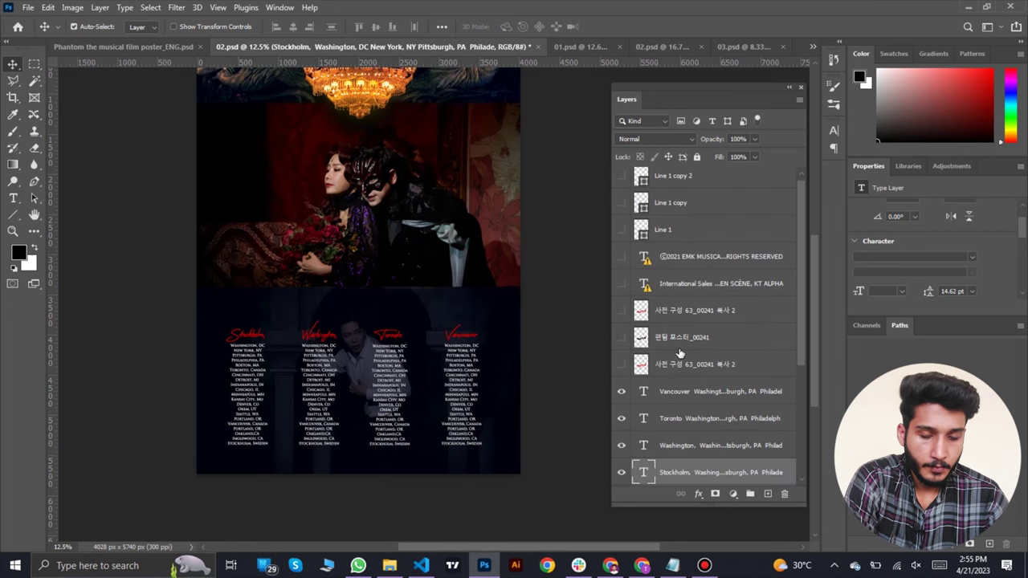
scroll(231, 345, "up", 2)
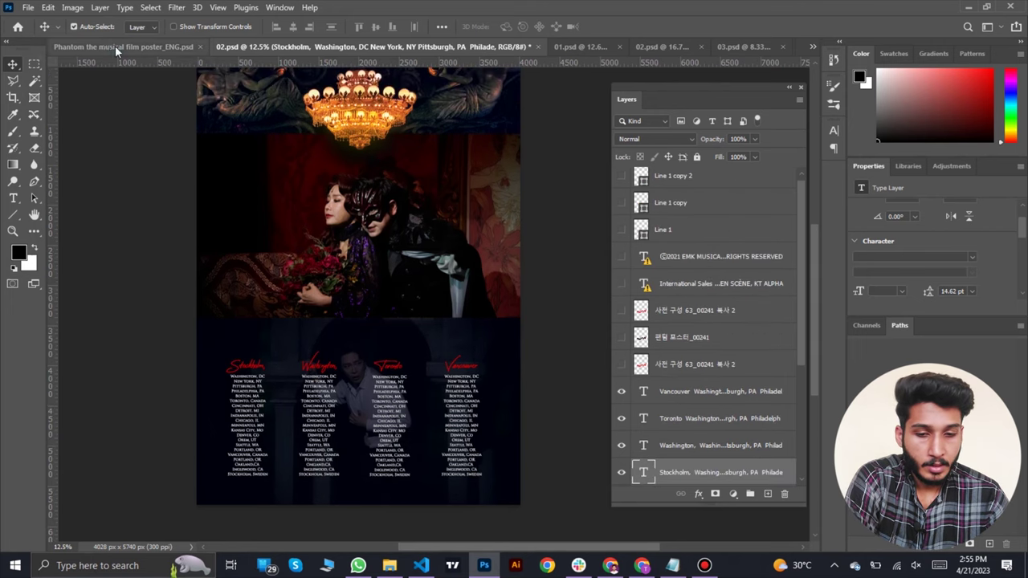
key("ctrl+shift+Tab")
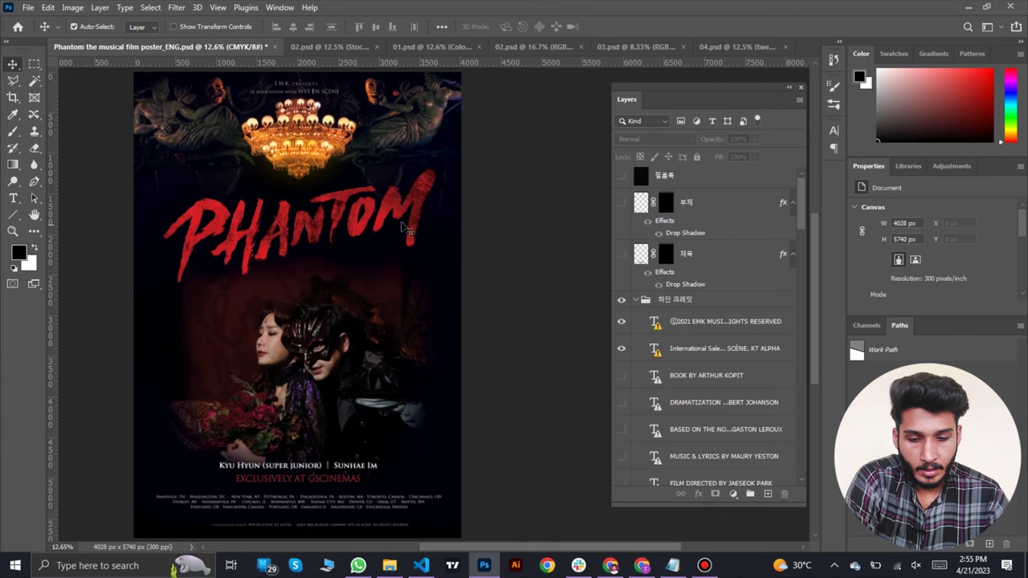
left_click(344, 47)
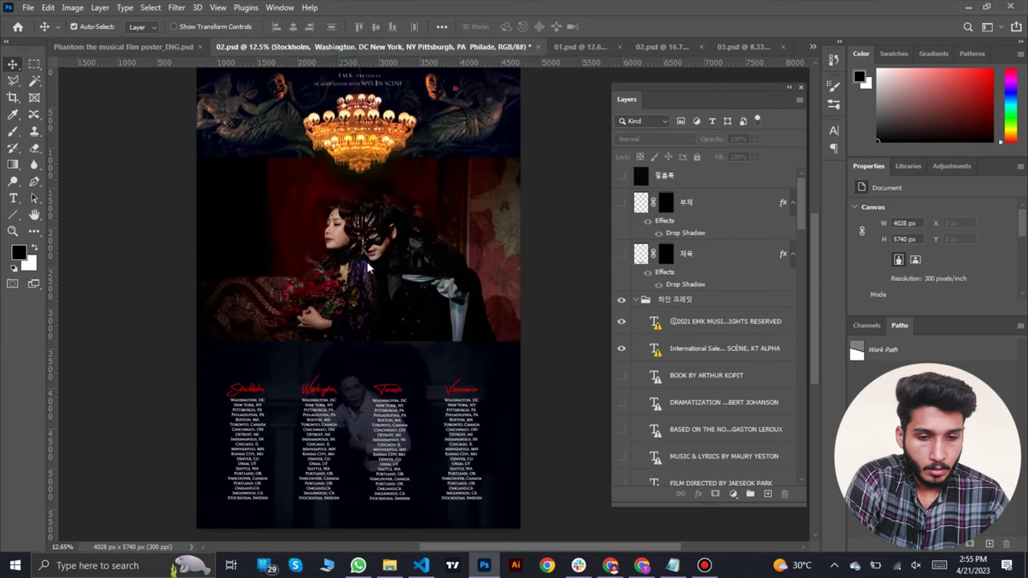
Step: Show the three PHANTOM title layers, the ©2021 EMK and International Sales credits, and Line 1 dividers
left_click_drag(618, 314, 621, 364)
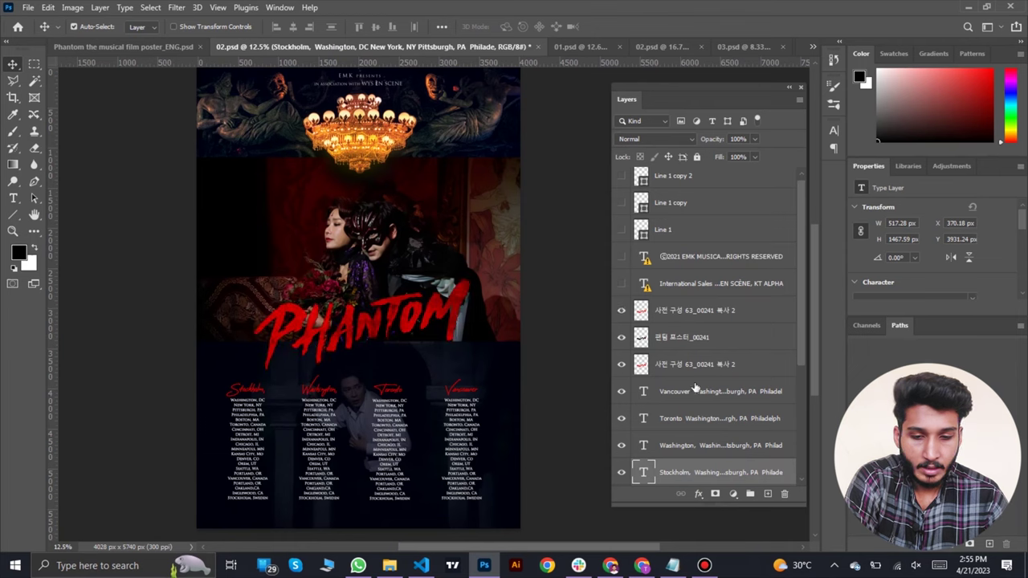
scroll(696, 389, "up", 1)
left_click_drag(621, 289, 621, 261)
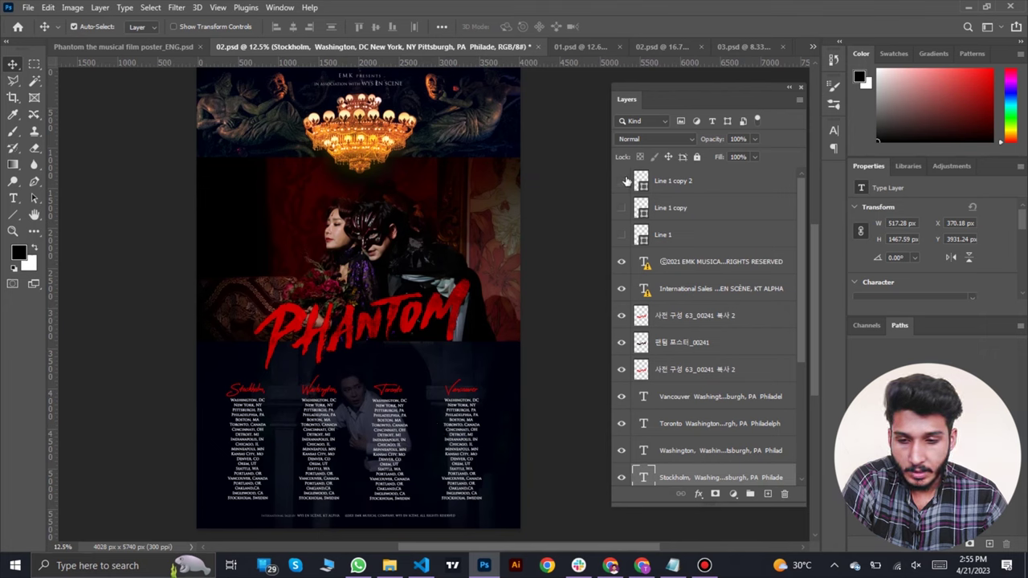
left_click_drag(621, 180, 621, 235)
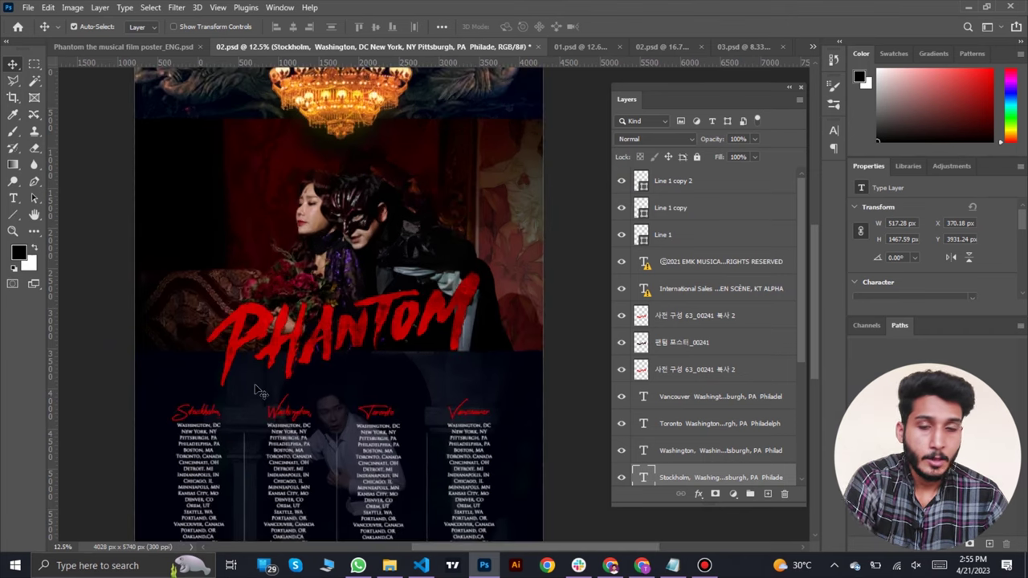
key("ctrl+equal")
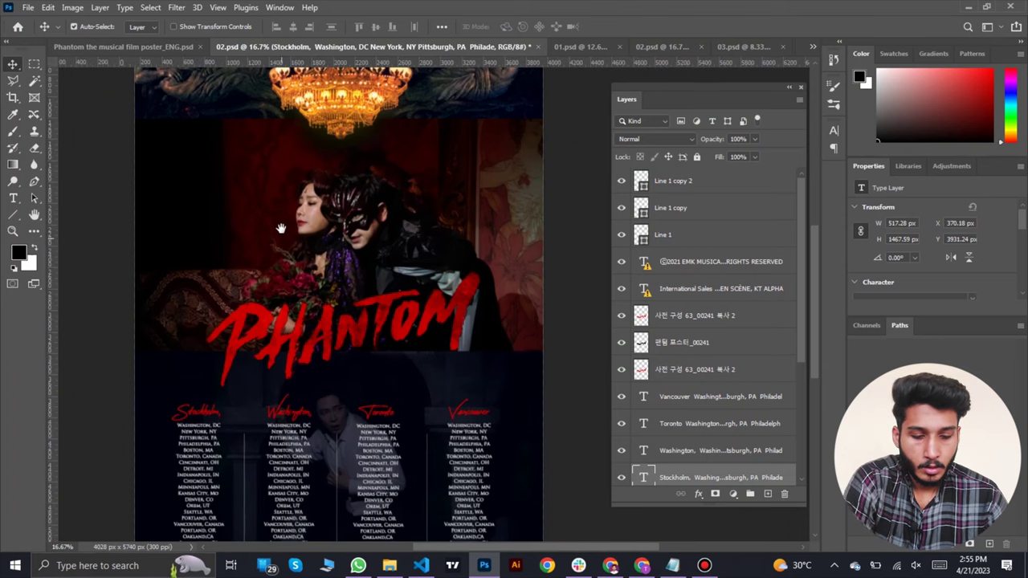
Step: Fit the whole 02 poster in the window and pan it left to inspect it
scroll(280, 229, "down", 3)
left_click(13, 217)
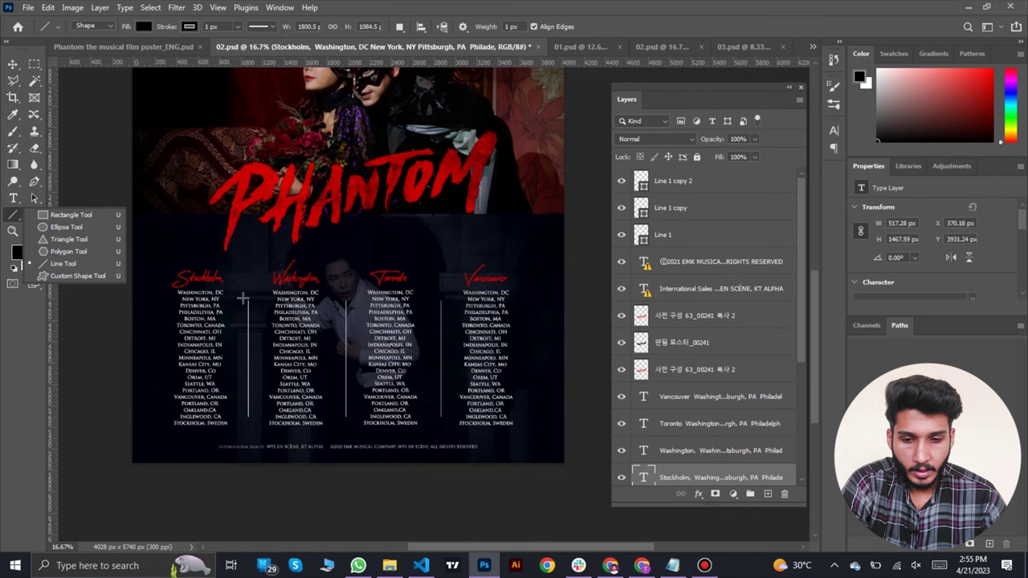
left_click(13, 64)
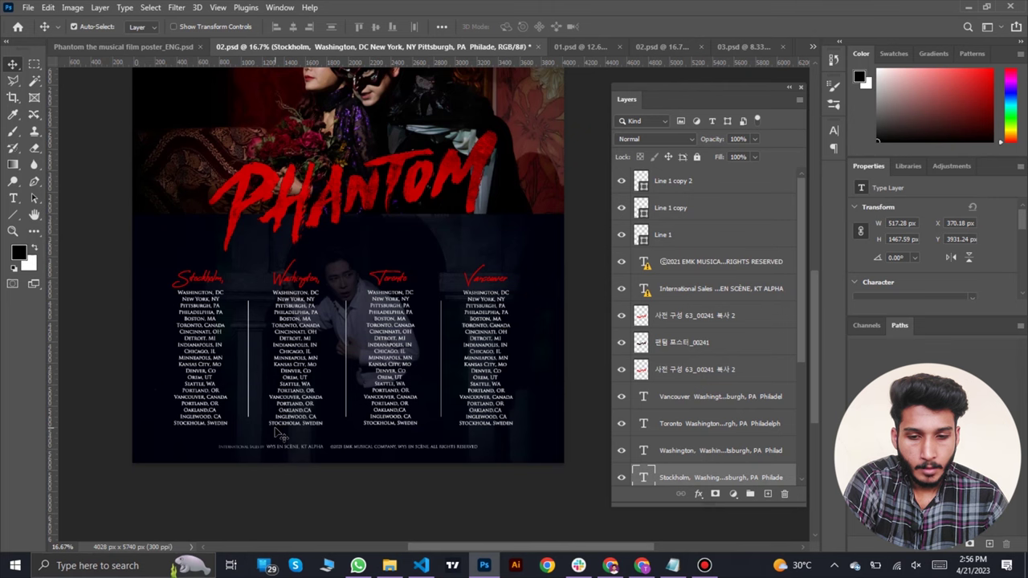
scroll(526, 466, "up", 3)
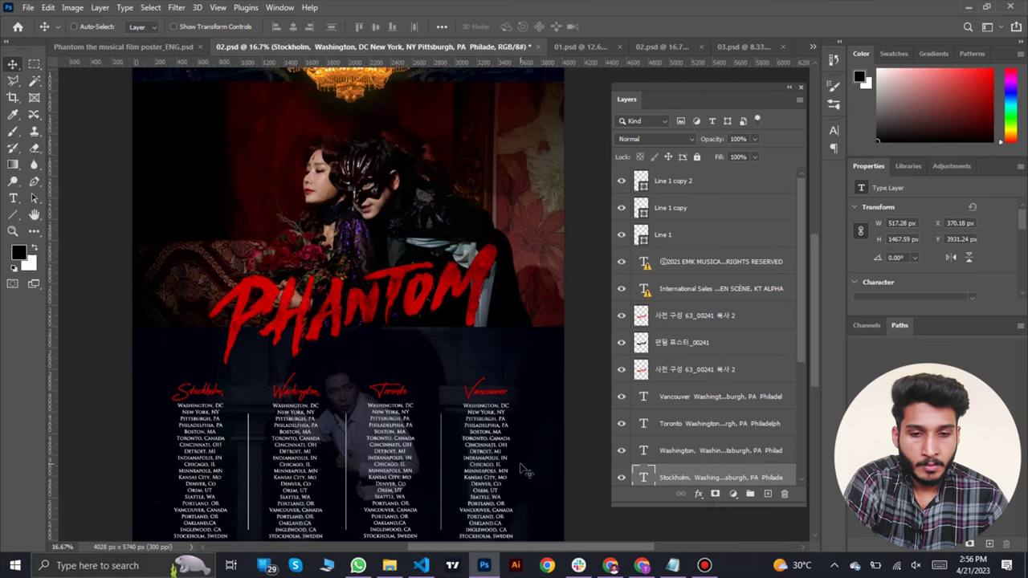
scroll(527, 473, "down", 2)
key("ctrl+0")
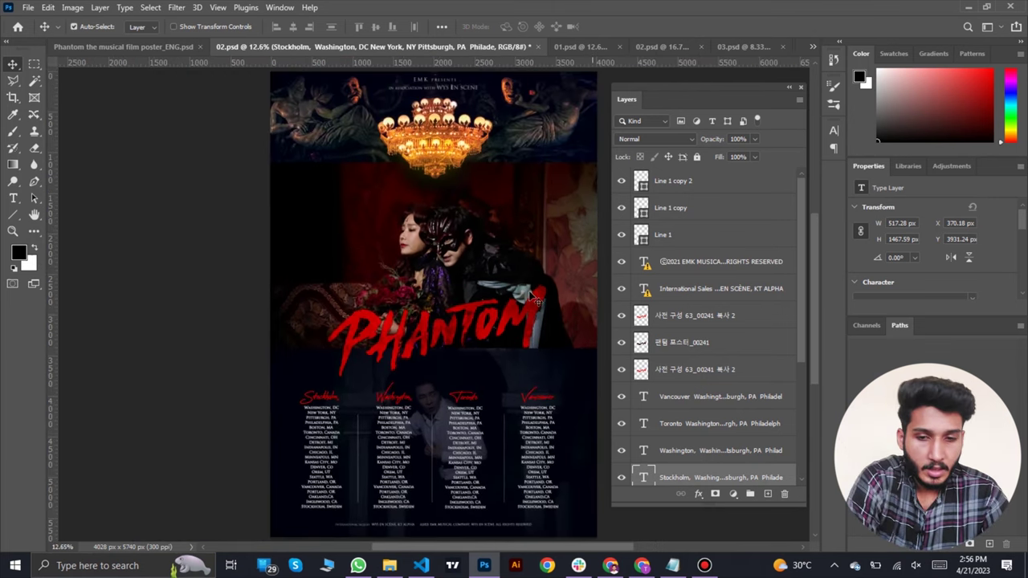
left_click_drag(521, 245, 387, 247)
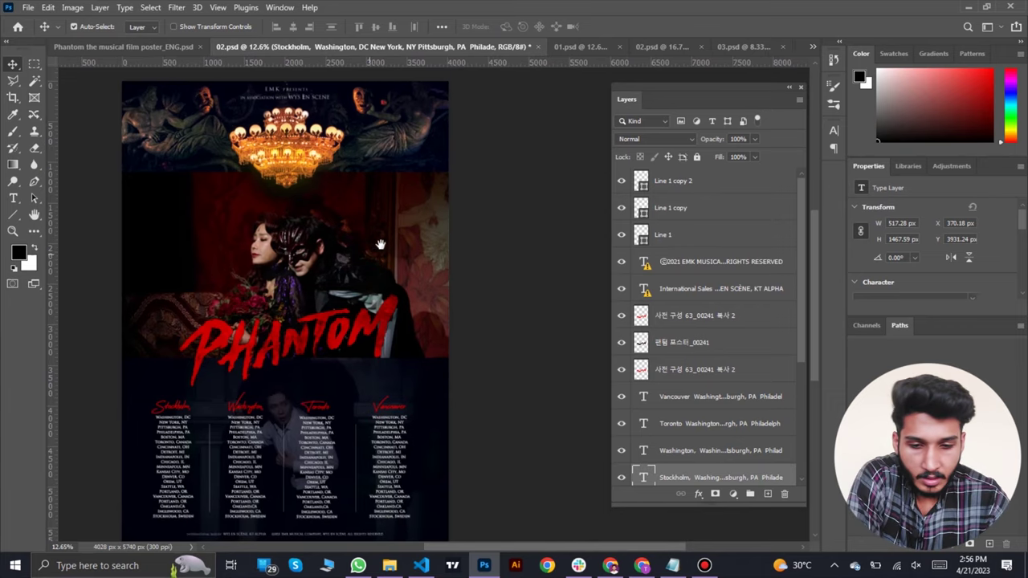
Step: Compare against the original Phantom film poster, then bring the 01 streaming tour poster forward
left_click(112, 50)
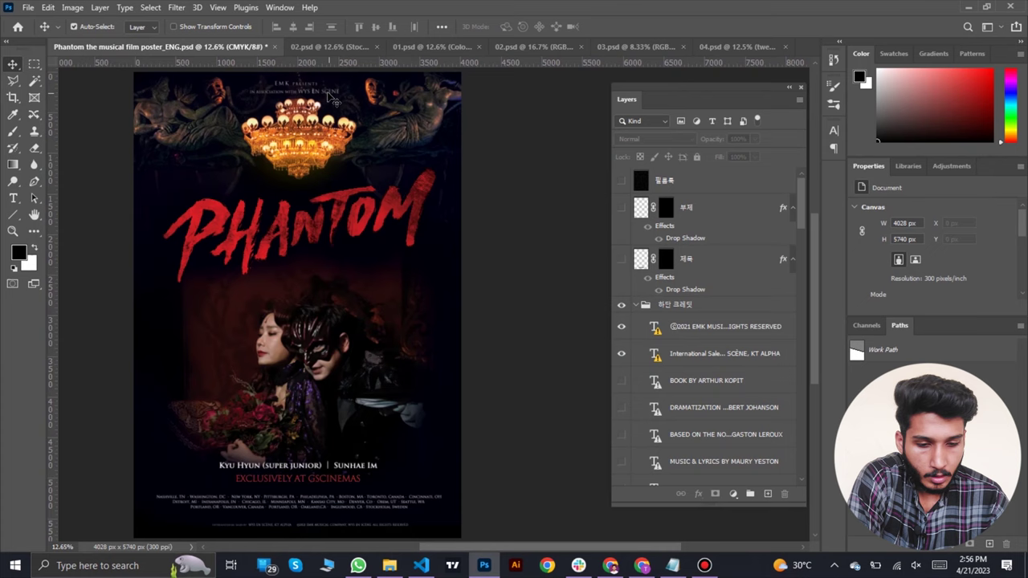
left_click(329, 46)
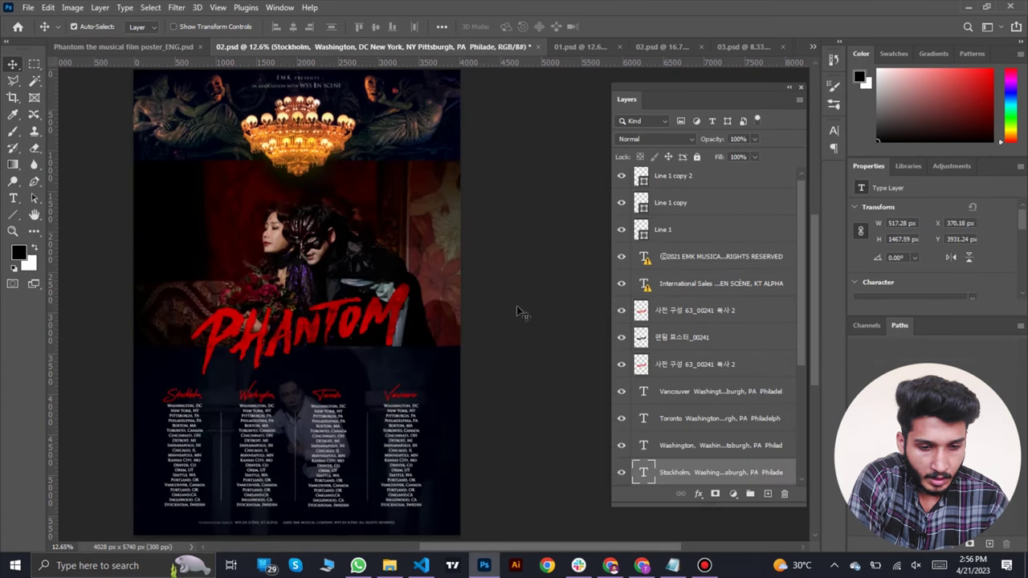
left_click(575, 46)
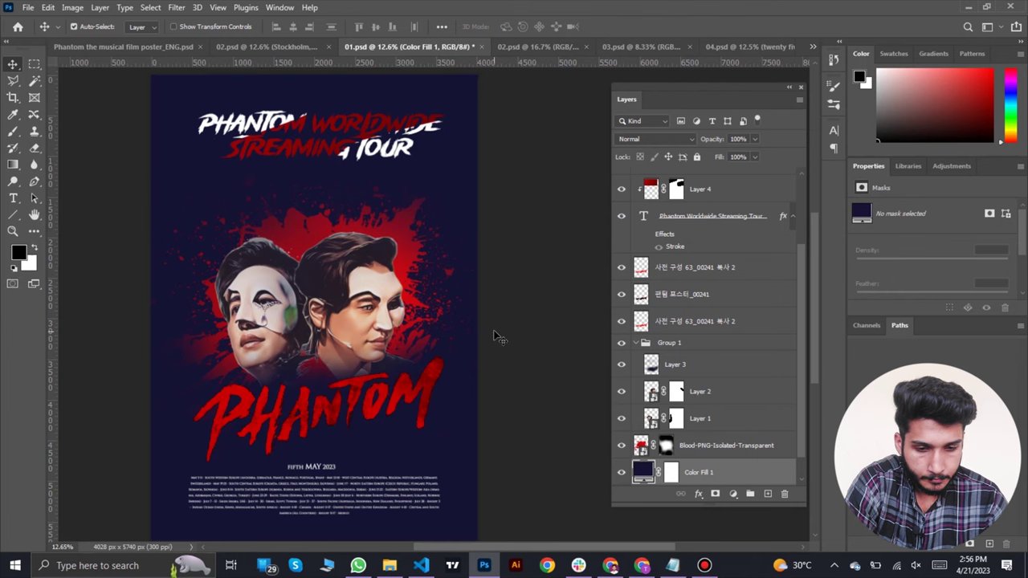
Step: Delete the hidden twenty five december 2023 and Nashville text layers
left_click(622, 240)
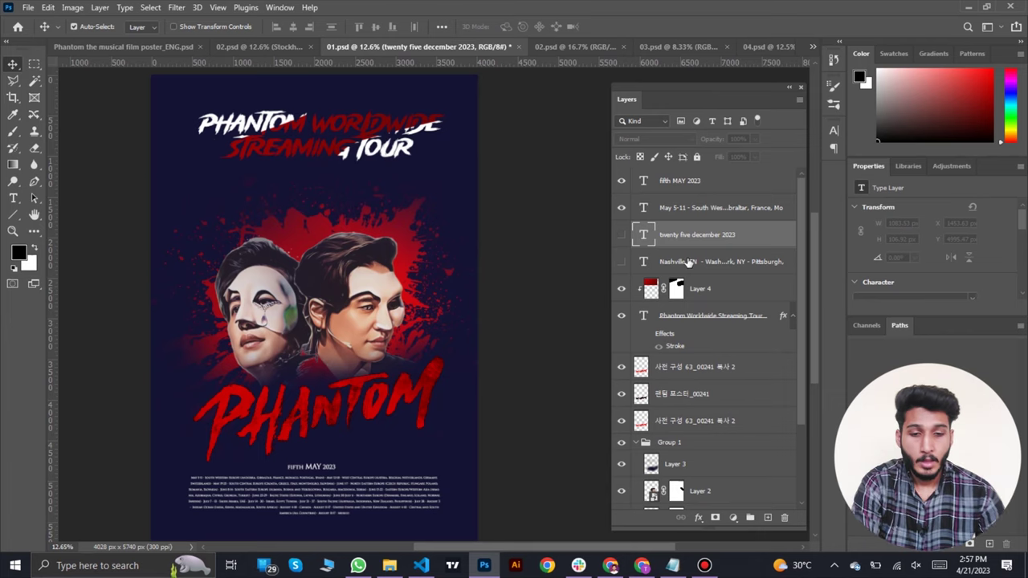
left_click(688, 263, "ctrl")
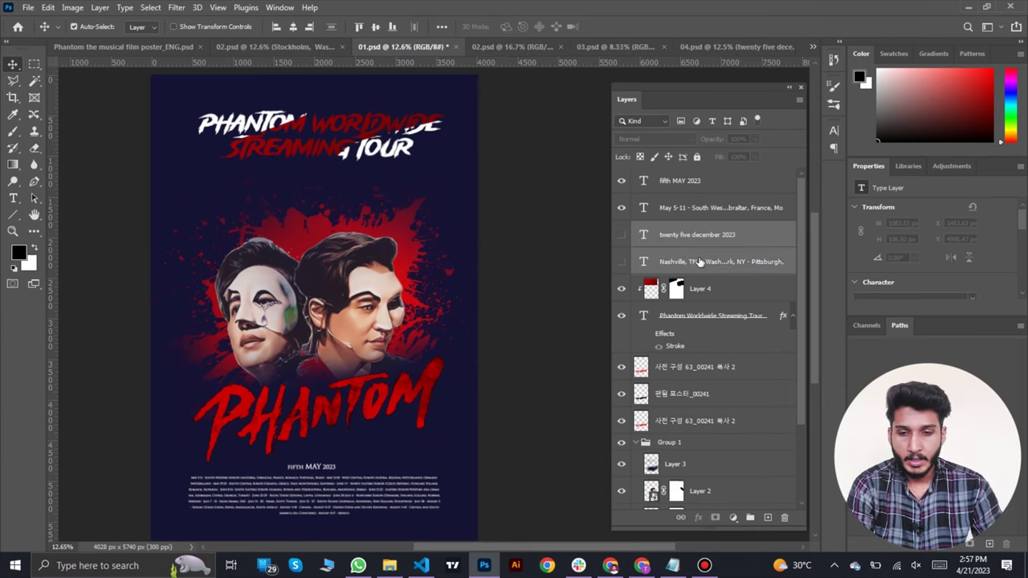
key("Delete")
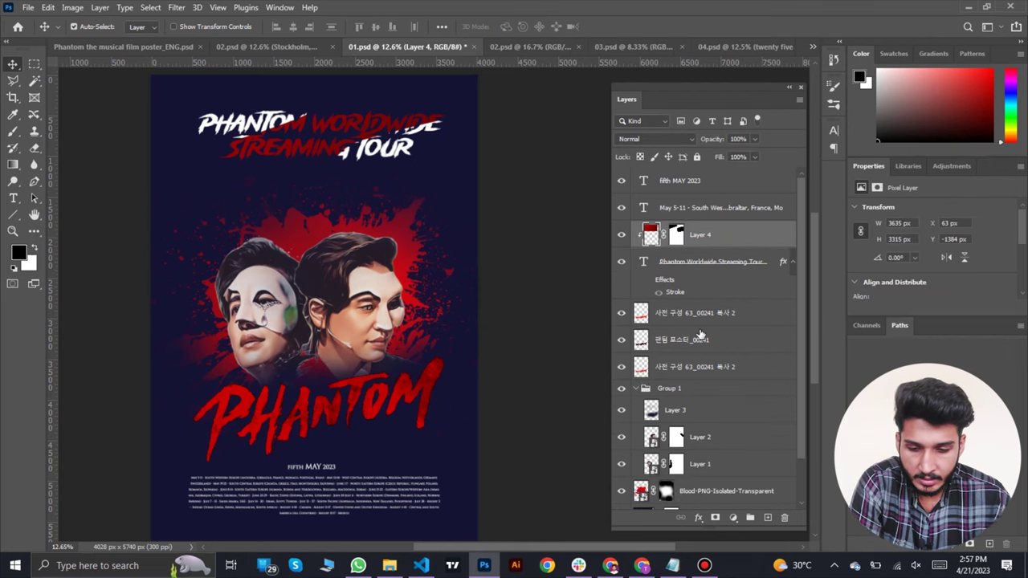
Step: Hide every layer except the Background, including Color Fill 1, leaving a white canvas
scroll(700, 335, "down", 2)
scroll(700, 335, "up", 1)
scroll(700, 335, "up", 1)
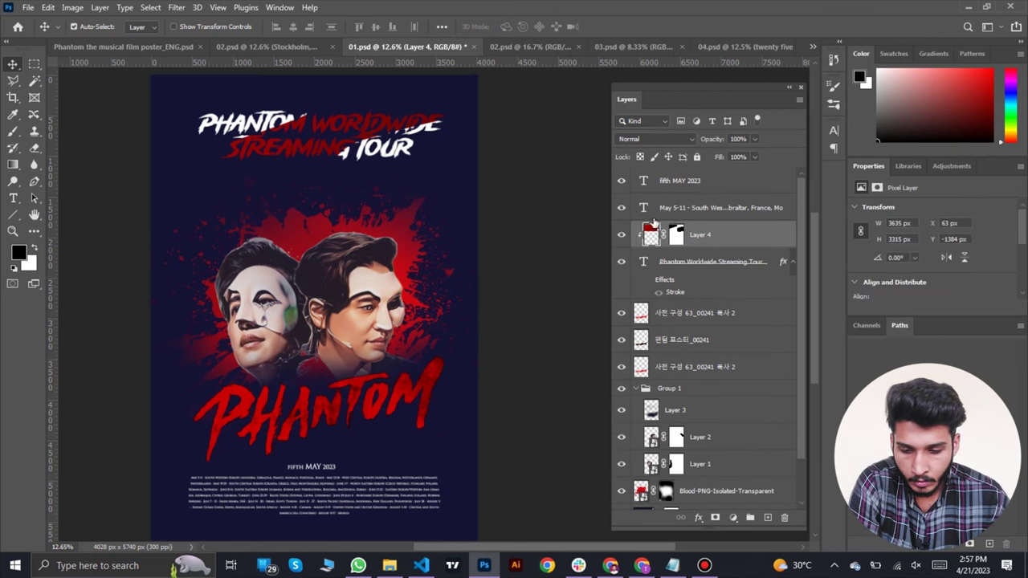
left_click(621, 340, "alt")
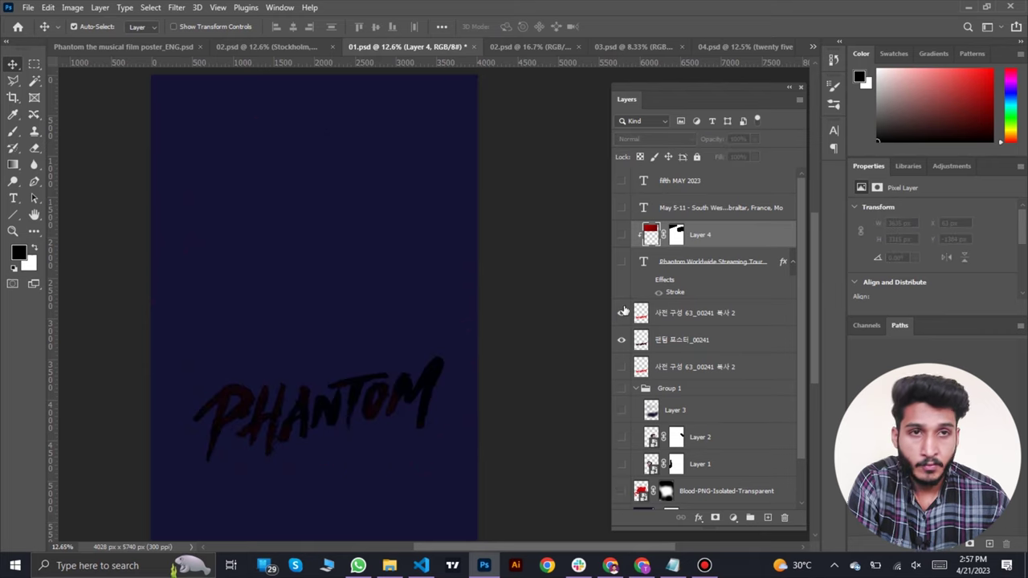
scroll(621, 343, "down", 2)
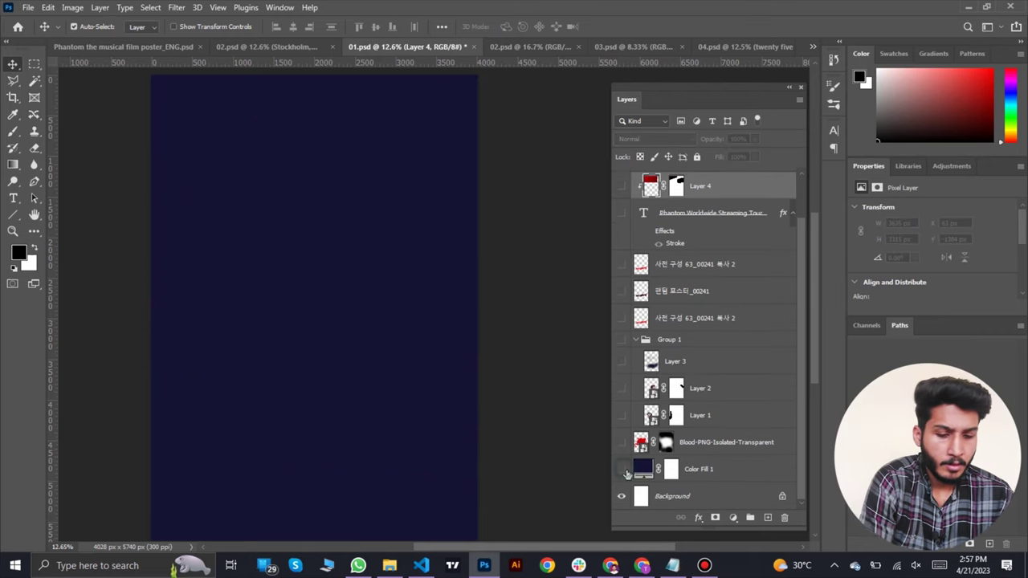
left_click(622, 470)
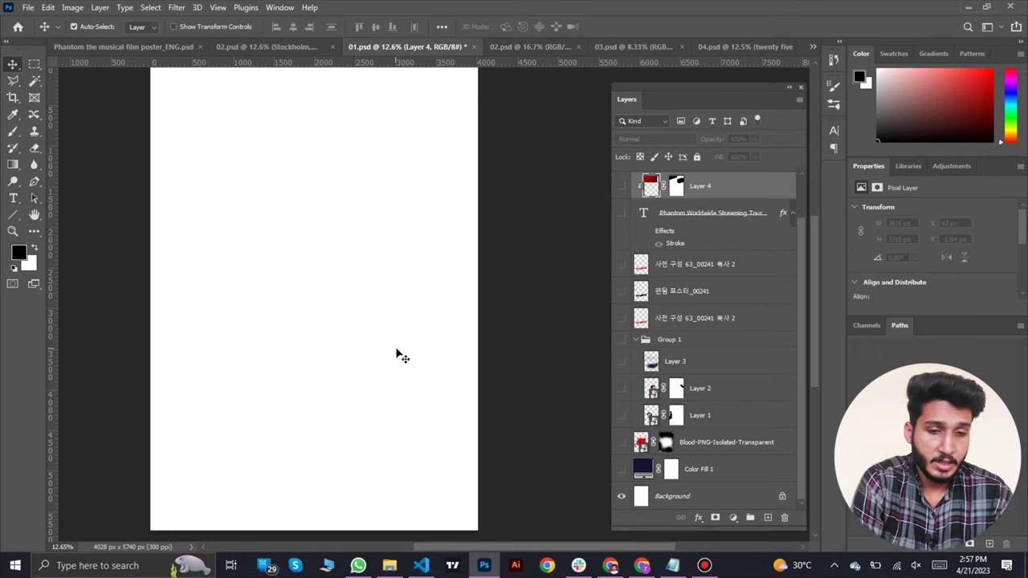
scroll(406, 358, "down", 1)
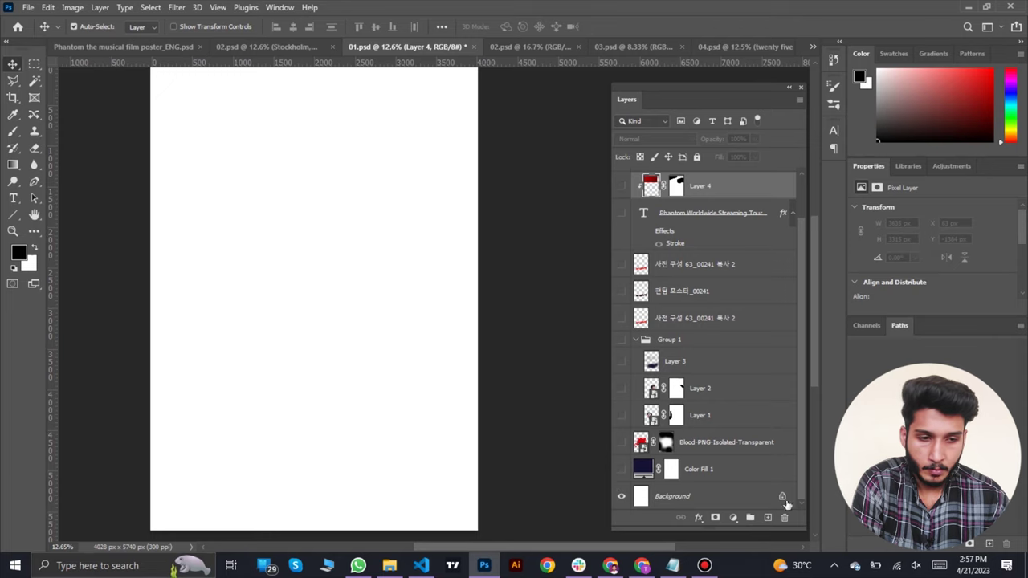
Step: Try a new c62828 red solid colour fill layer, then cancel and discard it
left_click(735, 520)
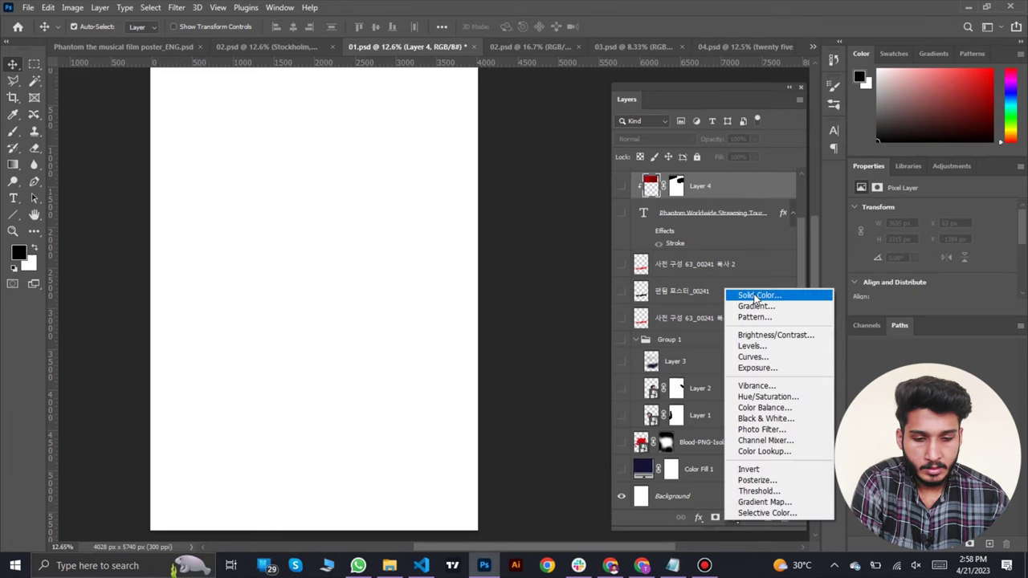
left_click(823, 298)
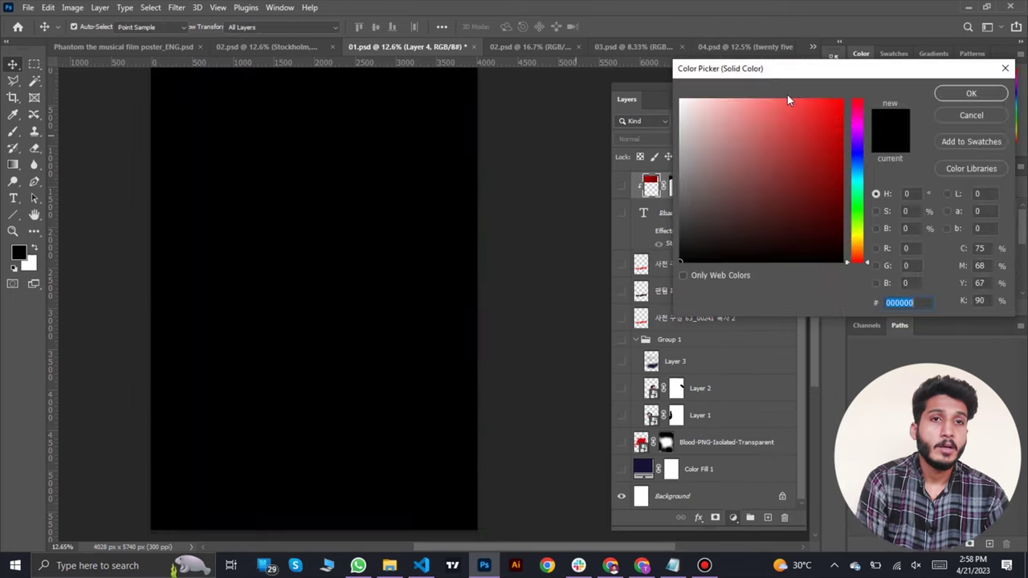
left_click_drag(776, 168, 792, 112)
type("c62828")
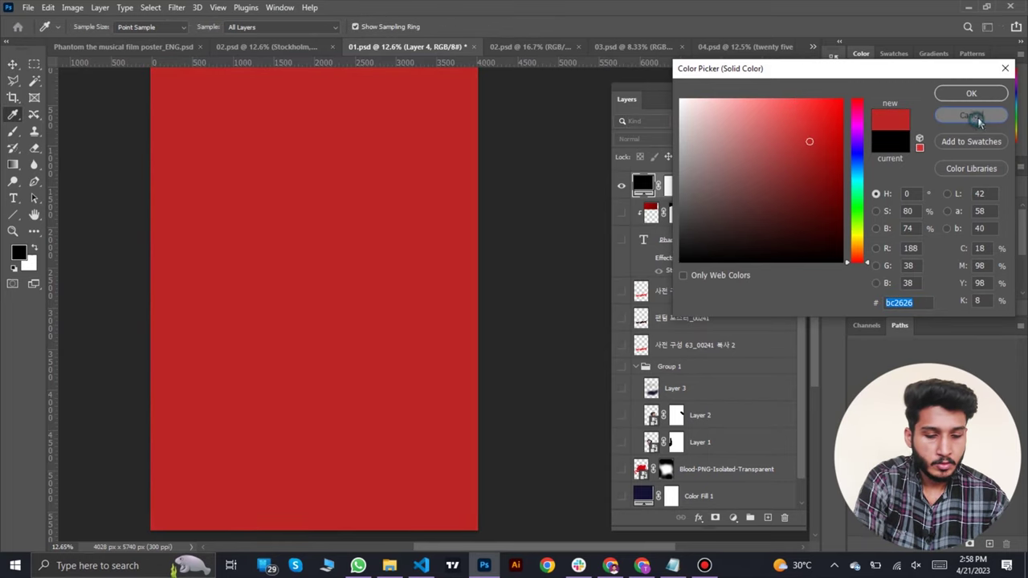
left_click(971, 93)
key("Delete")
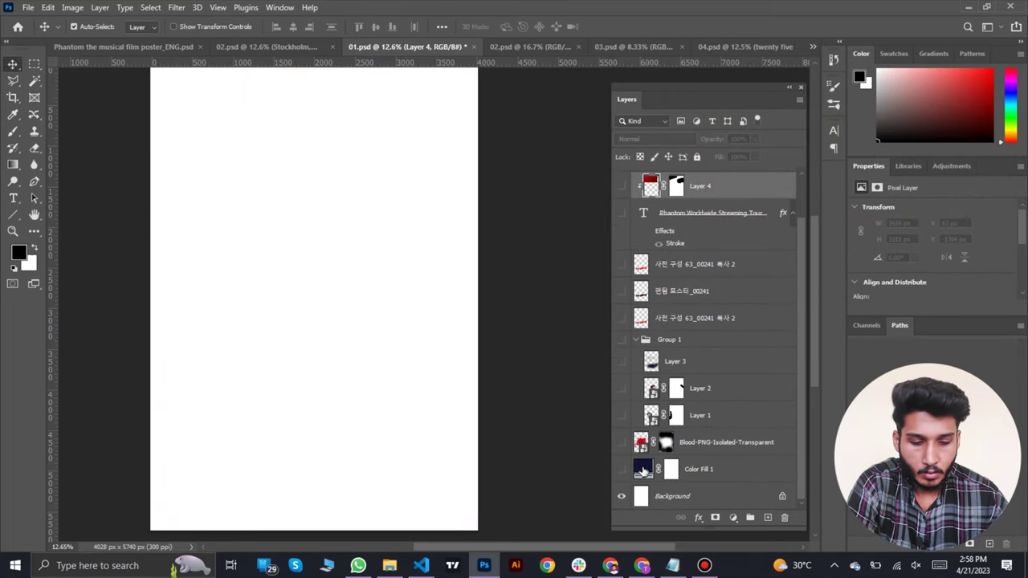
Step: Make the 141333 navy Color Fill 1 visible again and fit the poster on screen
left_click(643, 473)
double_click(646, 471)
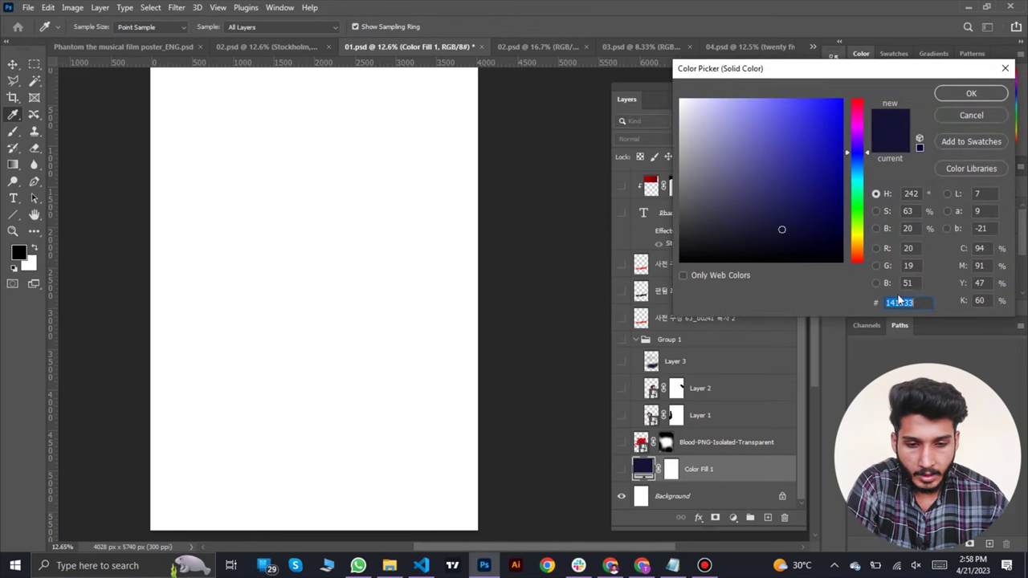
left_click(968, 95)
left_click(623, 471)
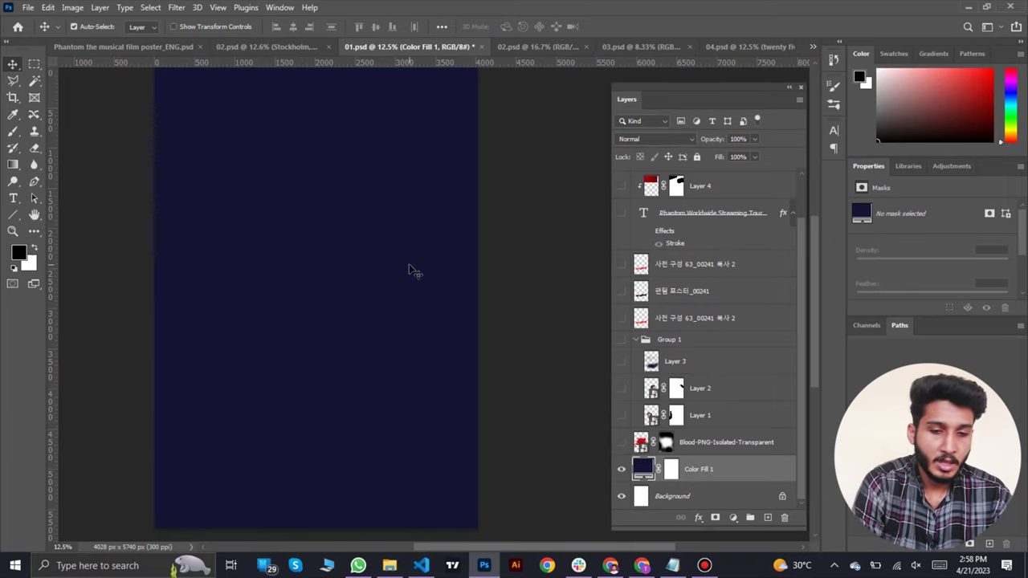
key("ctrl+0")
left_click_drag(500, 294, 377, 298)
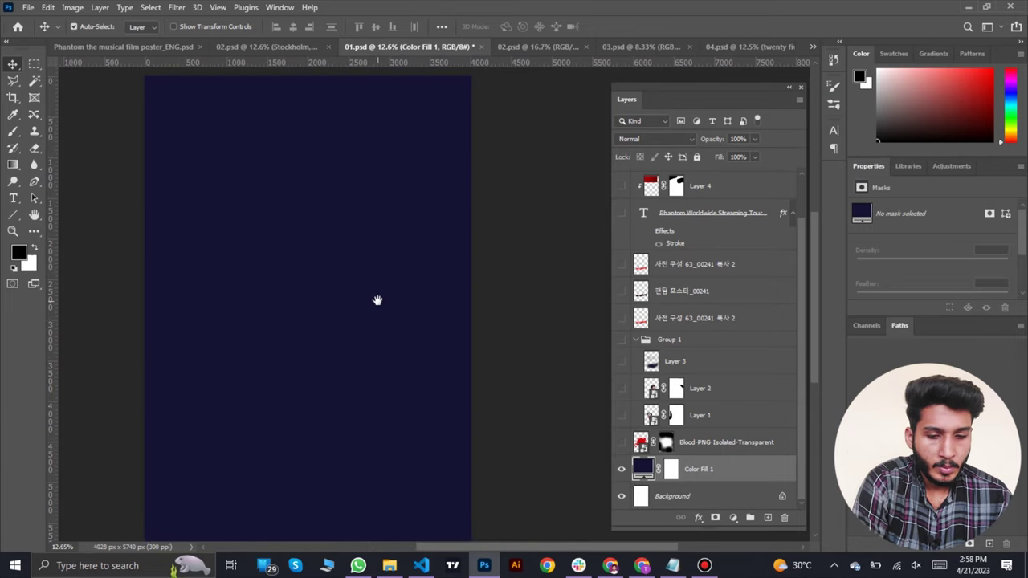
Step: Show the Blood-PNG-Isolated-Transparent splash and select its mask, briefly trying the Brush tool
left_click(621, 443)
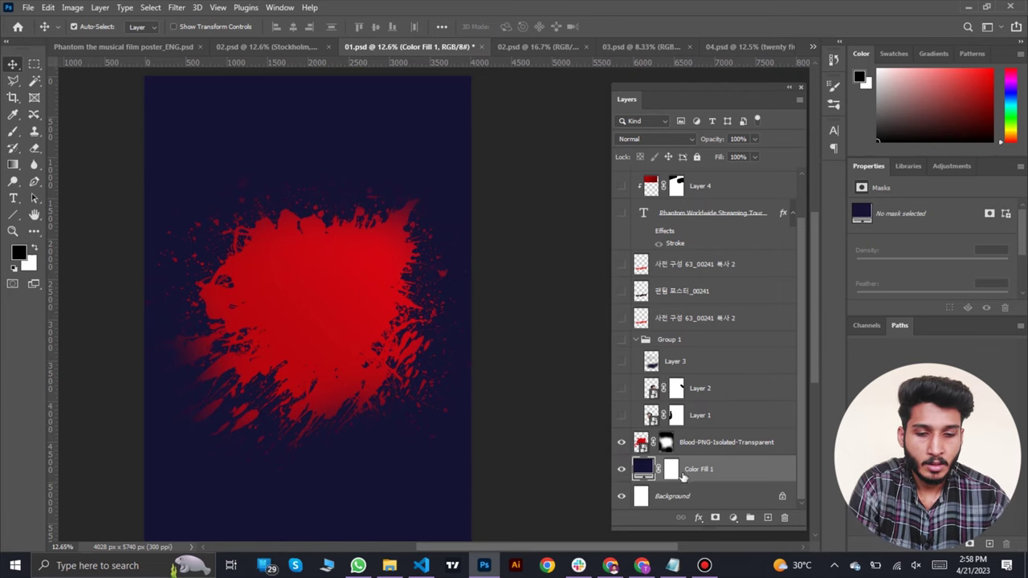
left_click(667, 443)
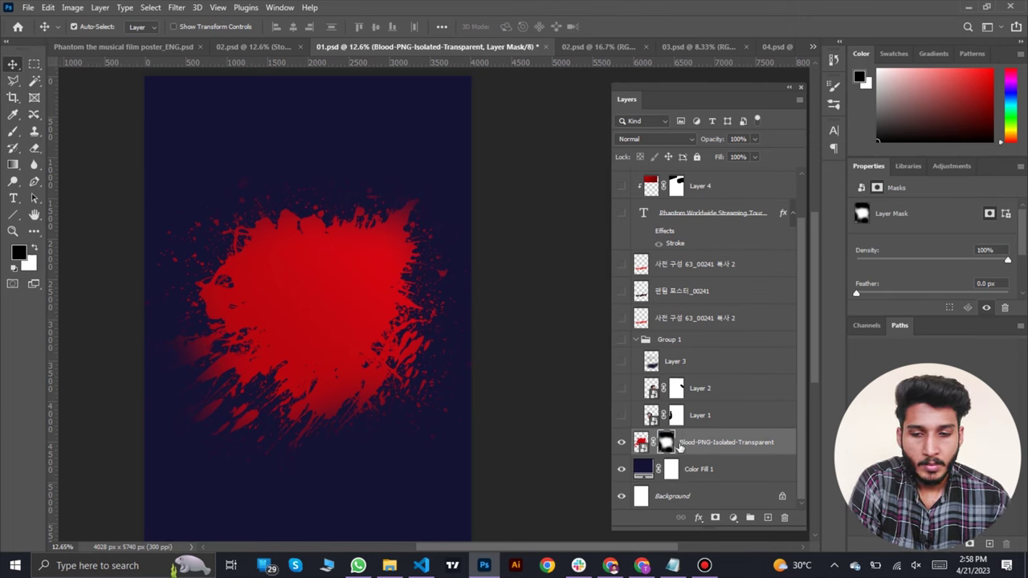
key("Delete")
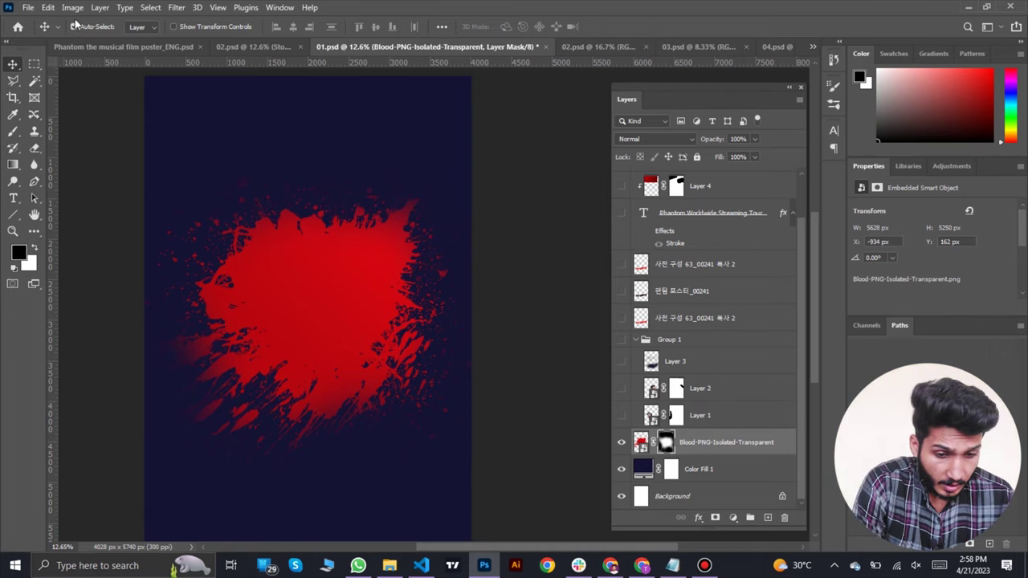
key("b")
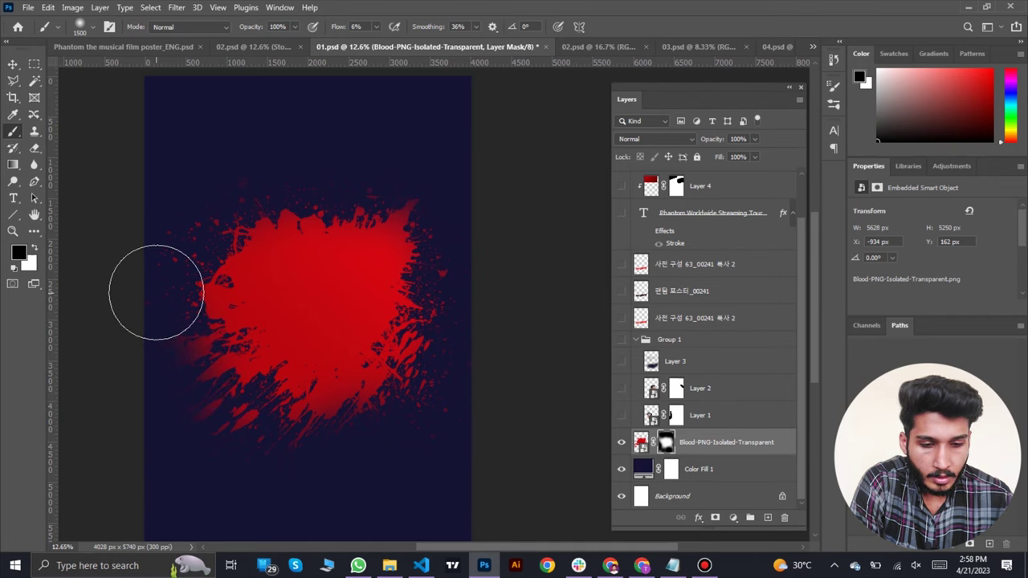
key("v")
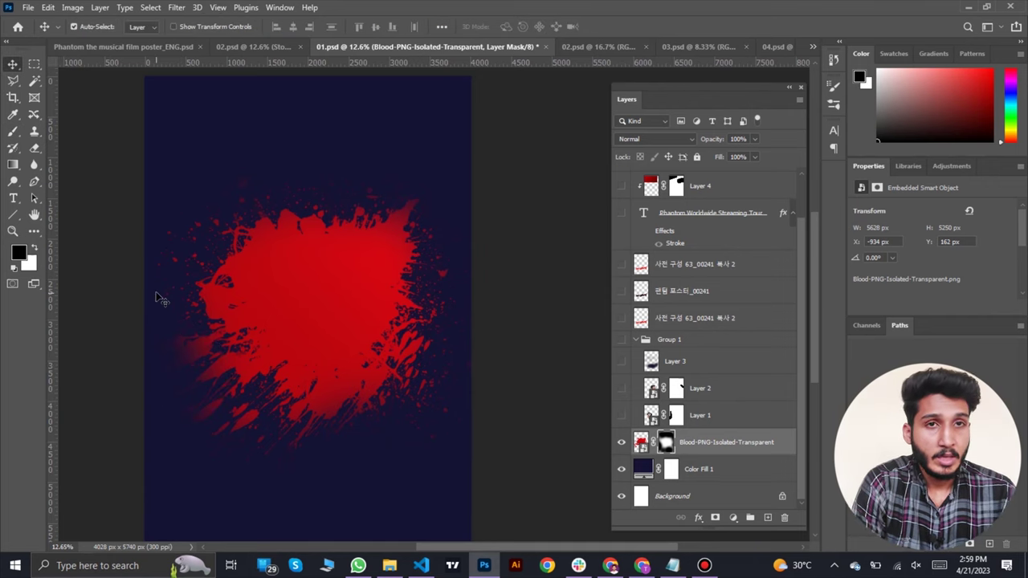
Step: Toggle both portraits on and off over the red splash twice, then choose File > Open
left_click(621, 415)
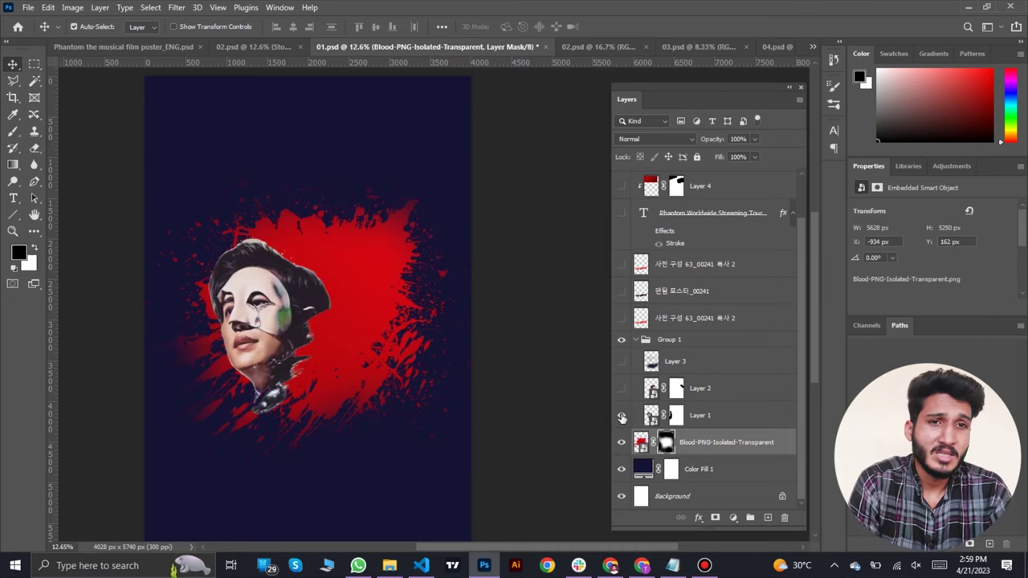
left_click(621, 390)
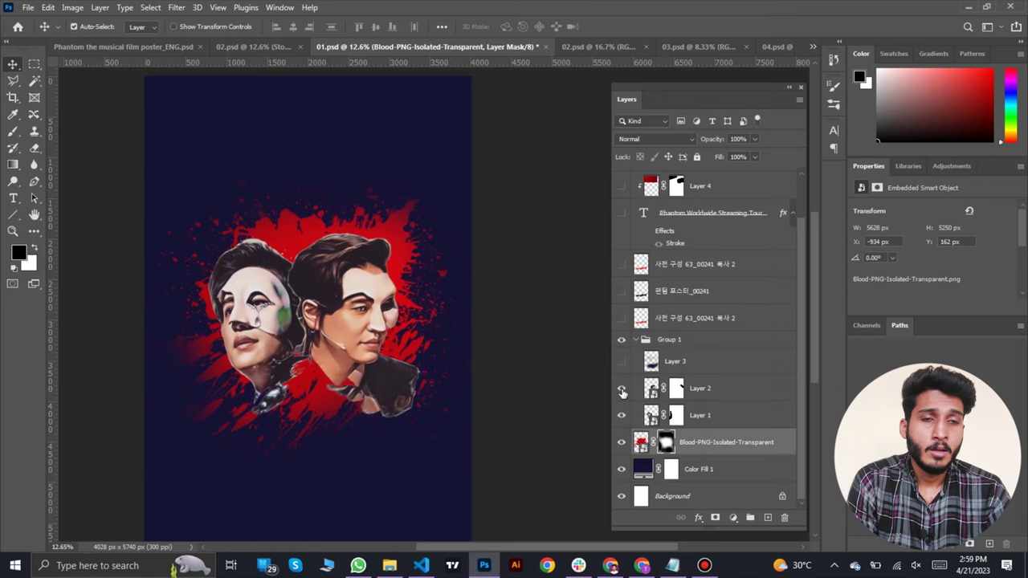
left_click(621, 389)
left_click(621, 417)
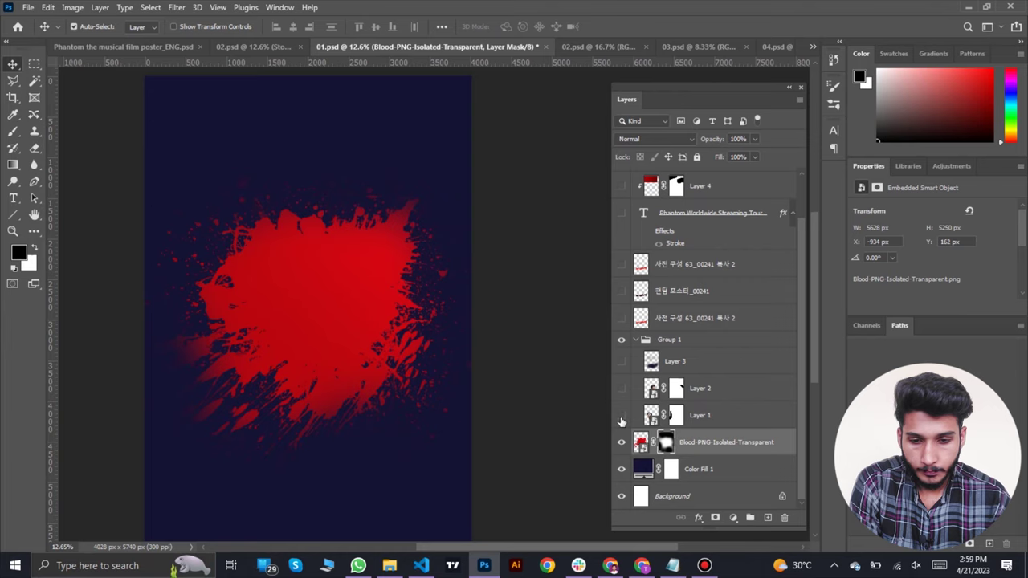
left_click(621, 417)
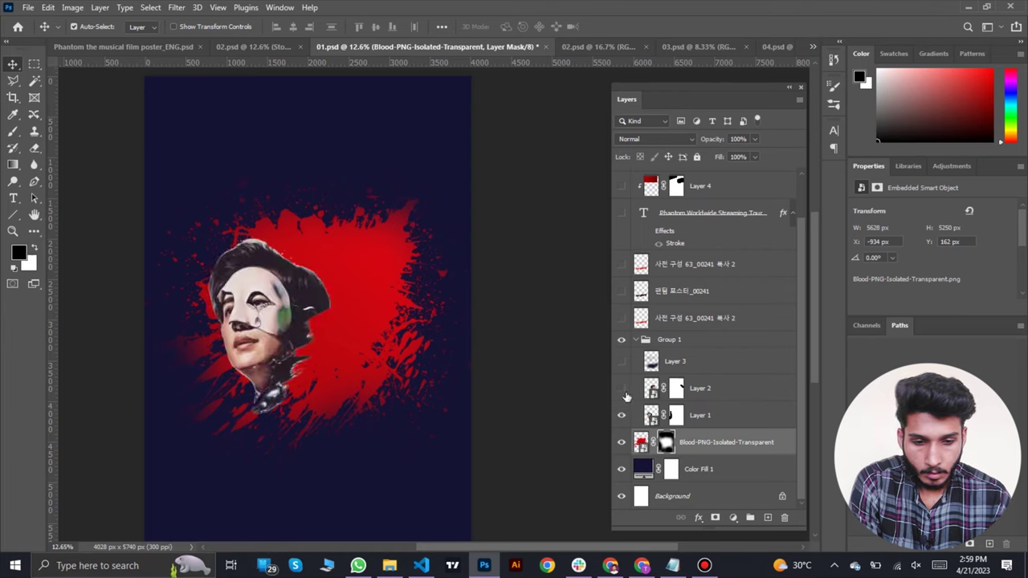
left_click(621, 389)
left_click(621, 416)
left_click(621, 389)
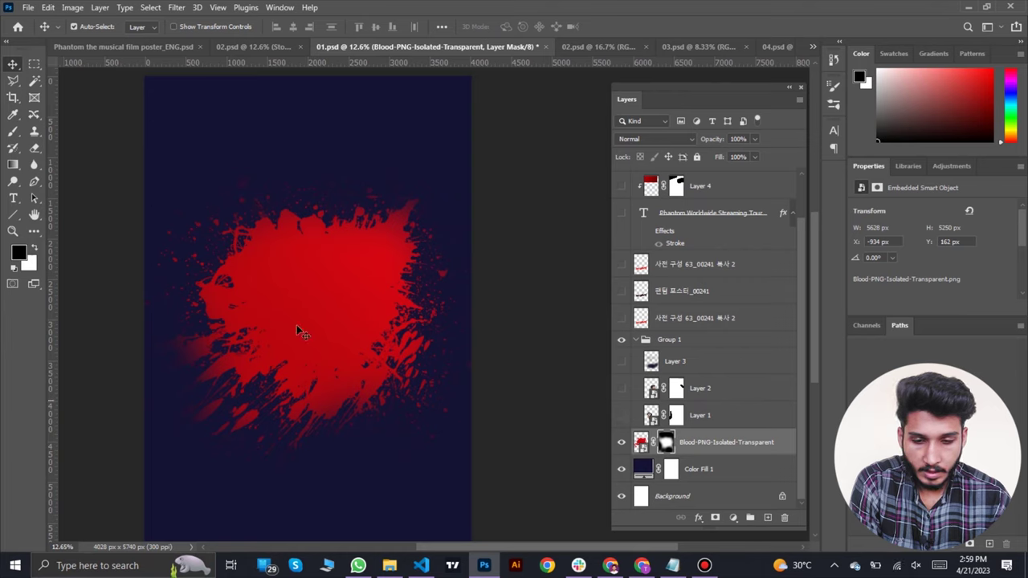
left_click(28, 8)
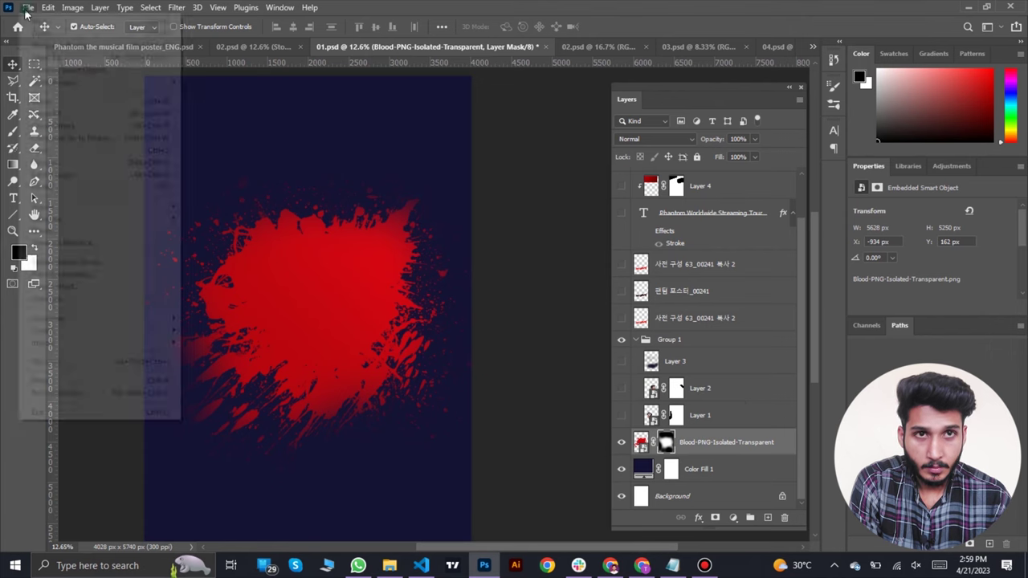
left_click(40, 36)
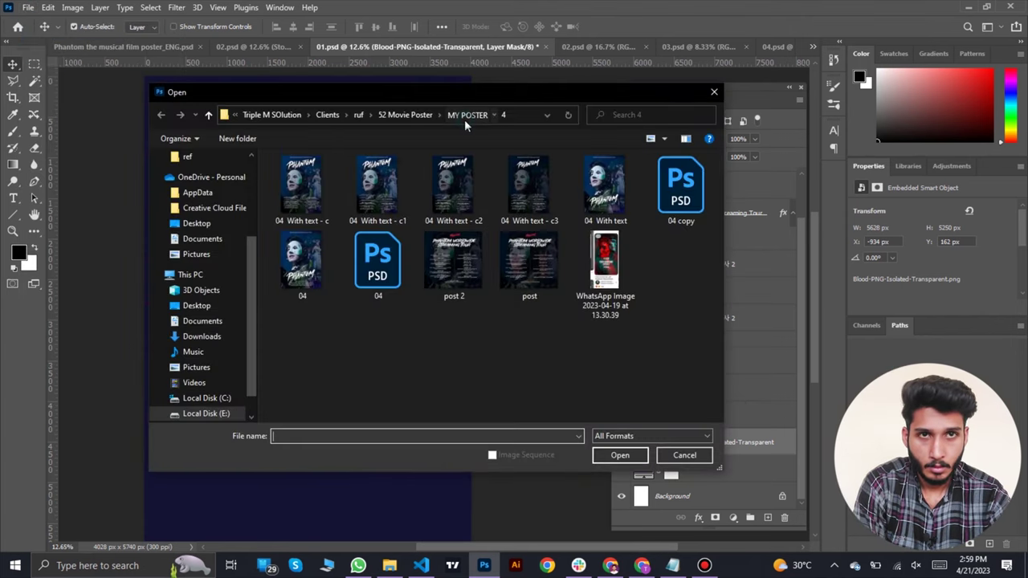
left_click(466, 115)
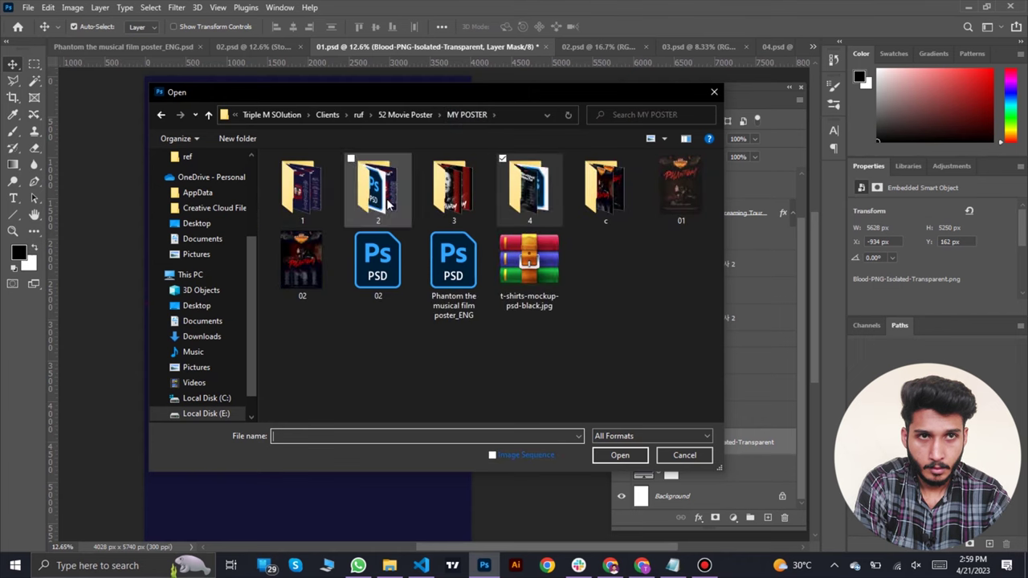
double_click(377, 189)
scroll(619, 330, "down", 1)
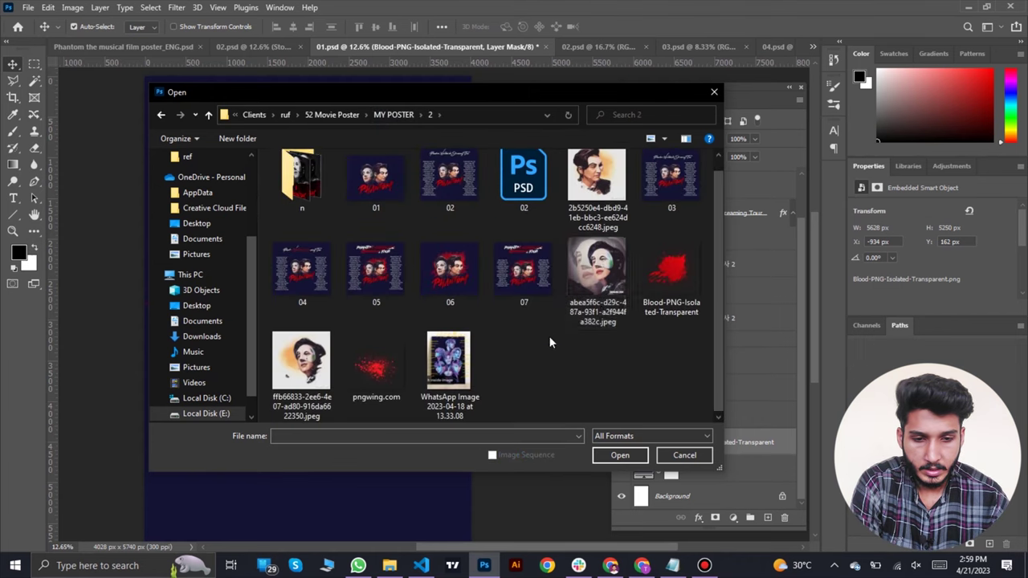
left_click(302, 363)
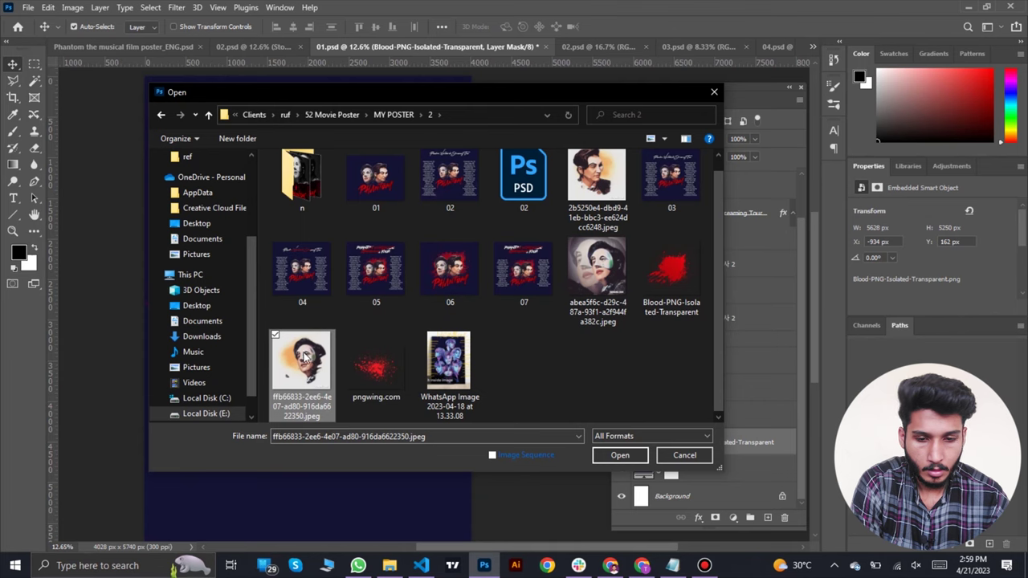
scroll(603, 197, "up", 1)
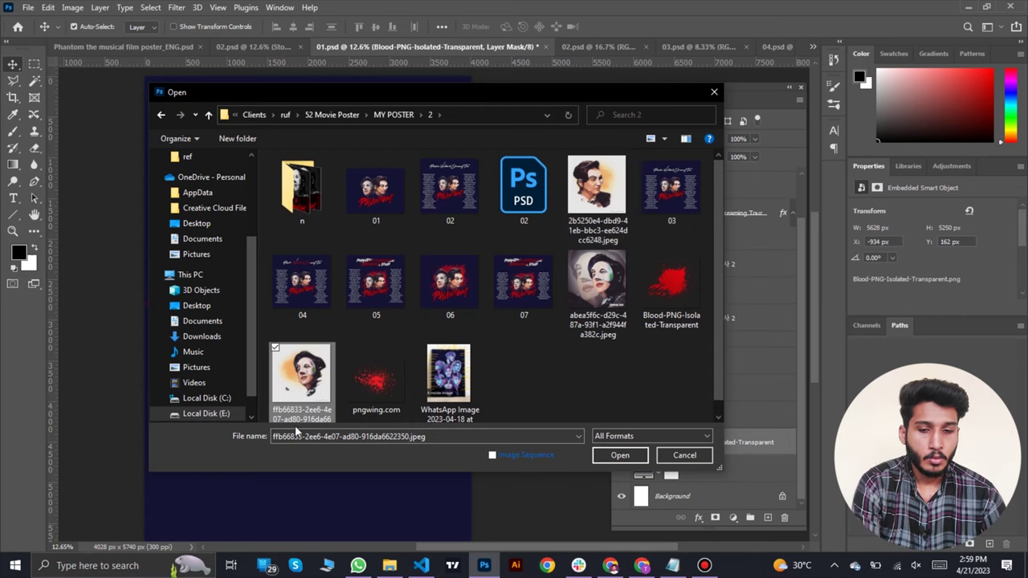
left_click(570, 189)
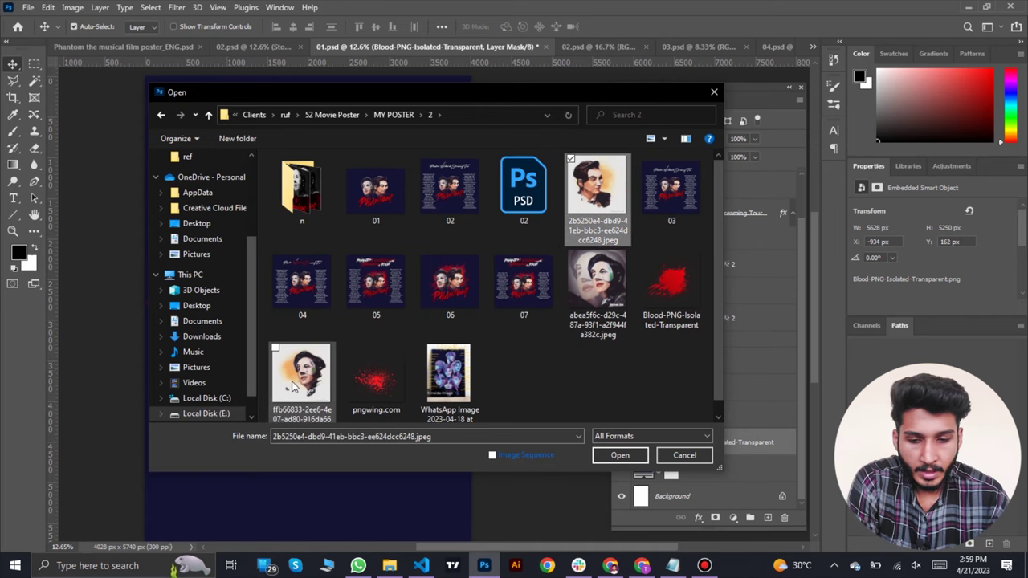
left_click(333, 394)
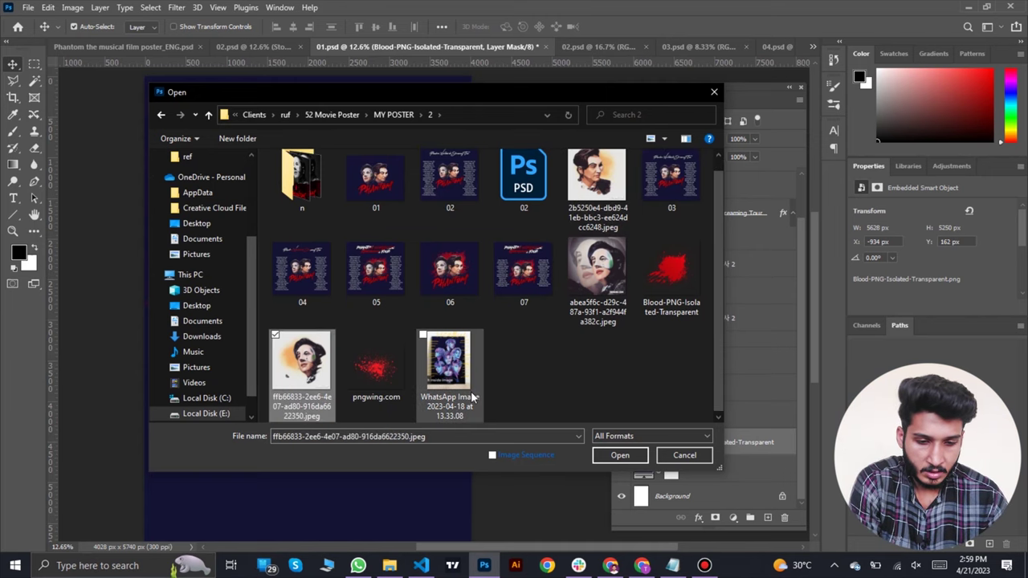
left_click(683, 456)
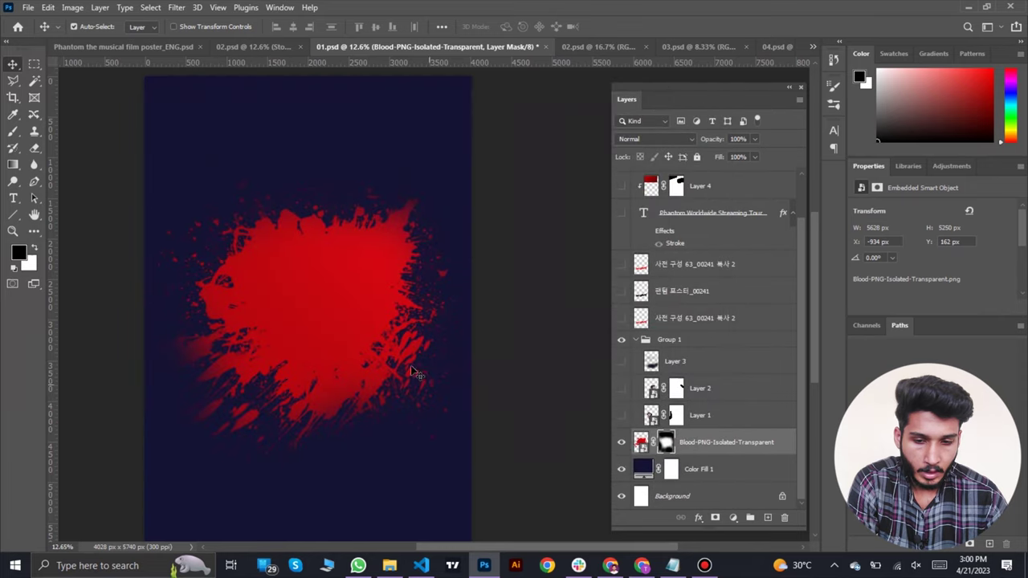
Step: Show Layer 1, Layer 2 and the Layer 3 dark fade, then collapse Group 1
left_click(621, 415)
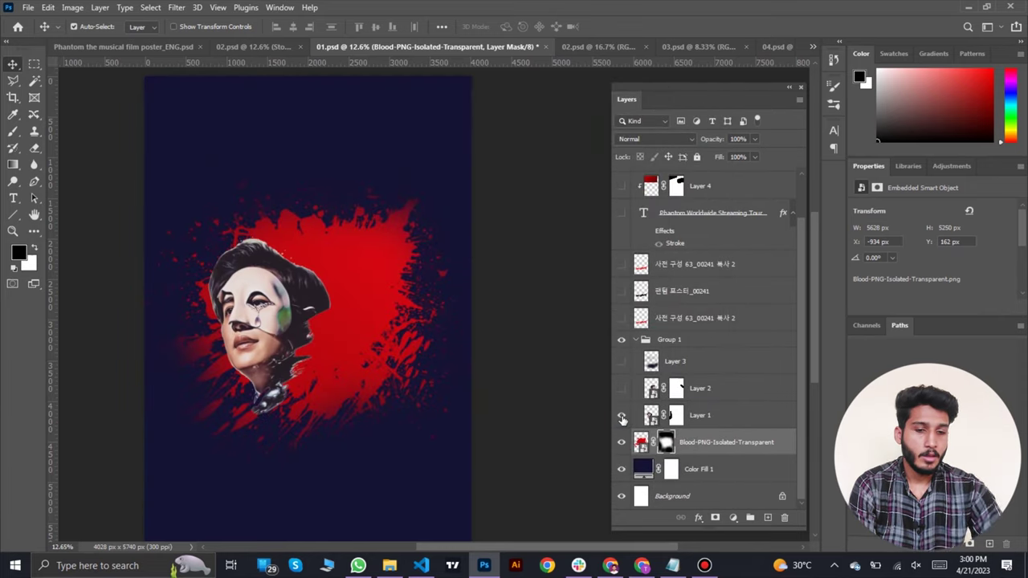
left_click(621, 389)
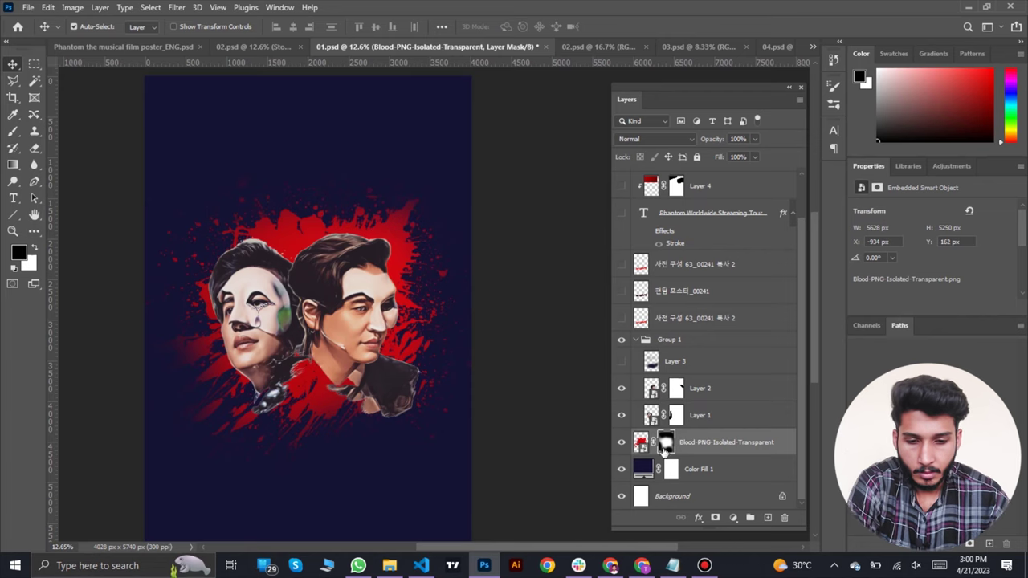
left_click(621, 363)
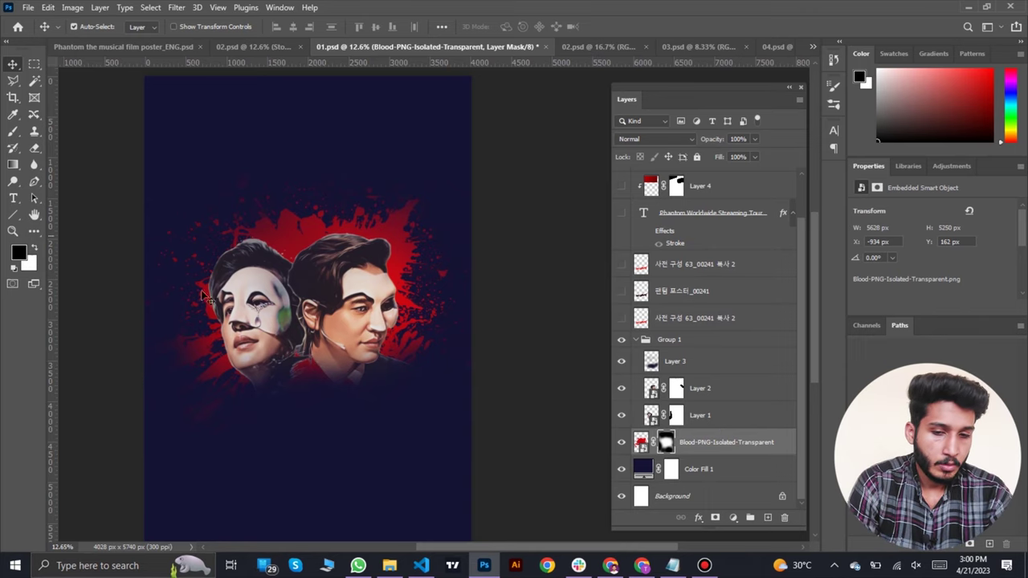
left_click(636, 339)
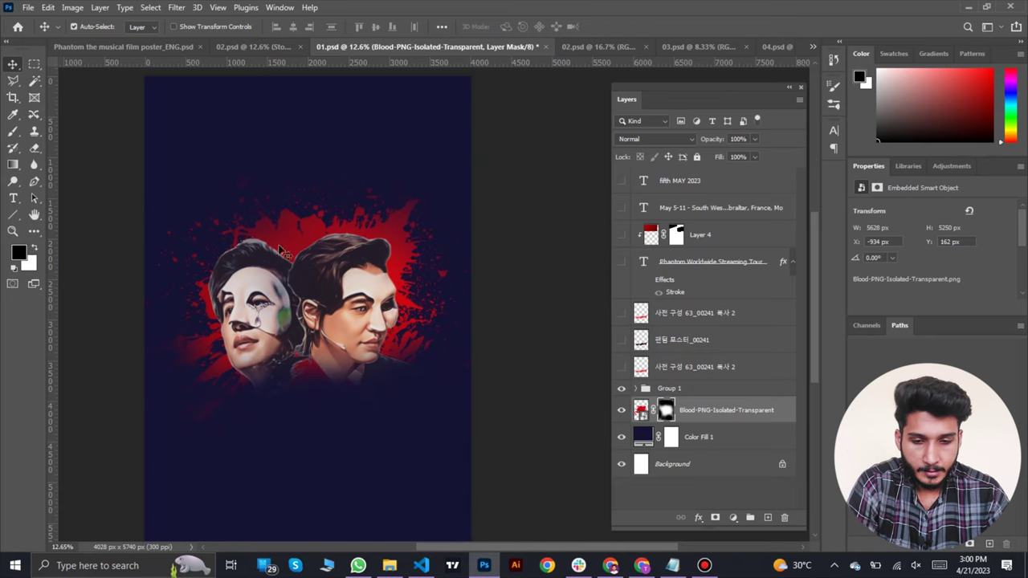
Step: Show the red PHANTOM title and Phantom Worldwide Streaming Tour headline, briefly toggling the red overlay
scroll(321, 378, "up", 1)
scroll(321, 381, "up", 1)
scroll(321, 382, "down", 2)
left_click_drag(621, 312, 622, 367)
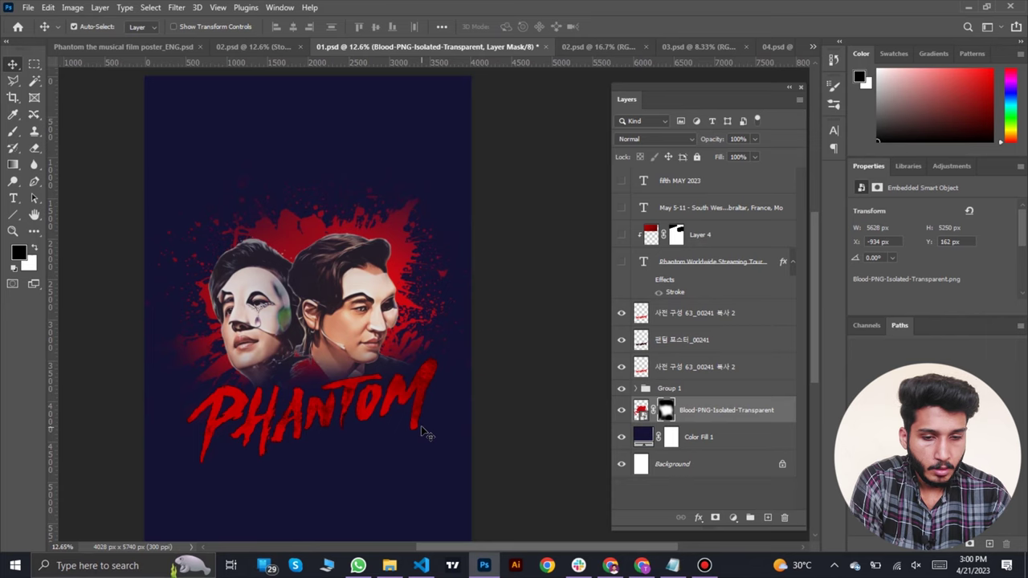
scroll(411, 386, "down", 1)
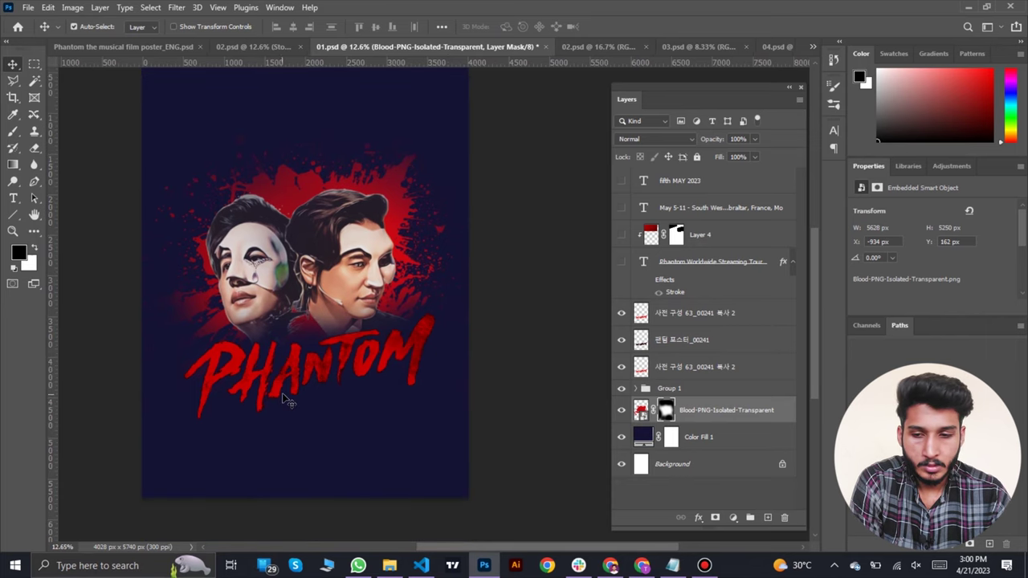
scroll(362, 386, "up", 1)
left_click(621, 262)
scroll(405, 374, "up", 1)
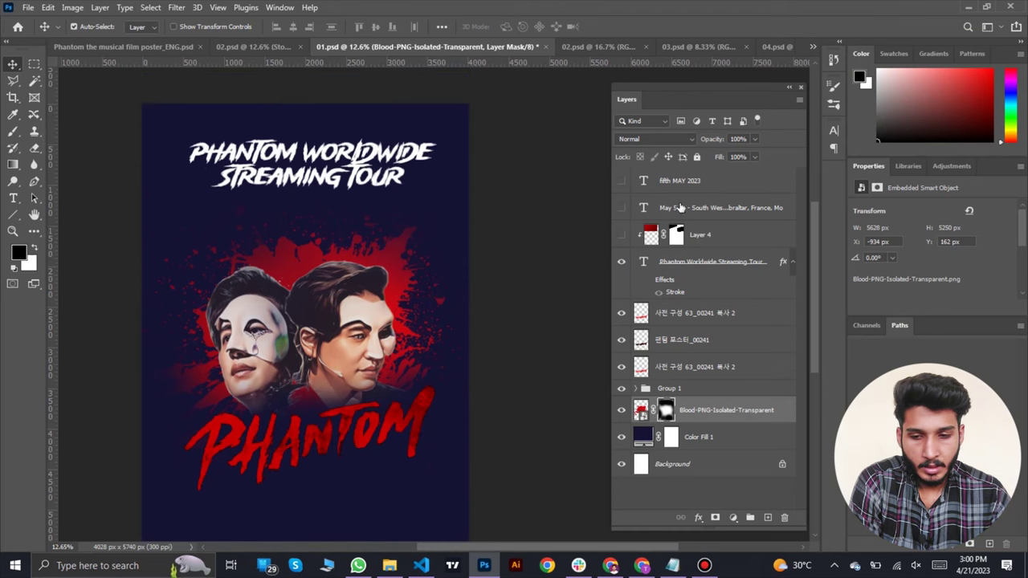
left_click(621, 235)
left_click(621, 235)
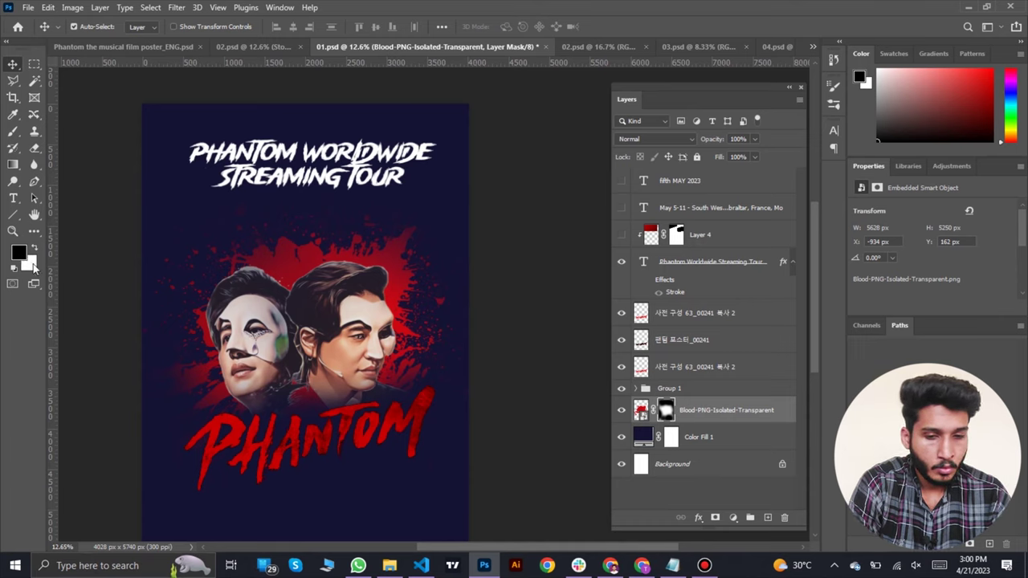
Step: Try a diagonal gradient on the splash mask, undo it, and return to the Move tool
left_click(13, 164)
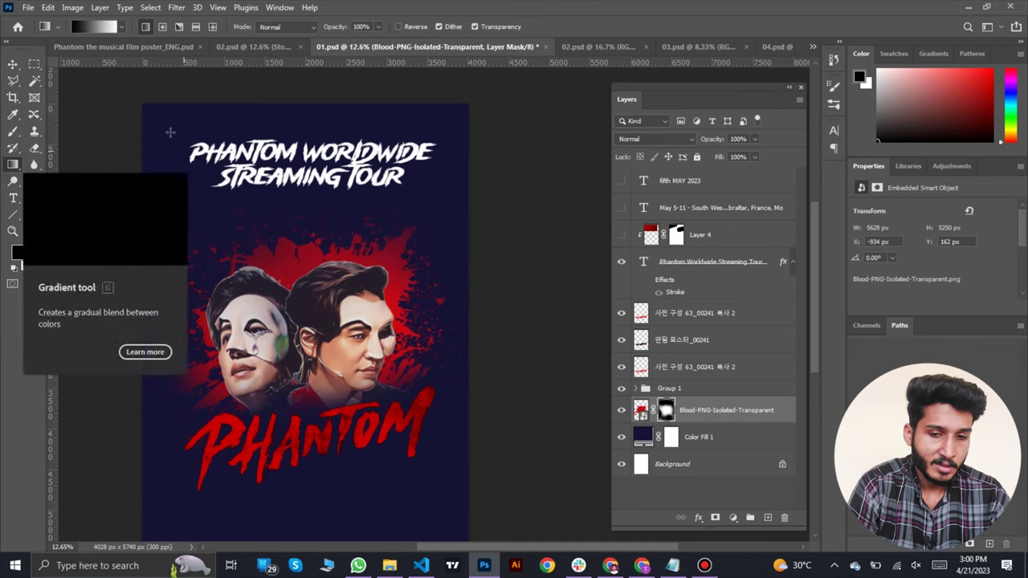
left_click_drag(131, 96, 536, 485)
key("ctrl+z")
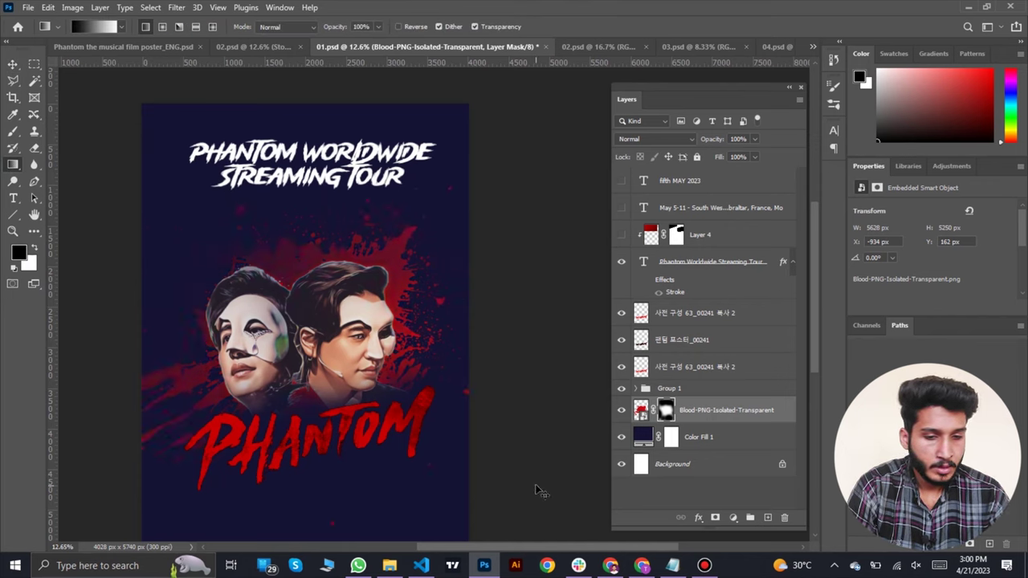
left_click(13, 64)
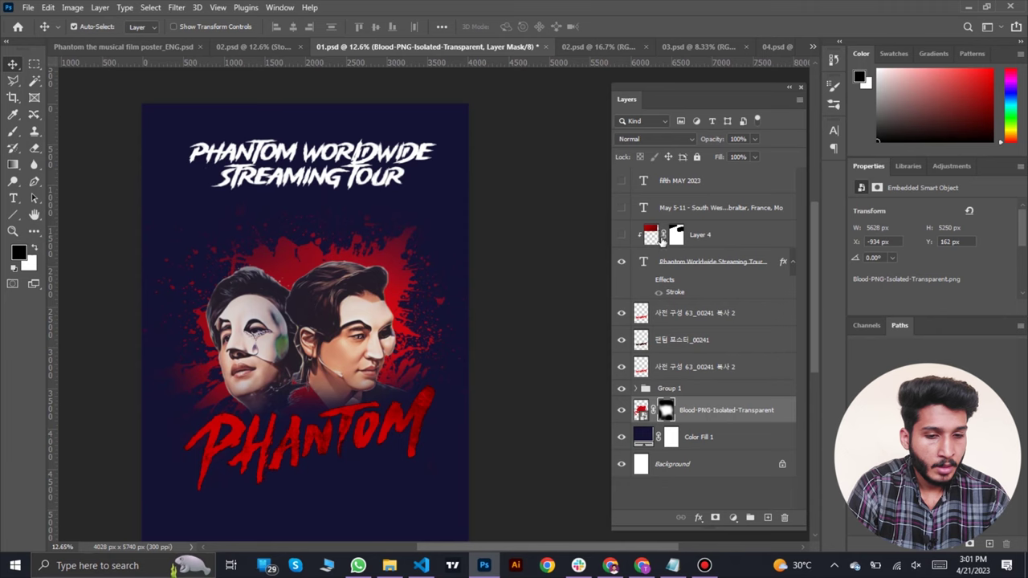
Step: Show Layer 4 and re-clip it to the Phantom Worldwide Streaming Tour title so WORLDWIDE and STREAMING partly turn red
left_click(621, 234)
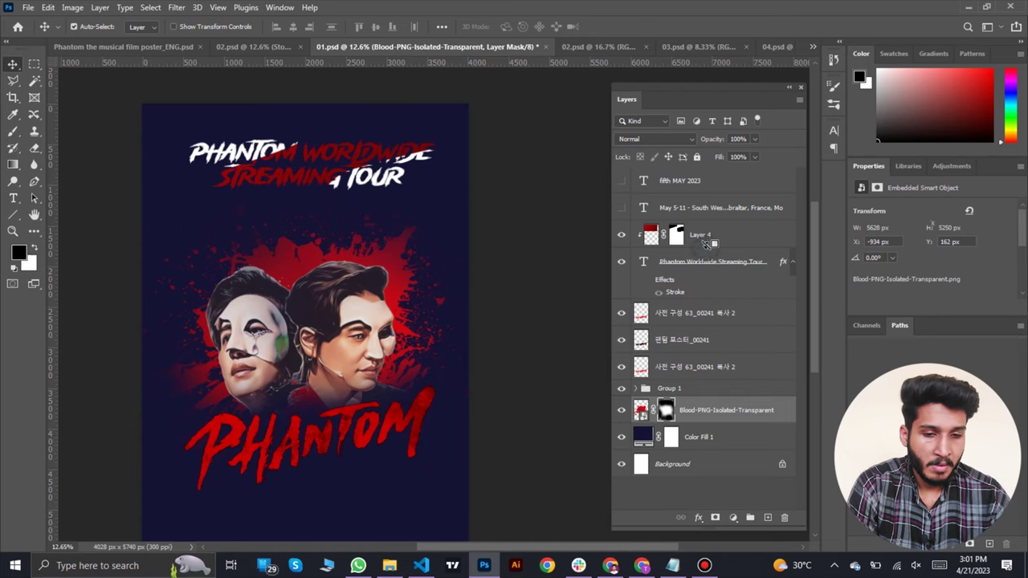
left_click(704, 243, "alt")
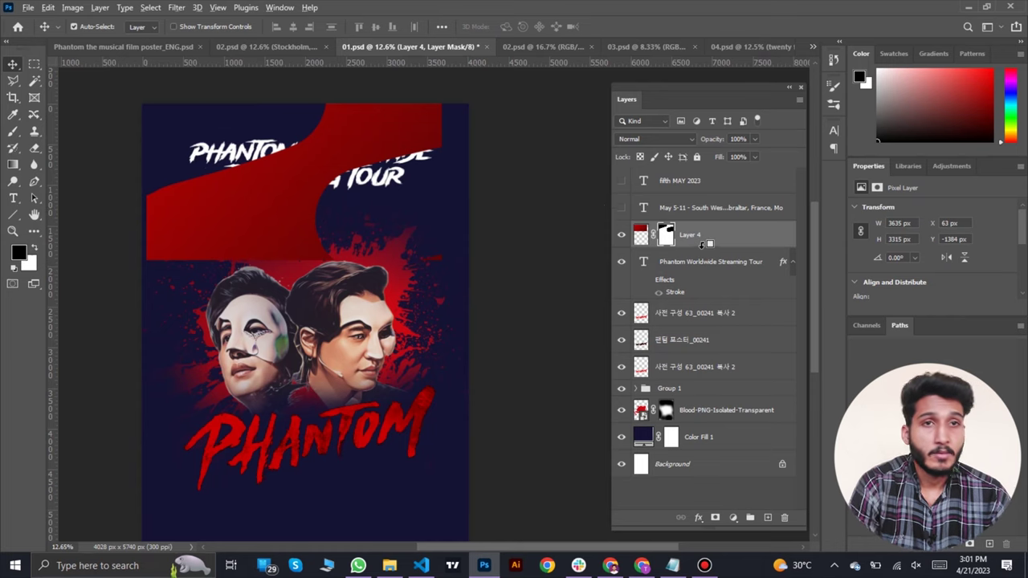
left_click(704, 245, "alt")
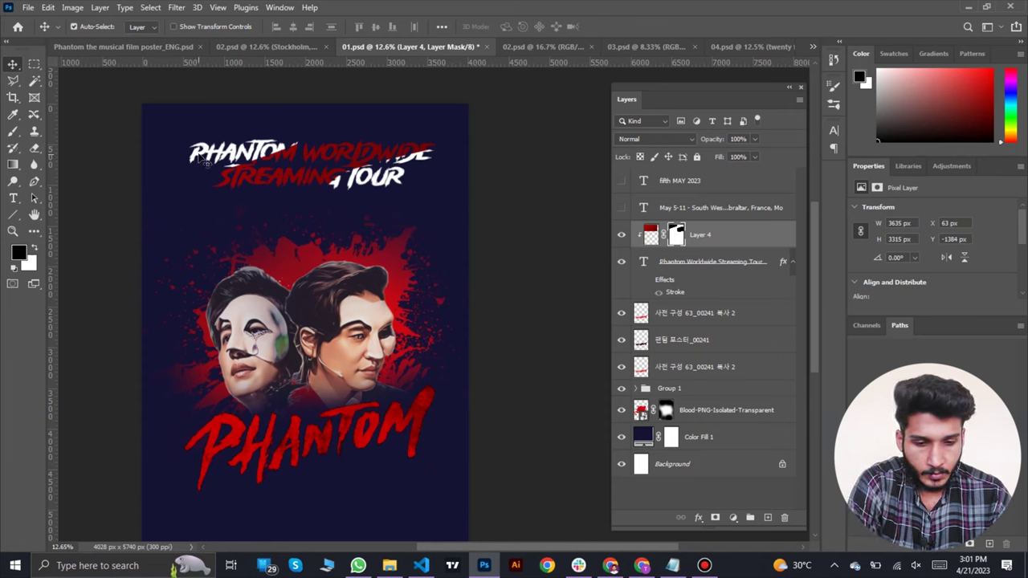
scroll(306, 241, "up", 2)
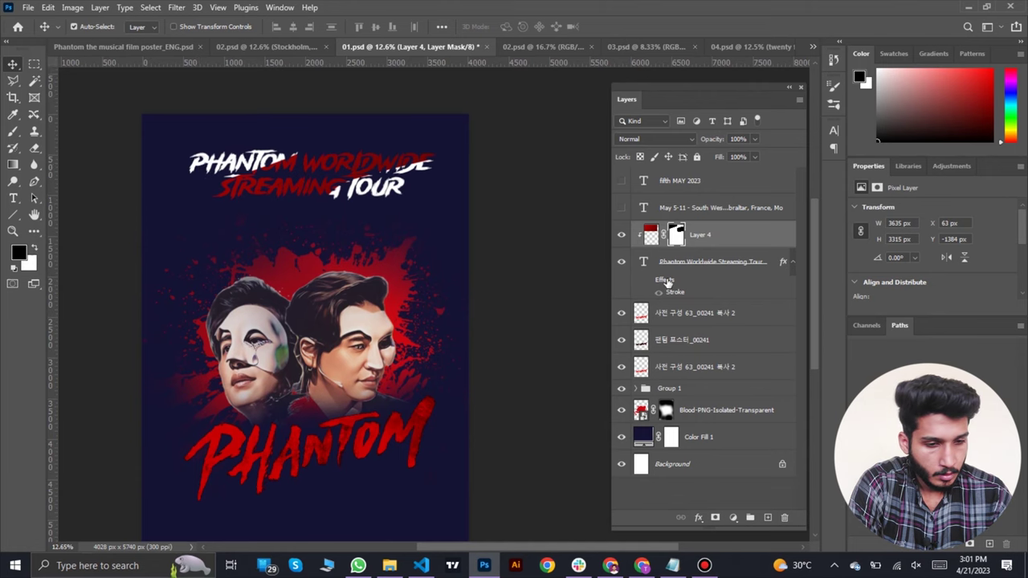
Step: Show the May 5-11 tour-dates layer and bring the date text under PHANTOM into view
left_click(621, 208)
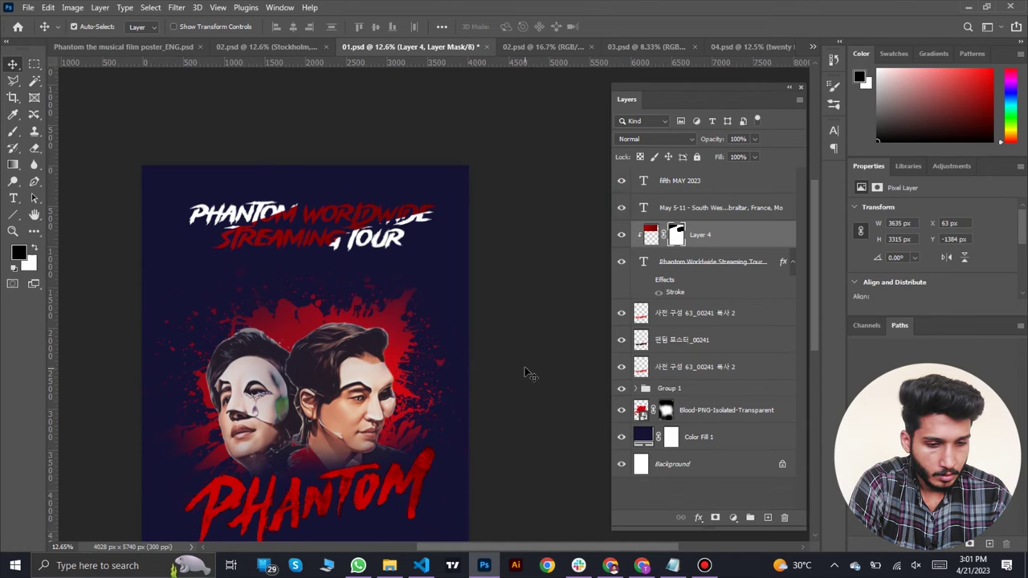
scroll(526, 368, "down", 5)
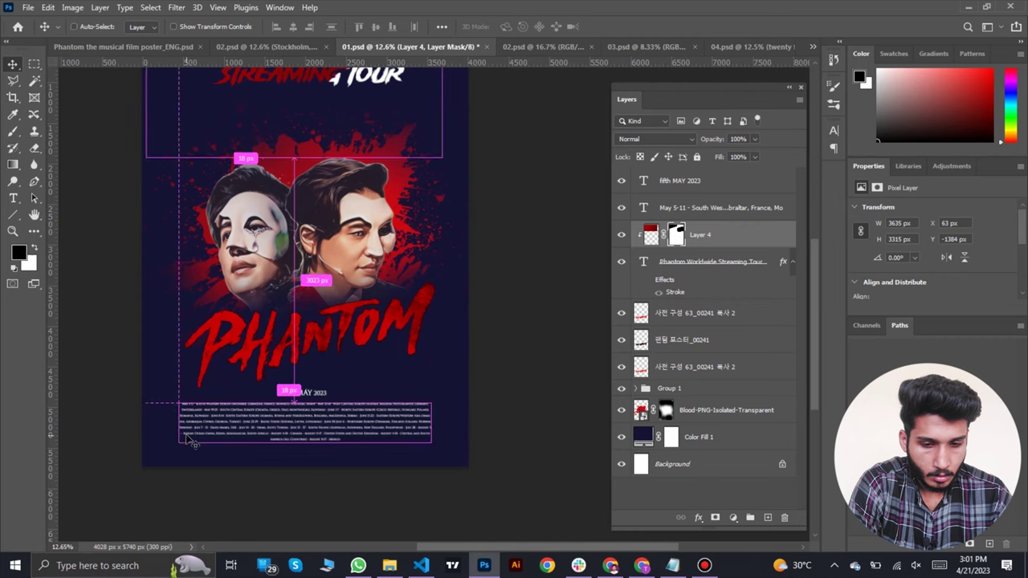
scroll(191, 441, "up", 2)
scroll(196, 436, "up", 1)
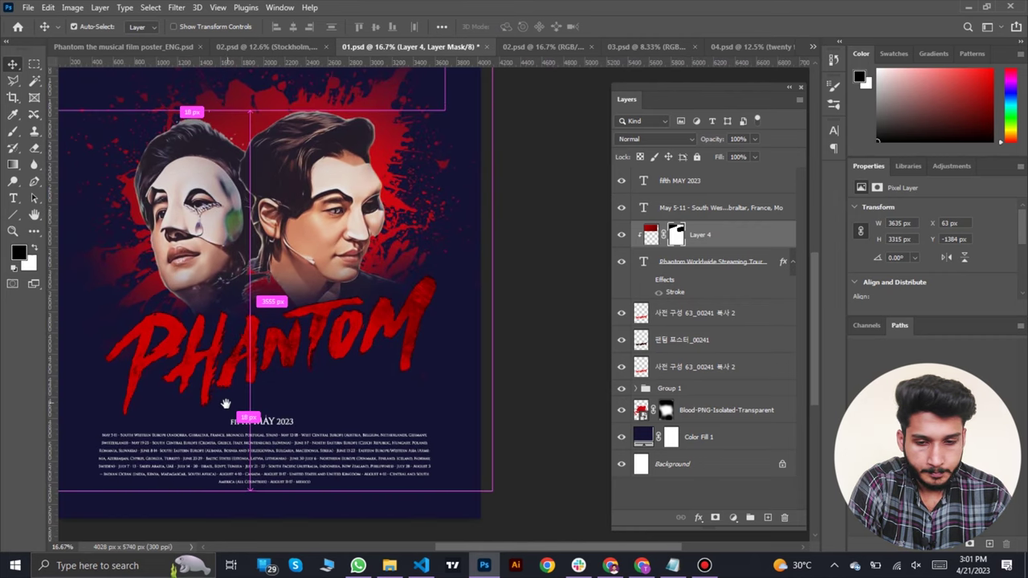
left_click_drag(227, 404, 340, 237)
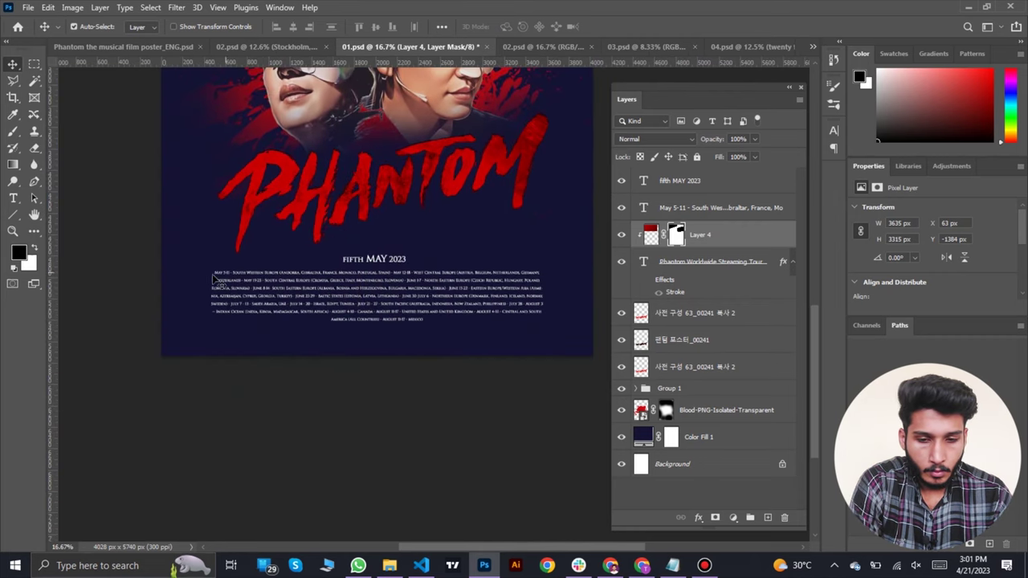
Step: Set the May 5-11 tour-dates text leading to 12 pt
left_click(416, 294)
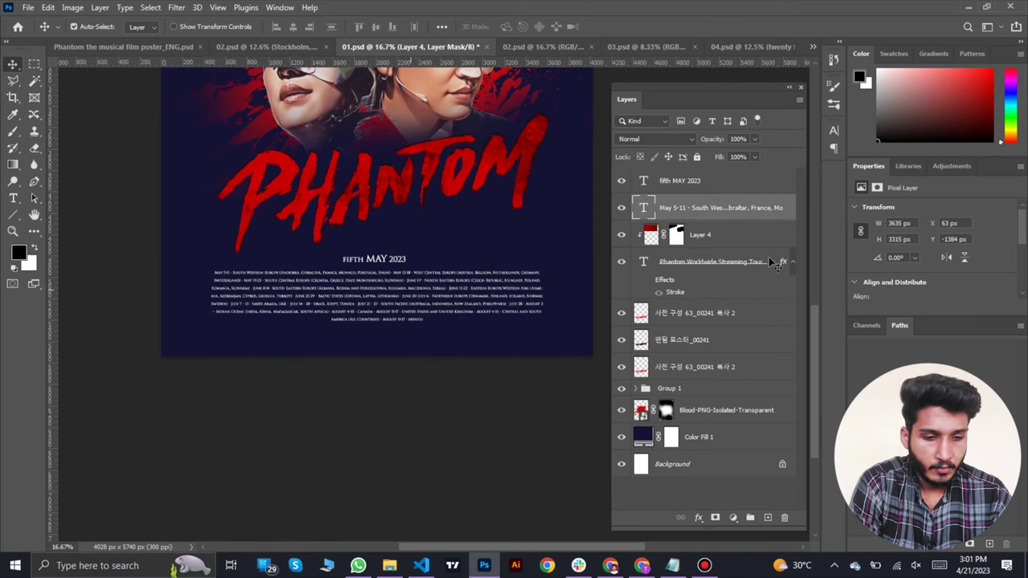
left_click(972, 230)
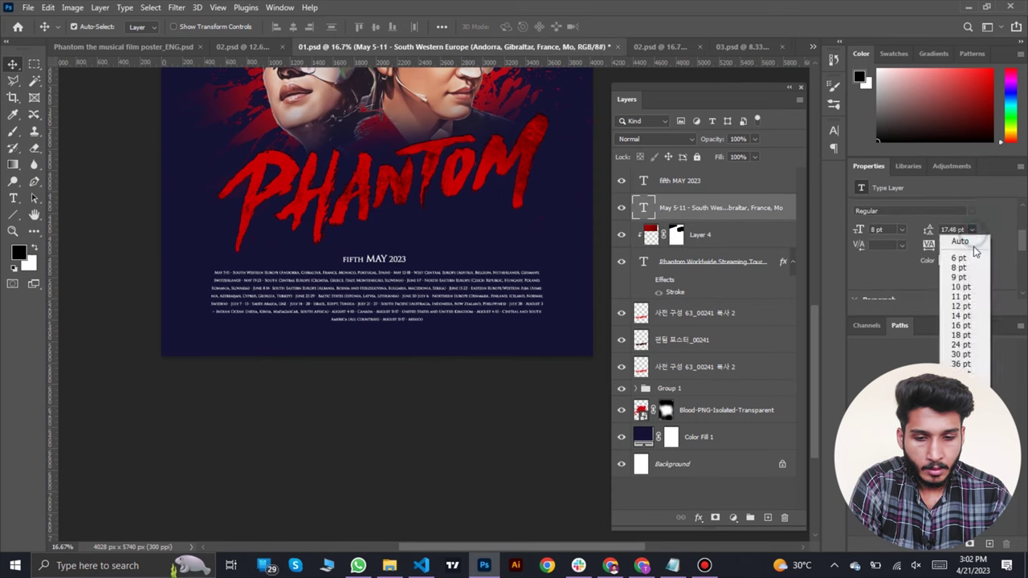
left_click(969, 316)
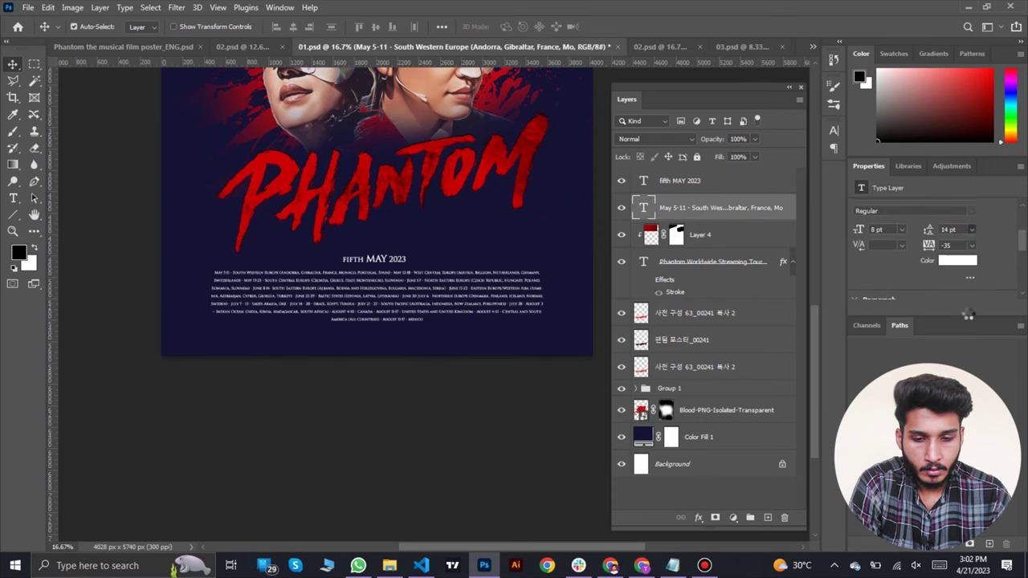
left_click(972, 231)
left_click(961, 306)
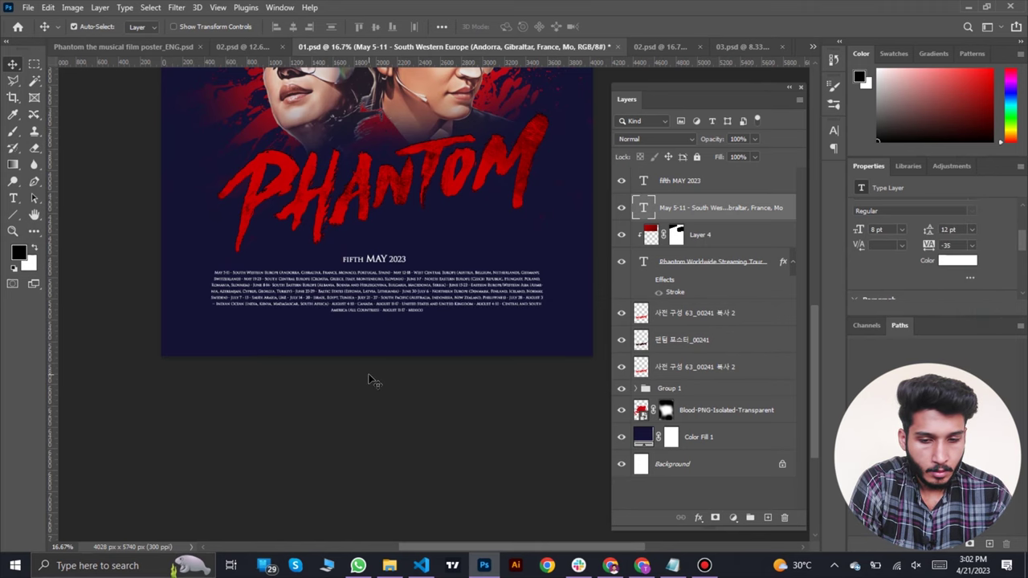
scroll(370, 346, "up", 2)
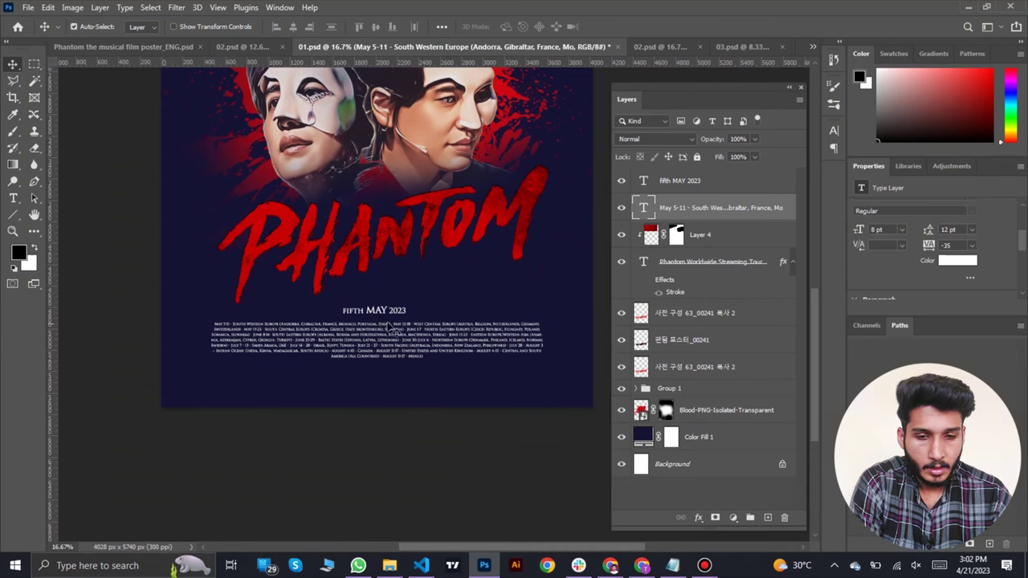
Step: Resize the words MAY and 2023 in the fifth MAY 2023 date text
left_click(379, 314)
double_click(375, 310)
left_click_drag(366, 310, 387, 310)
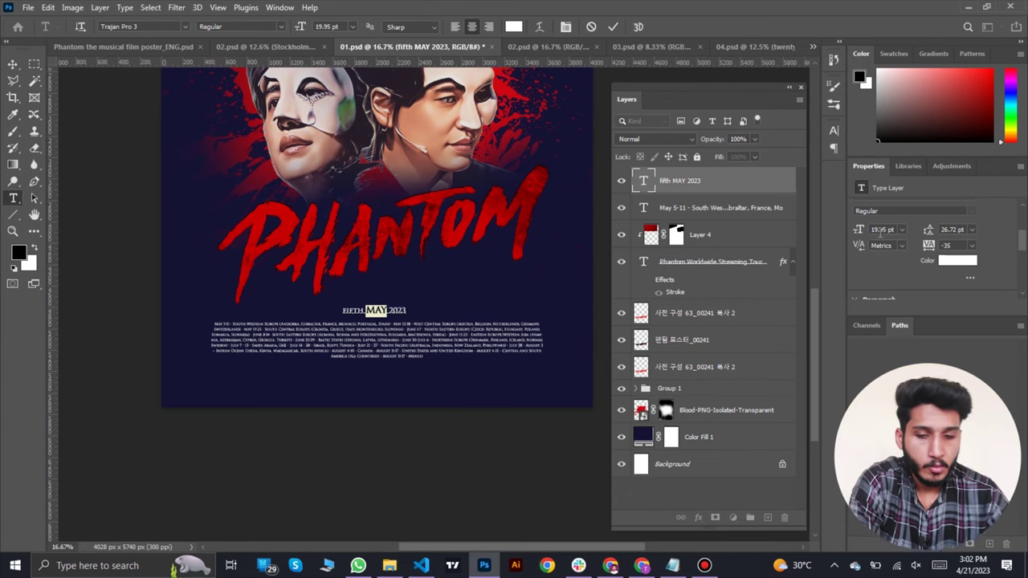
left_click_drag(391, 310, 407, 310)
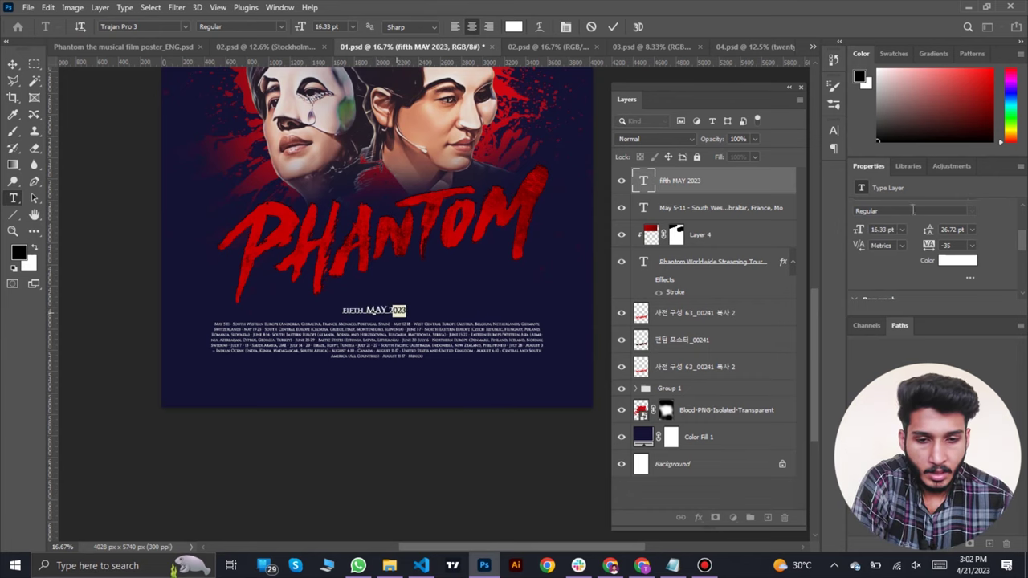
left_click(402, 452)
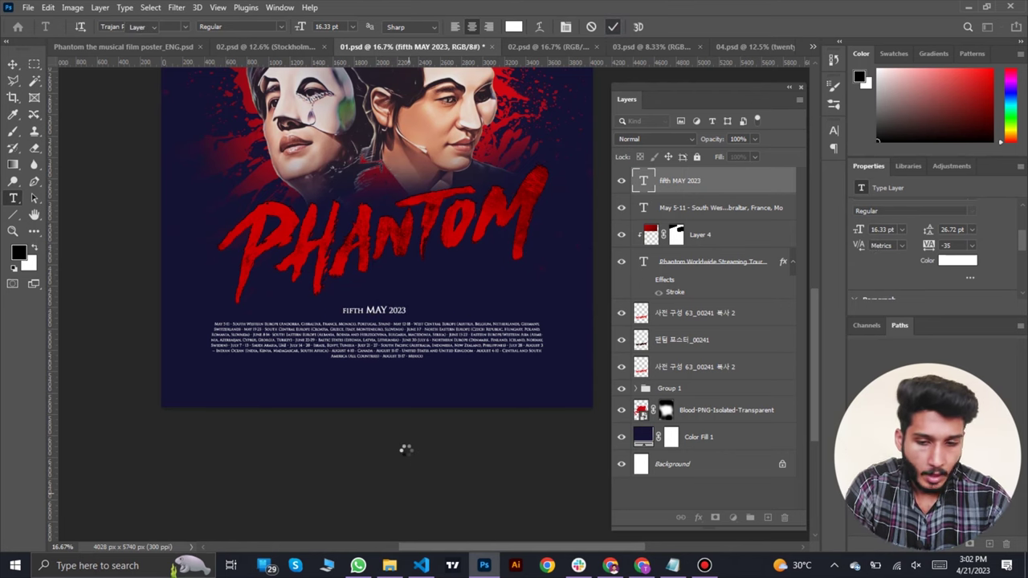
Step: Fit the whole 01.psd poster in view, then bring up the 02.psd template
key("ctrl+minus")
key("ctrl+minus")
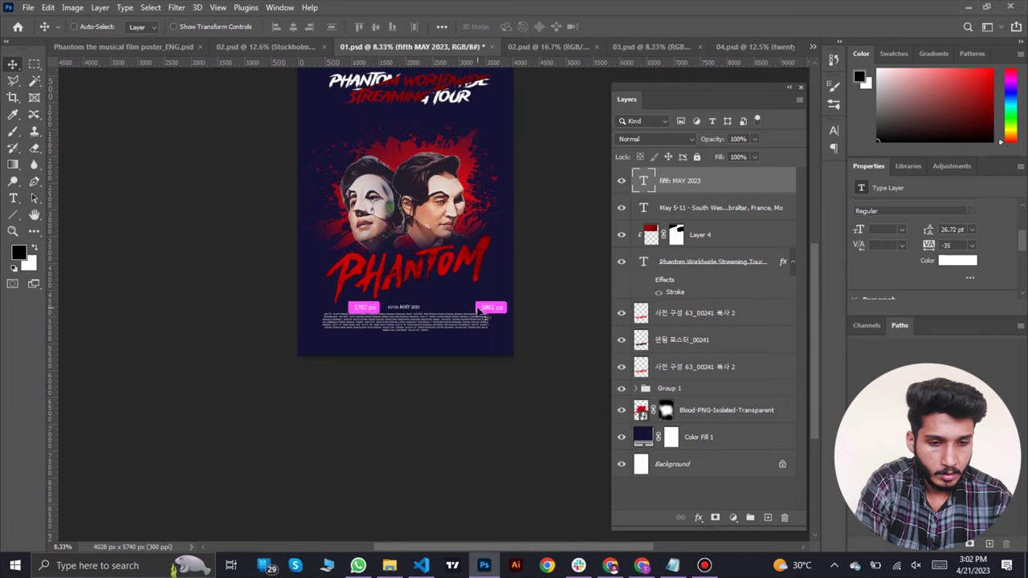
key("ctrl+plus")
left_click_drag(478, 313, 347, 269)
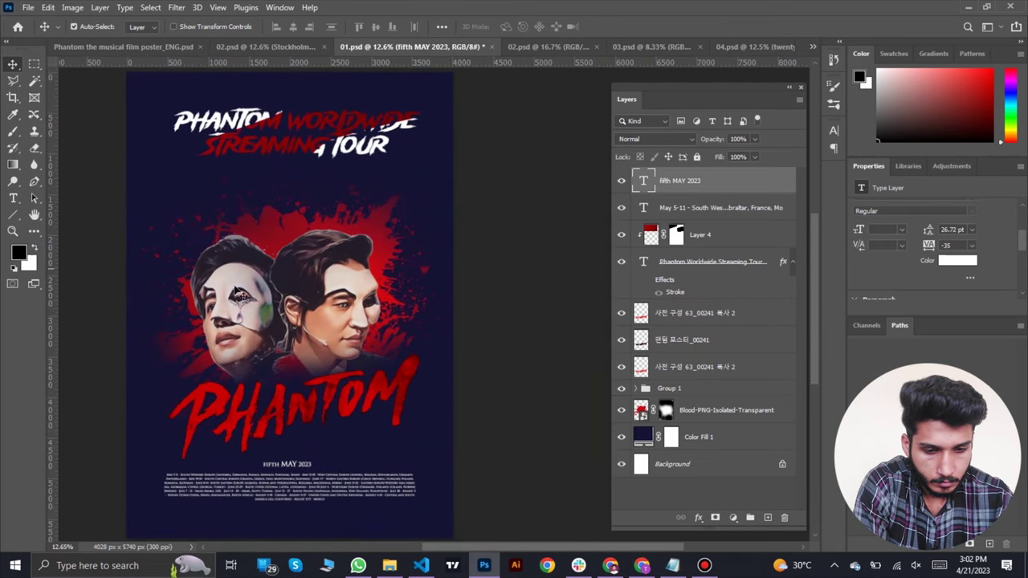
left_click(524, 47)
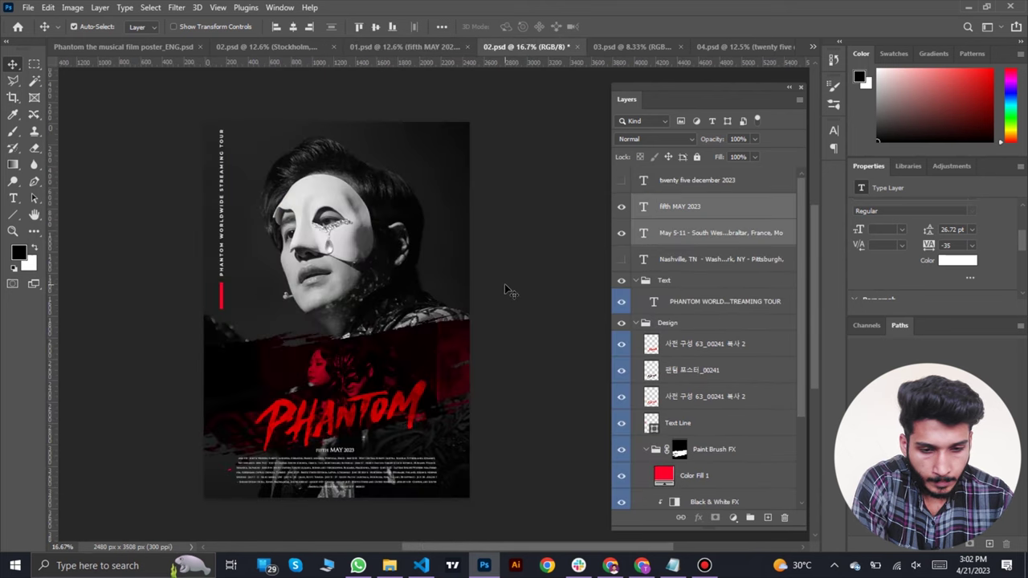
Step: Delete the hidden unused date layers, starting with twenty five december 2023
left_click(693, 178)
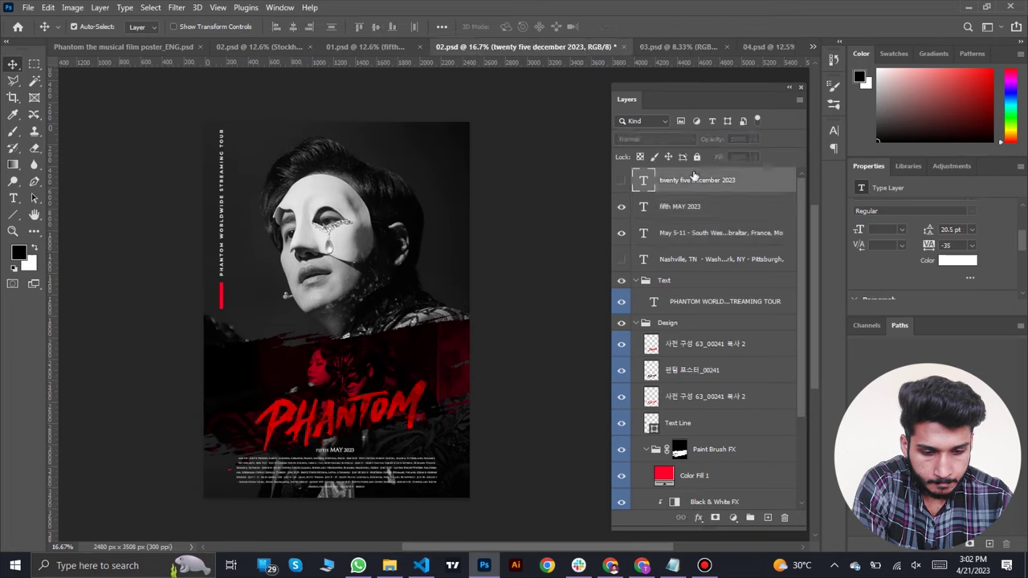
key("Delete")
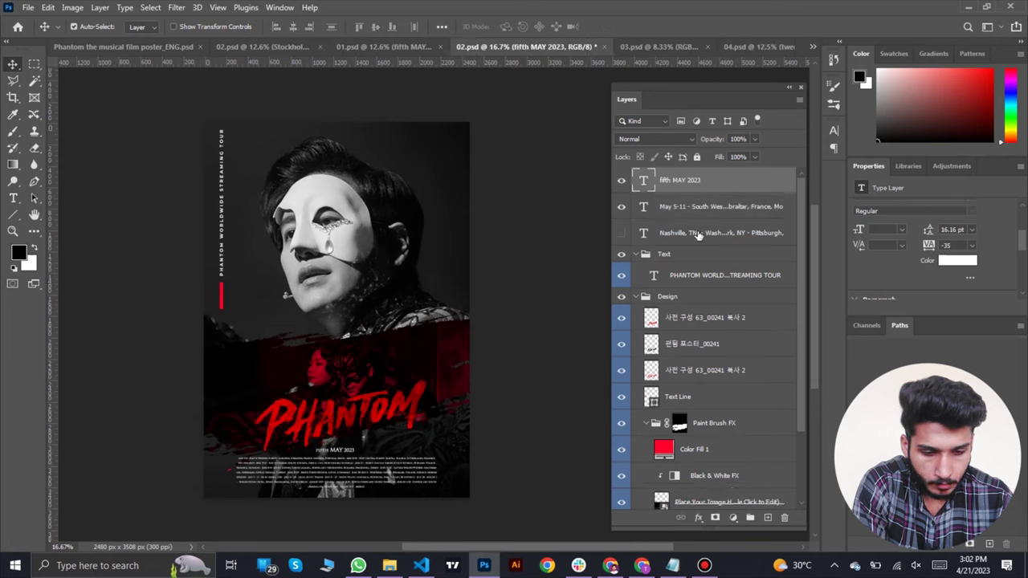
left_click(699, 233)
key("Delete")
scroll(707, 273, "down", 2)
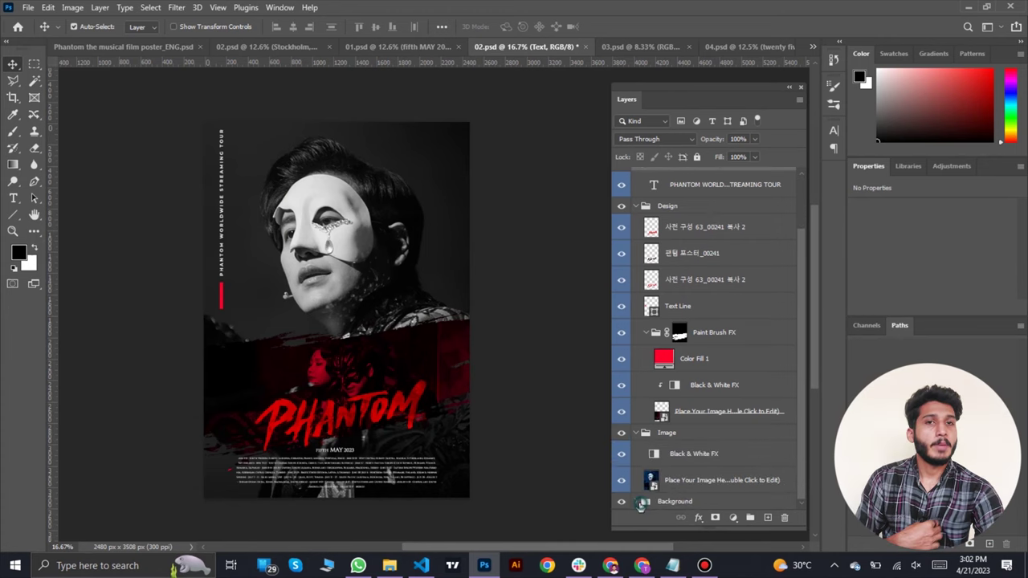
Step: Select and expand the Background layer group
left_click(646, 503)
left_click(635, 502)
scroll(727, 450, "down", 1)
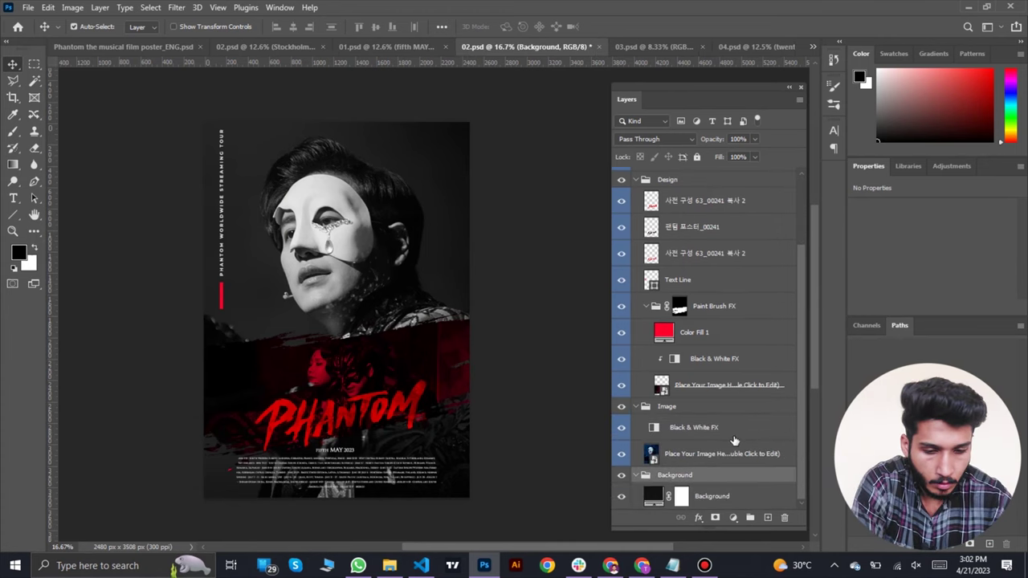
scroll(658, 480, "up", 2)
scroll(766, 362, "up", 1)
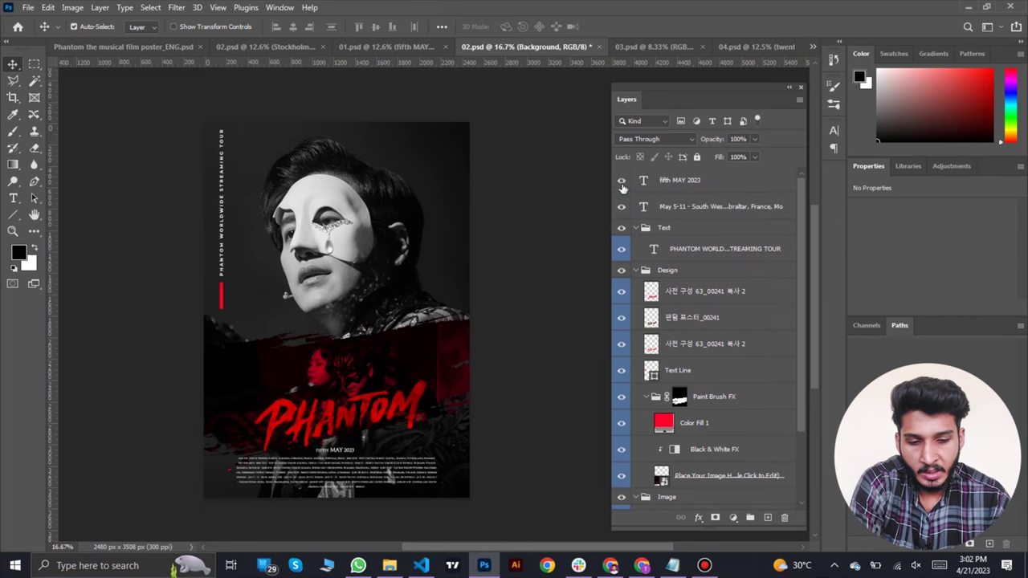
Step: Toggle the photo and Background visibility, ending with a black-and-white performer photo
left_click_drag(622, 182, 621, 476)
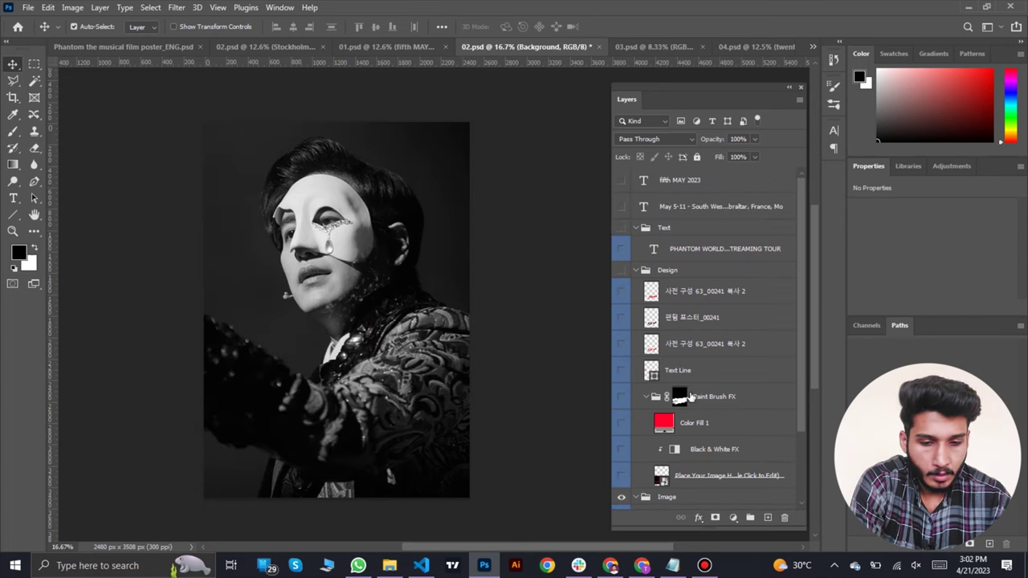
scroll(722, 359, "down", 3)
left_click_drag(621, 406, 621, 475)
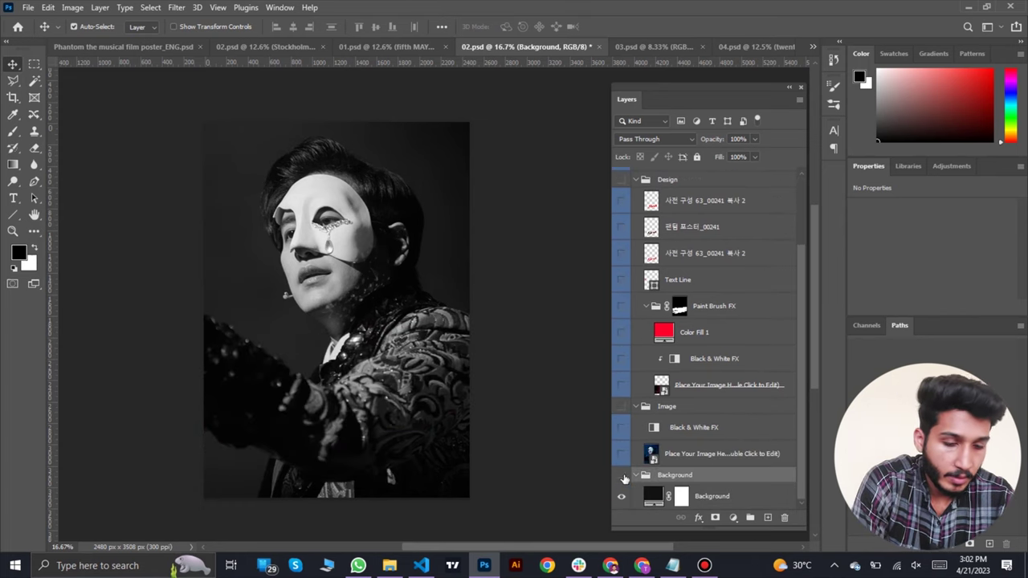
left_click(621, 475)
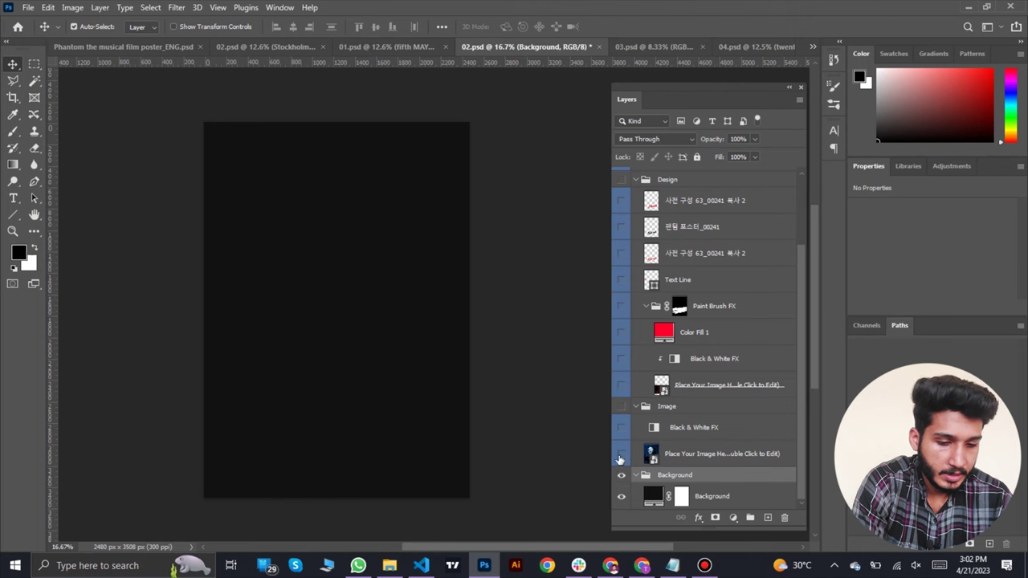
left_click(621, 454)
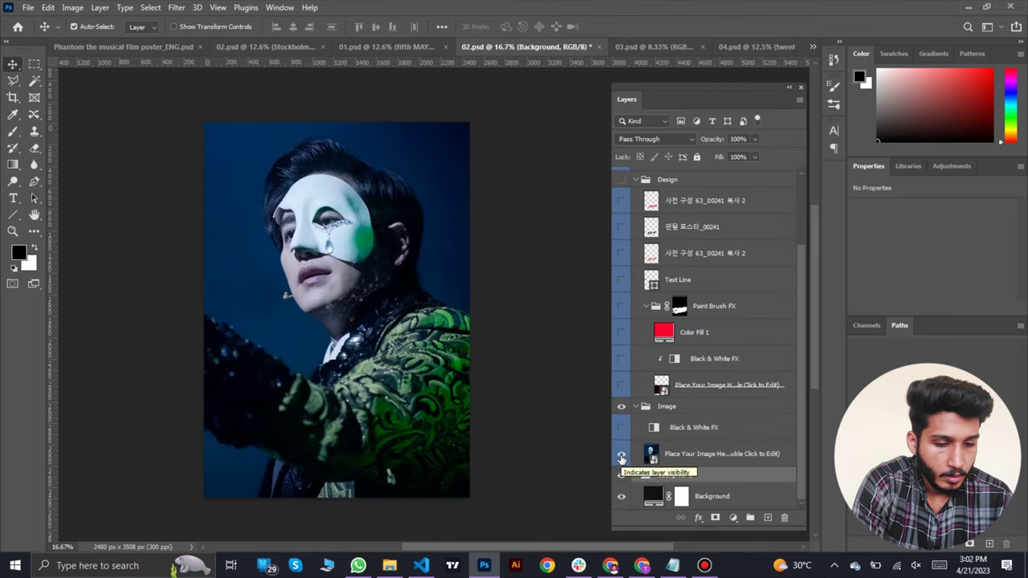
left_click(621, 427)
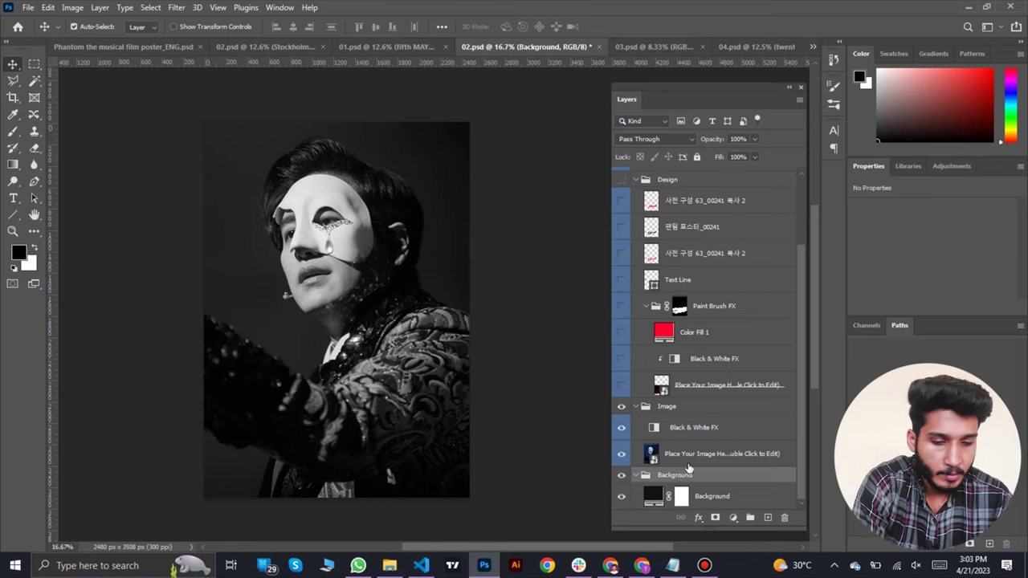
Step: Check the adjustment-layer list without adding one, then collapse the Image and Background groups
left_click(684, 464)
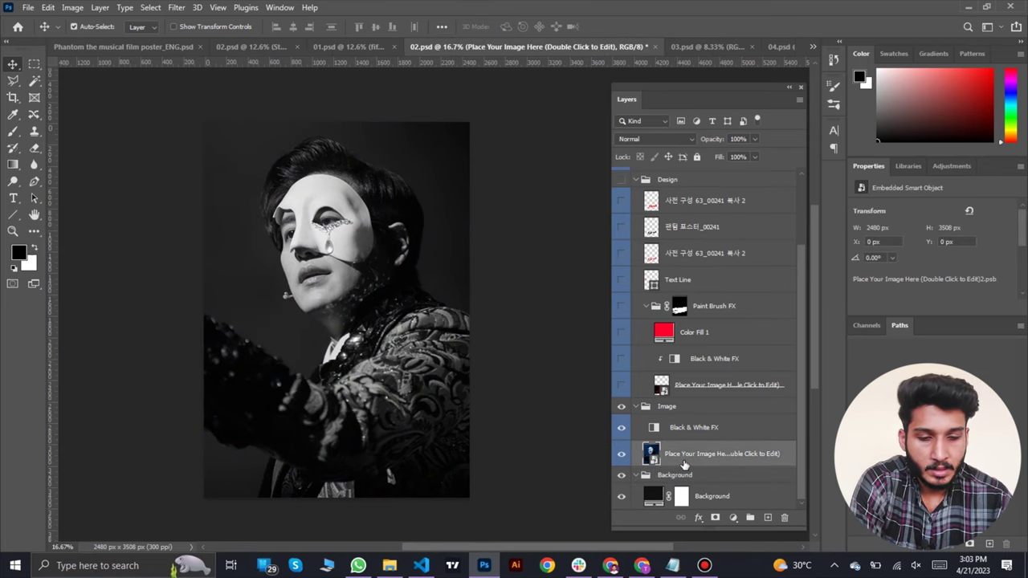
left_click(732, 518)
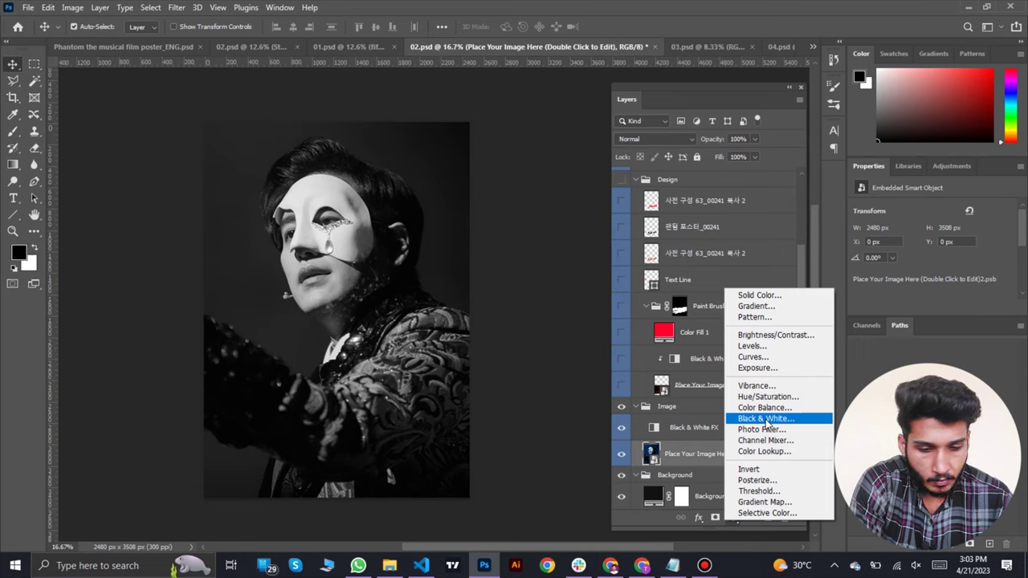
left_click(458, 439)
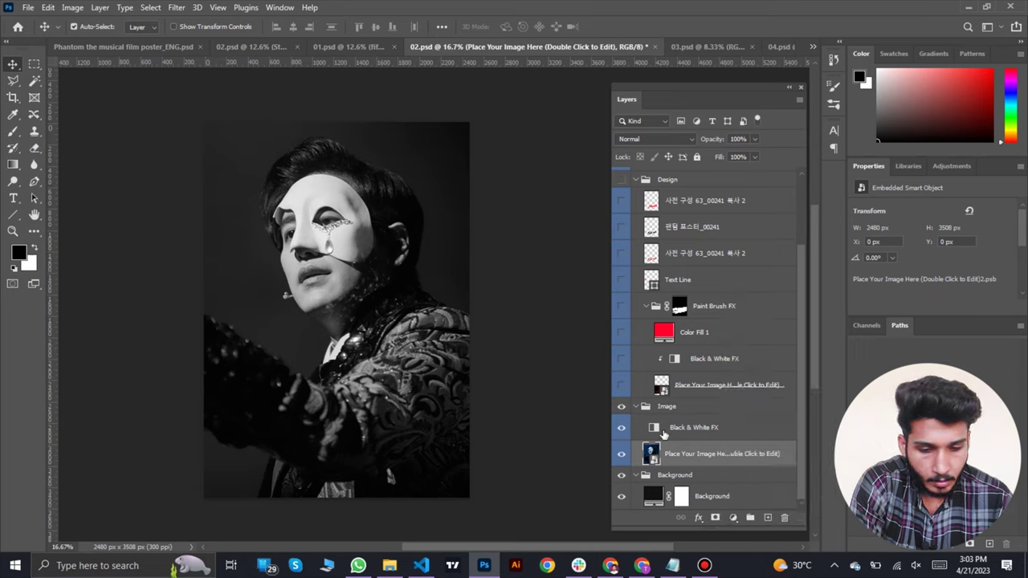
left_click(635, 407)
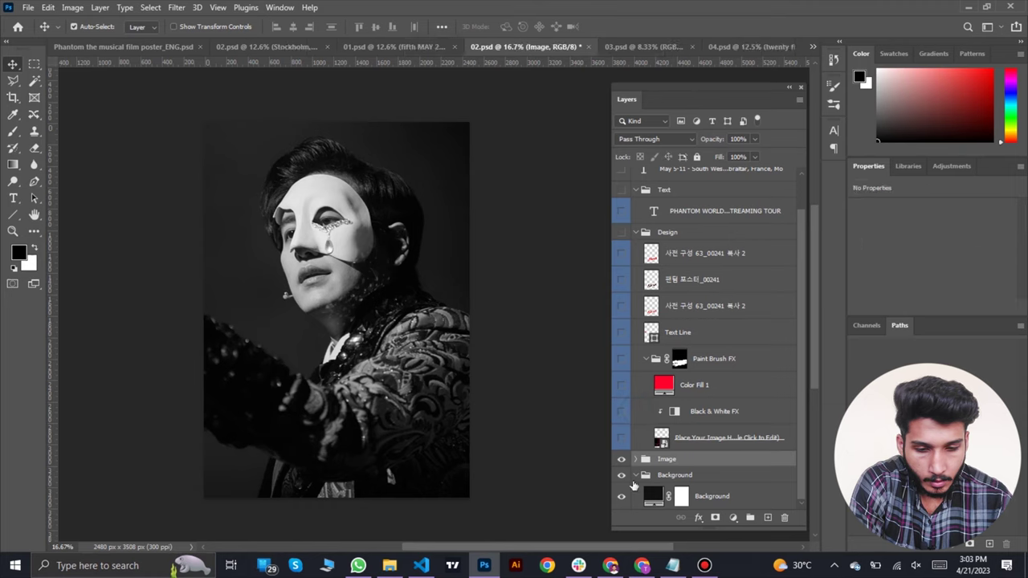
left_click(635, 476)
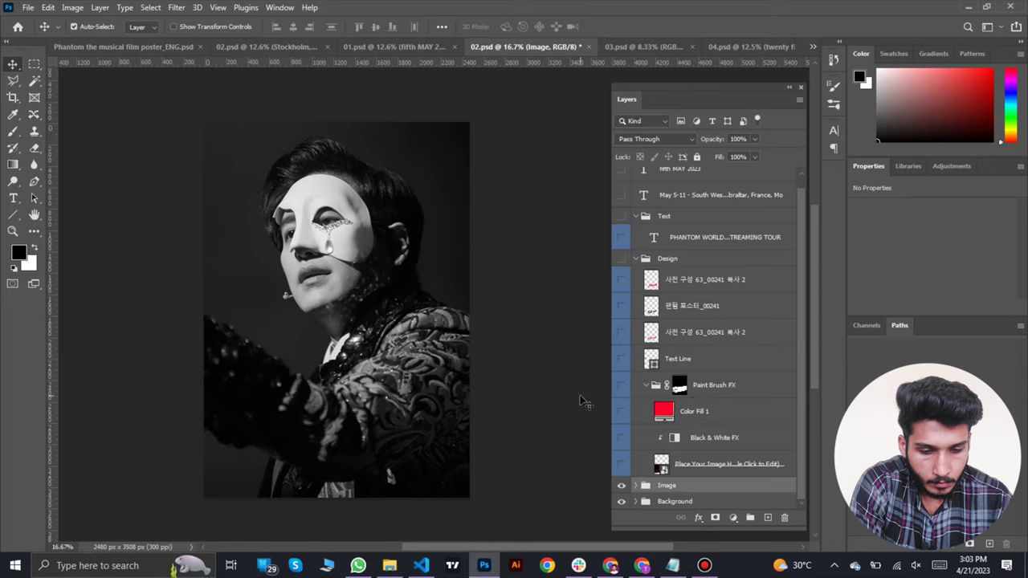
Step: Show Paint Brush FX and Color Fill 1, hiding Black & White FX and the photo to reveal the solid red stroke
mouse_move(622, 392)
left_mouse_down()
mouse_move(624, 455)
mouse_move(618, 416)
left_mouse_up()
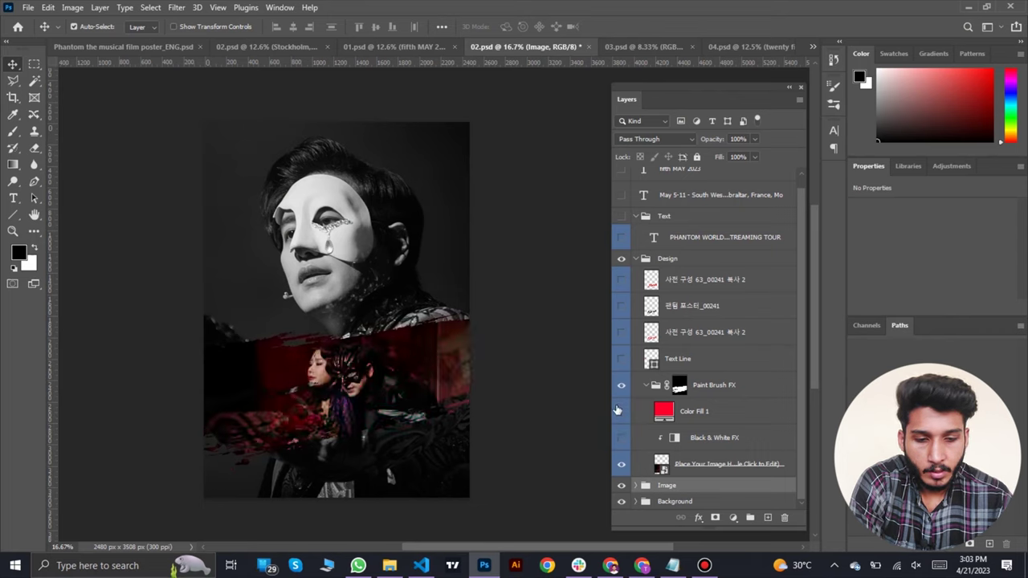
left_click_drag(622, 464, 622, 413)
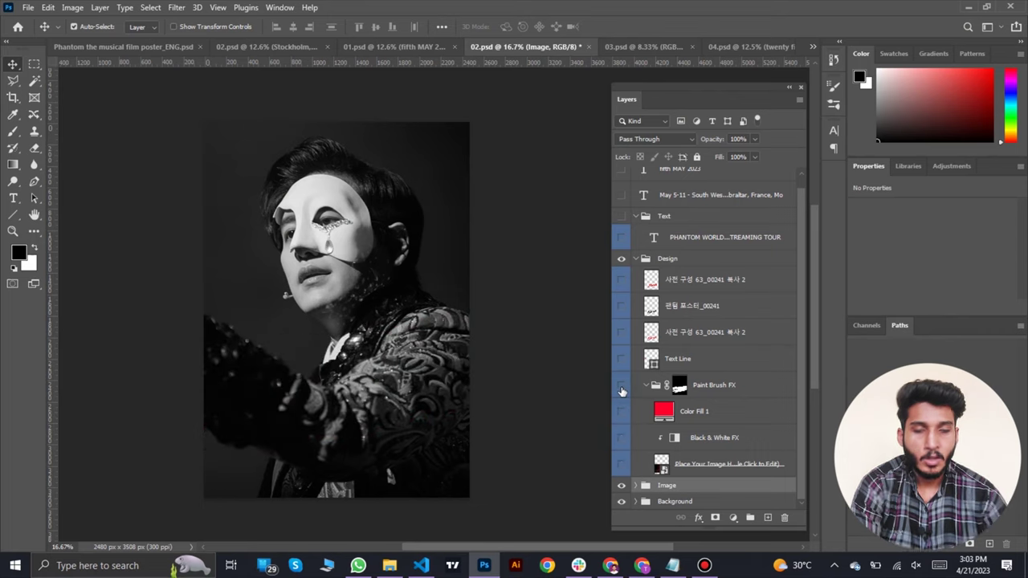
left_click(622, 391)
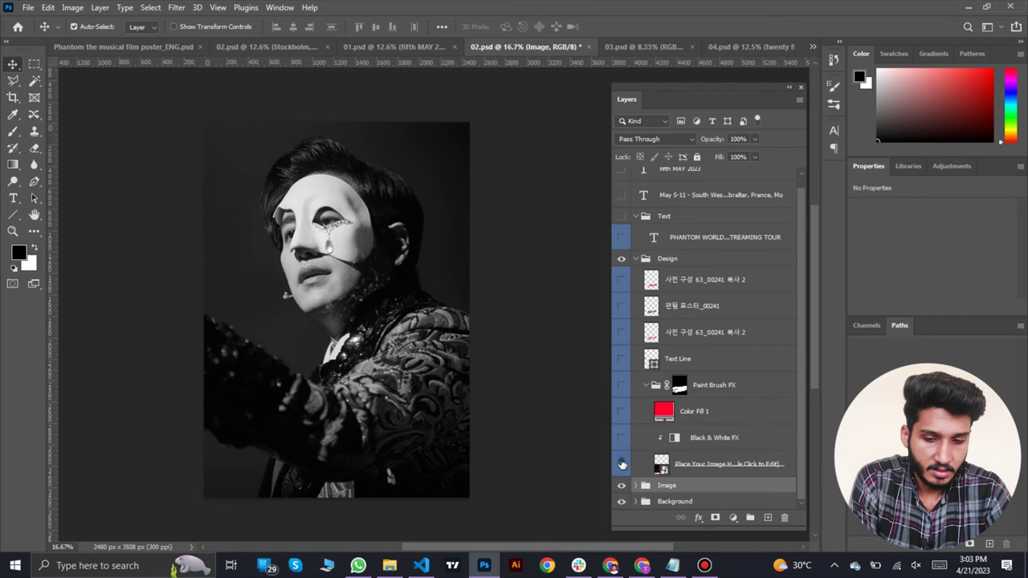
left_click(622, 464)
left_click(622, 441)
left_click(622, 438)
left_click(622, 412)
left_click(621, 466)
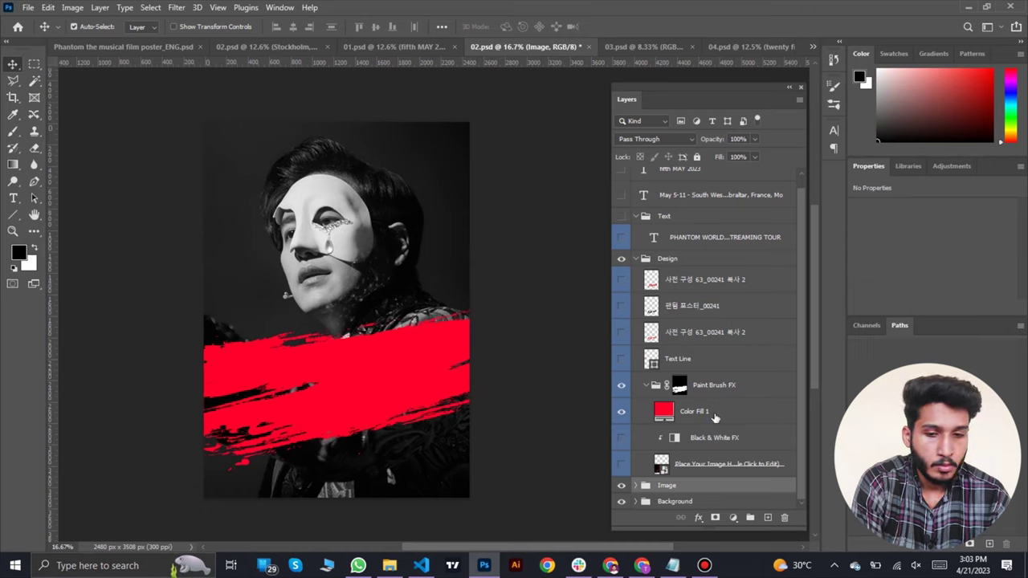
Step: Show Black & White FX and Place Your Image again, and bring up the photo layer's options
left_click(621, 438)
left_click(621, 465)
left_click(621, 464)
left_click(621, 464)
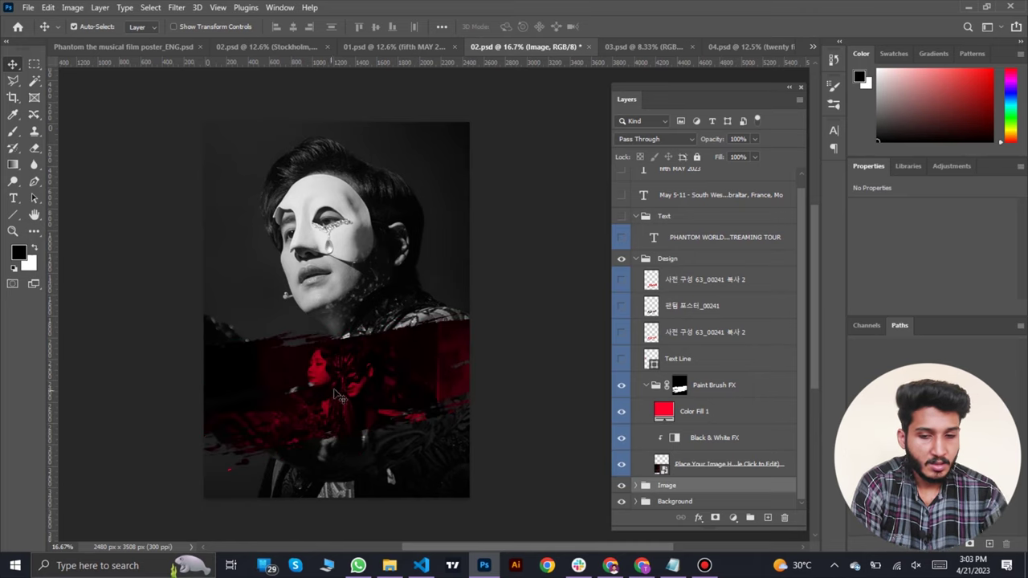
right_click(692, 464)
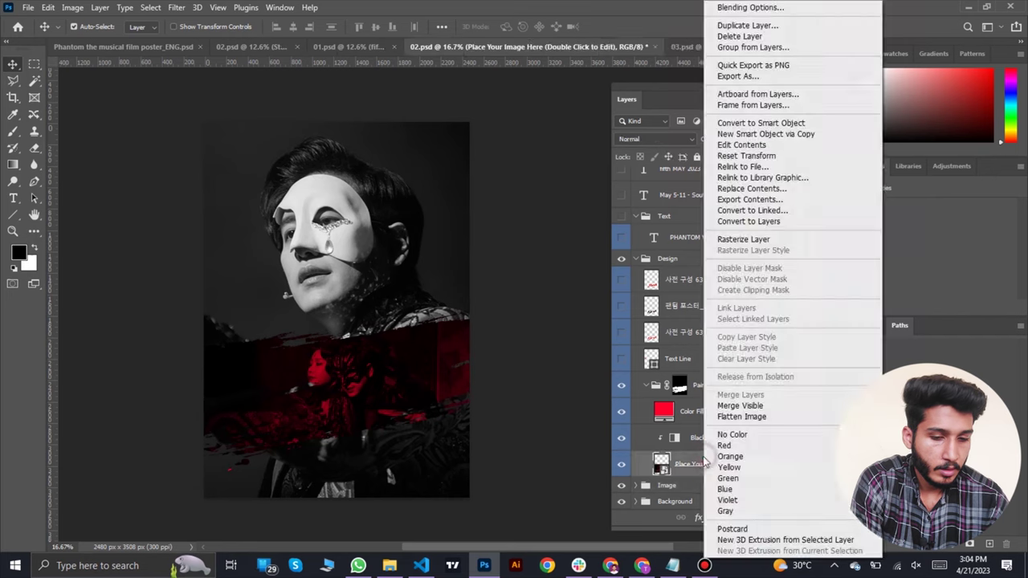
left_click(608, 452)
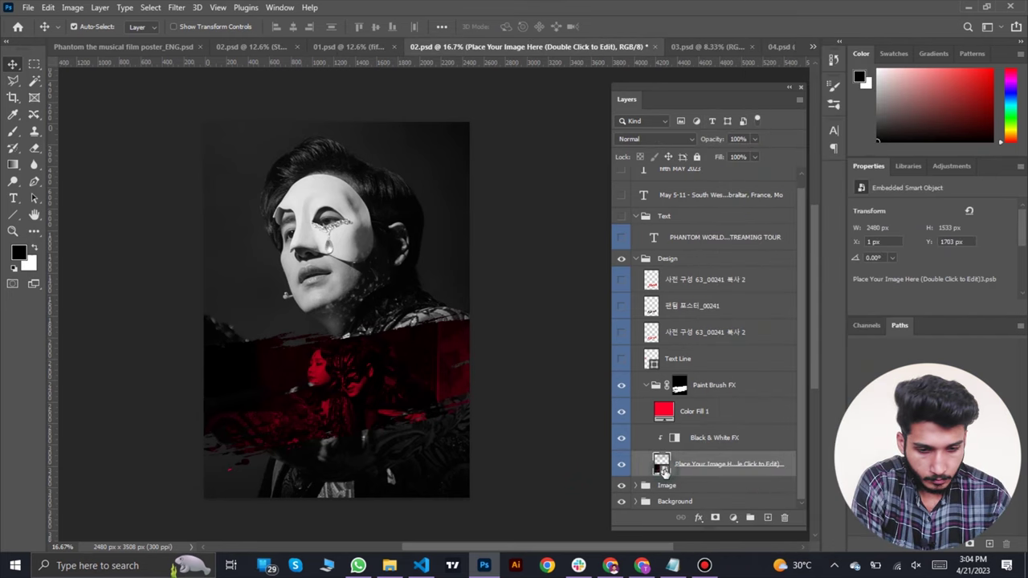
double_click(662, 464)
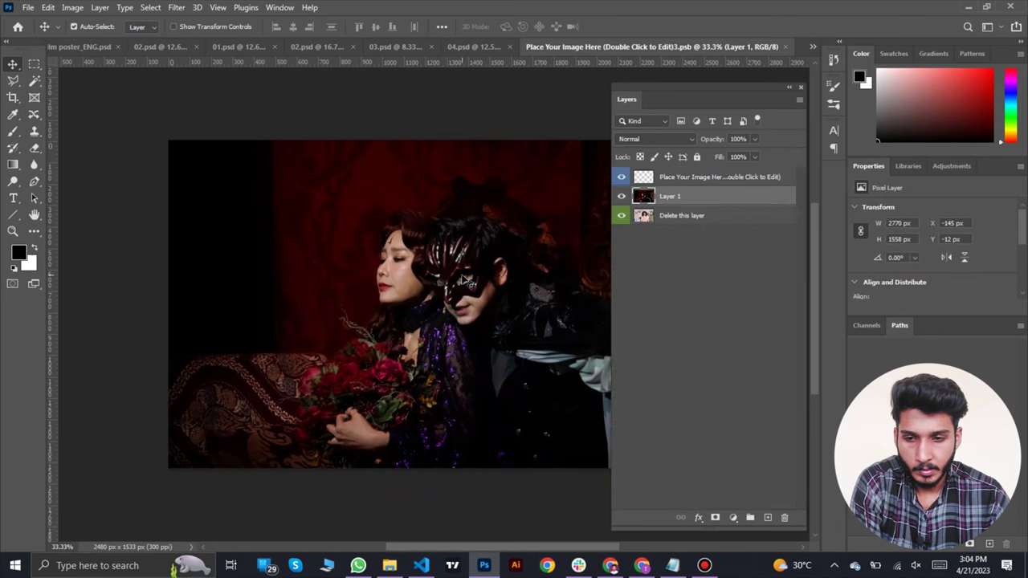
left_click(790, 47)
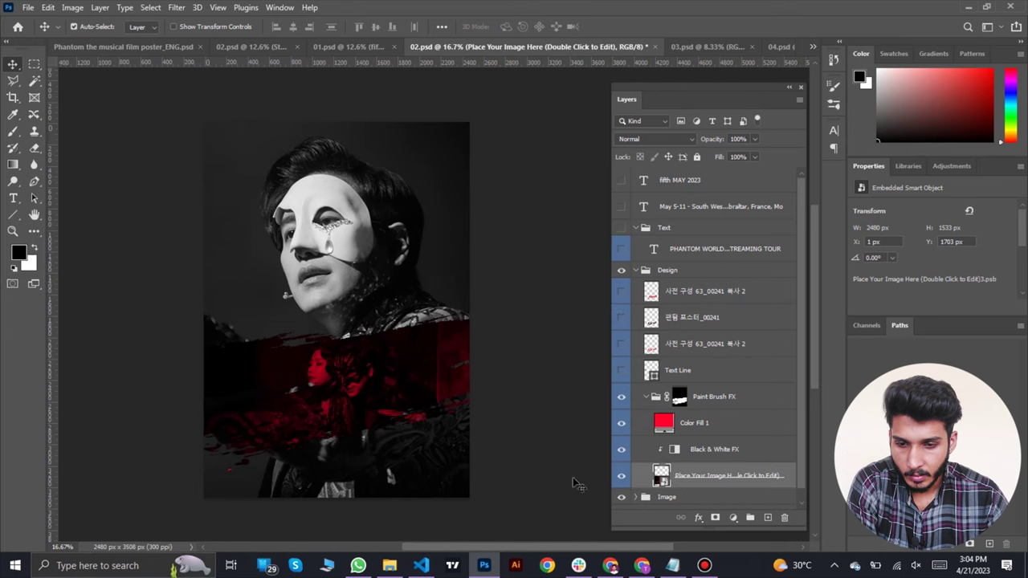
left_click(27, 8)
Step: Create a blank 1200 x 1177 px, 72 ppi document from the recent presets
left_click(27, 7)
key("ctrl+n")
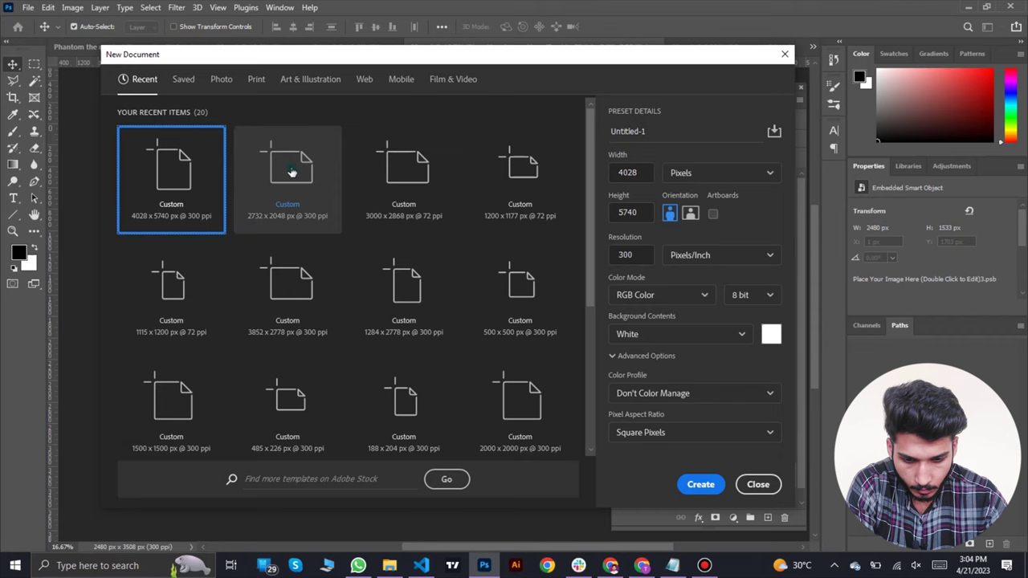
left_click(294, 172)
left_click(513, 193)
left_click(699, 485)
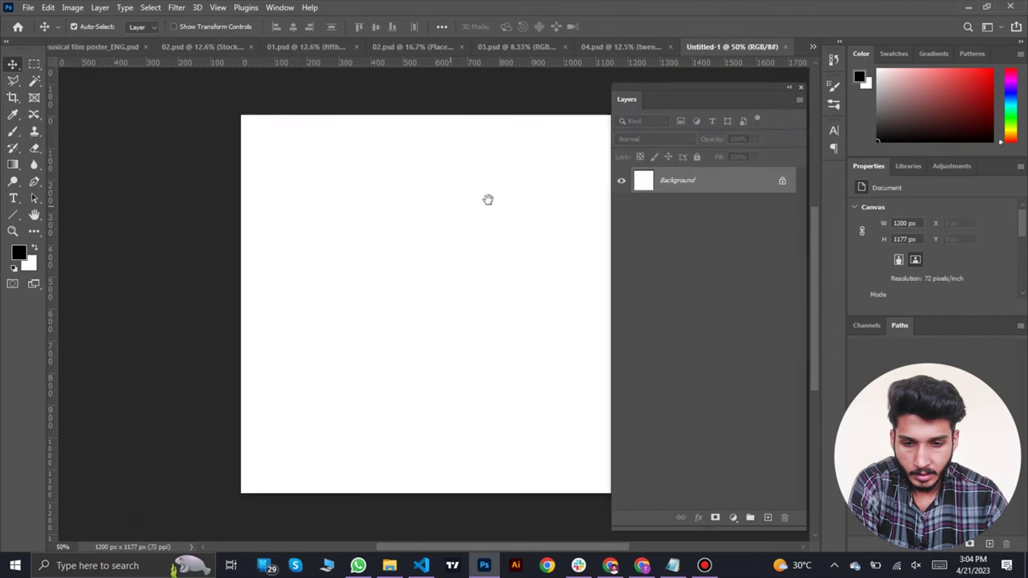
left_click_drag(487, 200, 349, 188)
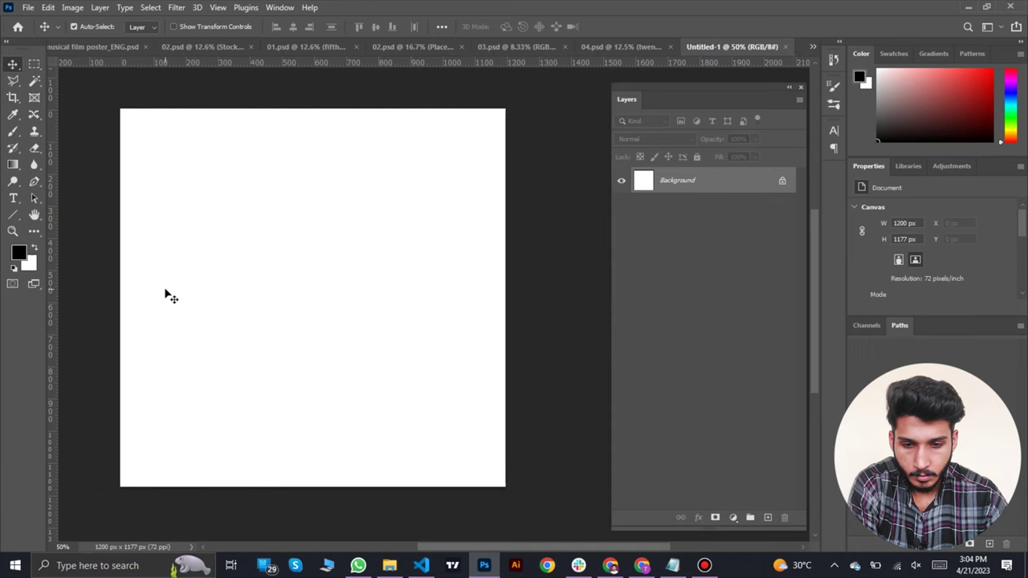
Step: Choose the Hard Round Pressure Opacity and Flow brush preset
key("b")
right_click(278, 241)
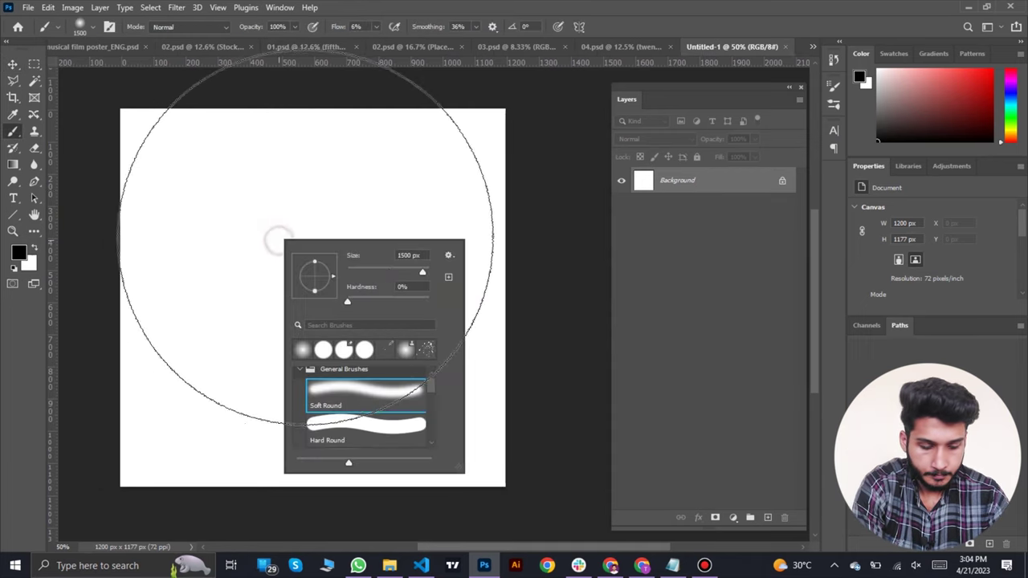
scroll(433, 418, "down", 3)
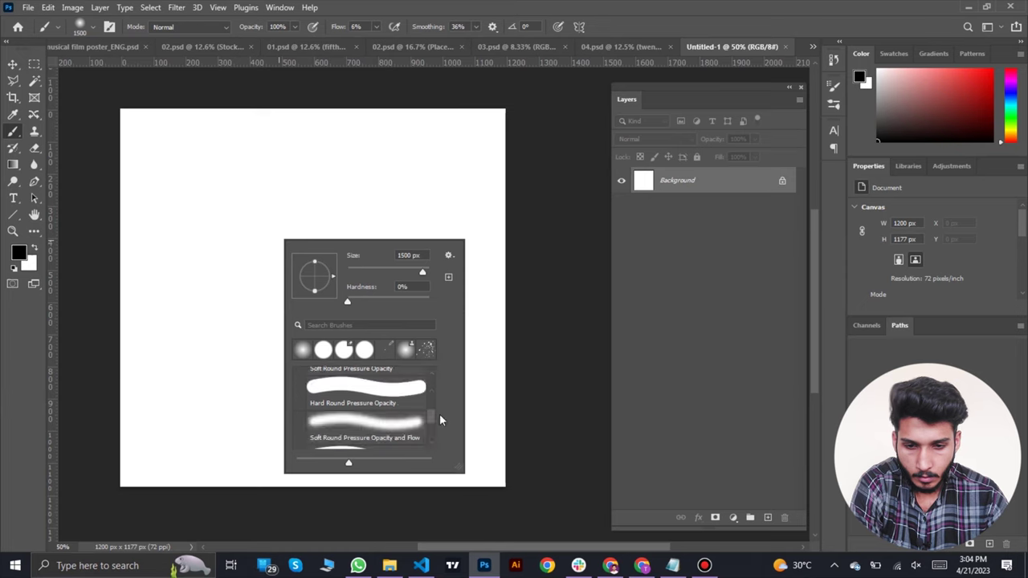
scroll(440, 428, "down", 2)
left_click(370, 386)
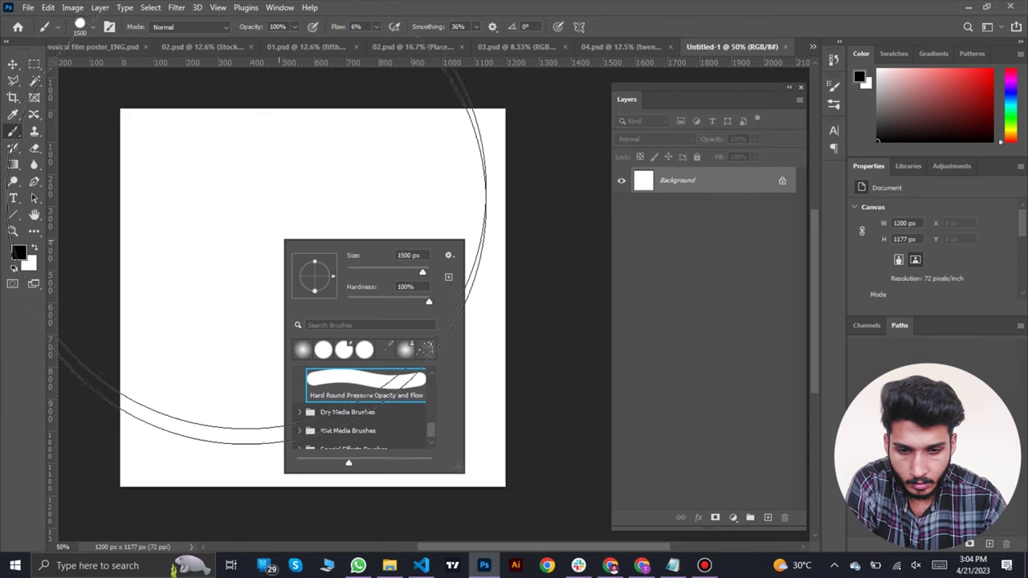
left_click(244, 225)
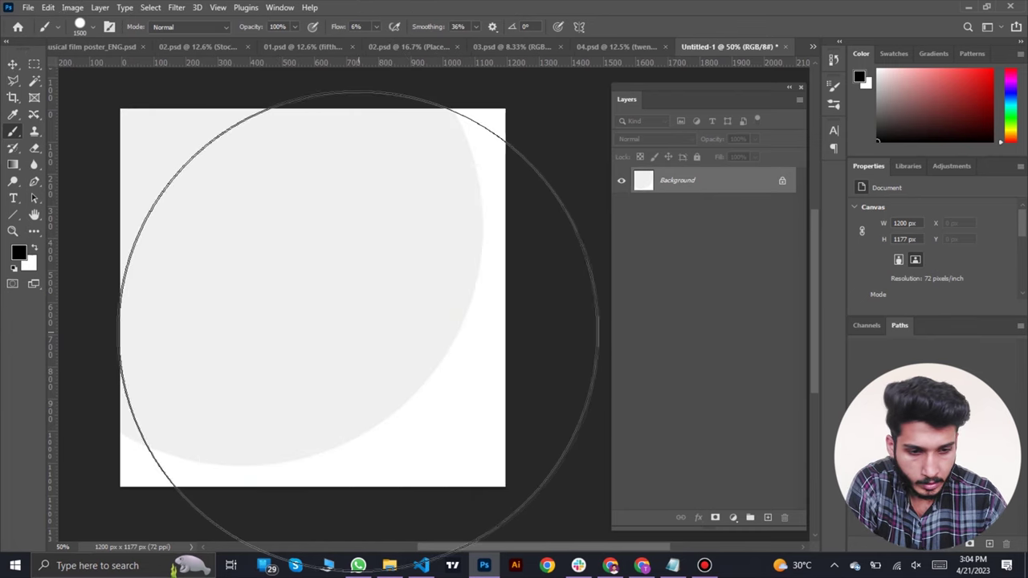
key("ctrl+z")
Step: Shrink the brush to 250 px and raise its flow to 100%
key("bracketleft")
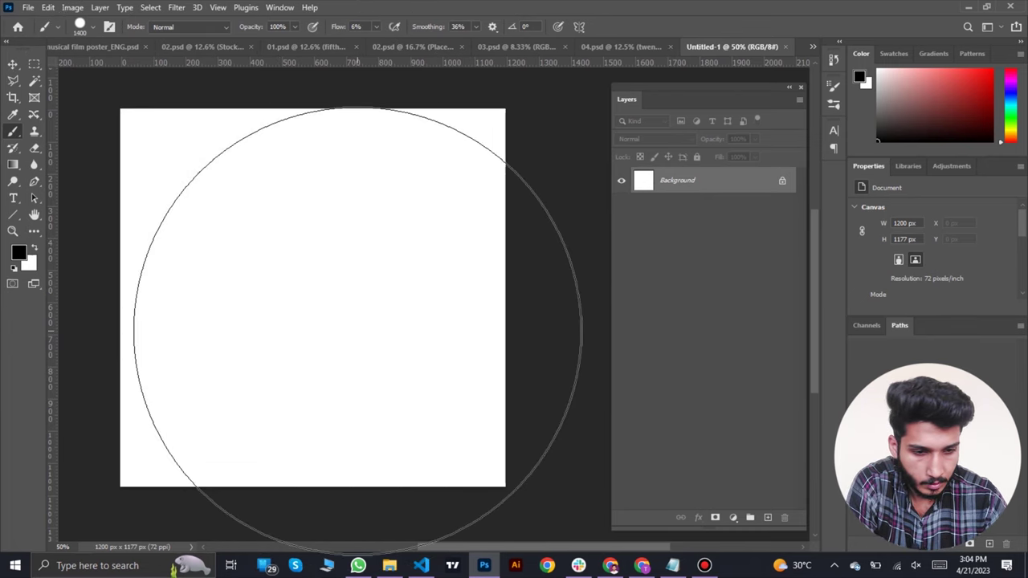
key("bracketleft")
key("bracketleft")
key("bracketleft")
key("bracketleft")
key("bracketleft")
key("bracketleft")
key("bracketleft")
key("bracketleft")
key("bracketleft")
key("bracketleft")
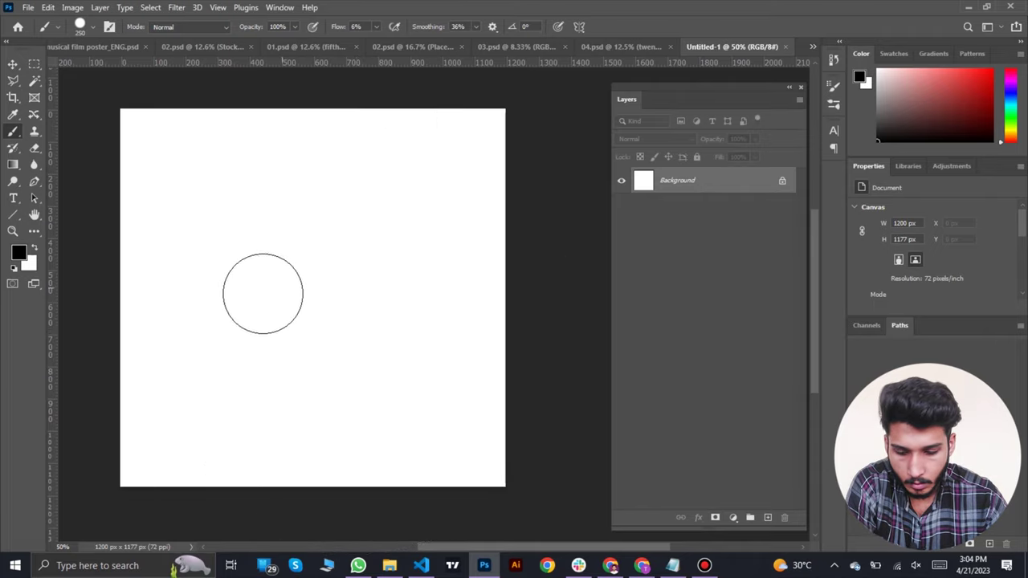
mouse_move(196, 334)
left_mouse_down()
mouse_move(448, 307)
mouse_move(458, 335)
left_mouse_up()
key("ctrl+z")
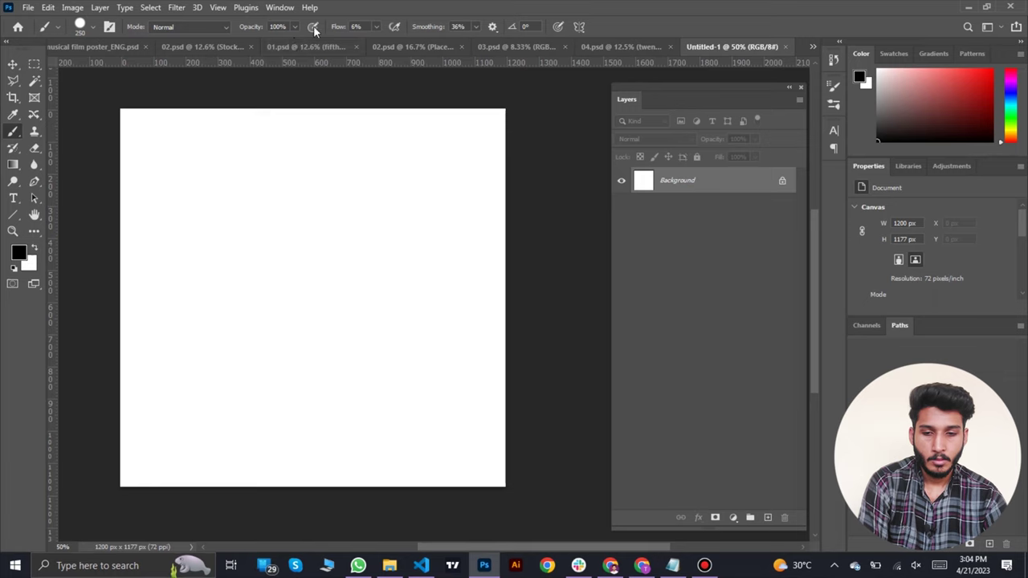
left_click(376, 26)
left_click_drag(374, 41, 434, 41)
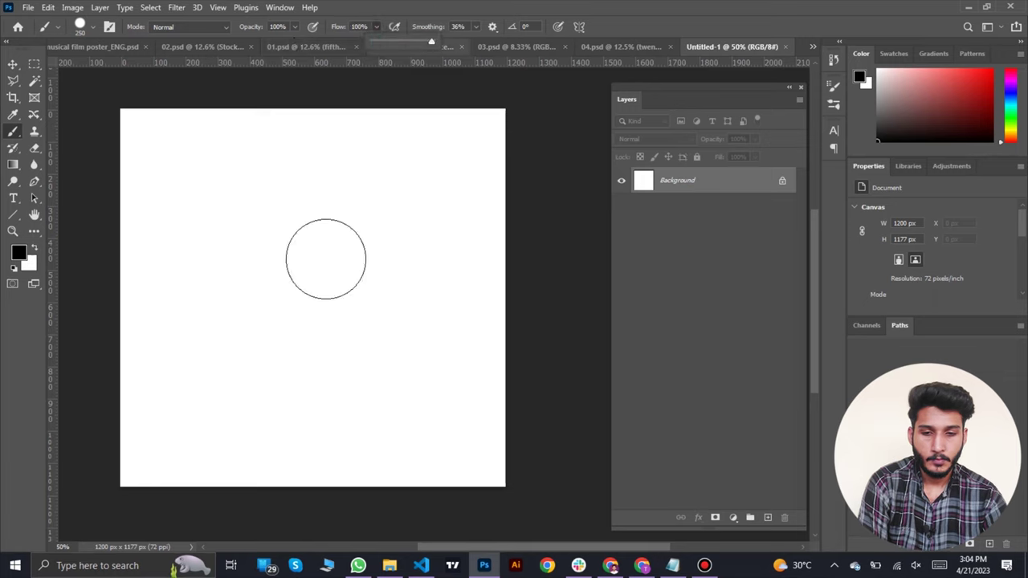
Step: Set the foreground colour to dark red #4b1818
left_click(18, 252)
left_click(823, 120)
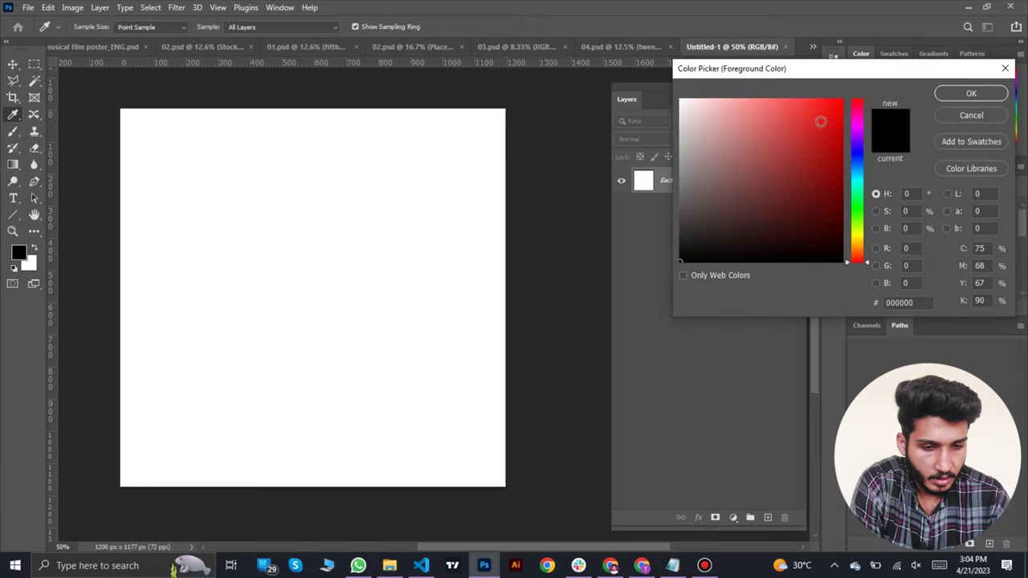
left_click_drag(825, 195, 791, 214)
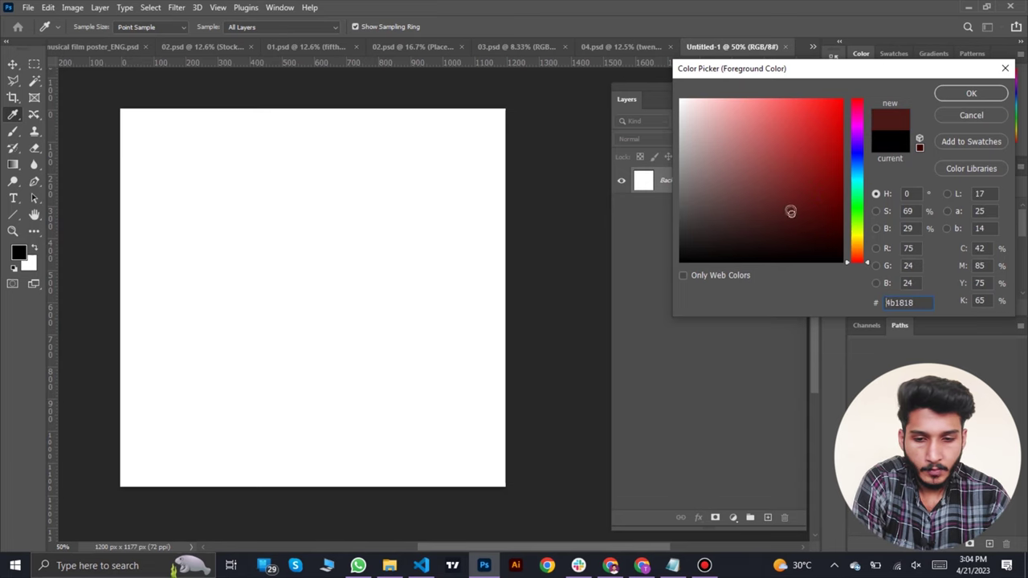
left_click(956, 94)
Step: Paint three overlapping dark-red strokes, then unlock the Background as Layer 0
key("b")
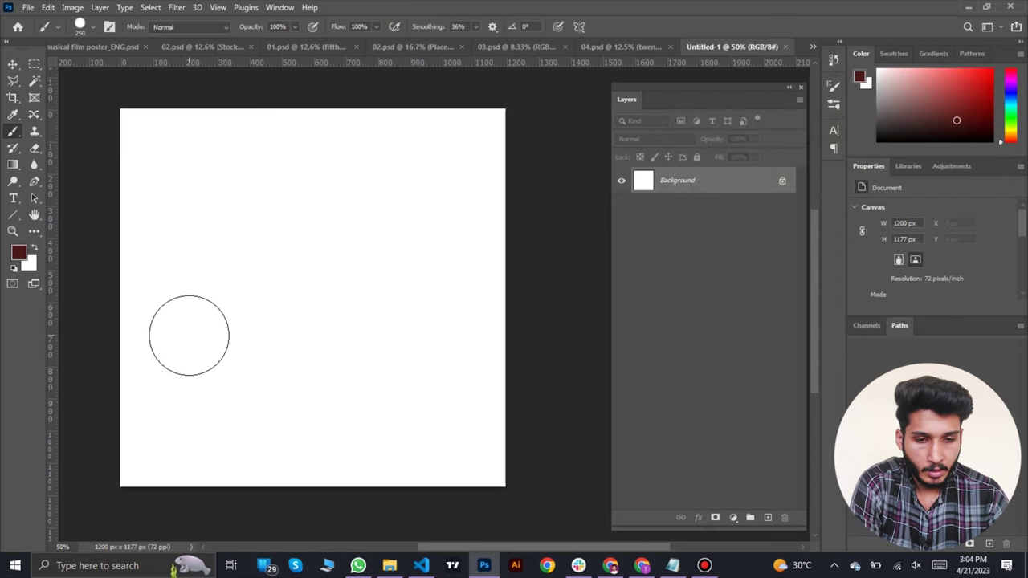
left_click_drag(188, 337, 458, 268)
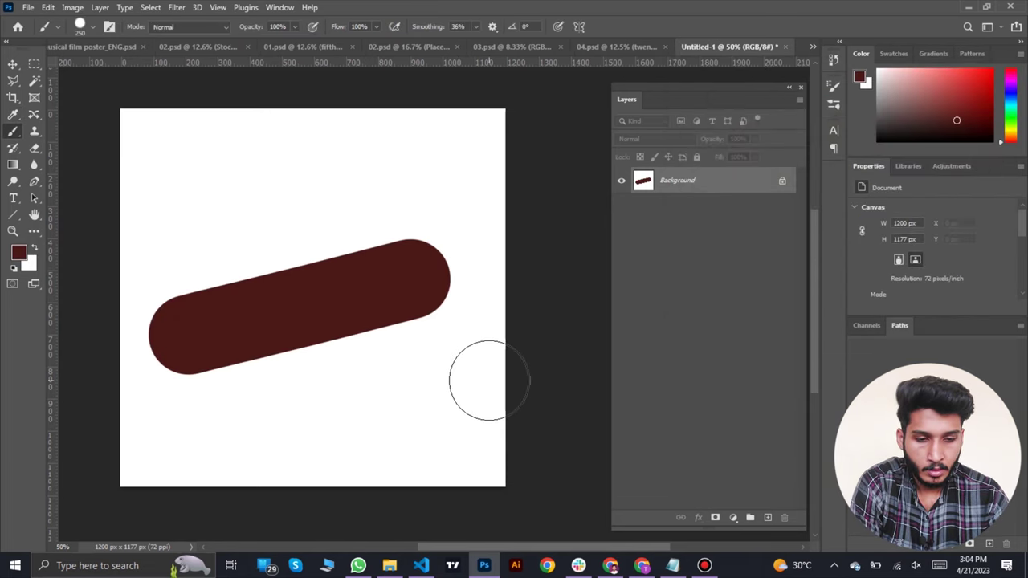
left_click_drag(232, 365, 345, 347)
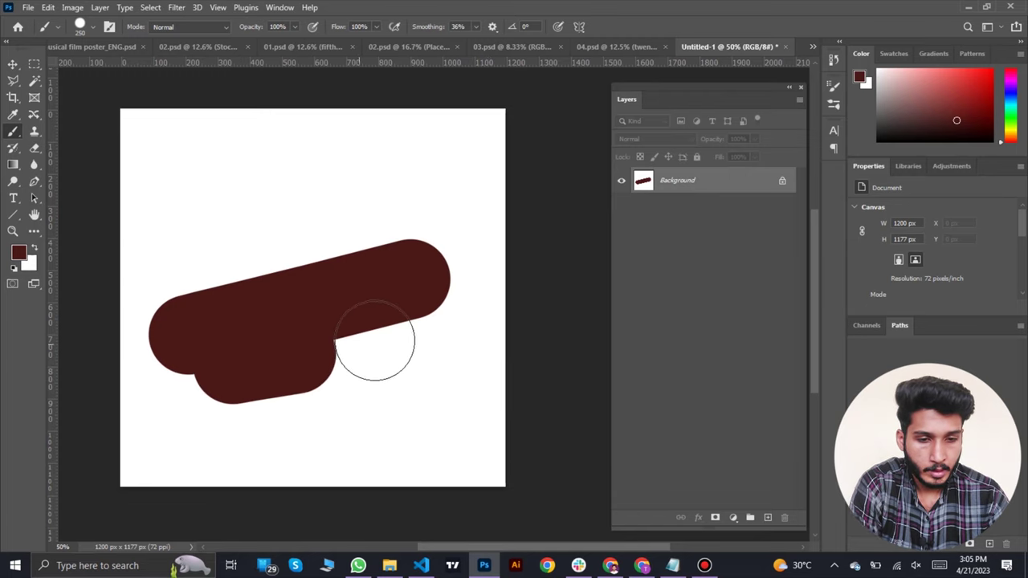
left_click_drag(304, 253, 353, 237)
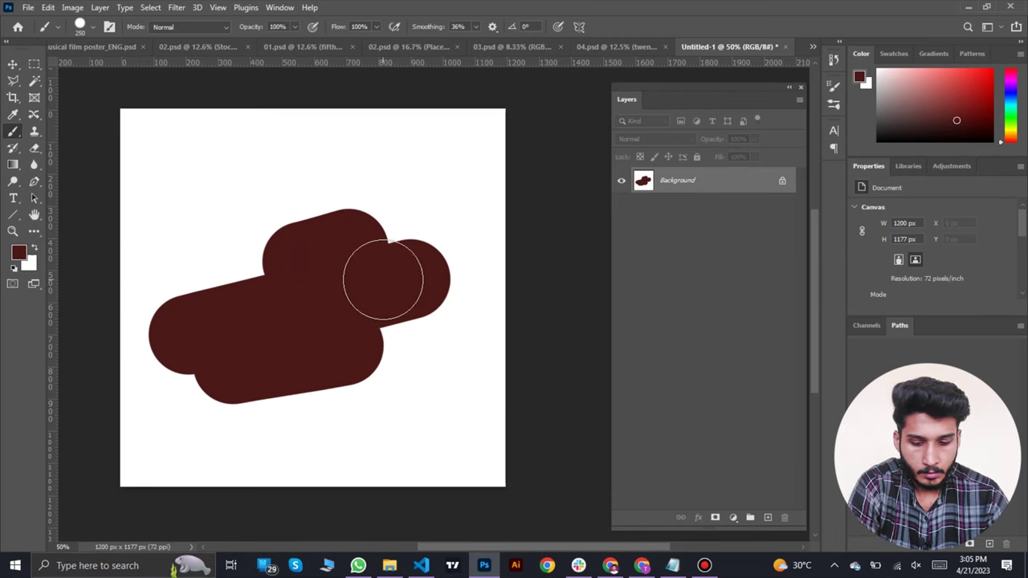
key("v")
left_click(782, 180)
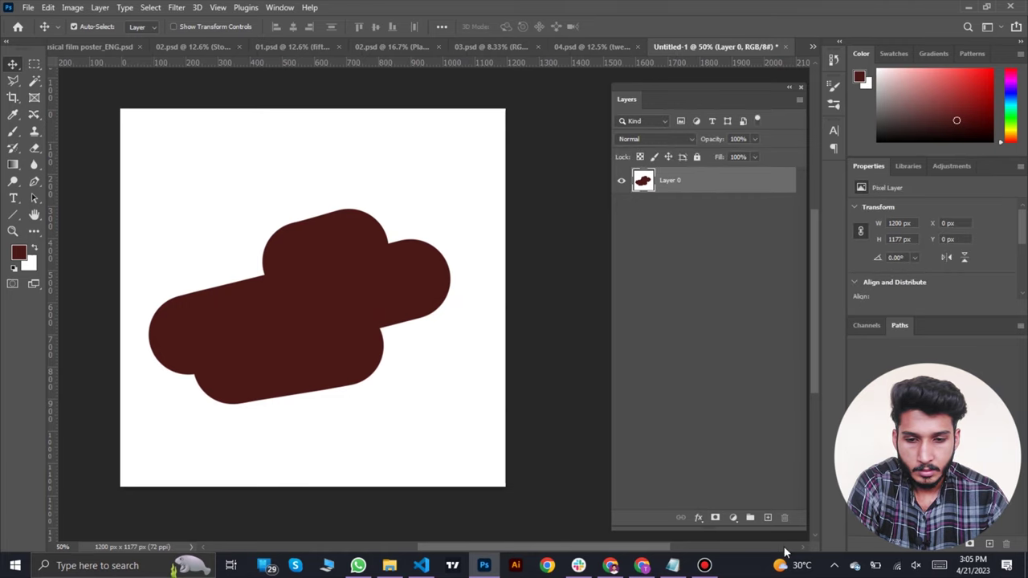
Step: Add a pure red Solid Color fill layer
left_click(733, 518)
left_click(740, 292)
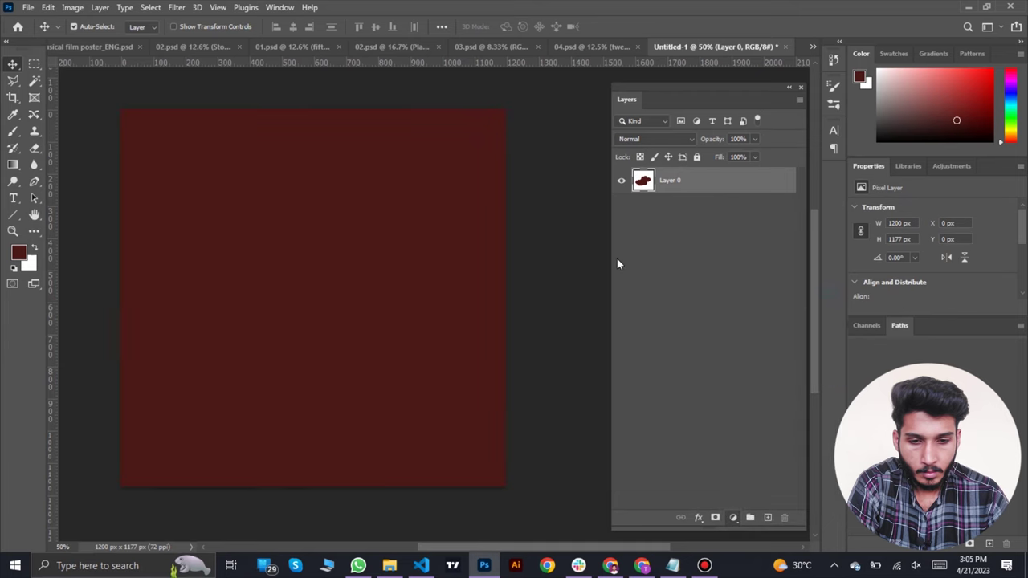
left_click(841, 103)
left_click(969, 93)
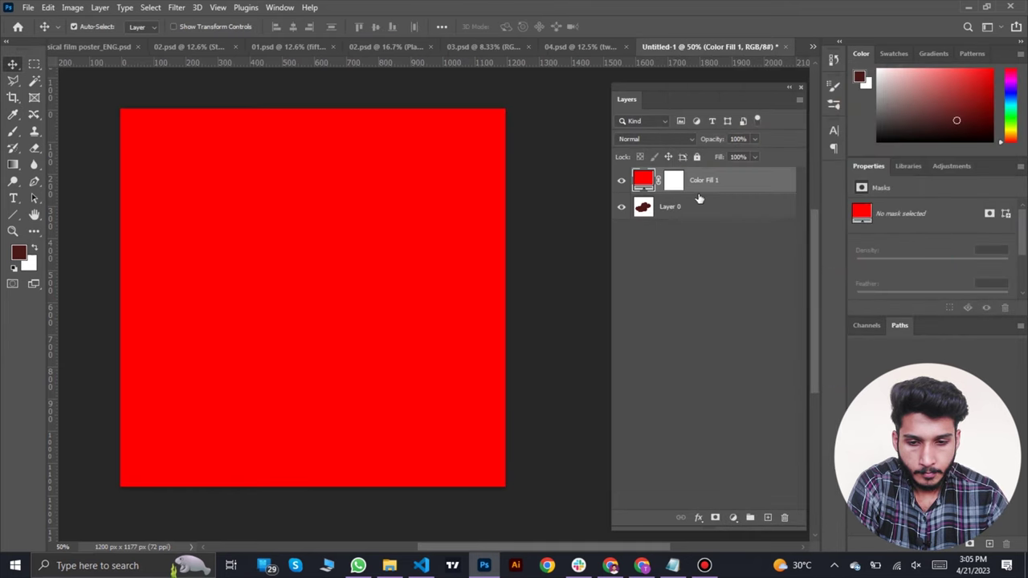
Step: Place Embedded the Phantom3 still from the Phantom The Musical Stills folder
left_click(27, 7)
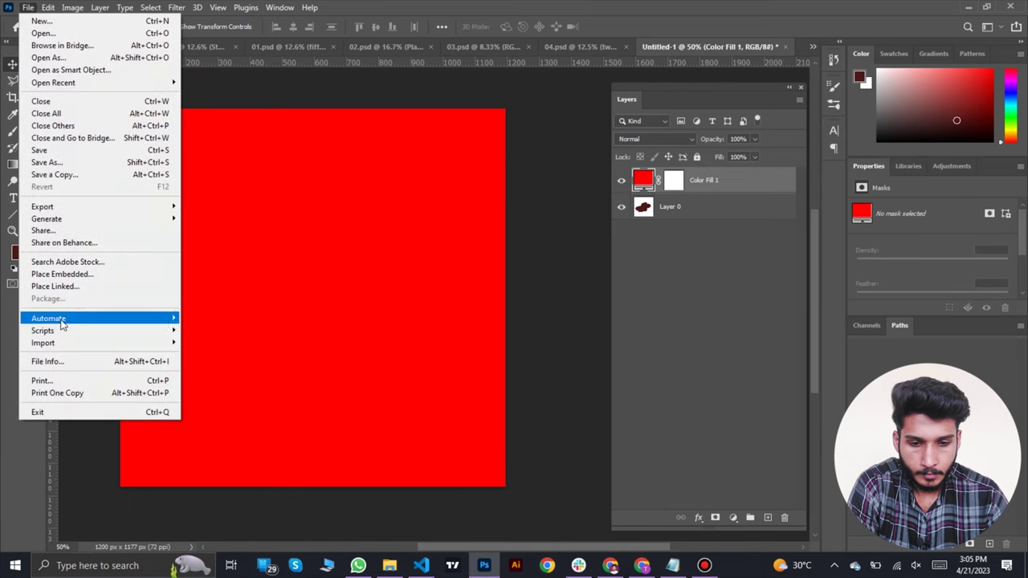
left_click(62, 274)
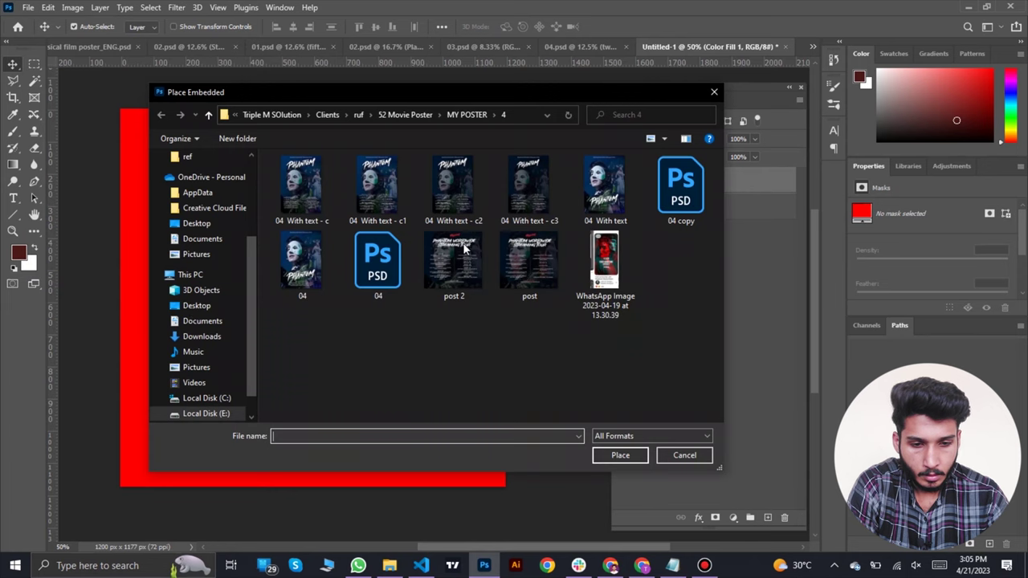
left_click(468, 114)
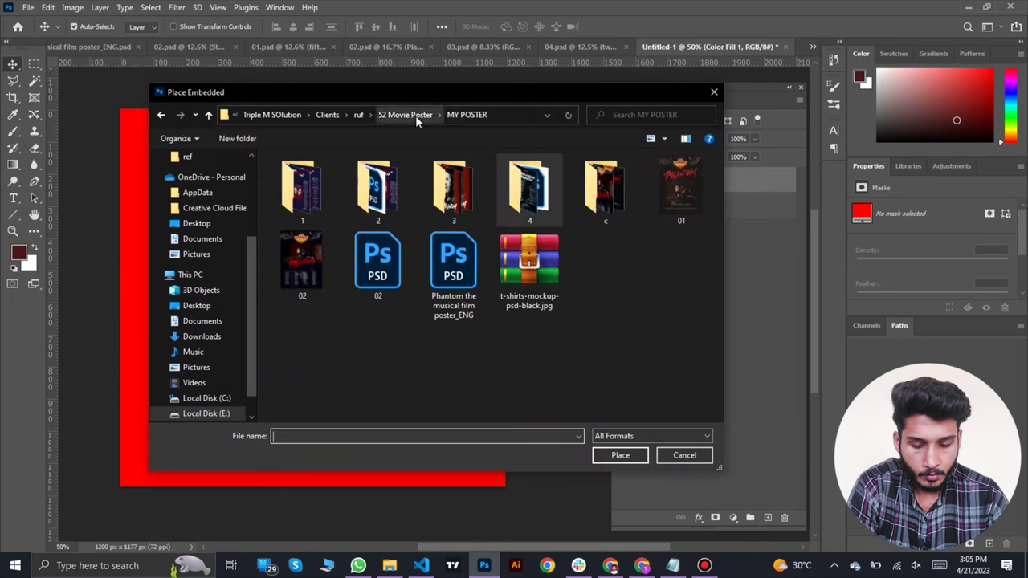
left_click(381, 116)
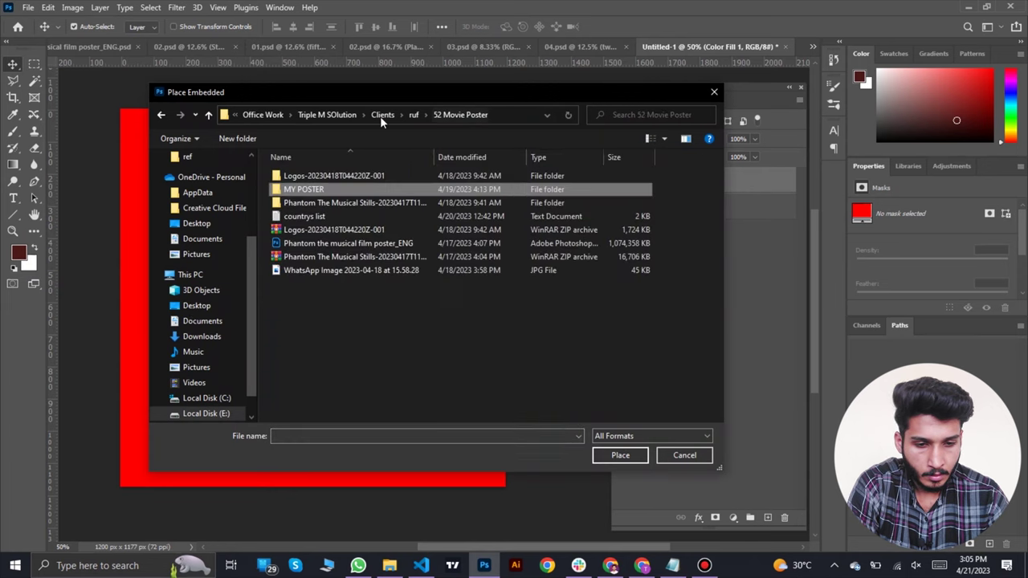
double_click(330, 203)
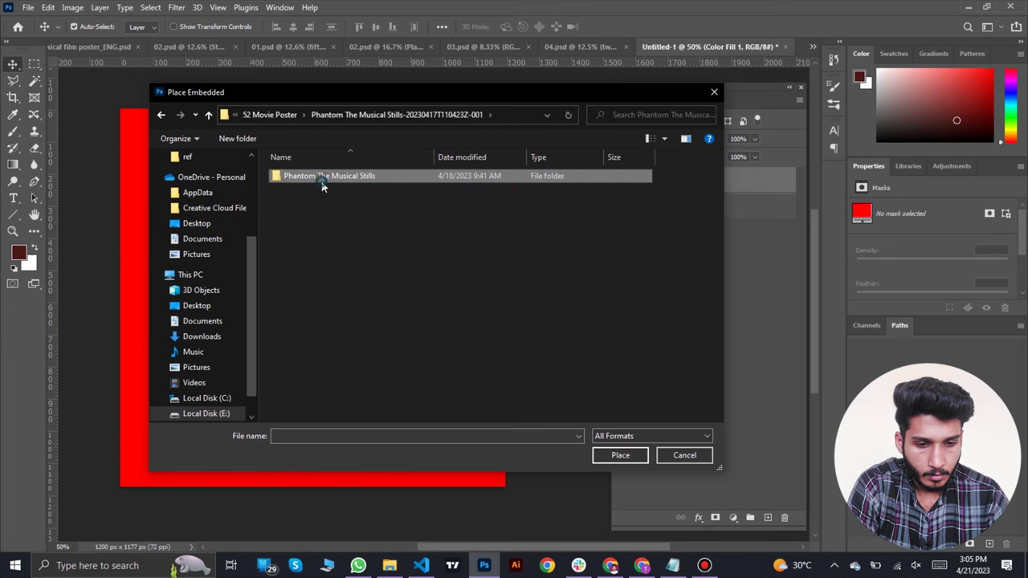
double_click(323, 177)
left_click(447, 207)
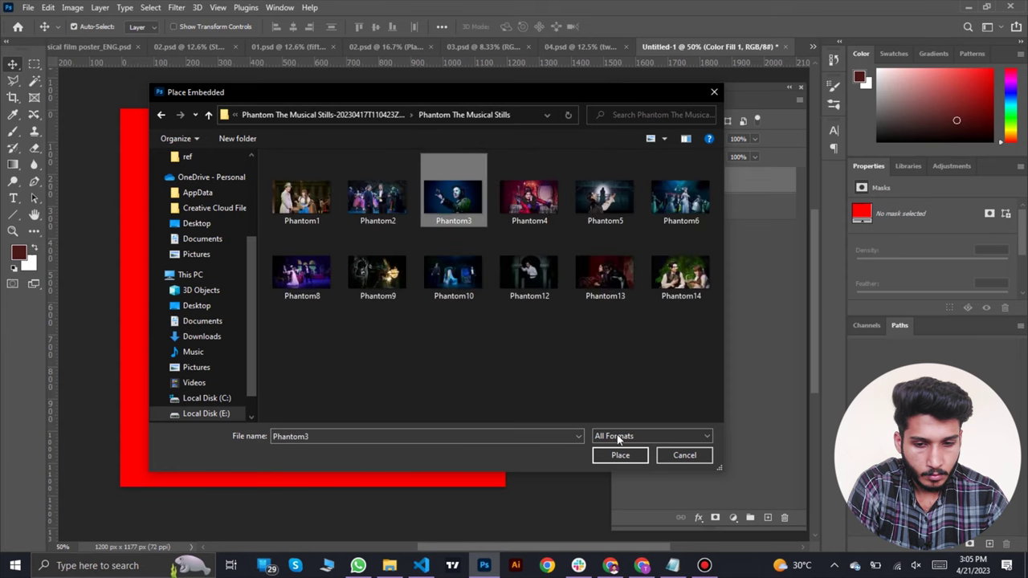
left_click(619, 456)
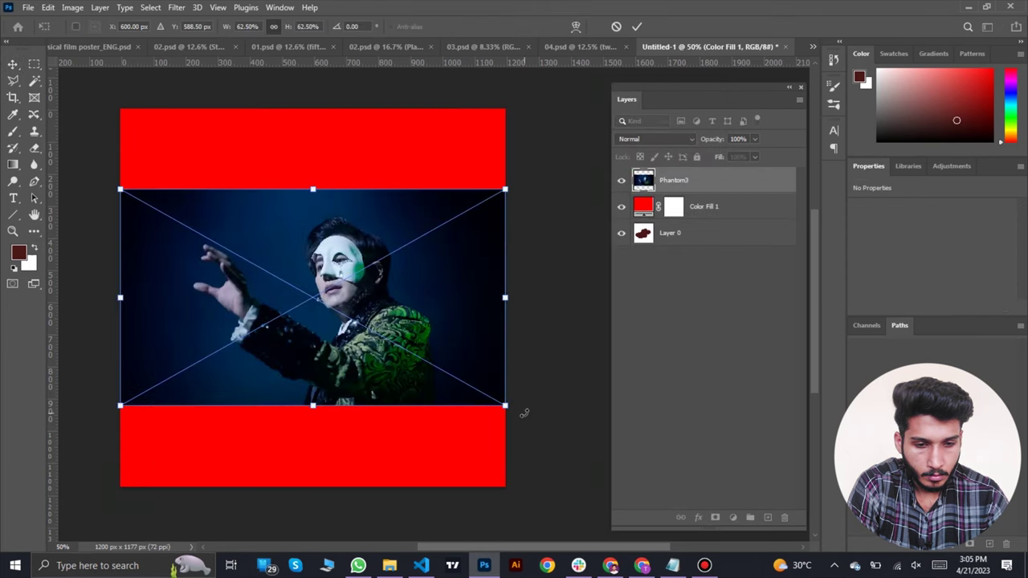
left_click(637, 27)
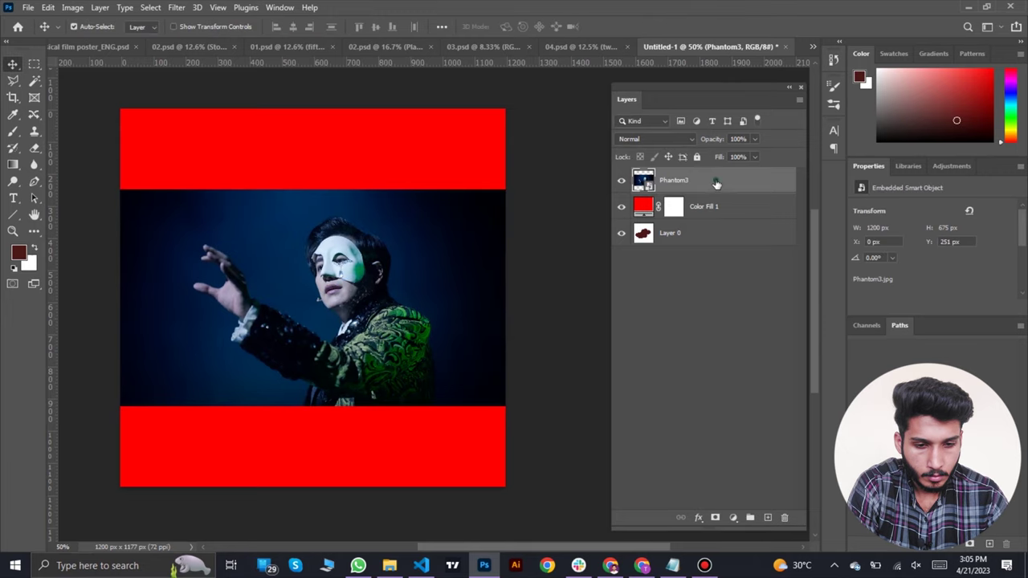
Step: Move Phantom3 below the red fill and clip it to Layer 0
key("ctrl+bracketleft")
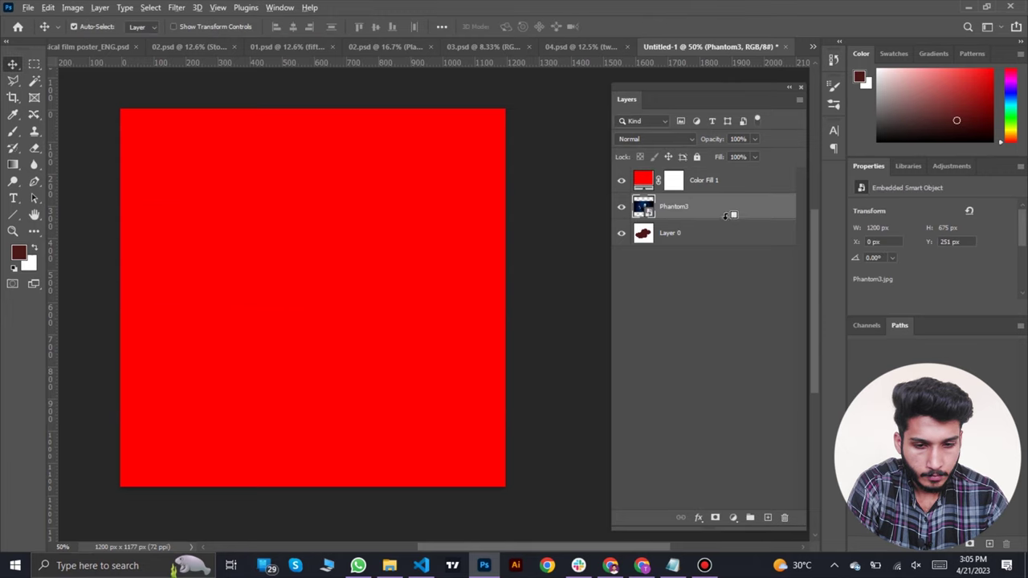
left_click(726, 217, "alt")
left_click(640, 190)
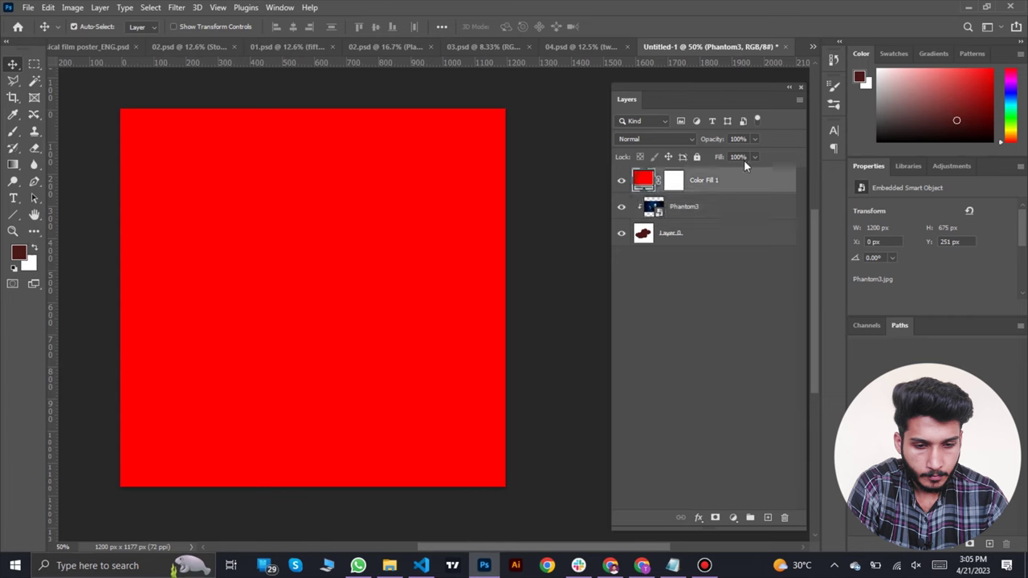
left_click(755, 156)
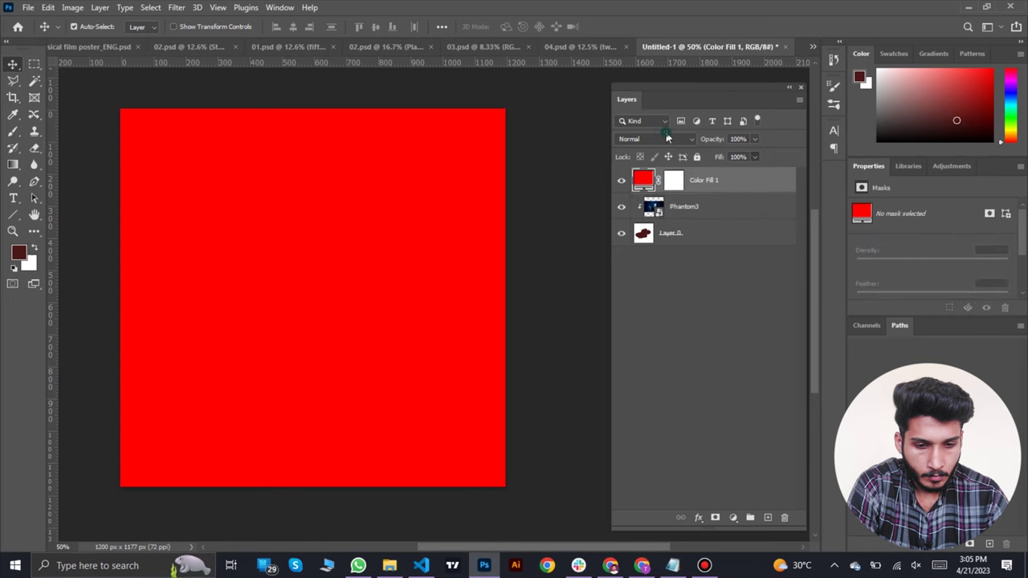
Step: Set the Color Fill 1 blend mode to Screen
left_click(655, 139)
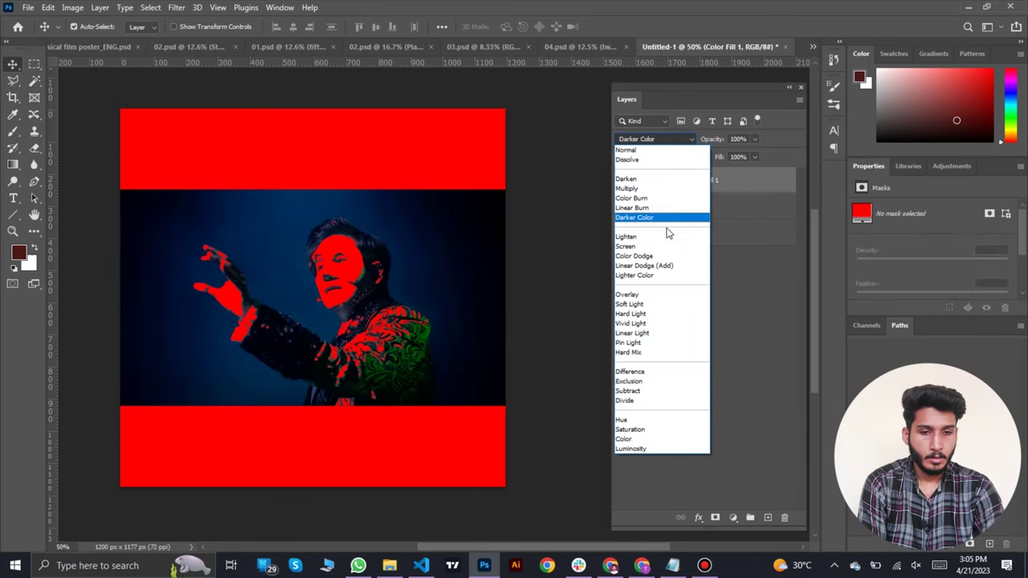
left_click(644, 248)
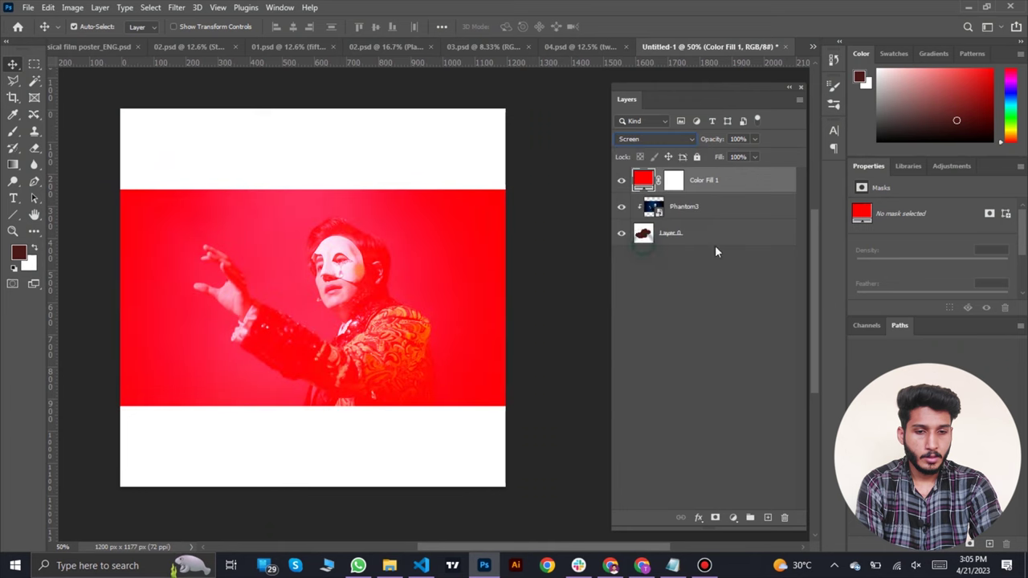
left_click(698, 207)
left_click(679, 233)
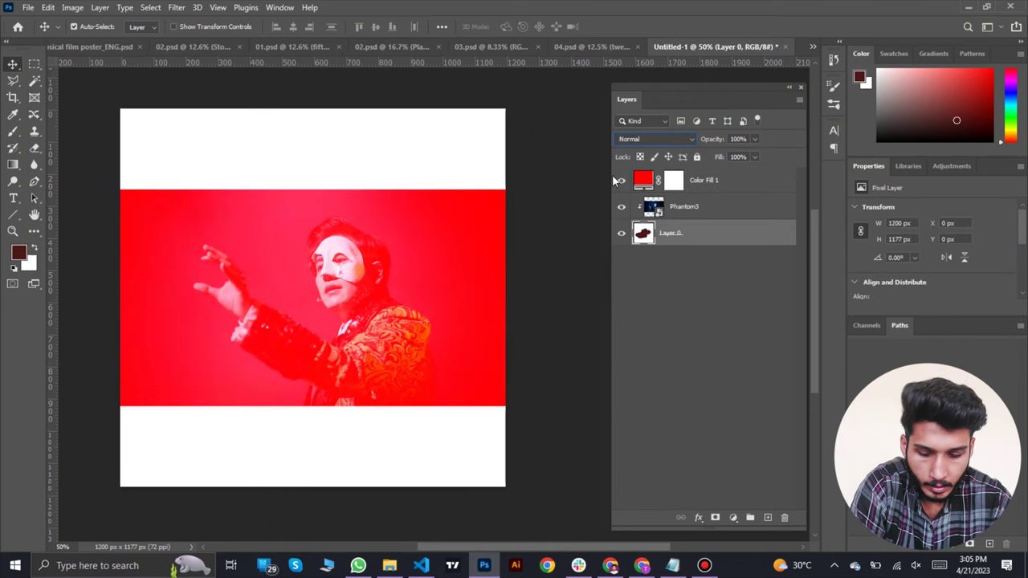
Step: Hide the red fill, toggle Layer 0 off and on, and undo recent layer changes
left_click(622, 181)
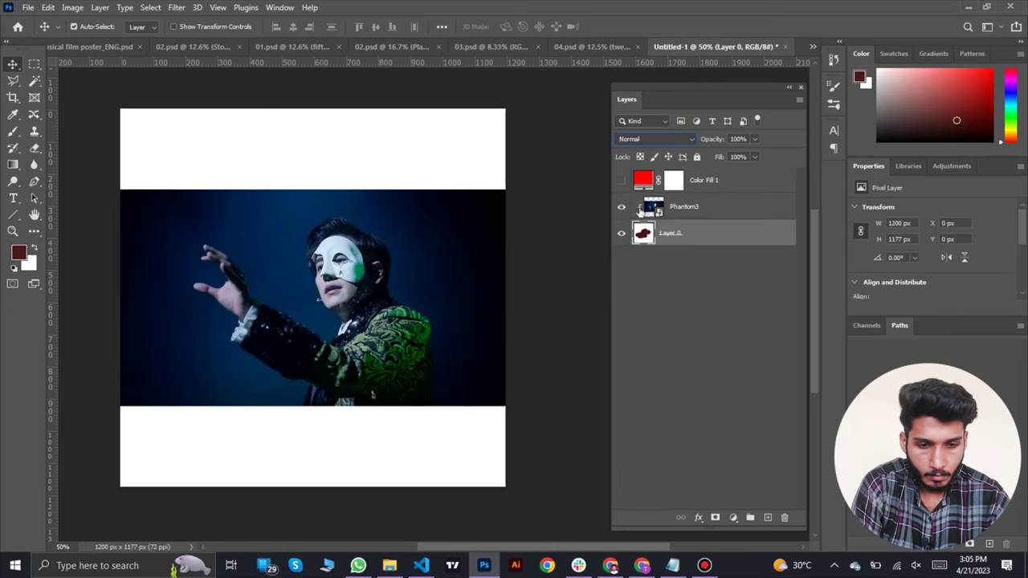
left_click(650, 209)
left_click(620, 233)
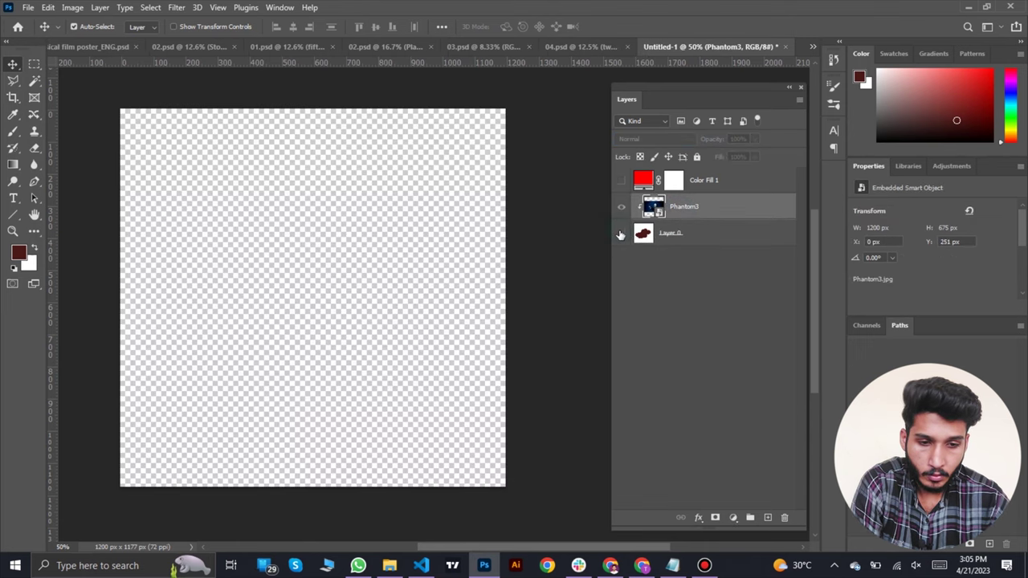
left_click(620, 233)
left_click(722, 240)
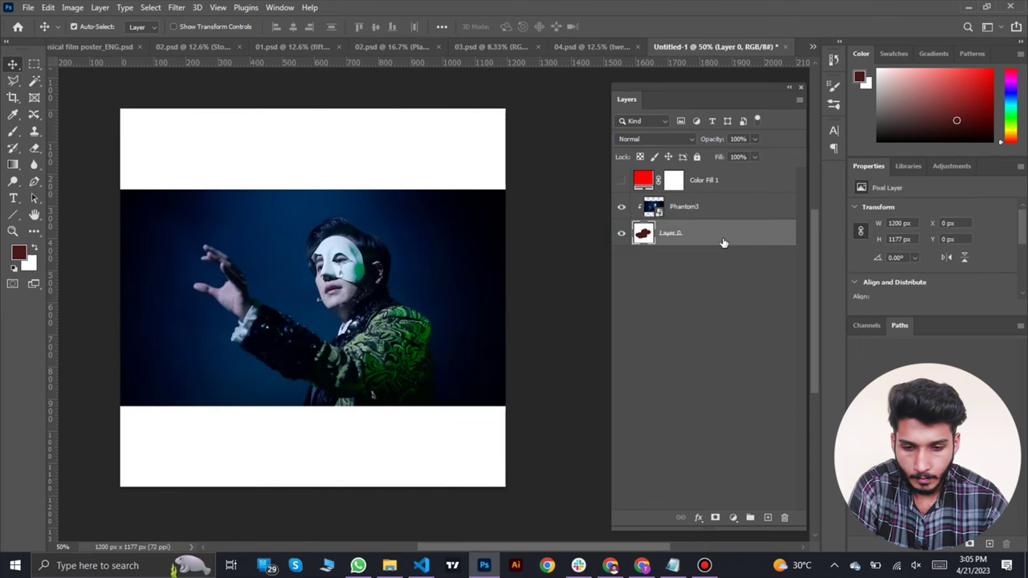
key("ctrl+z")
key("ctrl+z")
key("ctrl+z")
Step: Undo to a blank white canvas, add Layer 1, and paint two overlapping dark-red strokes on it
key("ctrl+z")
key("ctrl+z")
key("ctrl+z")
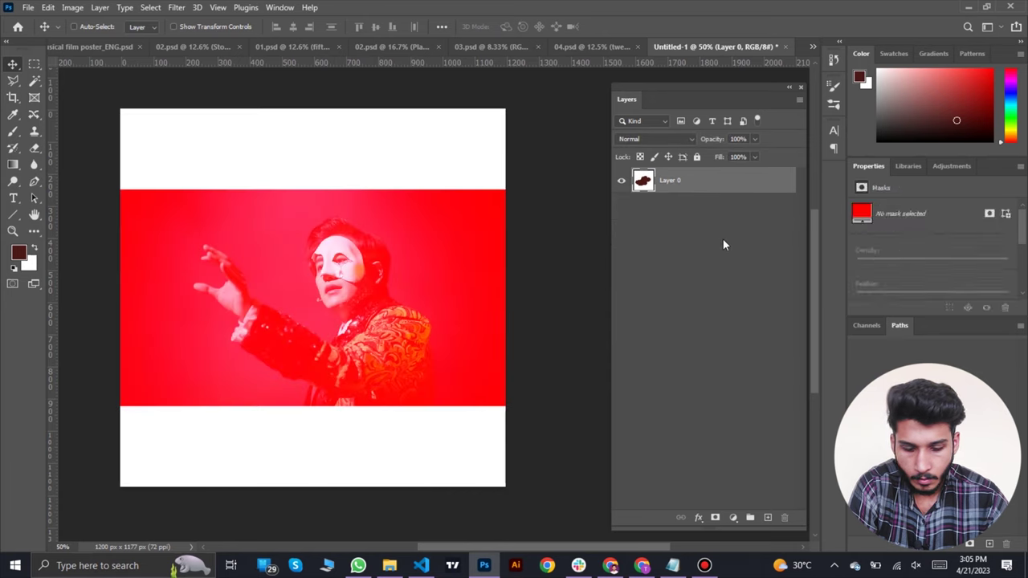
key("ctrl+z")
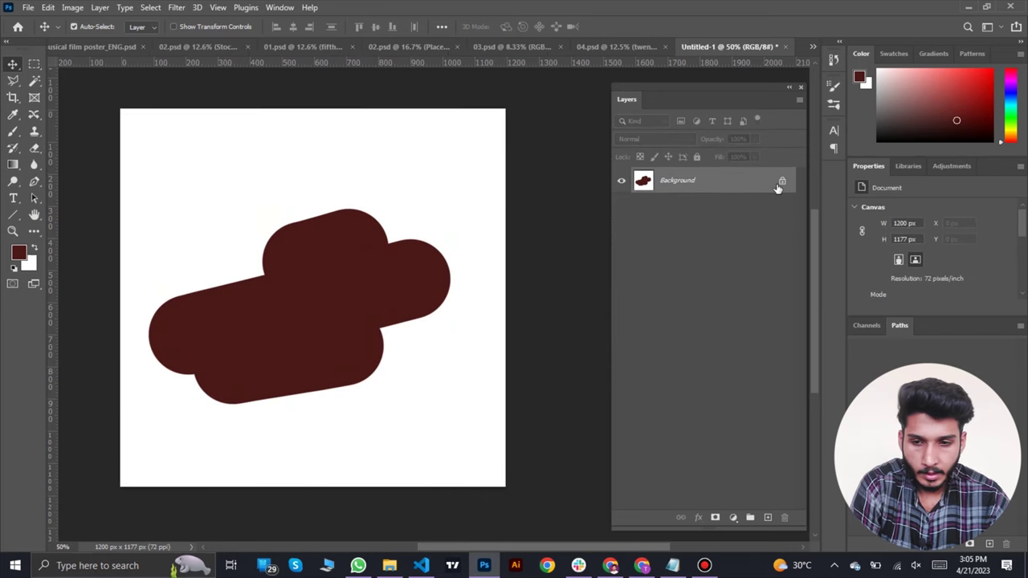
key("ctrl+z")
key("ctrl+z")
key("ctrl+z")
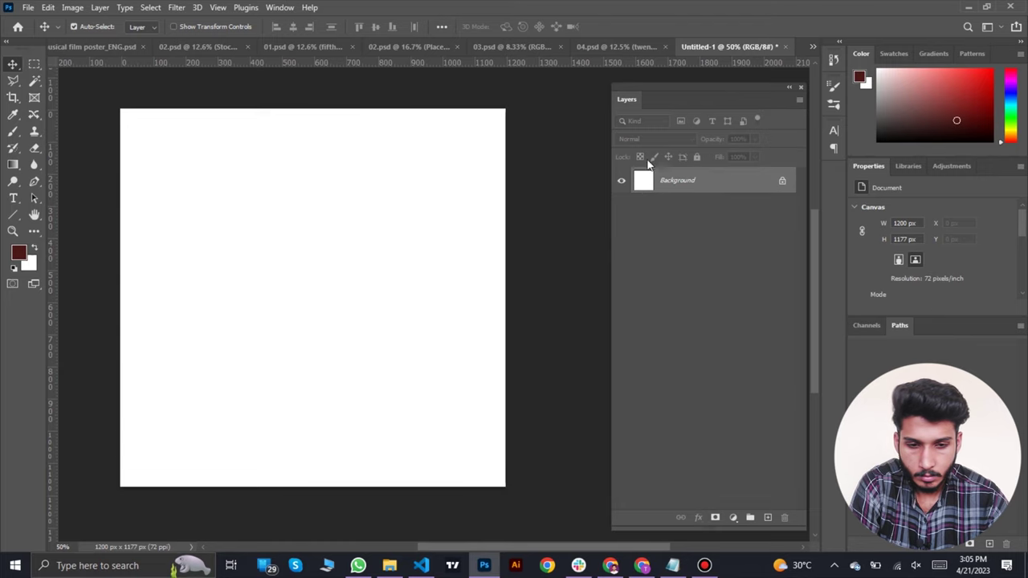
left_click(766, 518)
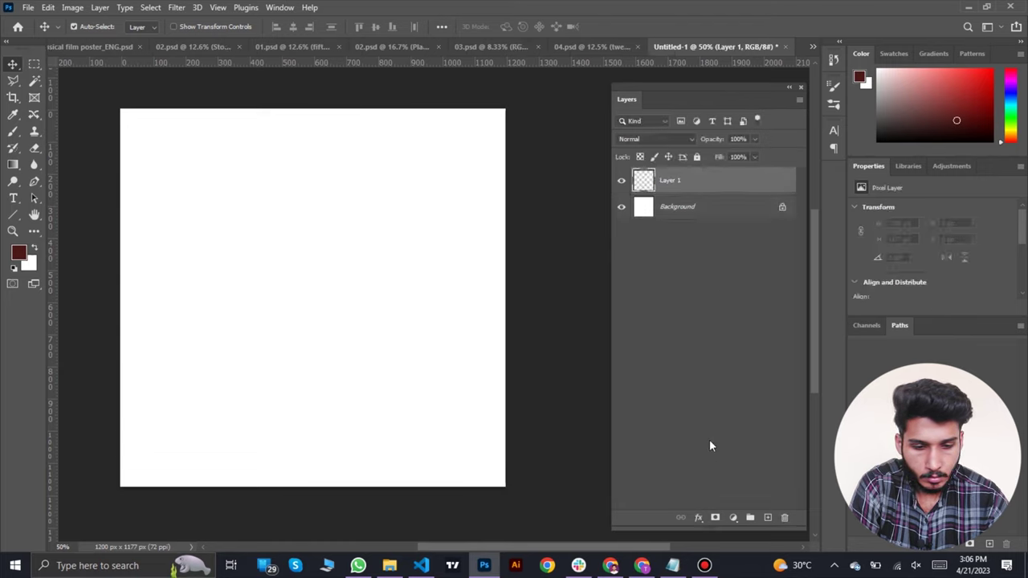
key("b")
left_click_drag(195, 356, 402, 273)
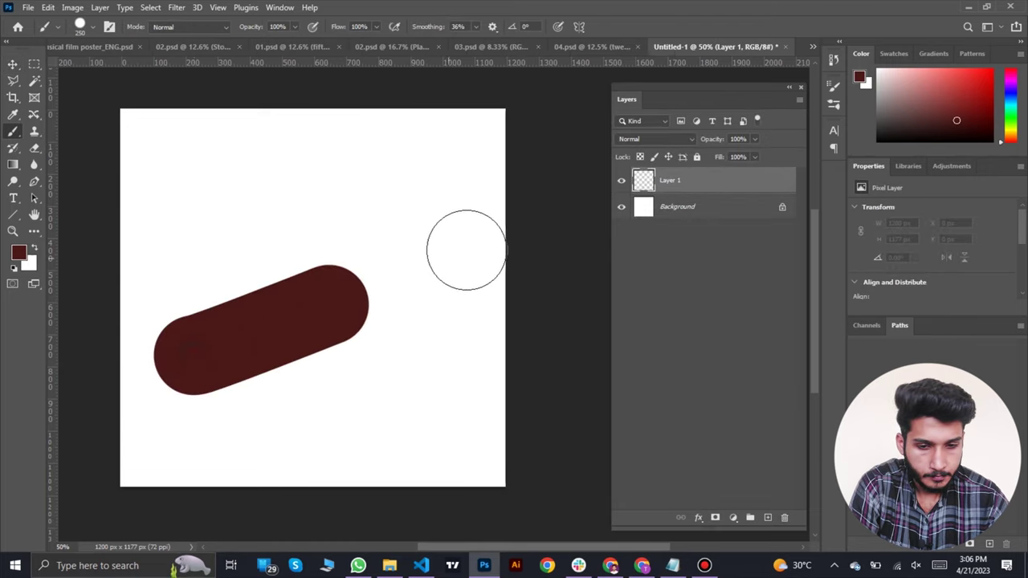
left_click_drag(201, 289, 381, 353)
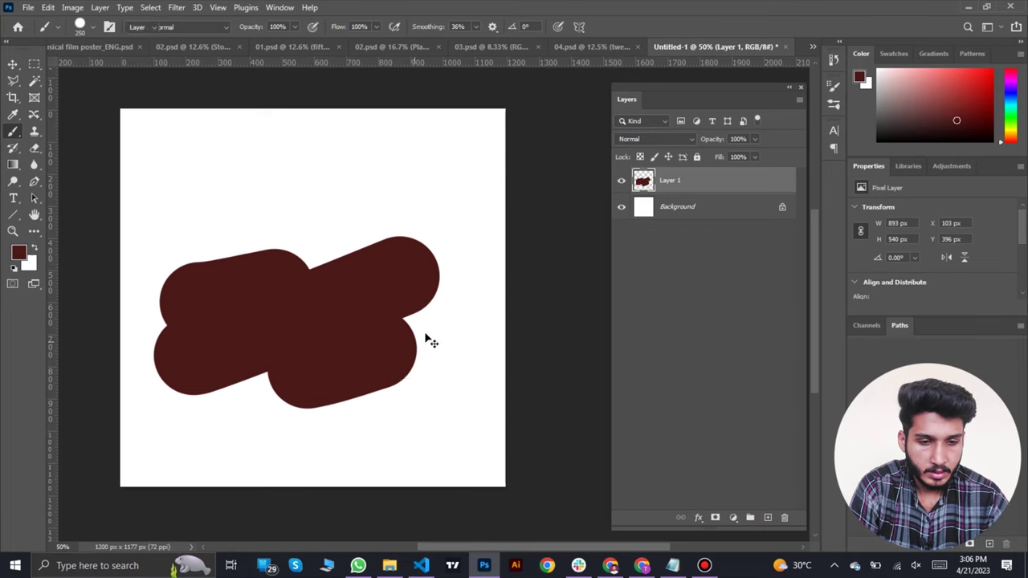
key("v")
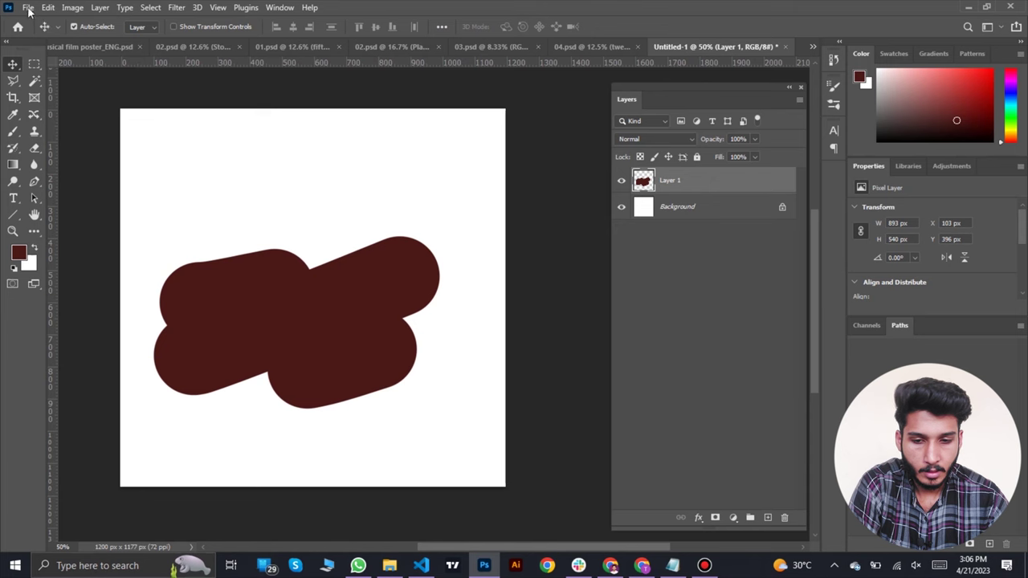
Step: Embed Phantom3, clip it to the Layer 1 brush shape, and start a Solid Color fill layer
left_click(29, 7)
left_click(100, 275)
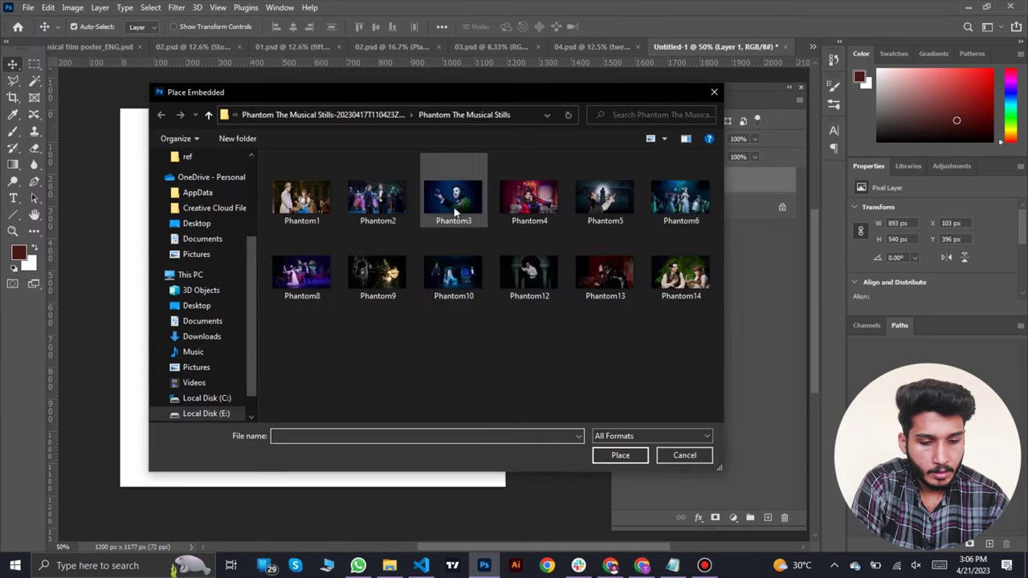
left_click(454, 204)
left_click(639, 457)
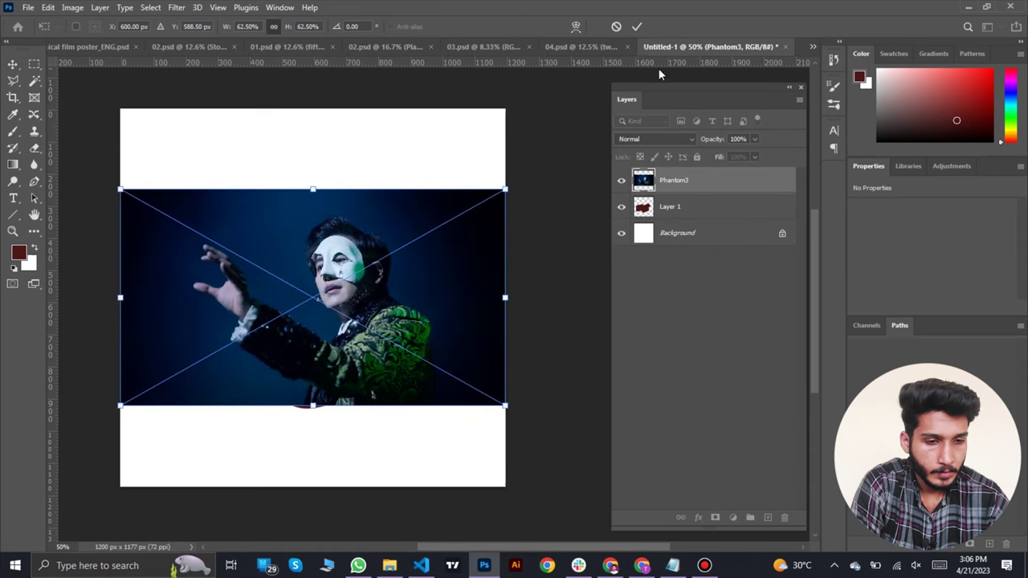
left_click(637, 26)
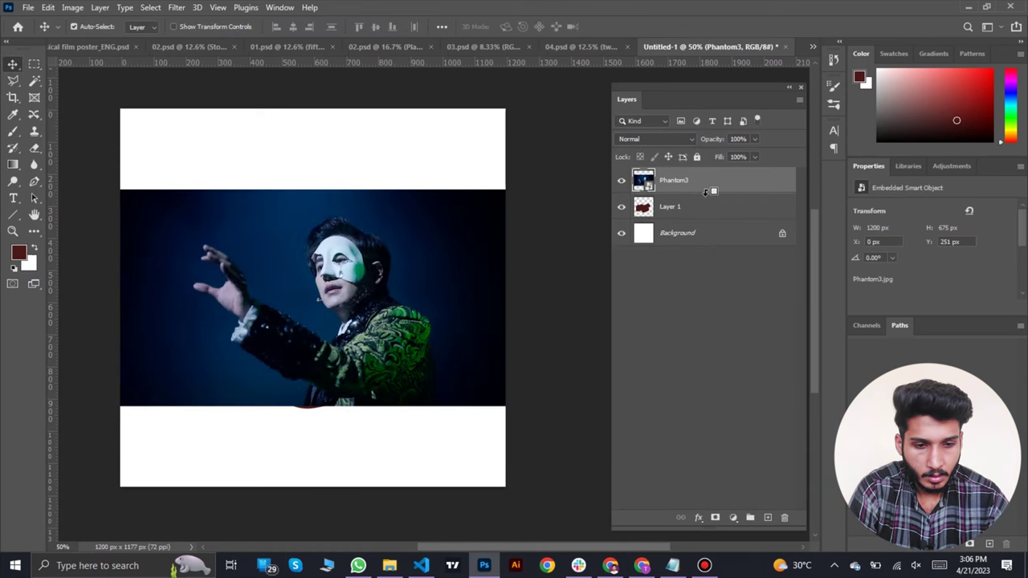
left_click(707, 191, "alt")
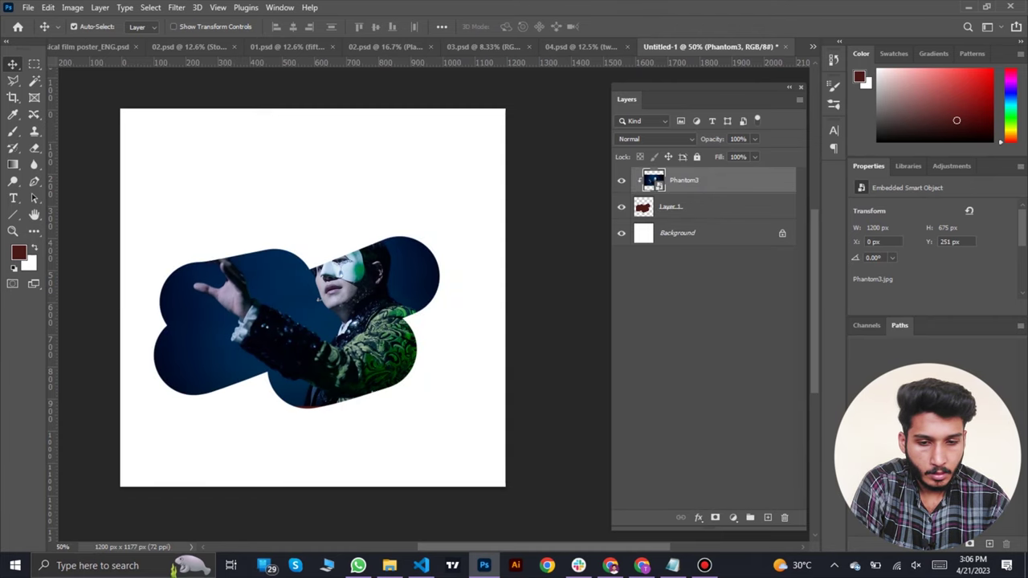
left_click(732, 517)
left_click(758, 291)
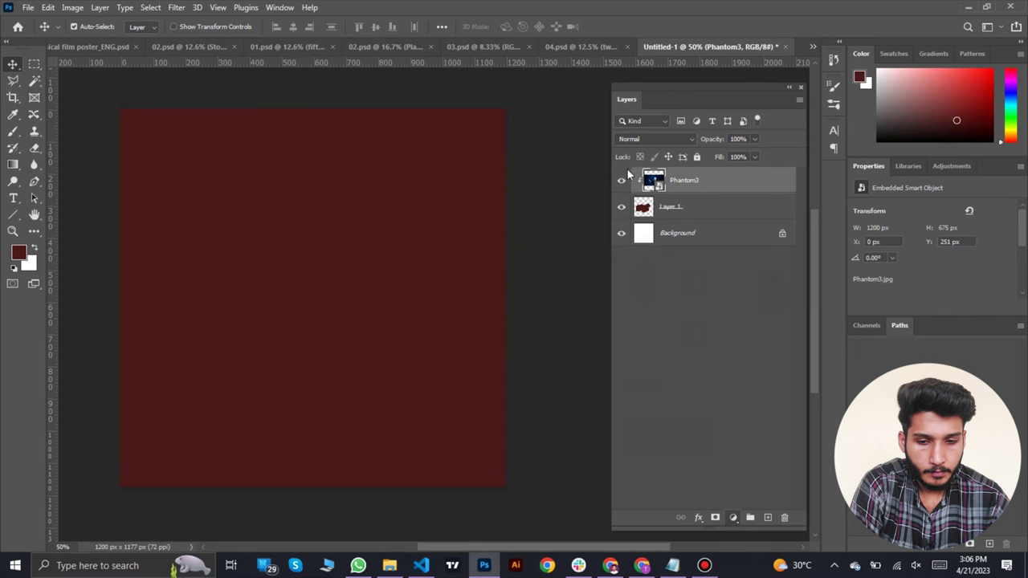
Step: Clip a pure red ff0000 fill at 62% opacity in Color blend to Phantom3, then close Untitled-1
type("ff0000")
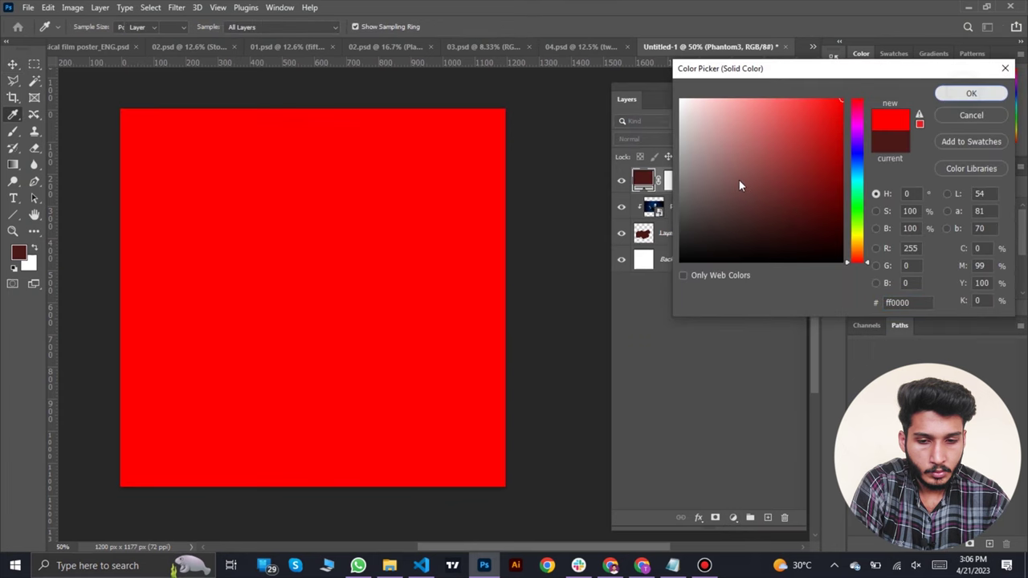
key("Return")
left_click(734, 155)
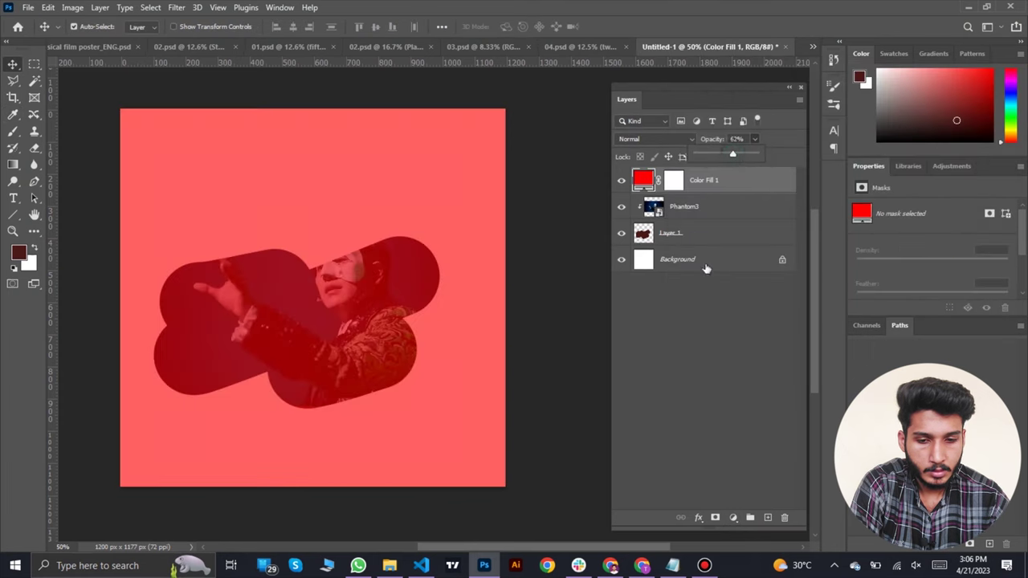
left_click(713, 193, "alt")
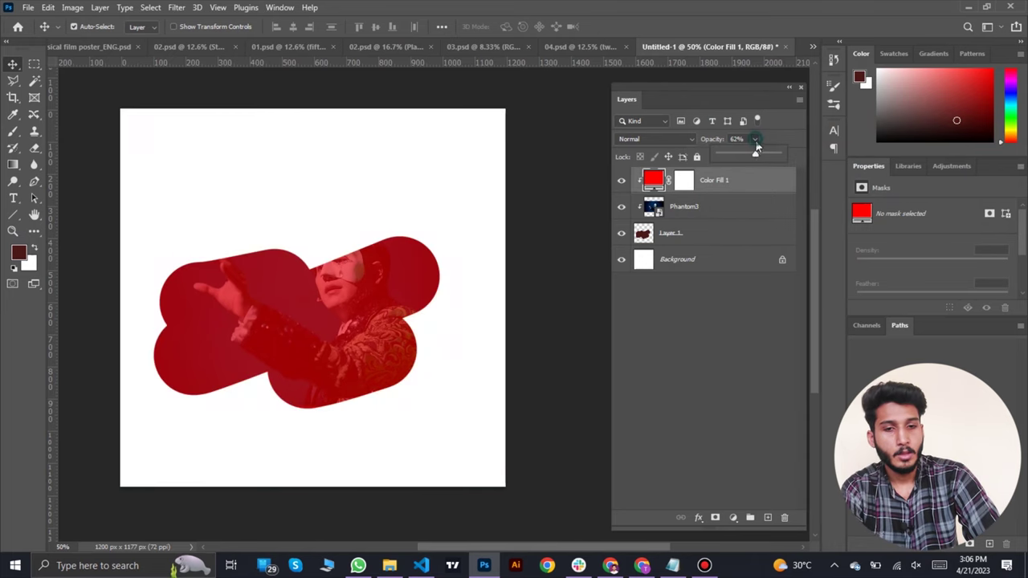
left_click(679, 139)
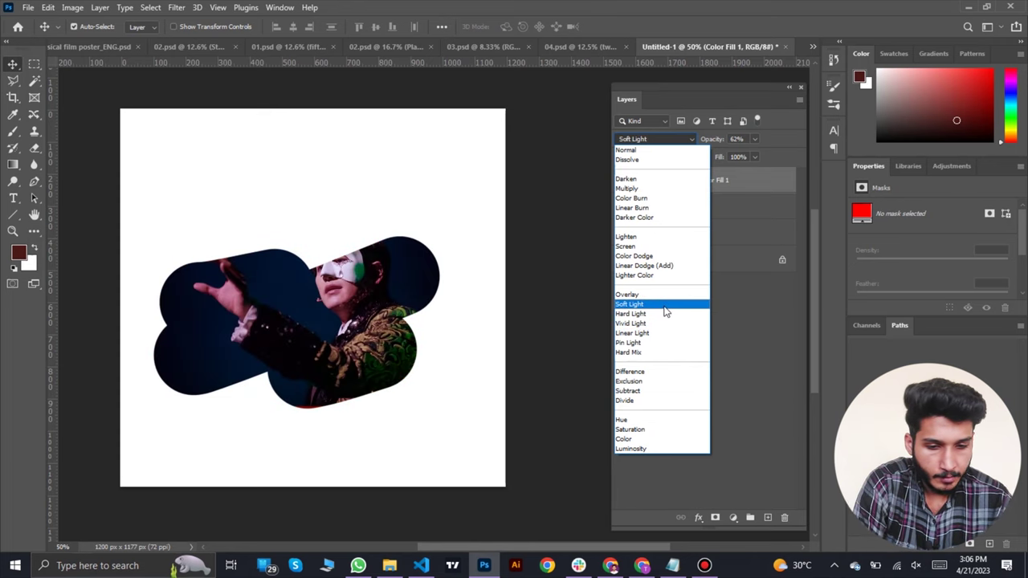
left_click(657, 439)
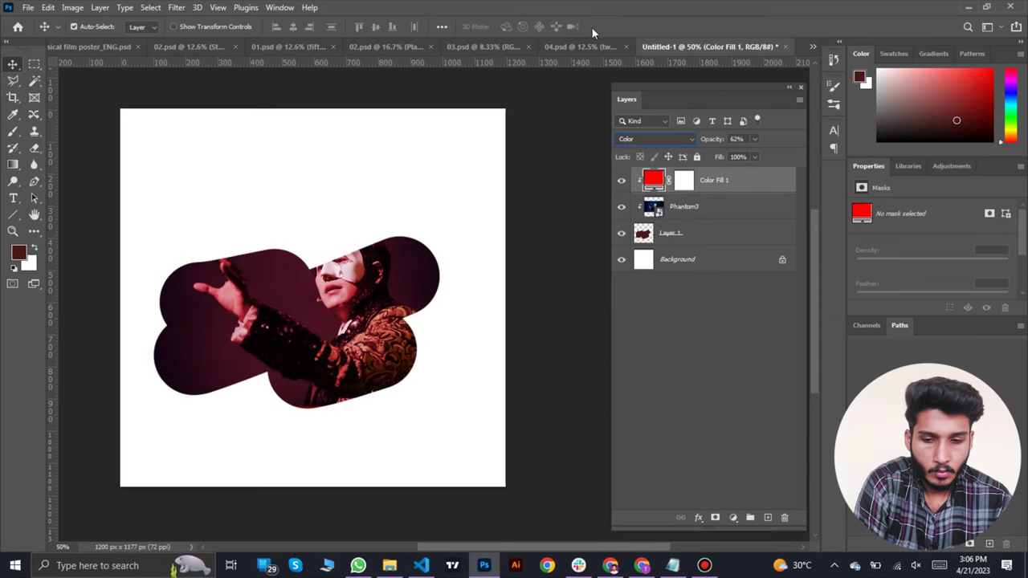
left_click(786, 45)
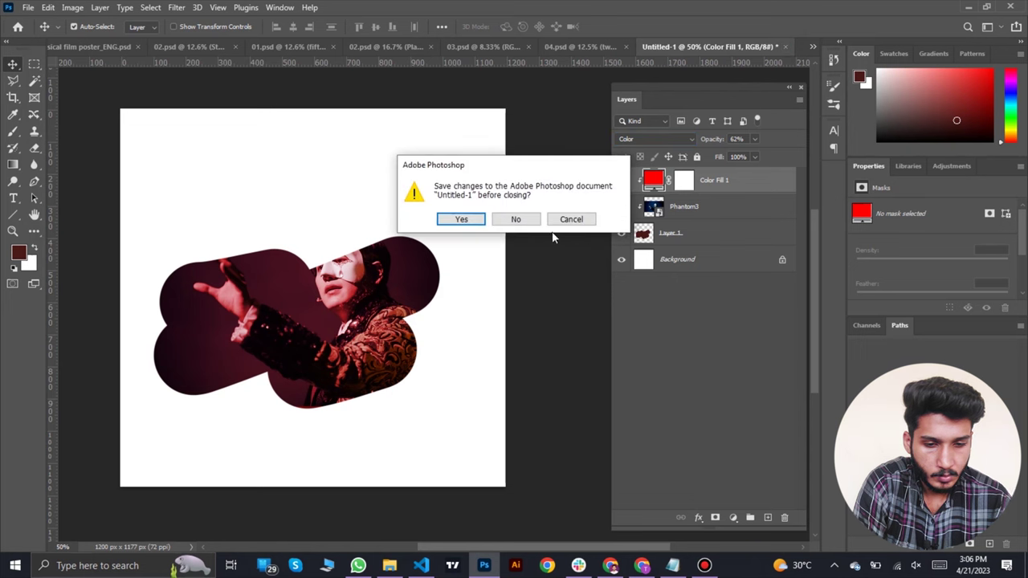
Step: Discard Untitled-1's changes and reveal 02.psd's hidden title, date and tour-dates layers
left_click(522, 218)
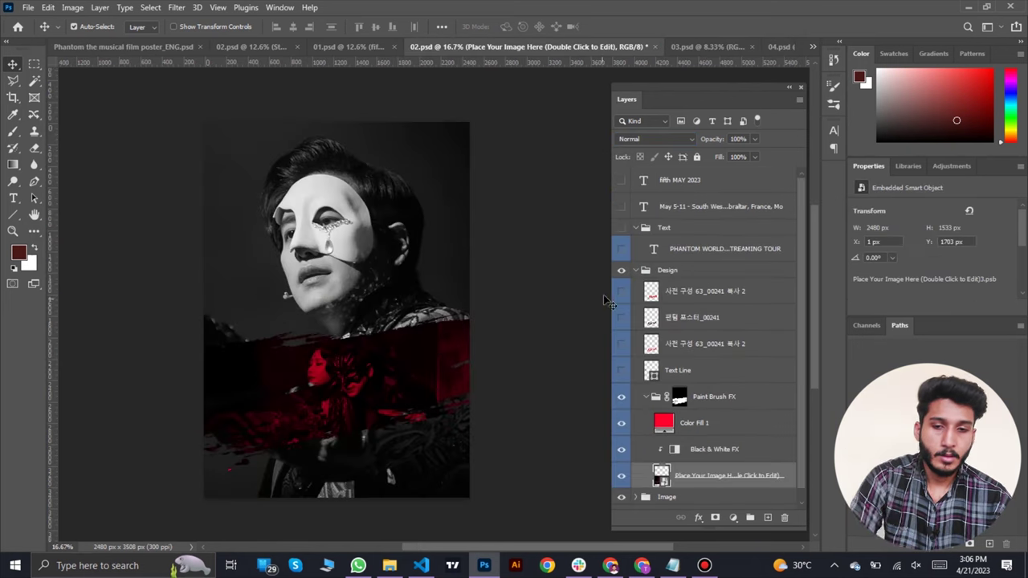
left_click_drag(623, 295, 625, 382)
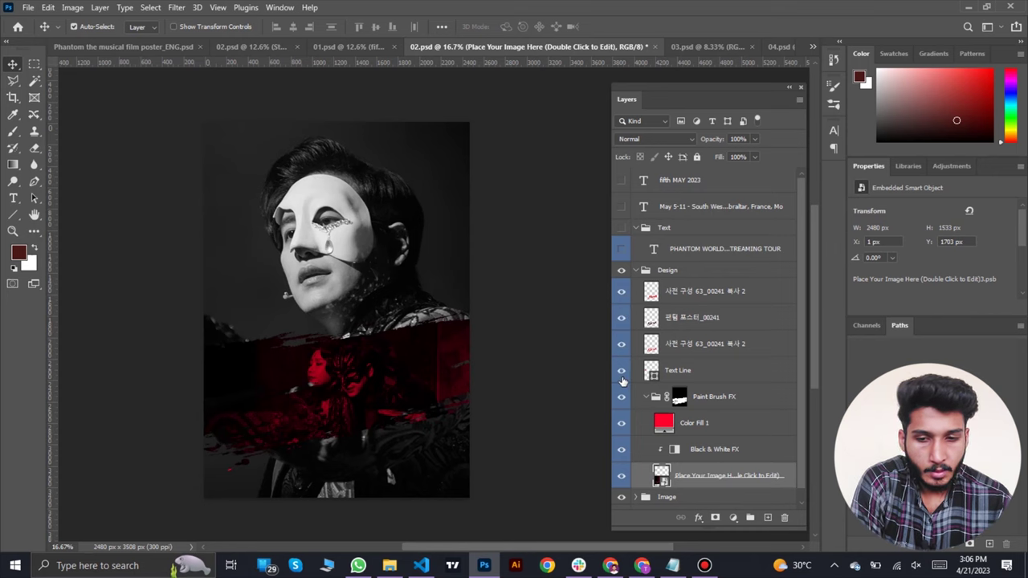
left_click(225, 304)
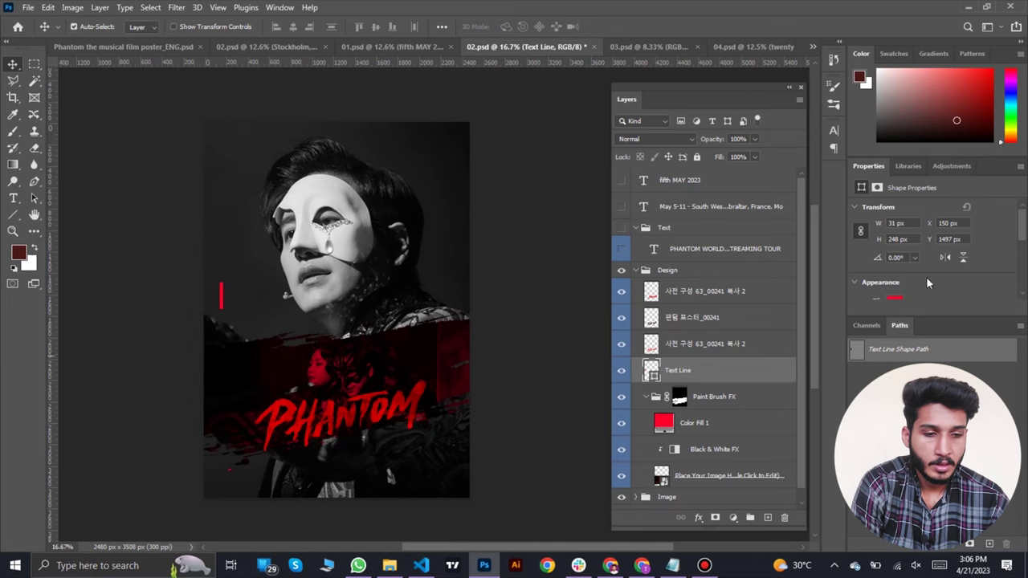
left_click(621, 249)
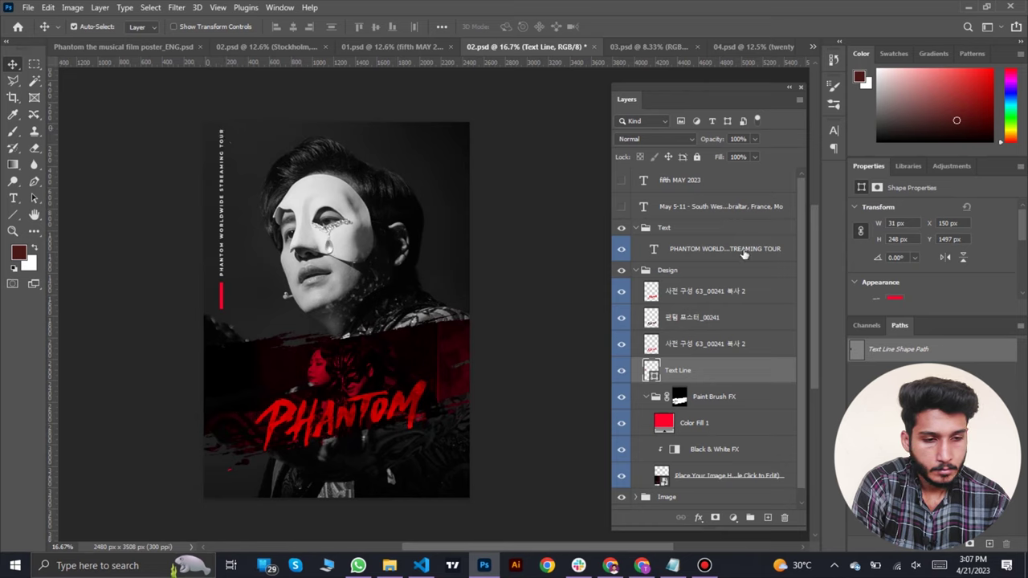
left_click(623, 182)
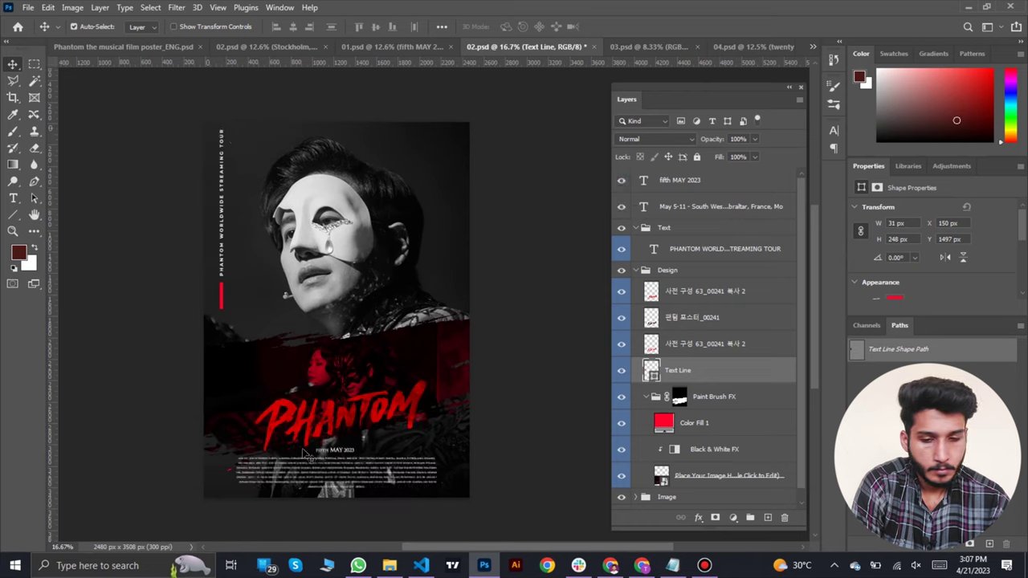
left_click(715, 206)
Step: Set the May 5-11 tour-dates text to 10 pt size with 8 pt leading
left_click(964, 288)
left_click(973, 239)
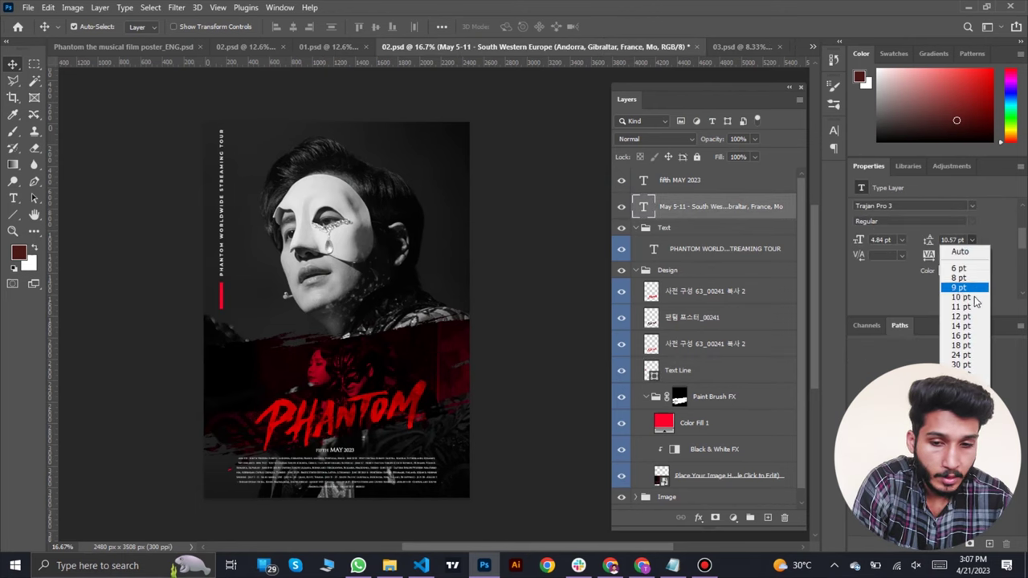
left_click(963, 325)
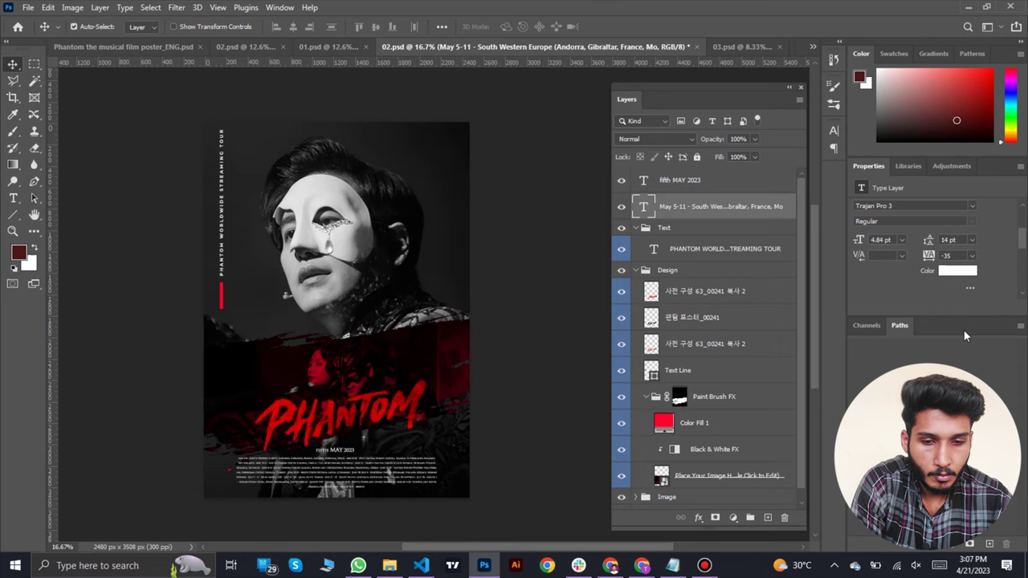
left_click(973, 239)
left_click(982, 297)
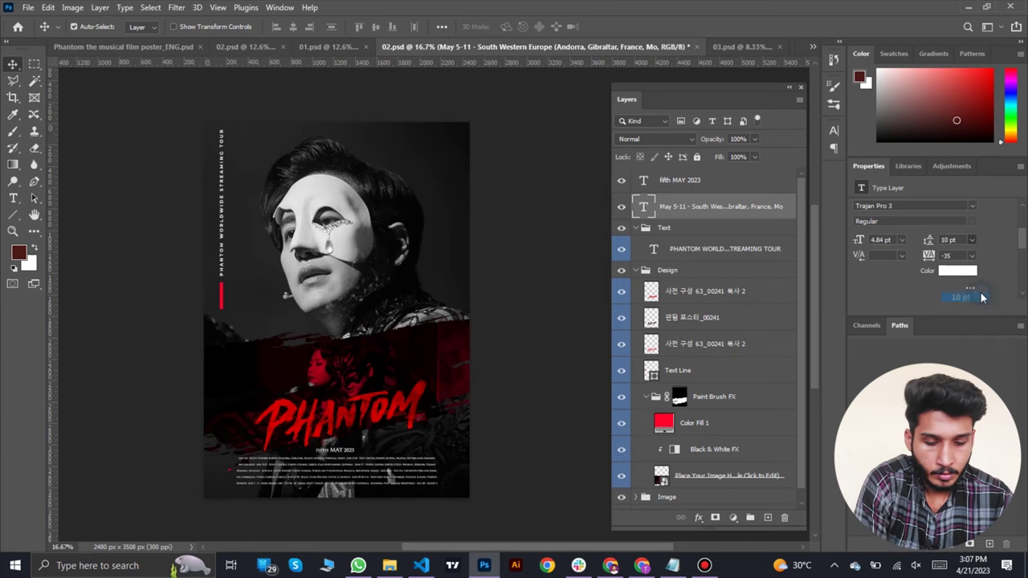
left_click(973, 240)
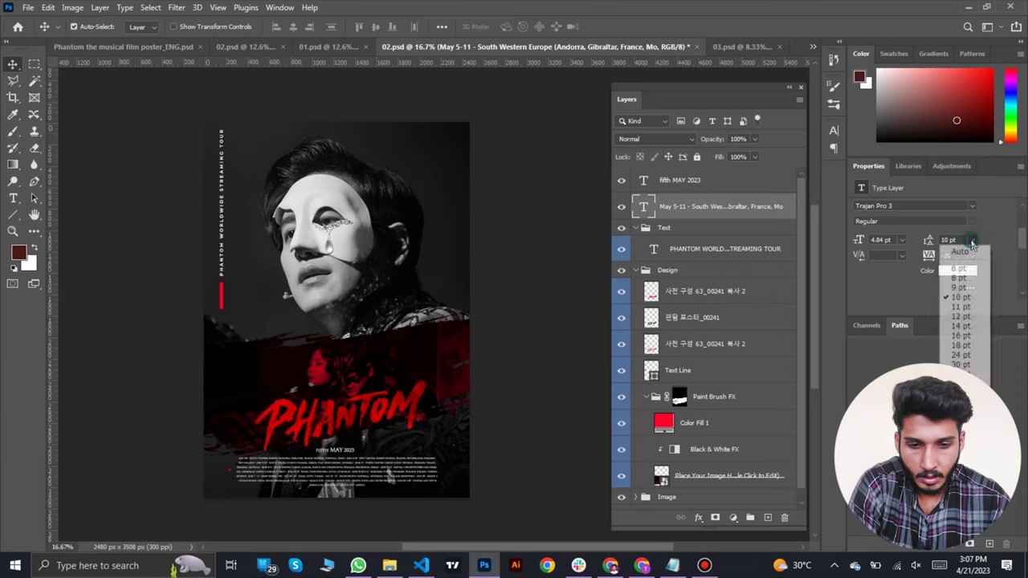
left_click(968, 278)
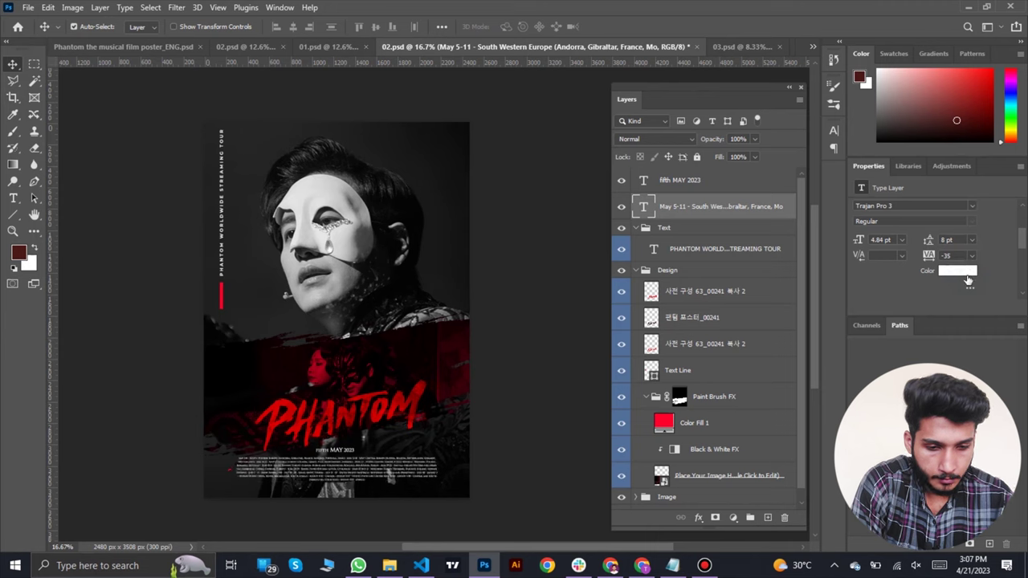
left_click(567, 329)
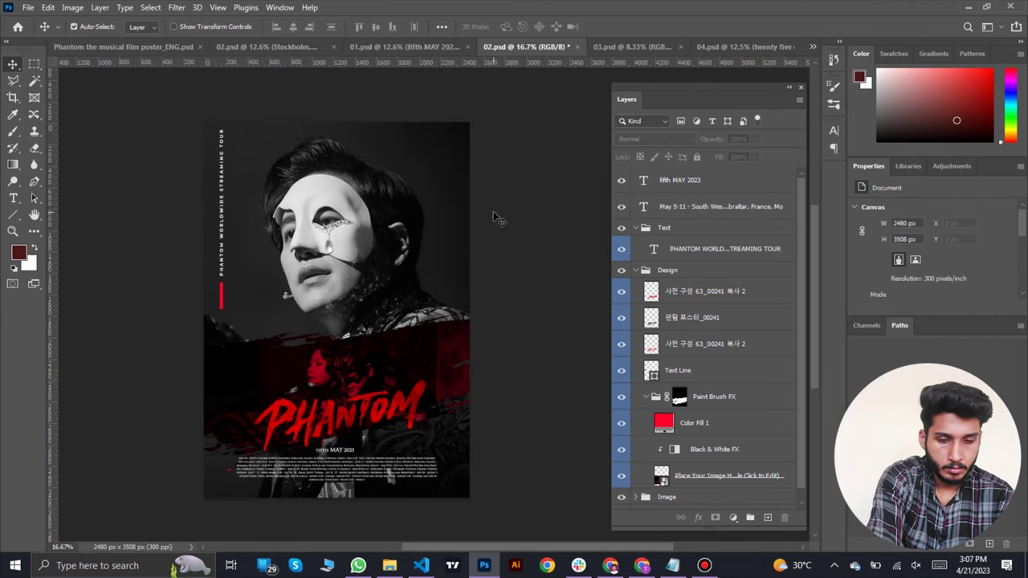
Step: In 03.psd, inspect the tour-dates and photo layers, then solo Layer 1's visibility
left_click(610, 48)
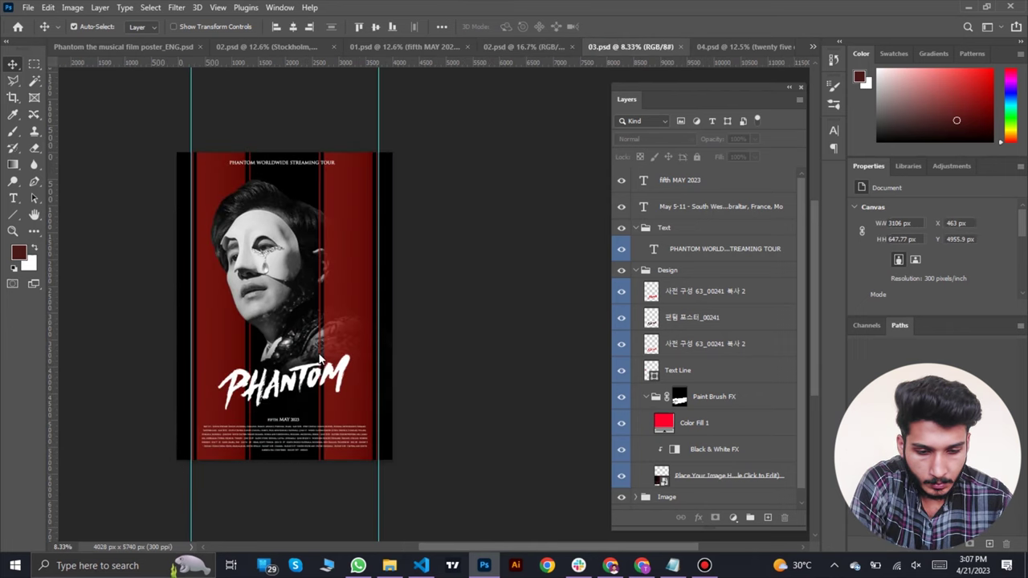
scroll(213, 353, "up", 2, "alt")
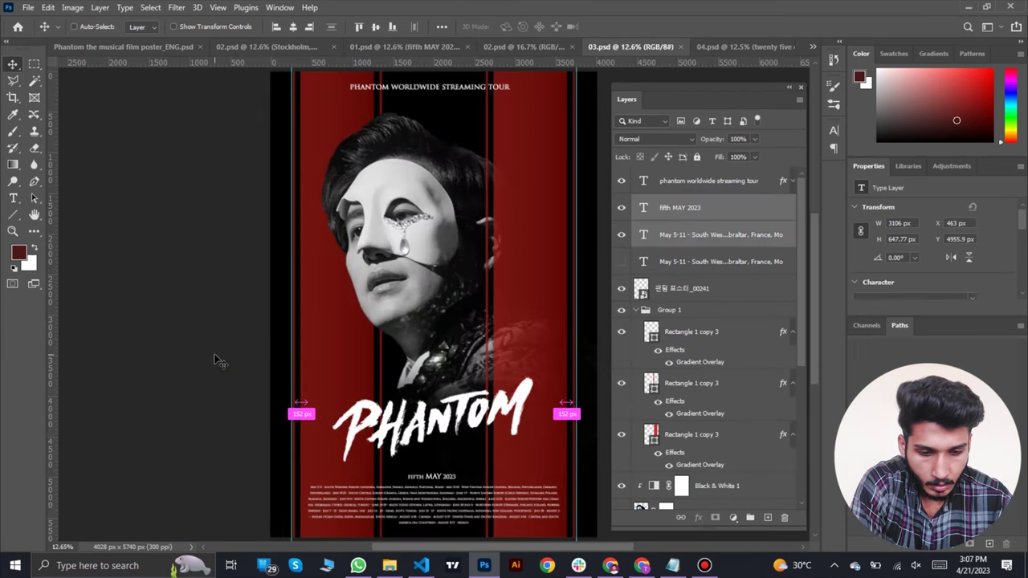
scroll(214, 359, "down", 1, "alt")
scroll(241, 350, "right", 3)
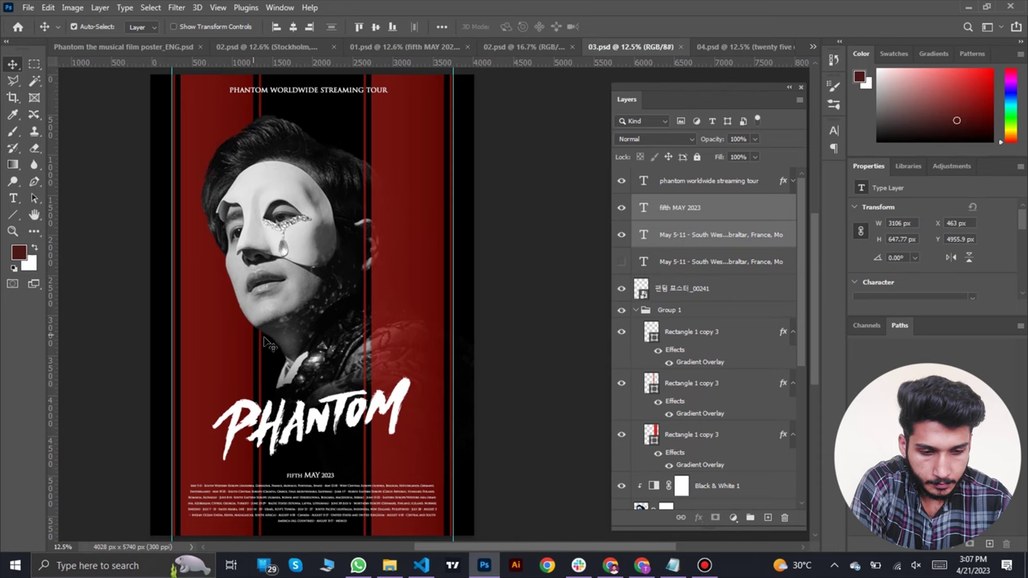
left_click(698, 263)
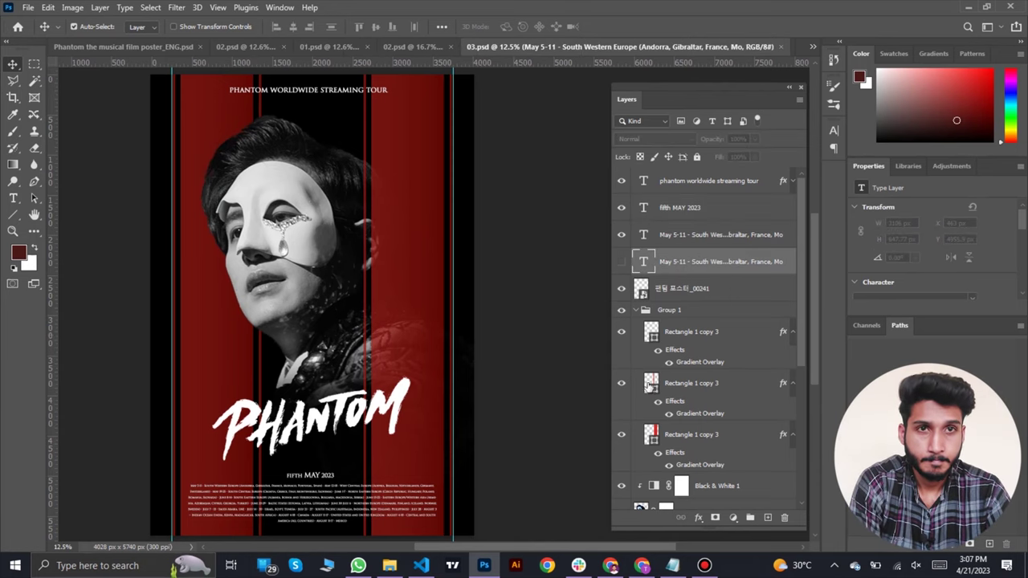
left_click(691, 289)
scroll(688, 402, "down", 5)
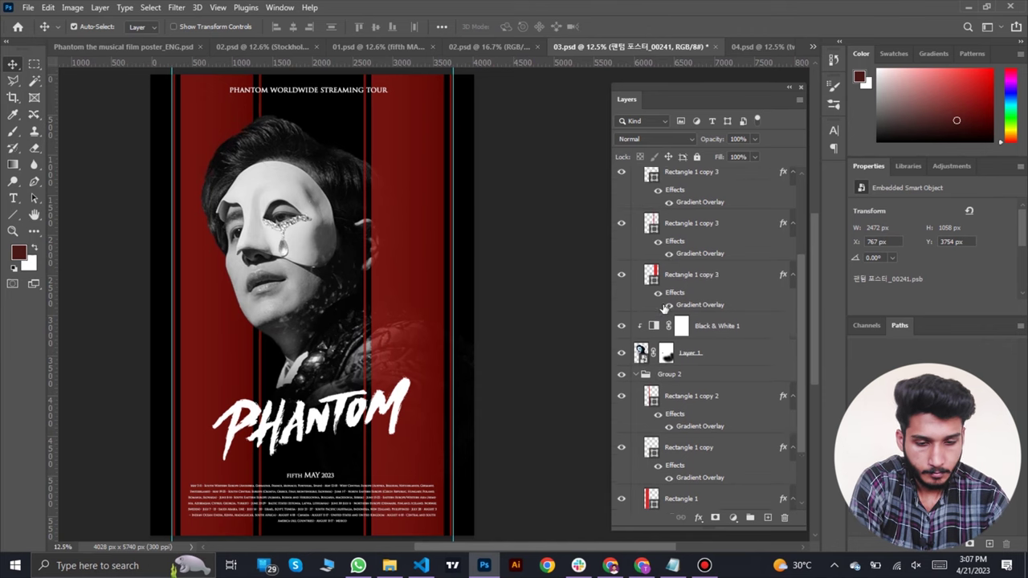
scroll(688, 450, "up", 5)
left_click(623, 486, "alt")
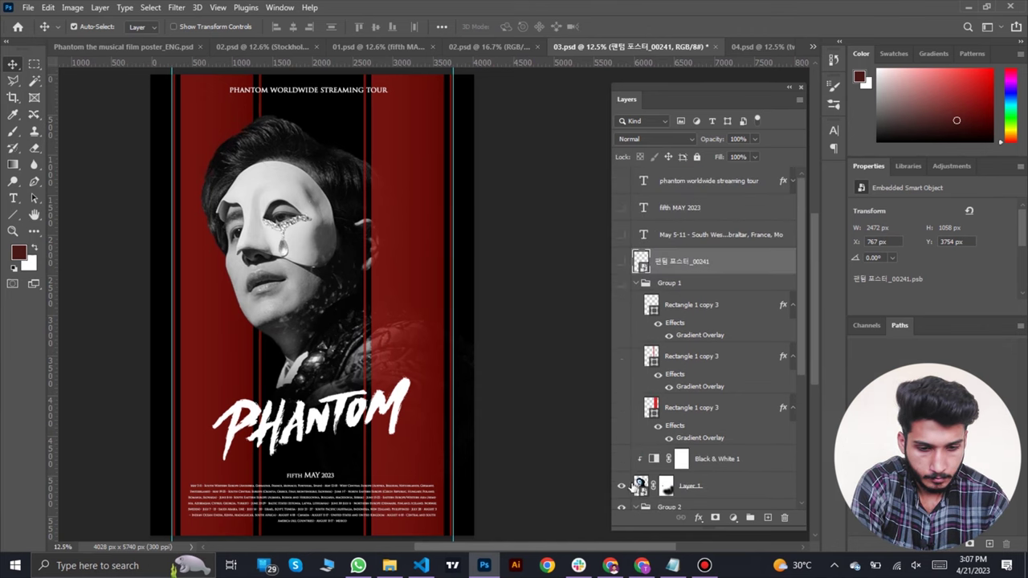
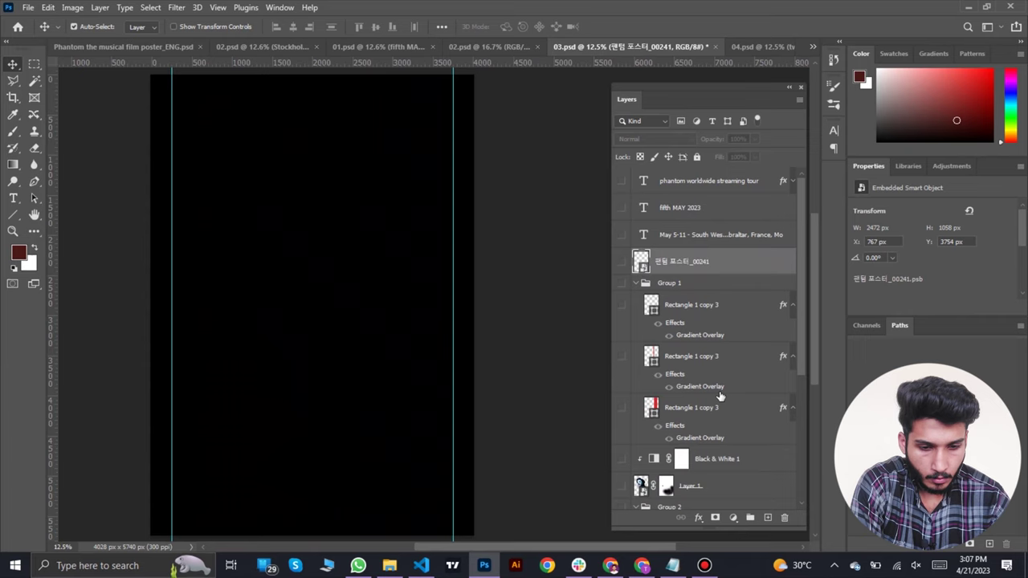
Step: Compare the red stripe group and black fill on and off, collapsing Groups 1 and 2
scroll(691, 401, "down", 5)
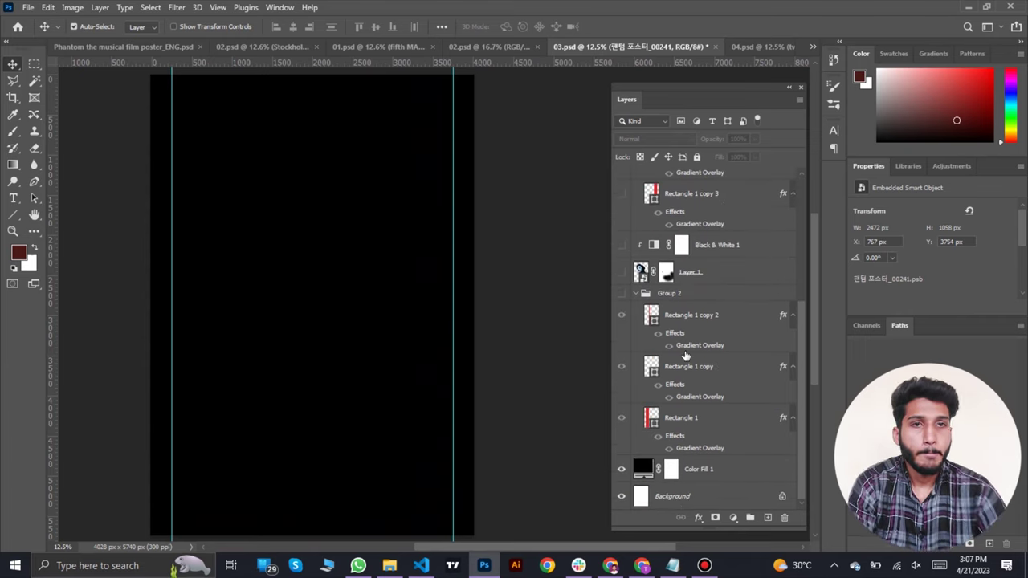
left_click(621, 293)
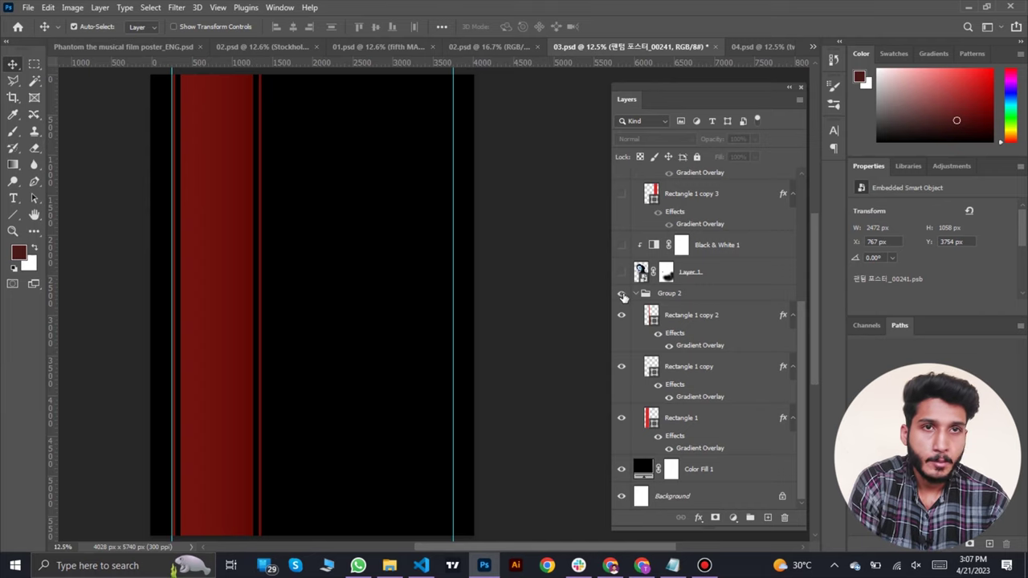
left_click(622, 294)
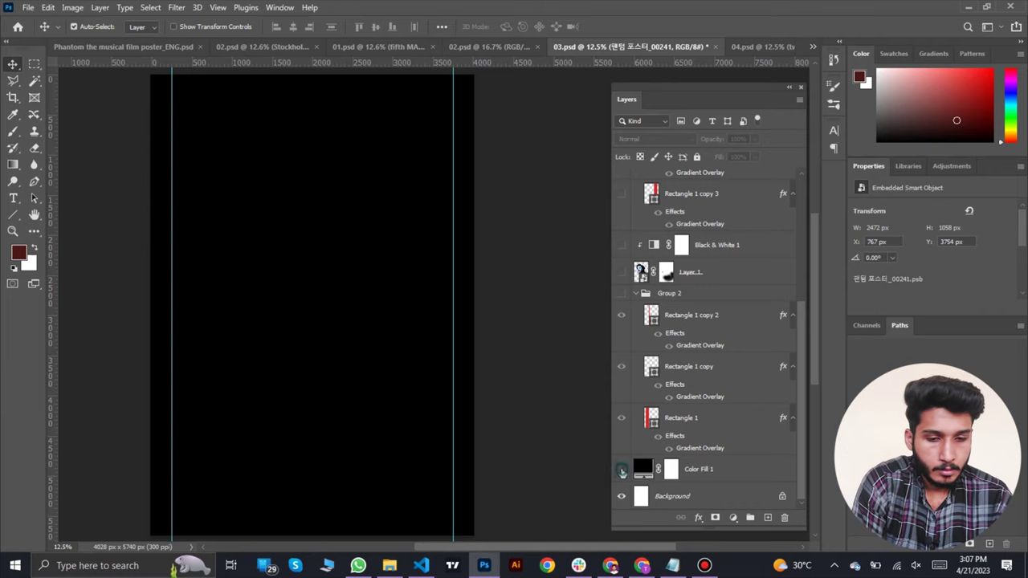
left_click(622, 469)
left_click(637, 293)
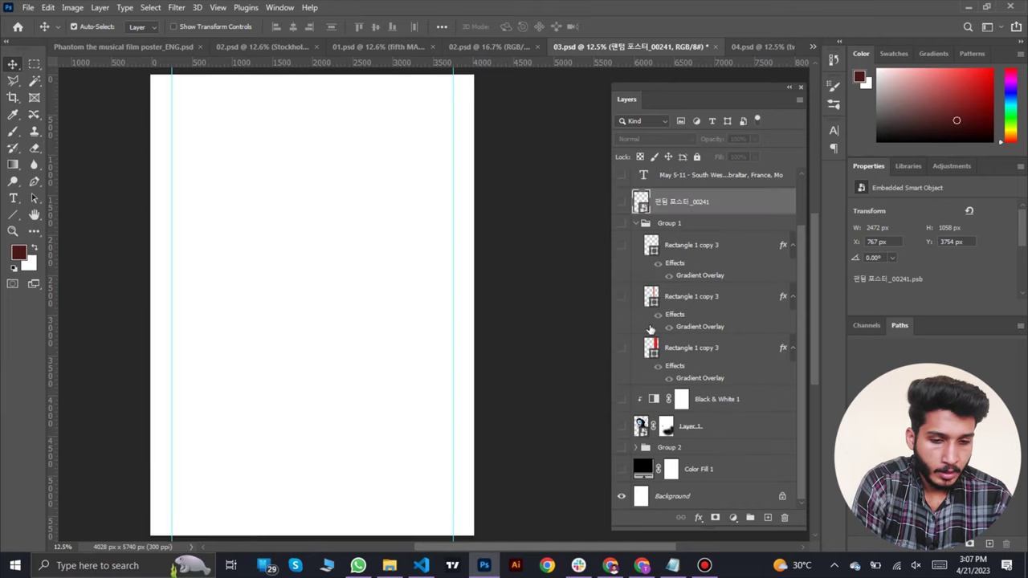
left_click(637, 225)
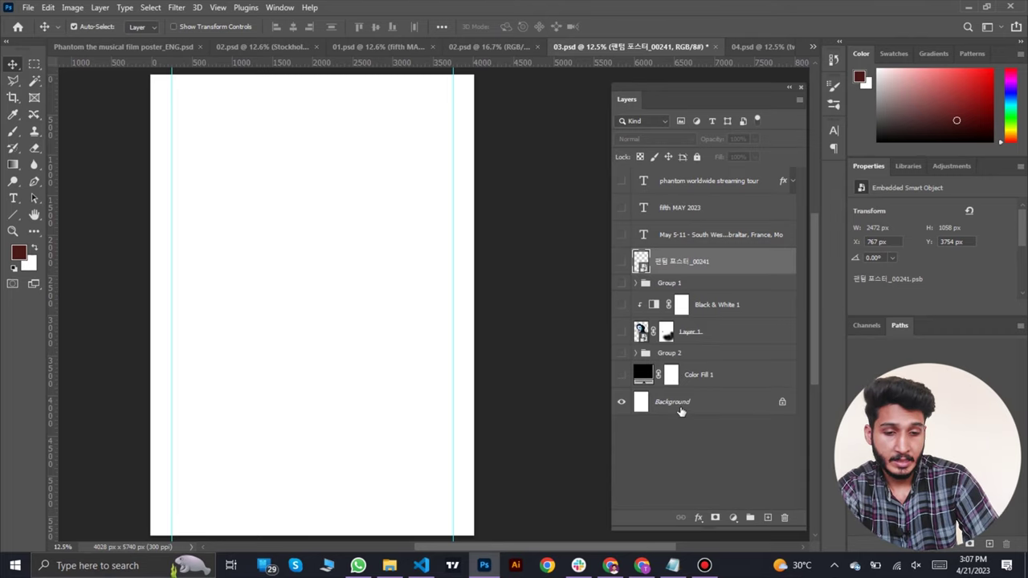
left_click(621, 375)
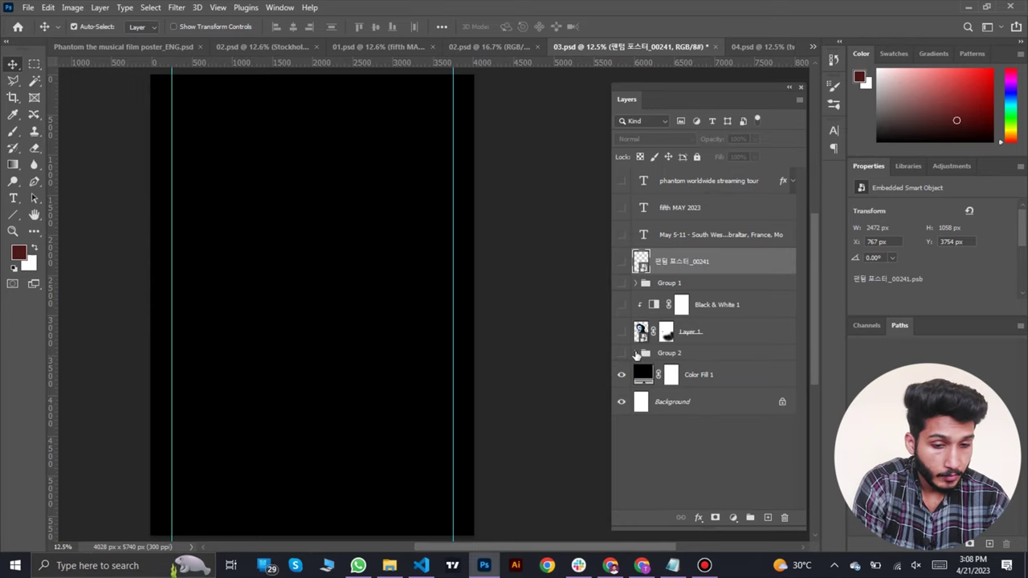
Step: Show Group 2's red stripes and open Layer Style for the wide Rectangle 1 stripe
left_click(636, 354)
scroll(694, 374, "down", 1)
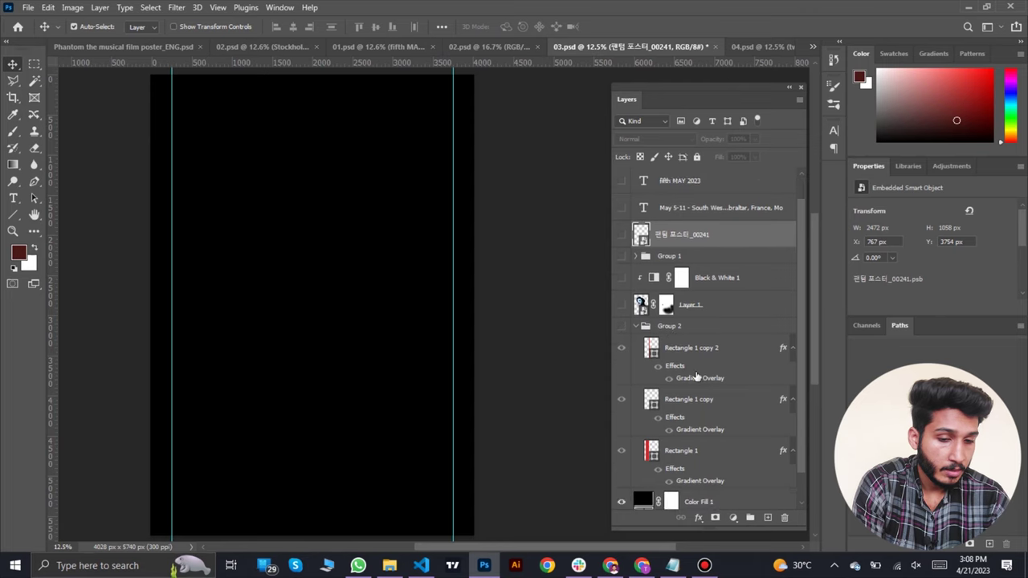
scroll(659, 345, "down", 1)
left_click(622, 295)
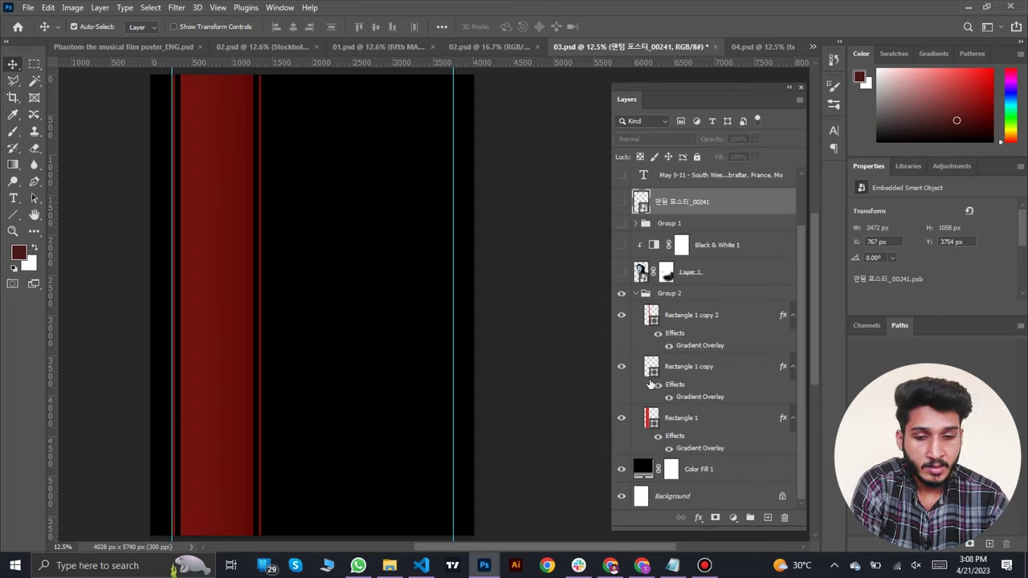
left_click(622, 419)
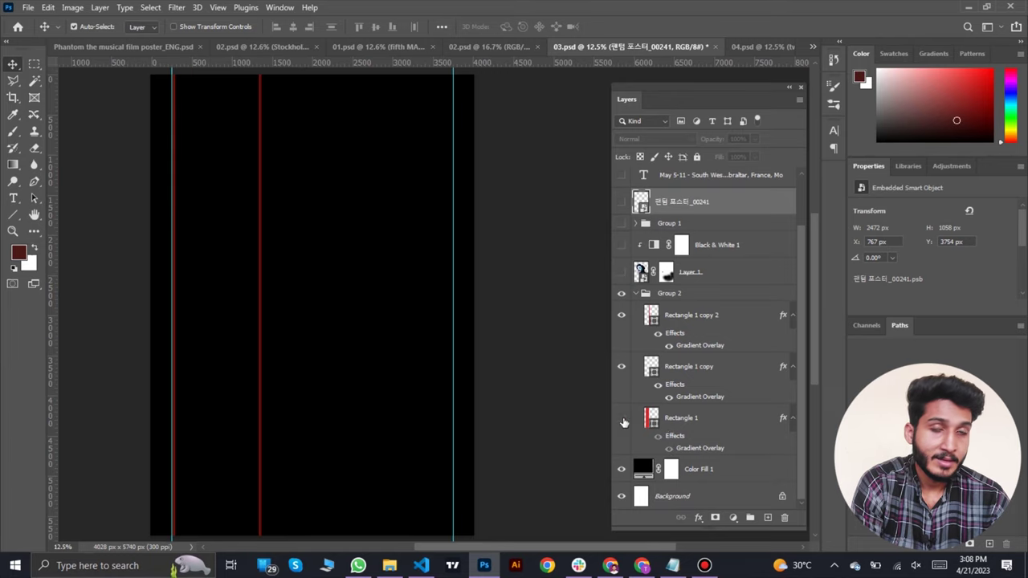
left_click(622, 418)
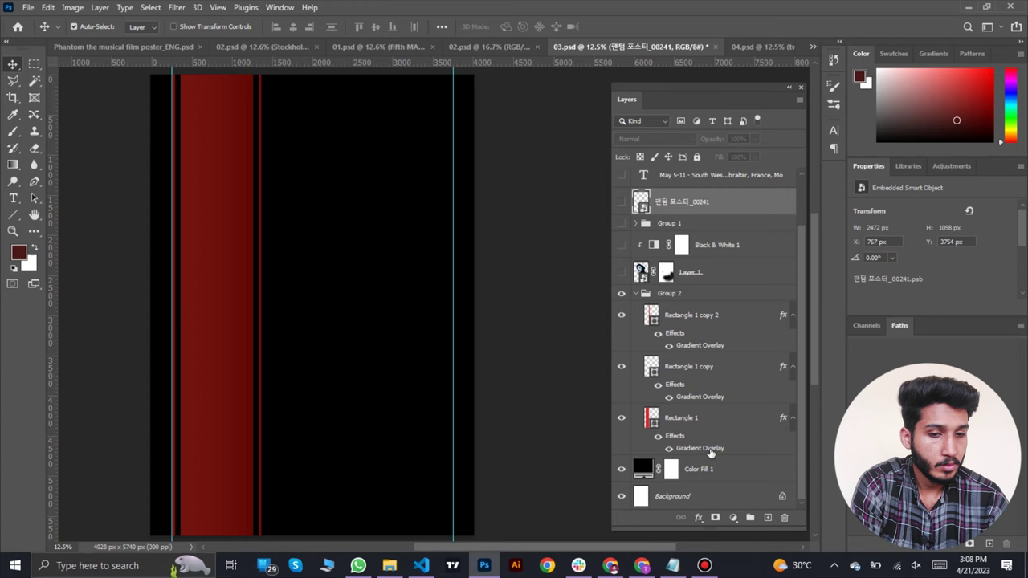
left_click(717, 421)
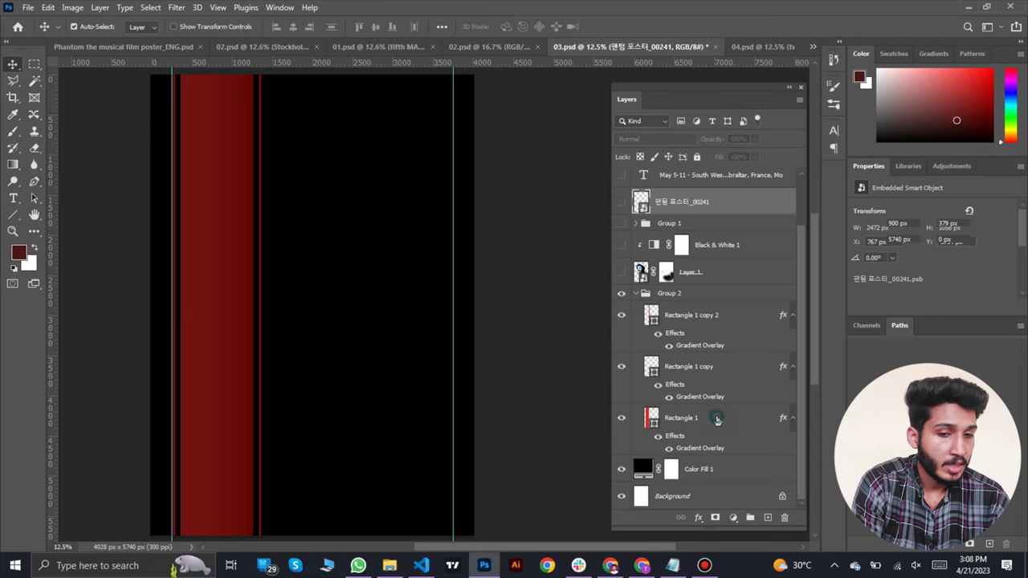
double_click(718, 421)
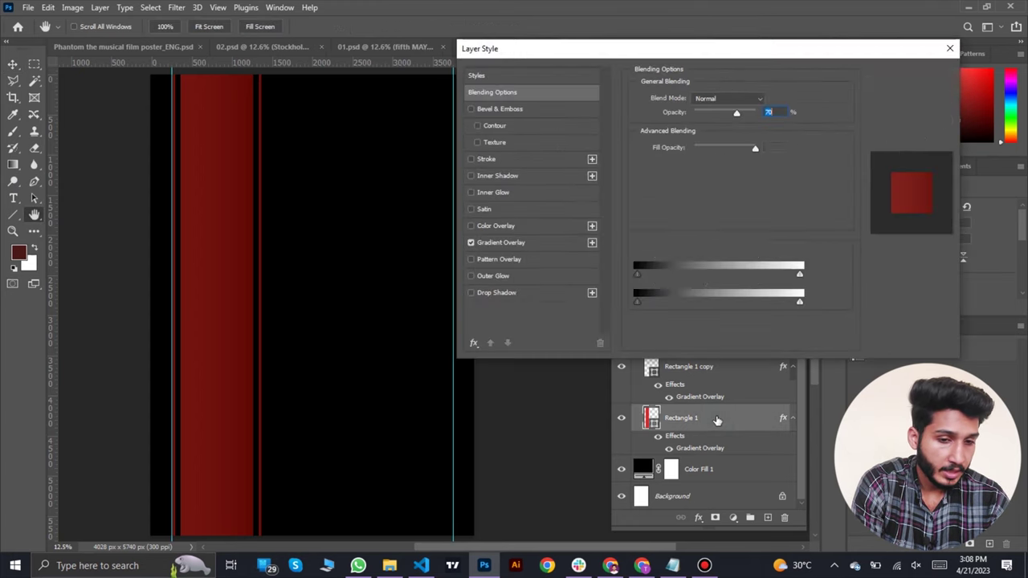
Step: Keep the gradient overlay's left stop at 870a04, set the right stop to a61f18, and apply
left_click(532, 241)
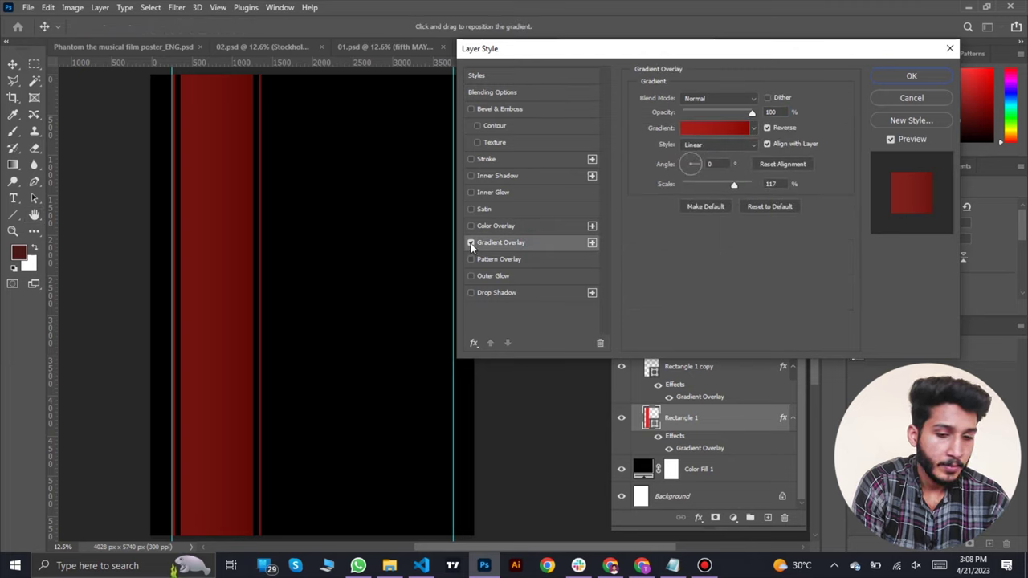
left_click(714, 131)
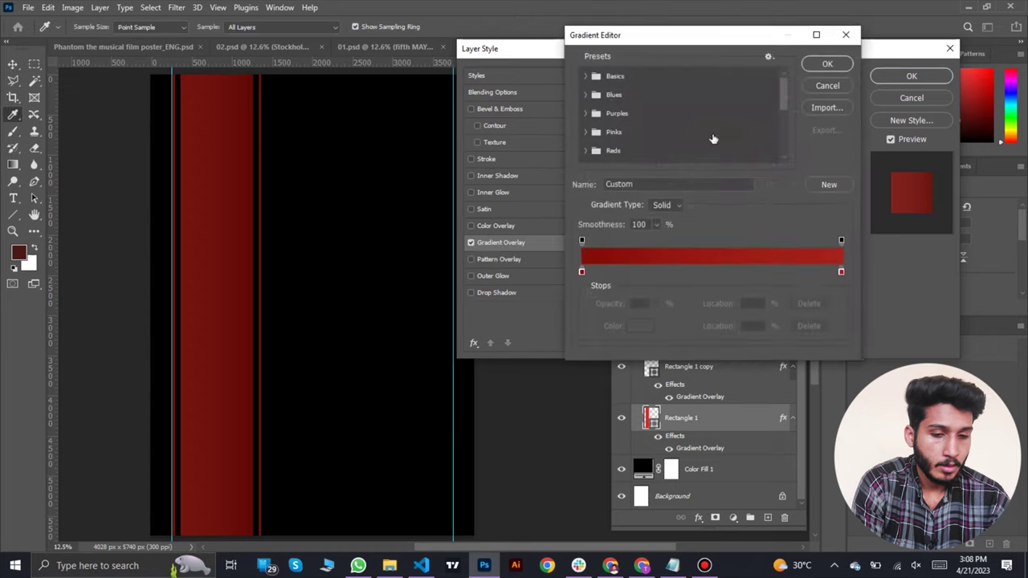
left_click(582, 272)
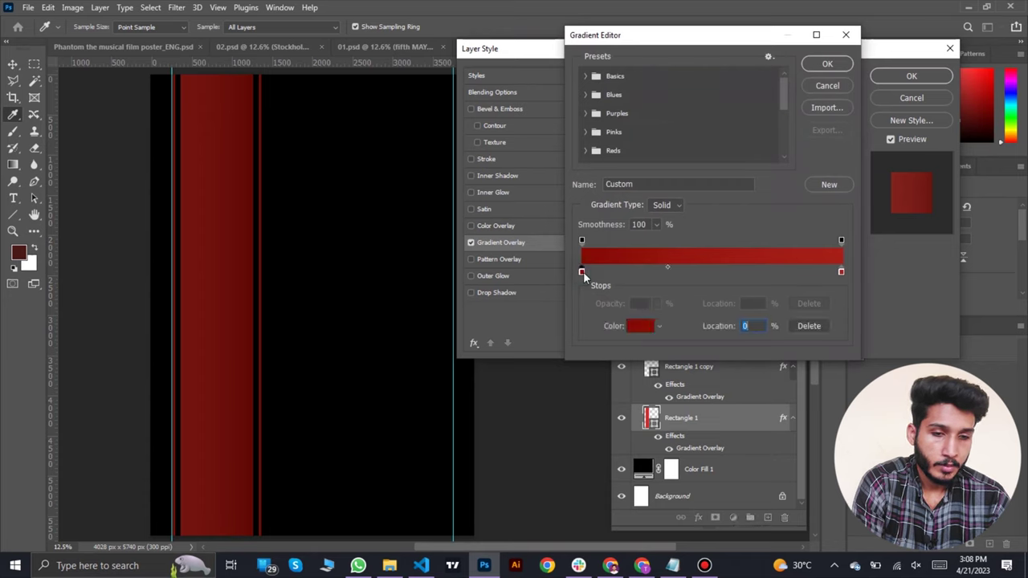
left_click(640, 330)
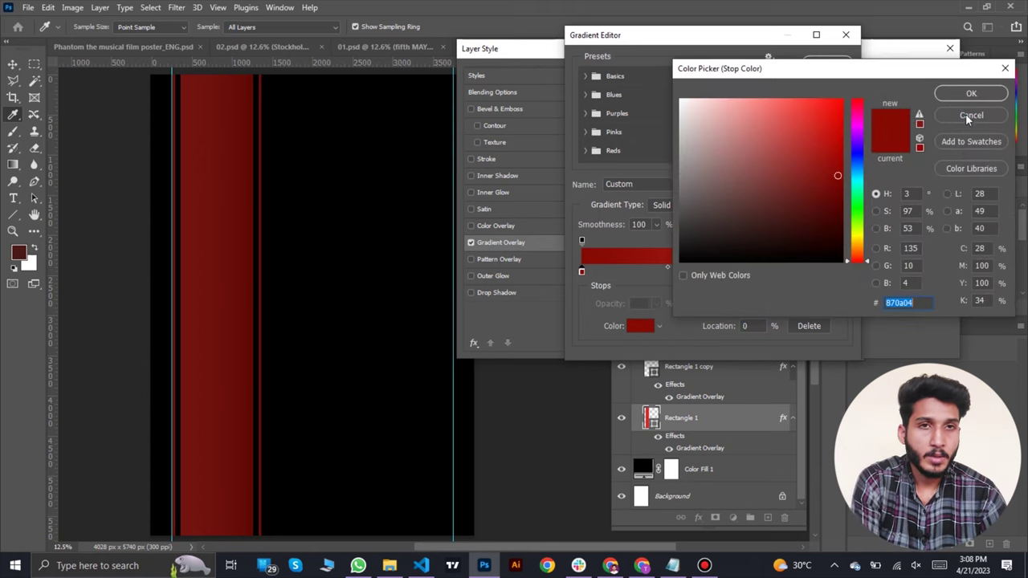
left_click(967, 116)
left_click(842, 273)
left_click(642, 326)
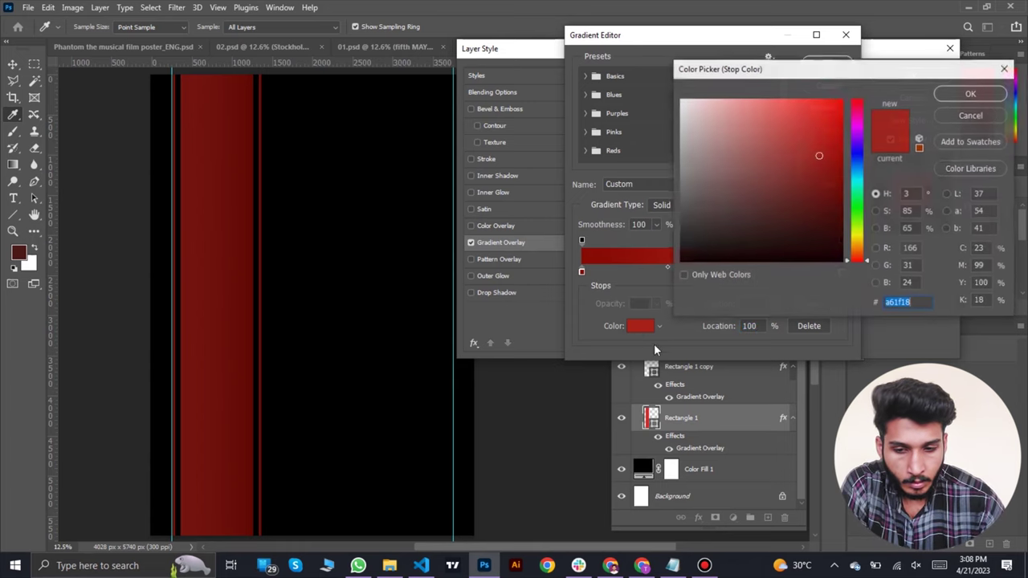
left_click(969, 94)
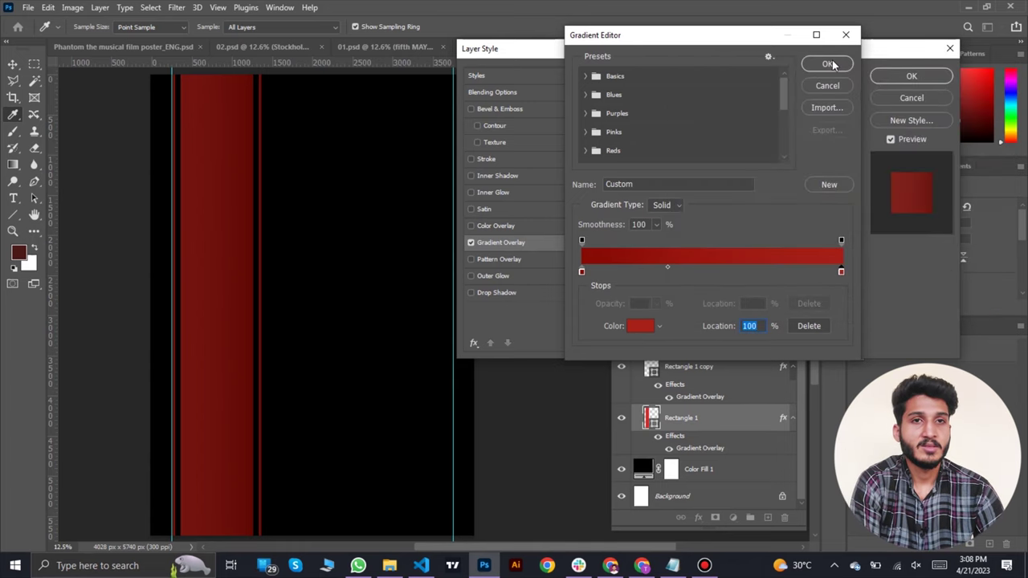
left_click(832, 65)
left_click(897, 79)
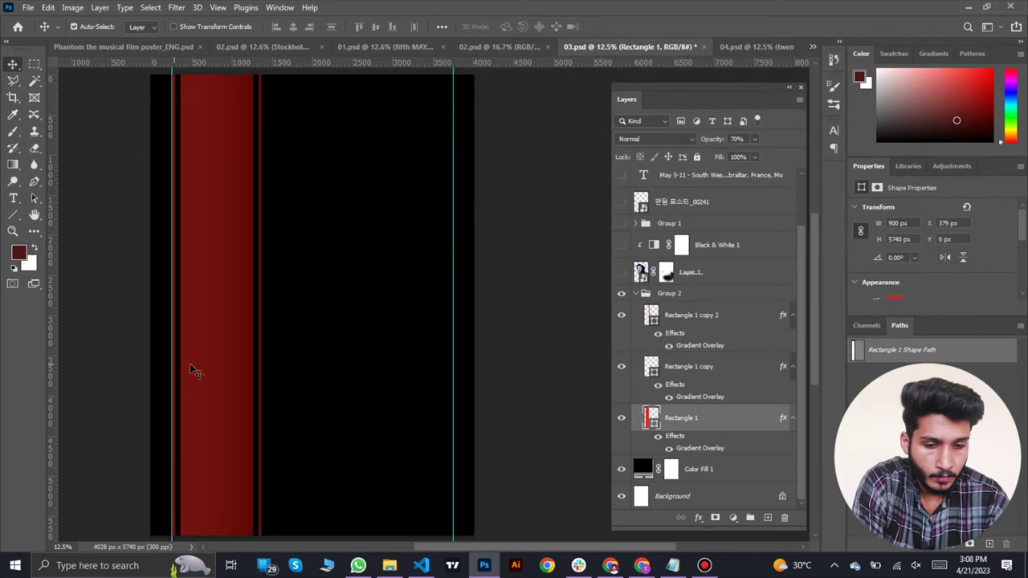
Step: Zoom out to 8.33% to fit the poster, collapse Group 2, and deselect all layers
key("ctrl+plus")
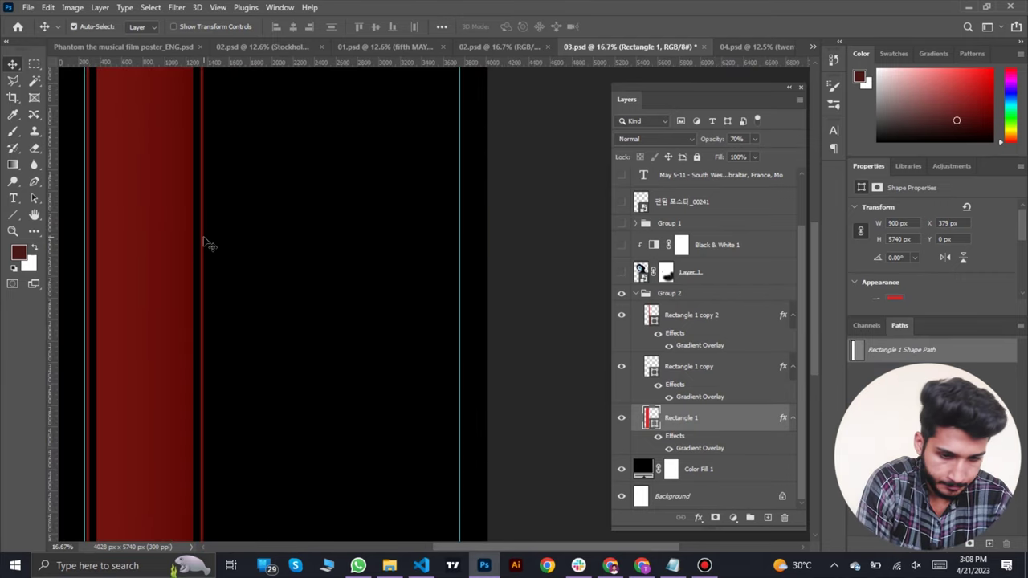
key("ctrl+minus")
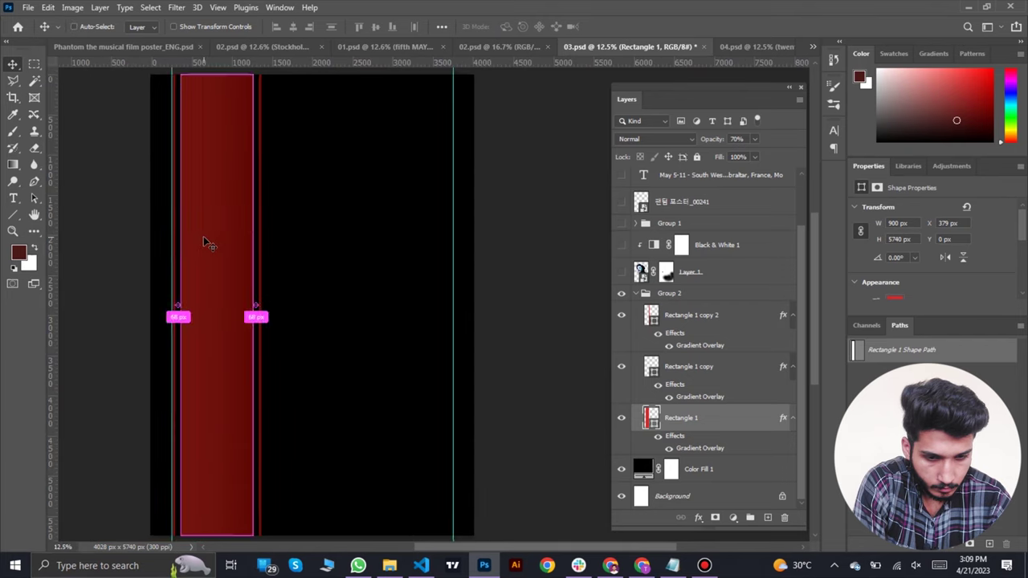
key("ctrl+minus")
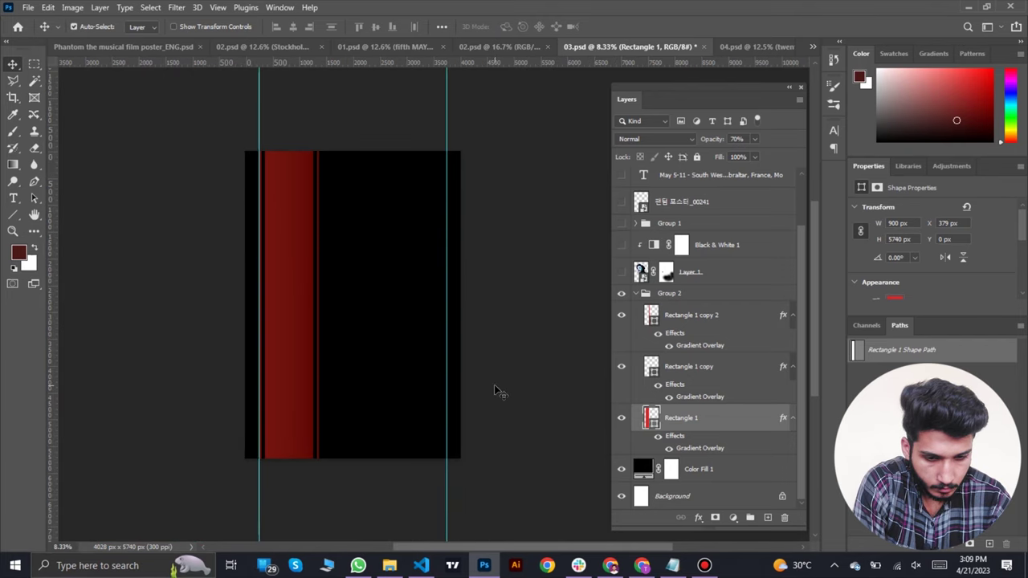
left_click(636, 293)
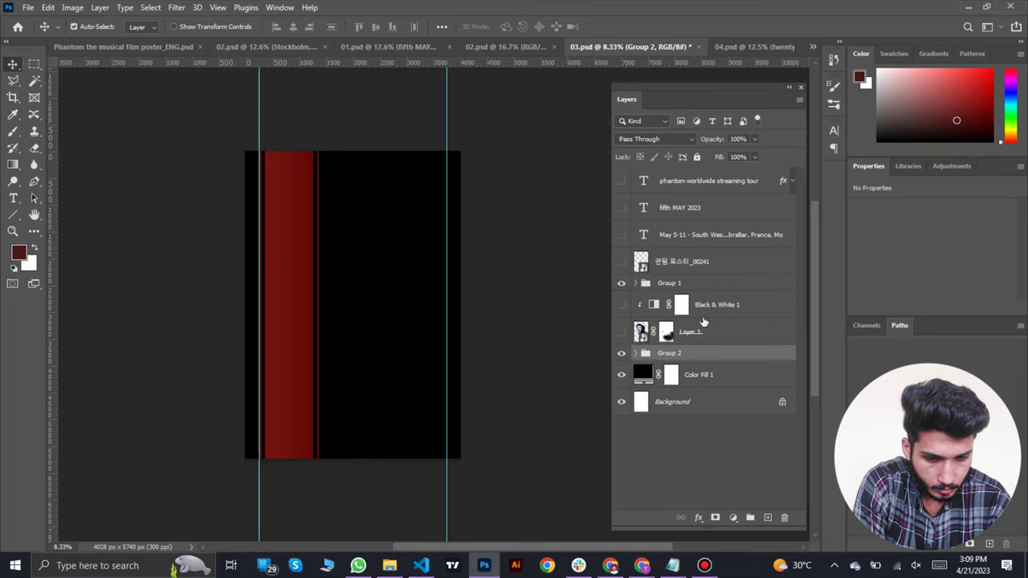
left_click(532, 356)
scroll(536, 358, "up", 1)
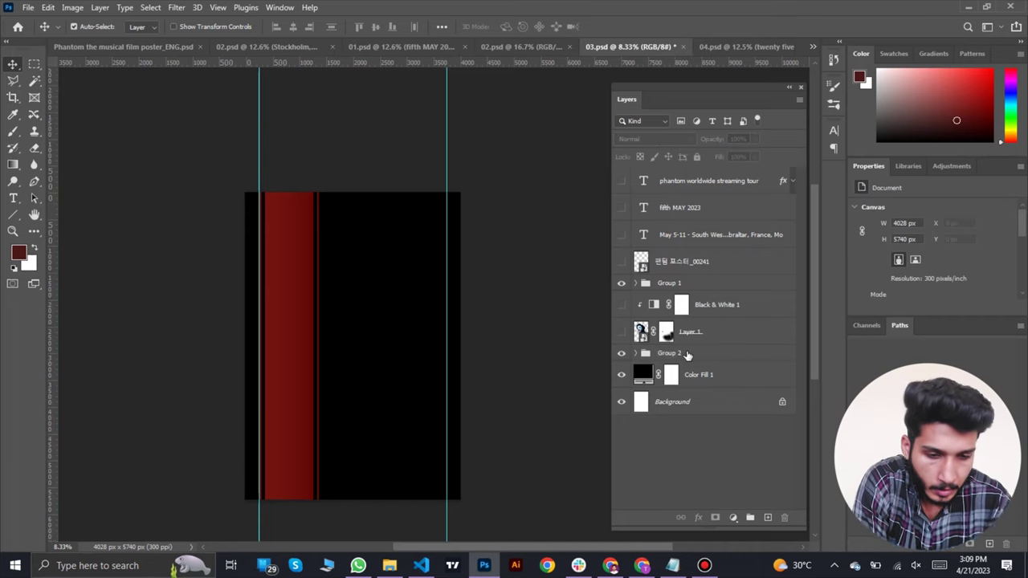
scroll(537, 357, "down", 1)
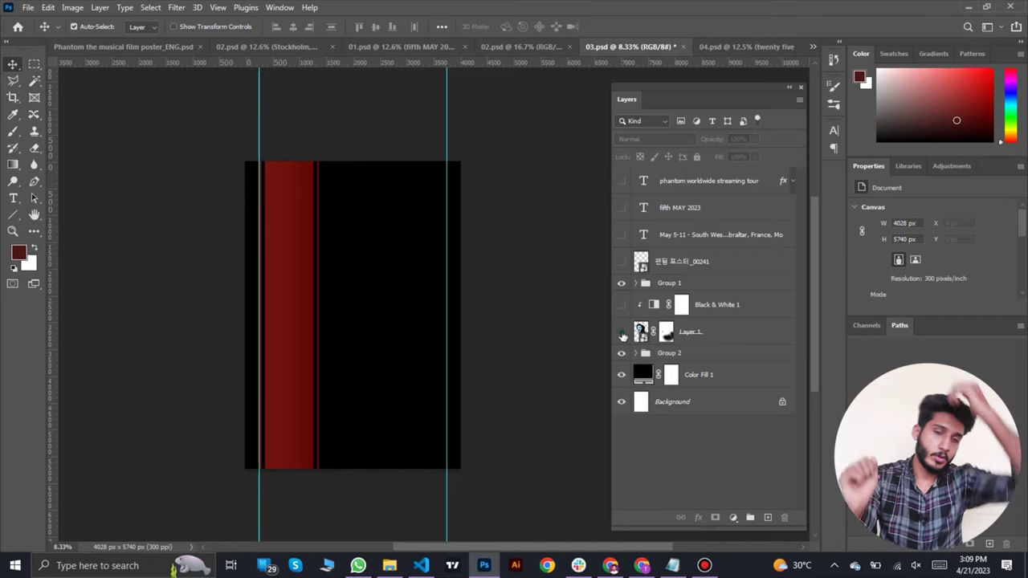
left_click(621, 332)
left_click(621, 306)
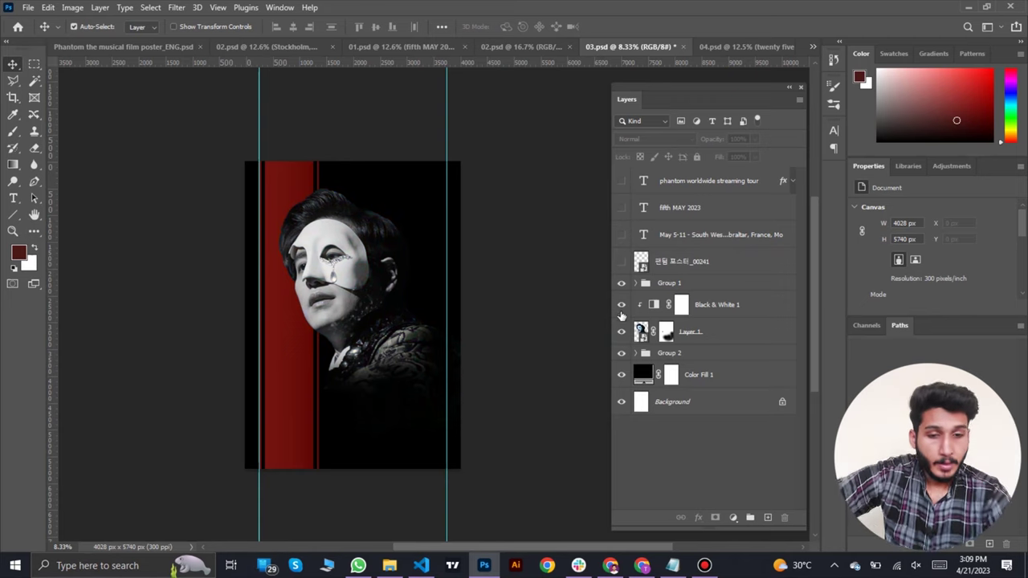
left_click(621, 332)
left_click(621, 332)
left_click(621, 283)
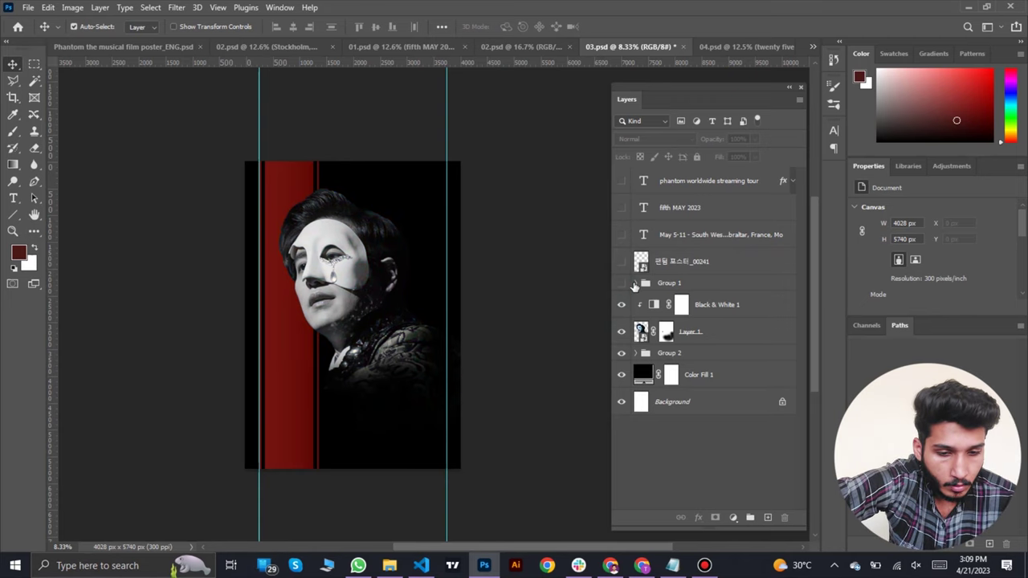
left_click(635, 283)
left_click(621, 282)
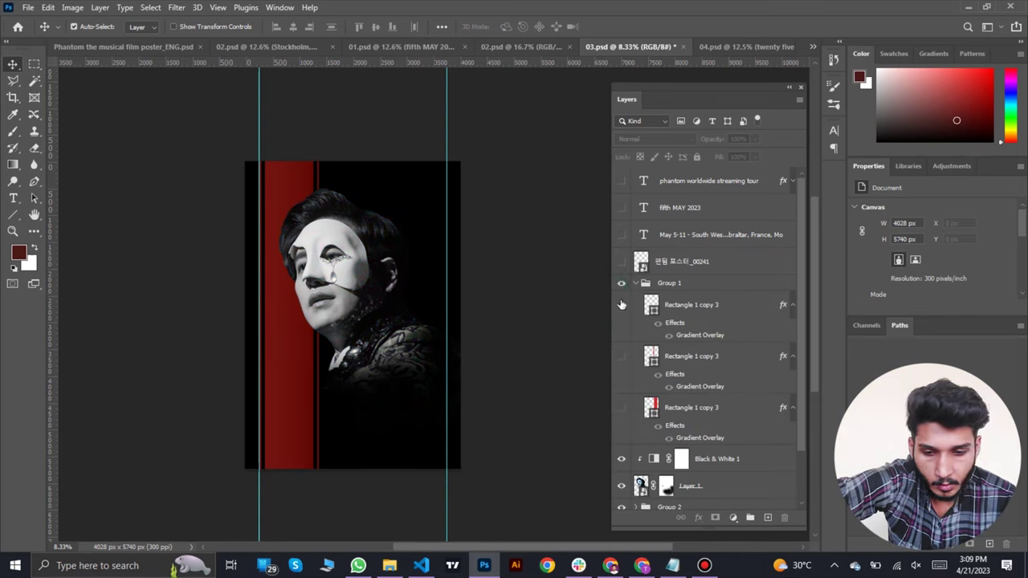
left_click(621, 407)
scroll(655, 295, "down", 1)
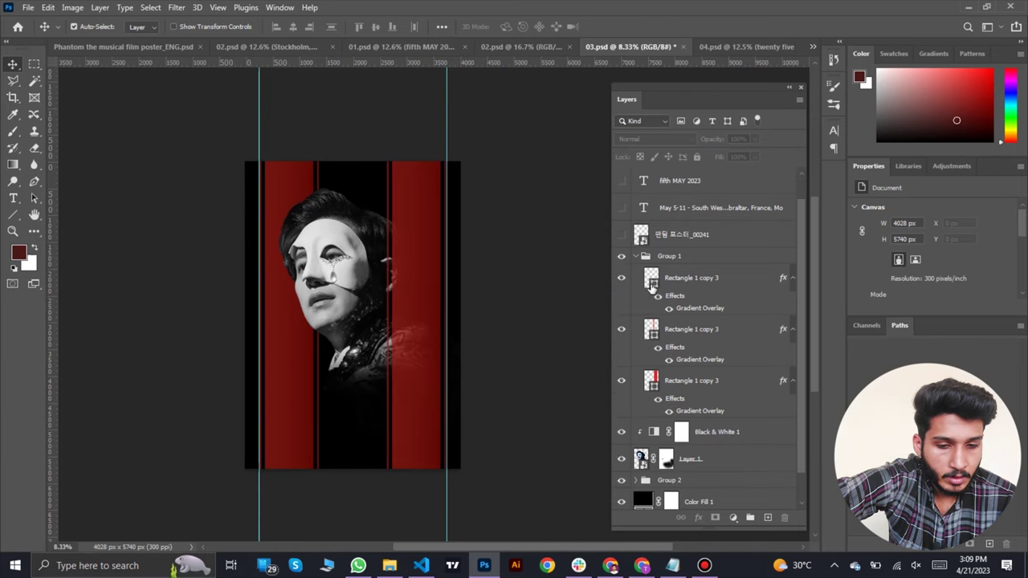
left_click(643, 234)
left_click(635, 256)
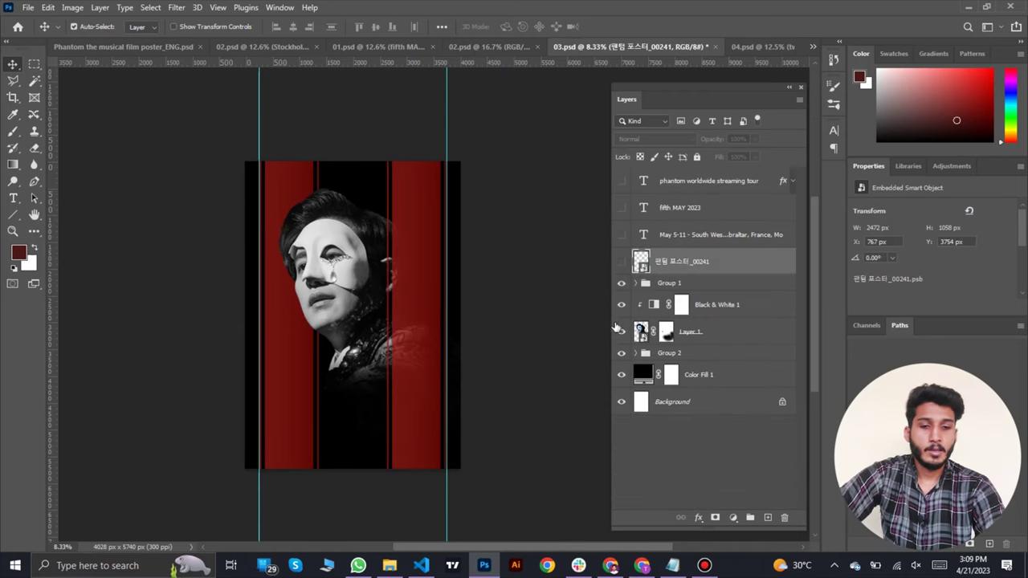
left_click(621, 333)
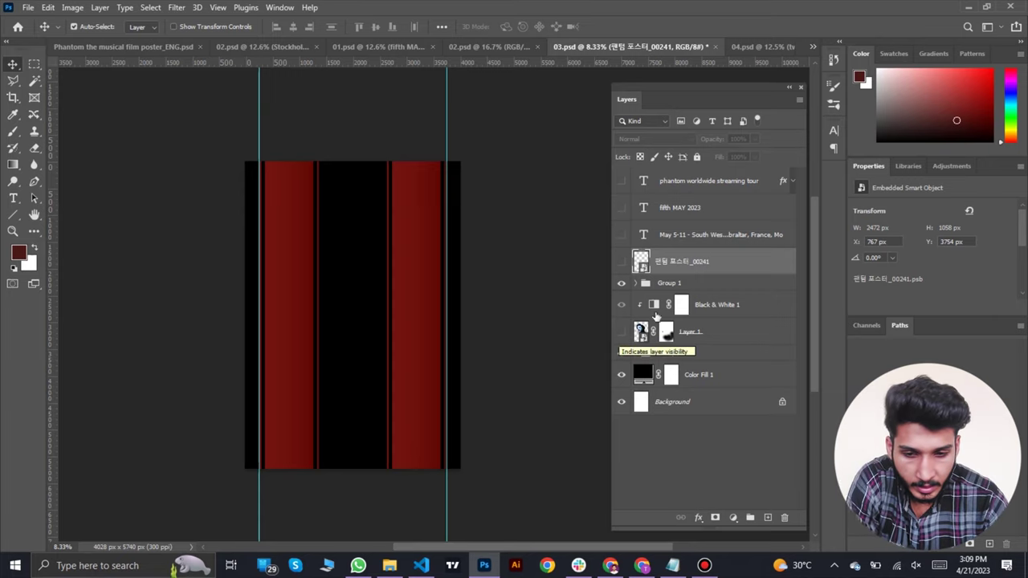
left_click(666, 286)
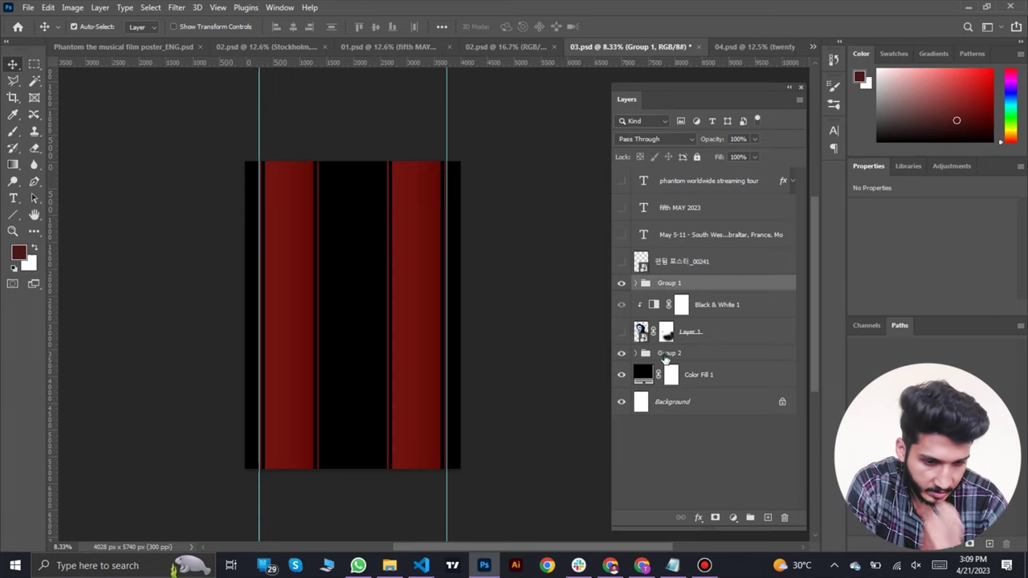
left_click(666, 358)
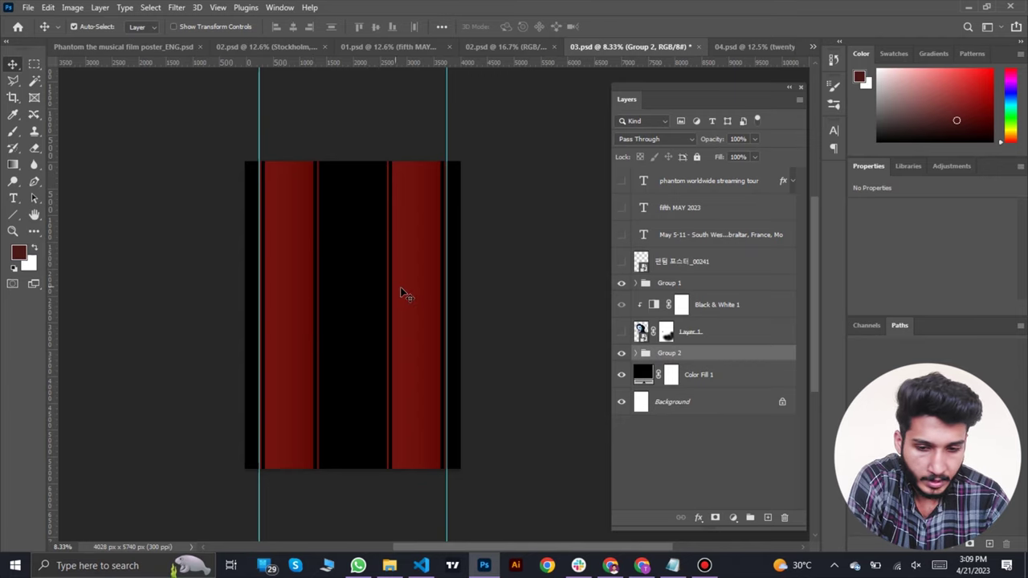
left_click(622, 332)
left_click(623, 306)
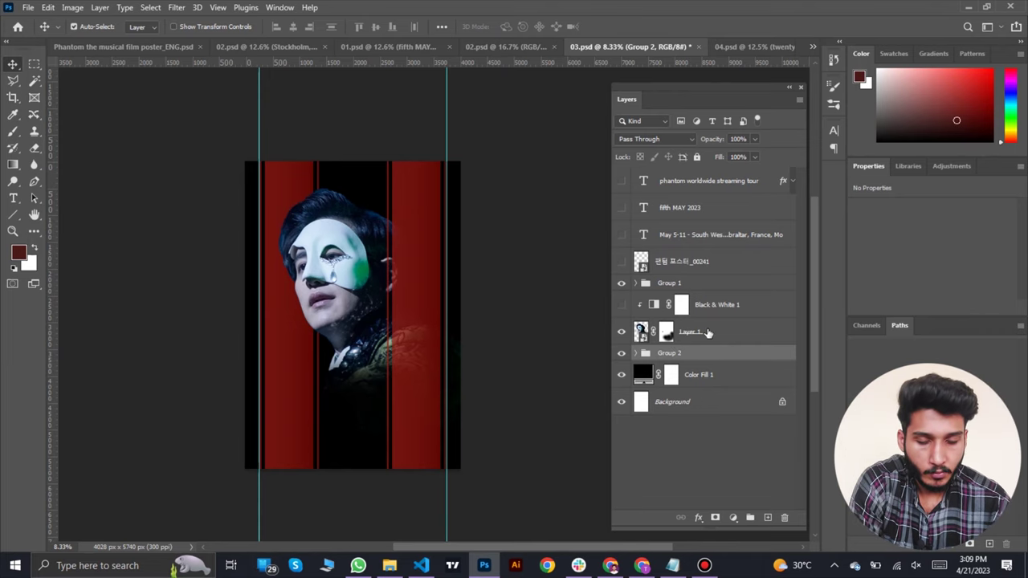
left_click(726, 334)
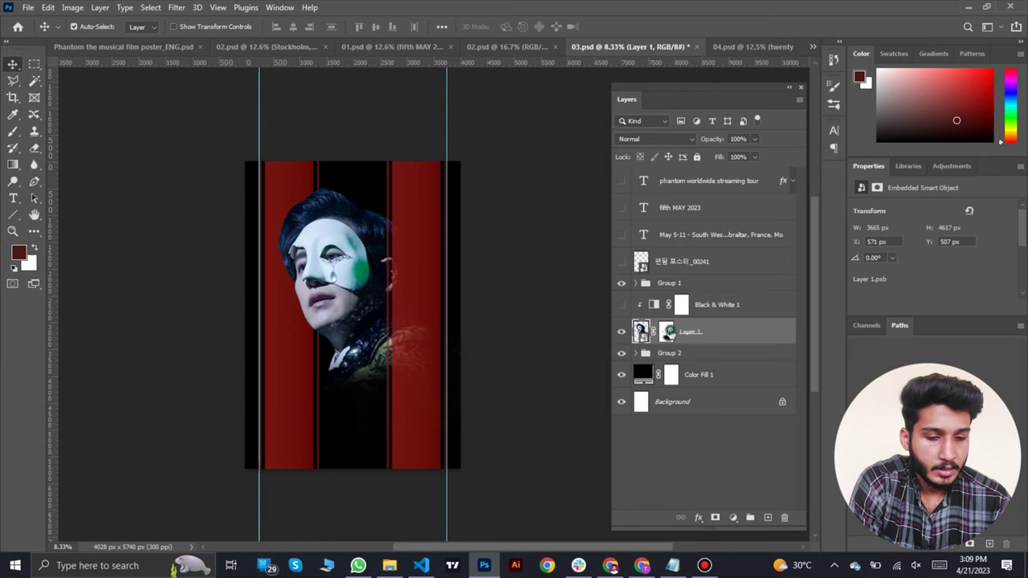
left_click(670, 334)
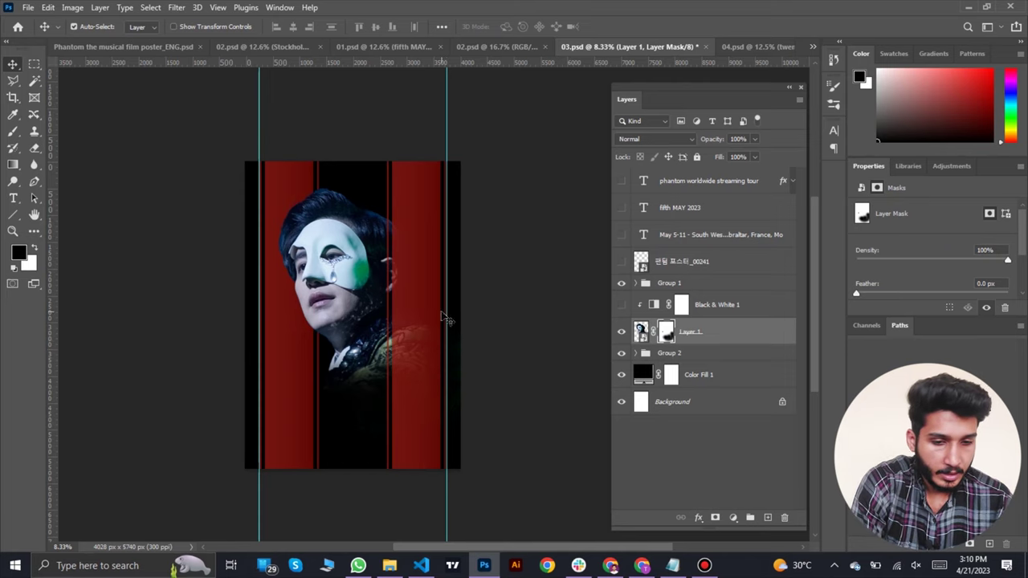
left_click(621, 305)
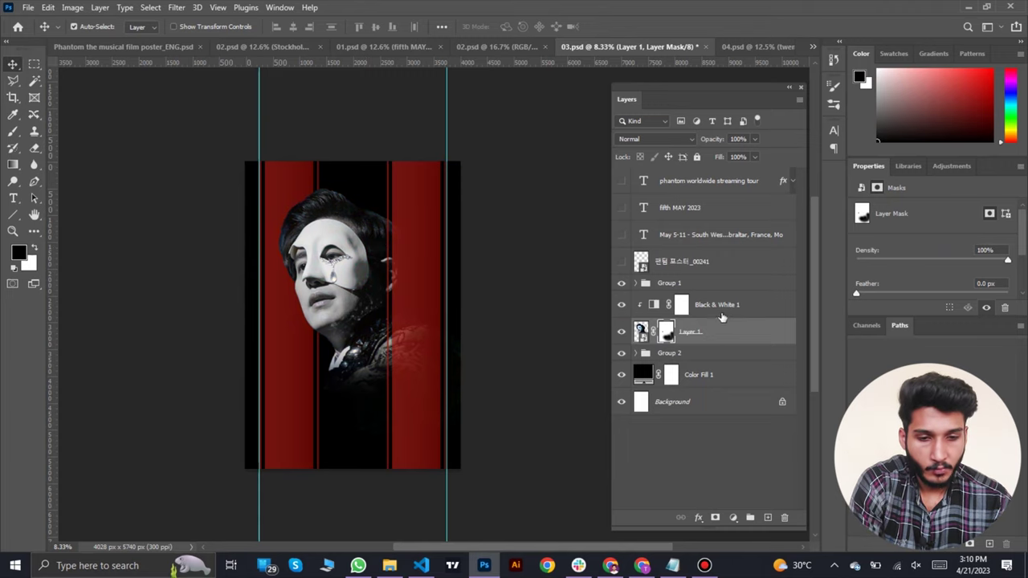
left_click(732, 517)
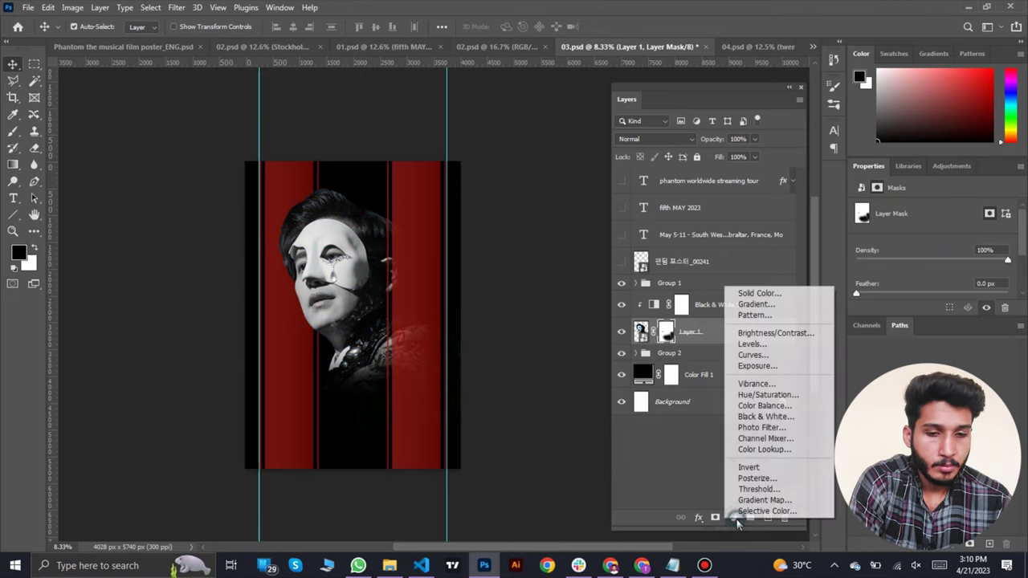
left_click(674, 460)
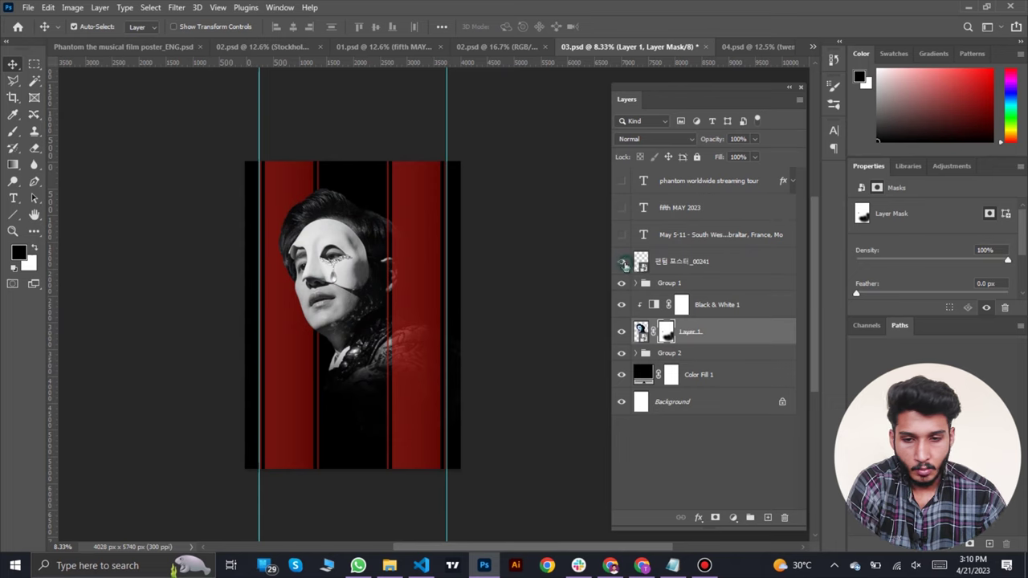
Step: Show the PHANTOM title artwork and the three tour text layers
left_click(622, 262)
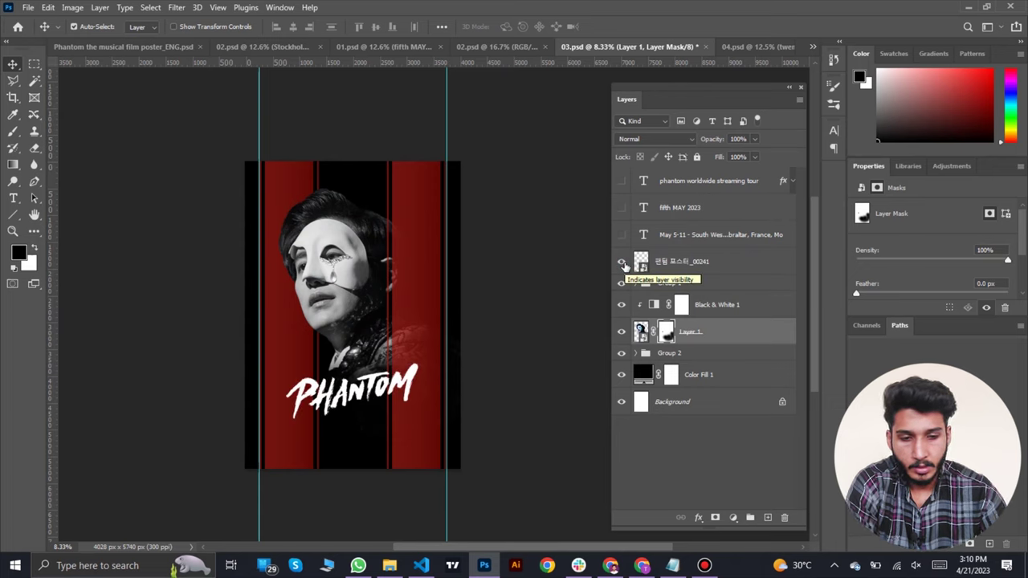
scroll(626, 265, "up", 1)
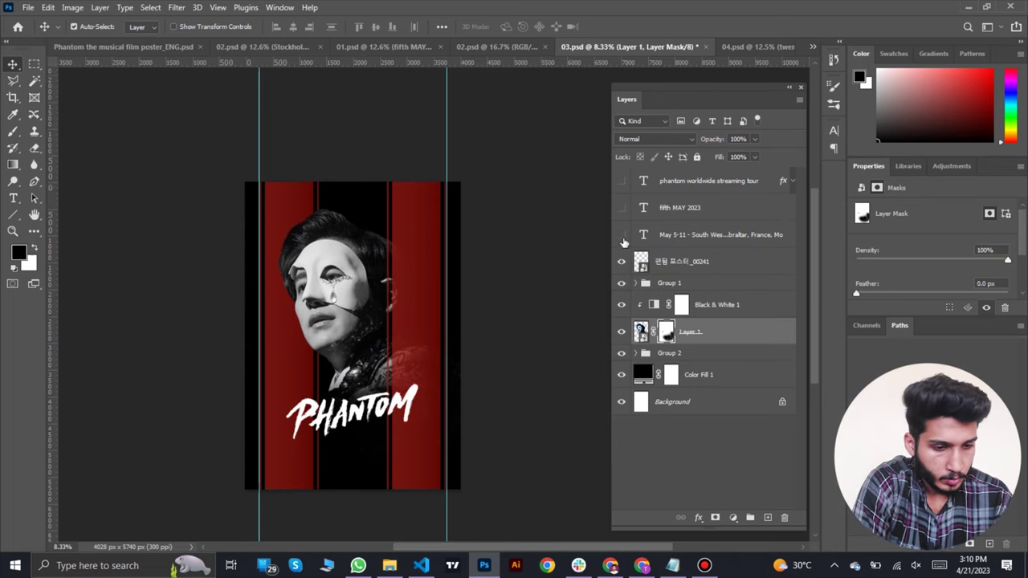
left_click_drag(621, 180, 624, 234)
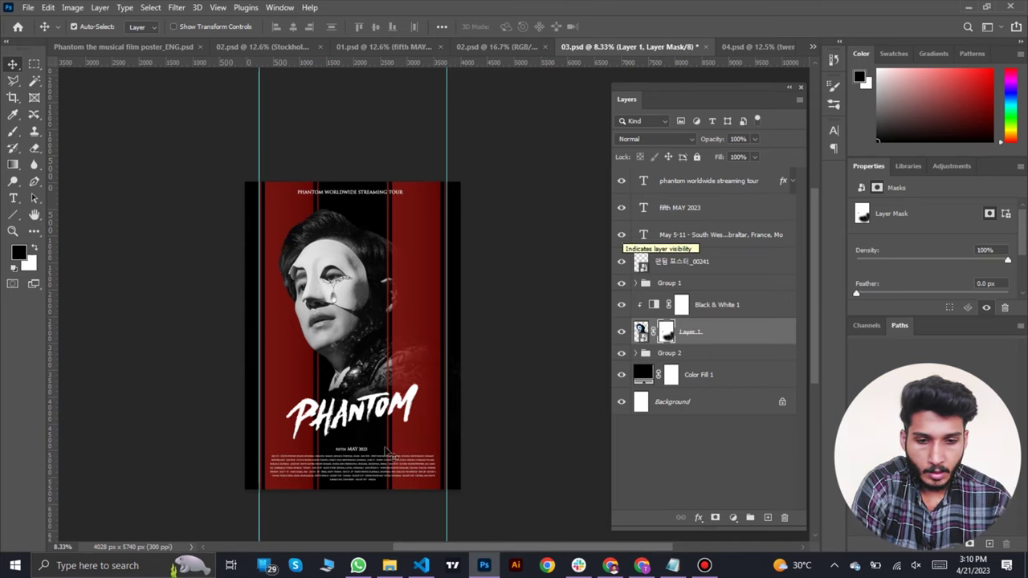
Step: Set the May 5-11 tour-dates text leading to 14 pt
key("ctrl+plus")
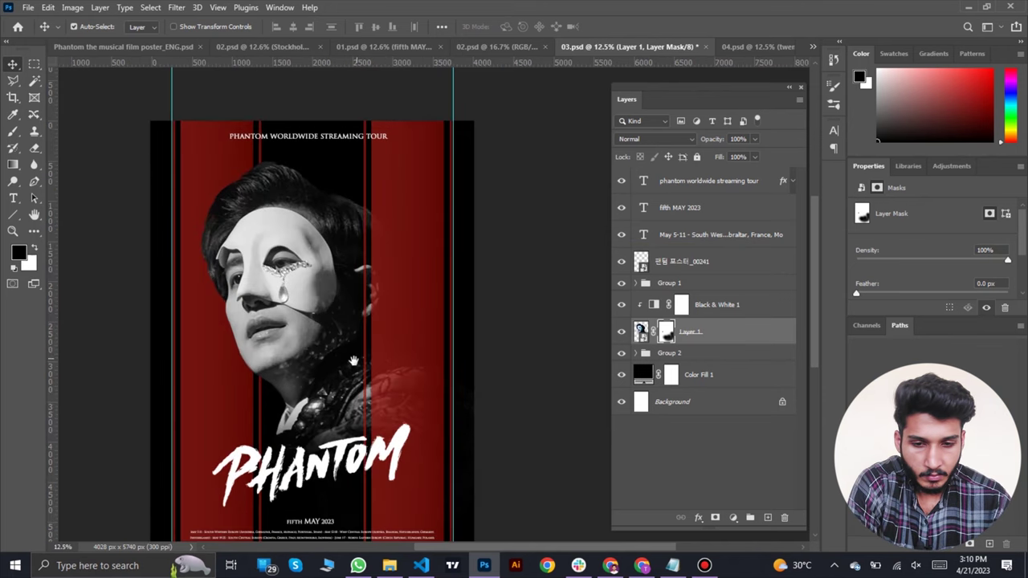
scroll(321, 321, "down", 3)
left_click(348, 472)
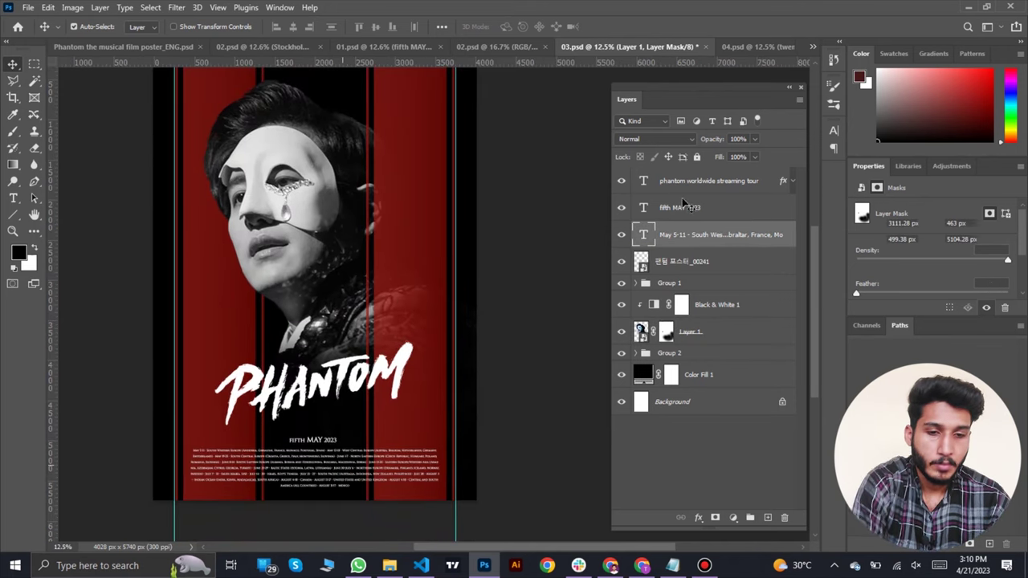
scroll(979, 250, "down", 3)
scroll(979, 253, "down", 2)
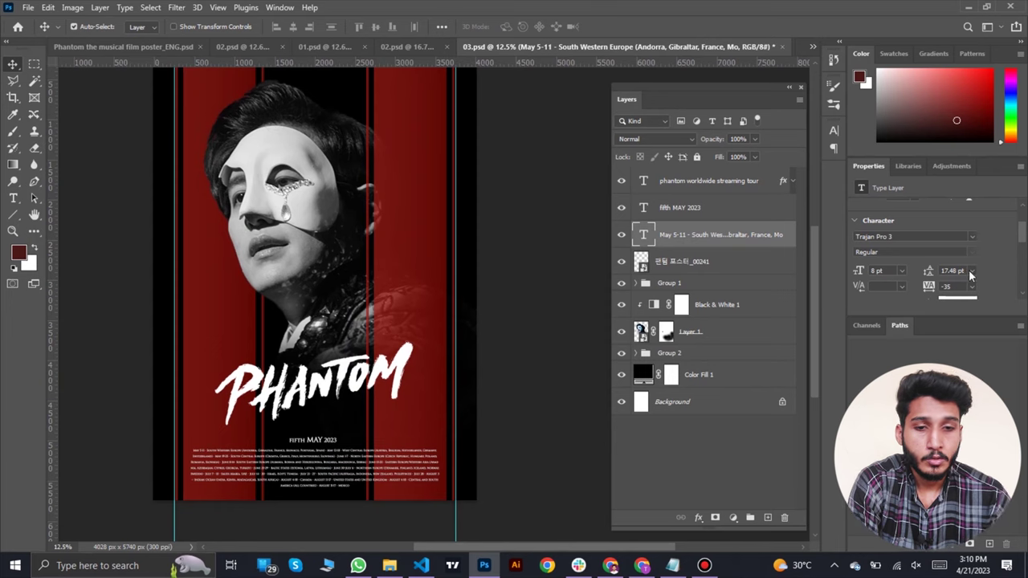
left_click(972, 271)
left_click(968, 358)
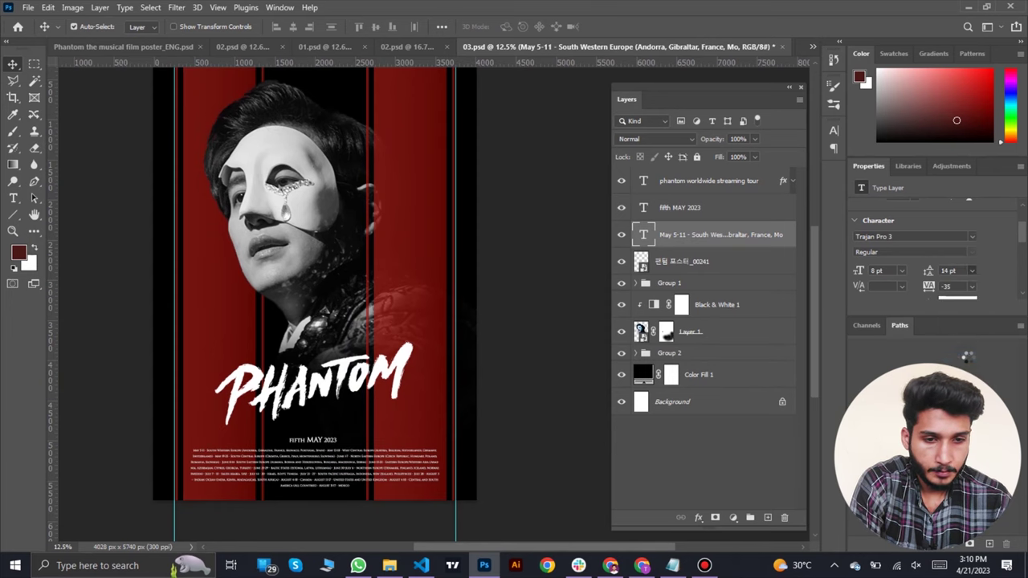
Step: Deselect the text, zoom out to the whole poster, and switch to 04.psd
left_click(514, 378)
key("ctrl+0")
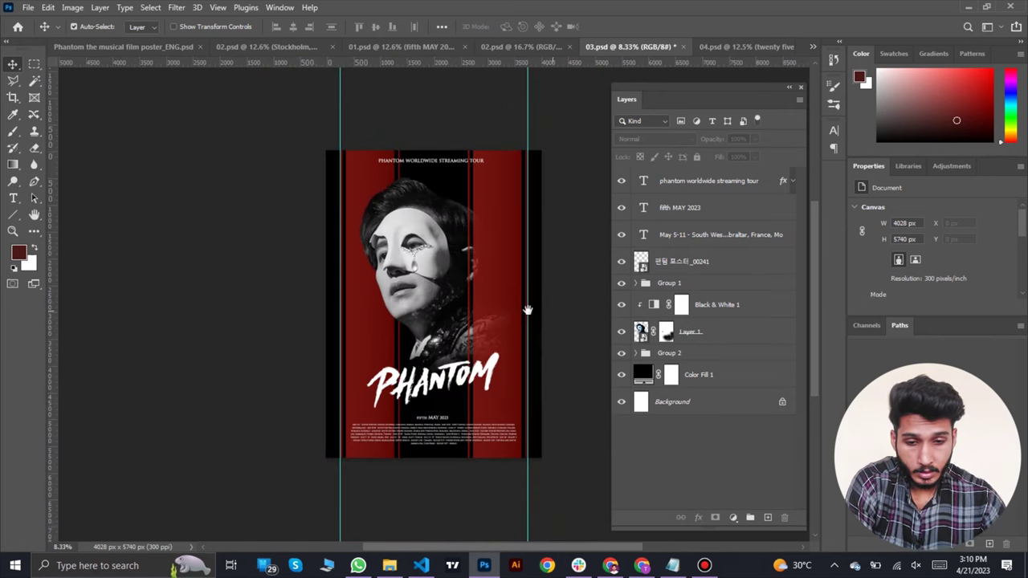
key("ctrl+minus")
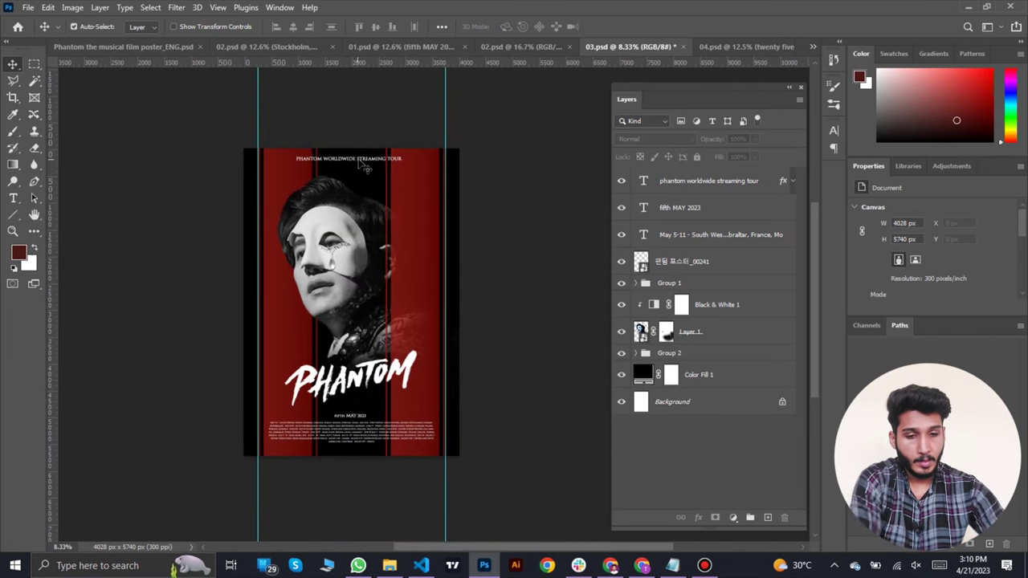
left_click(361, 159)
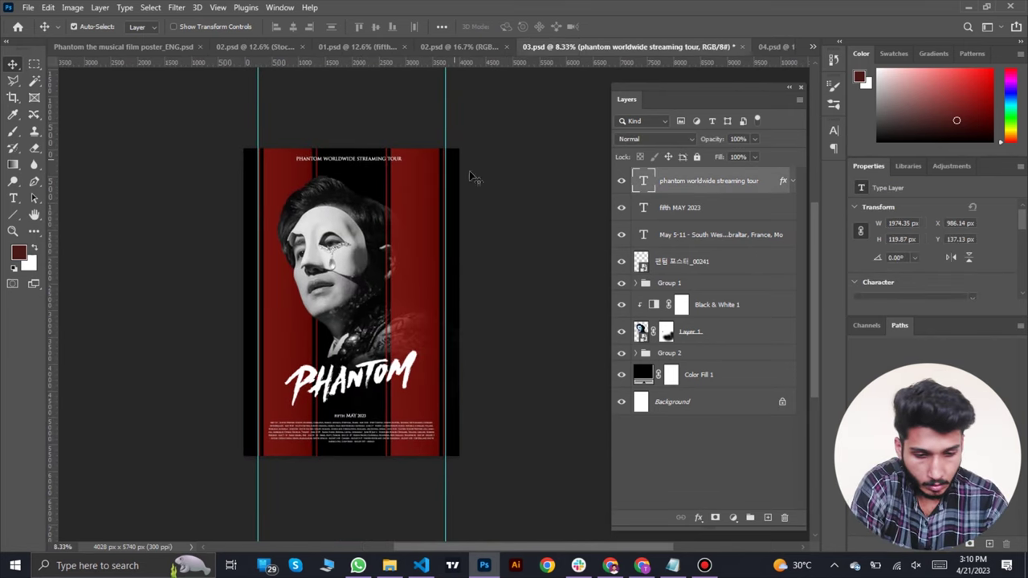
left_click(530, 183)
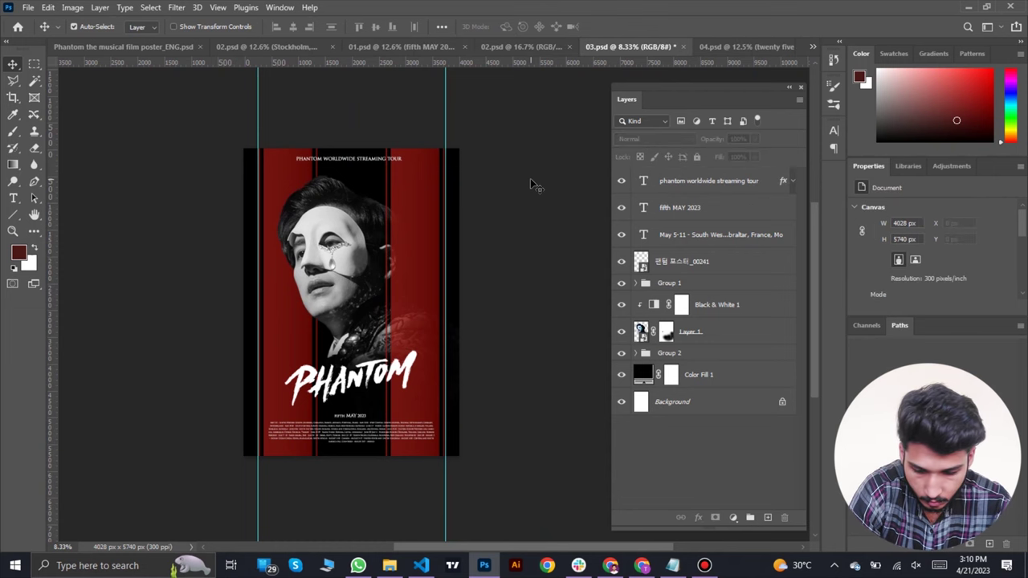
left_click(743, 47)
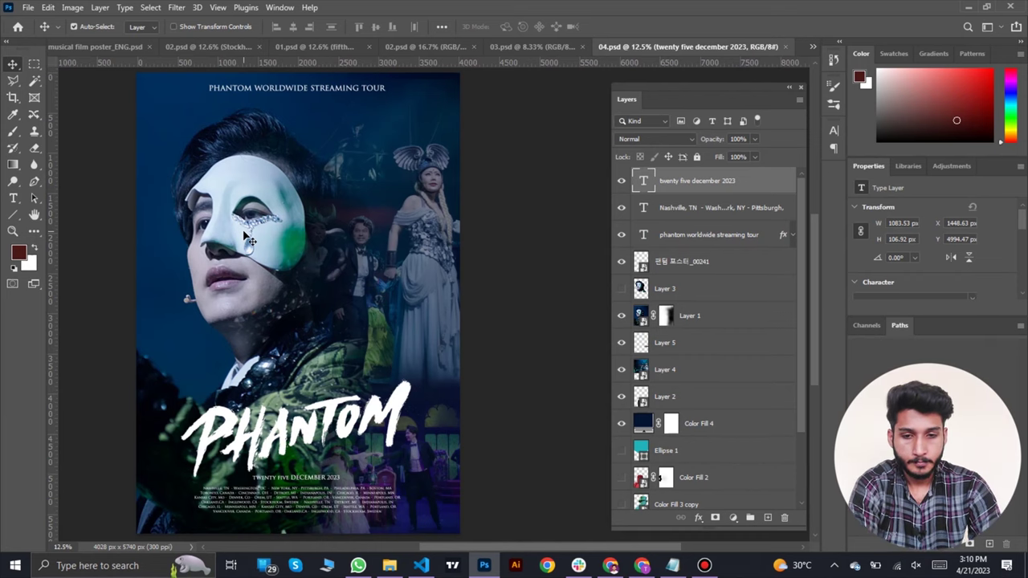
Step: Delete the hidden layers Ellipse 1 through Color Fill 1, plus Layer 3
scroll(723, 378, "down", 3)
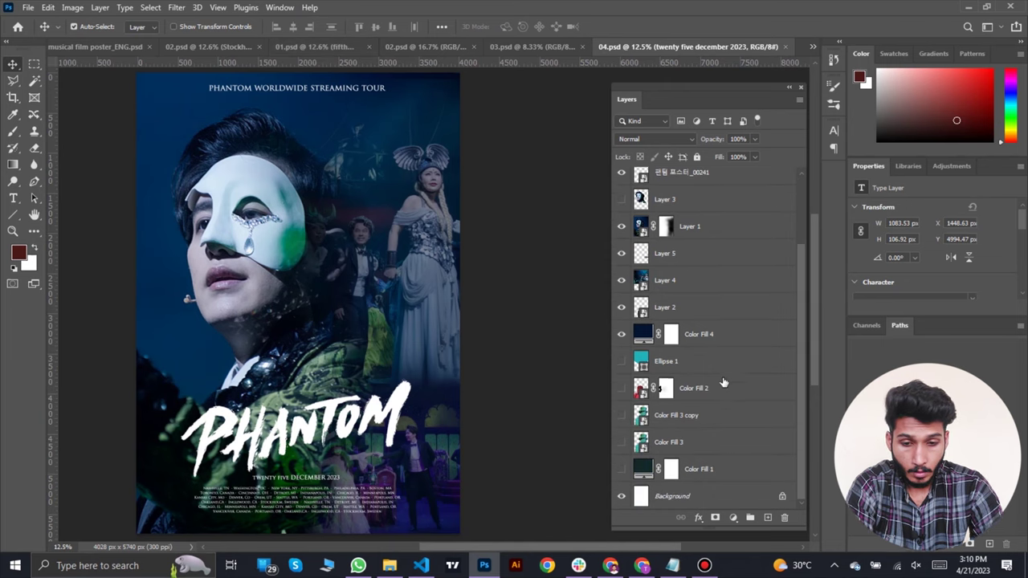
left_click(714, 365)
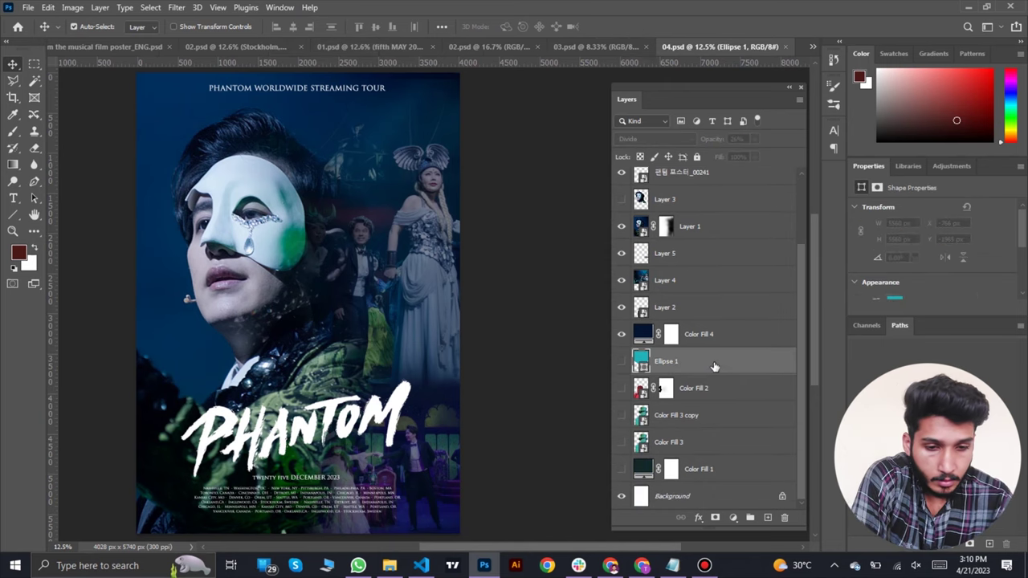
left_click(717, 474, "shift")
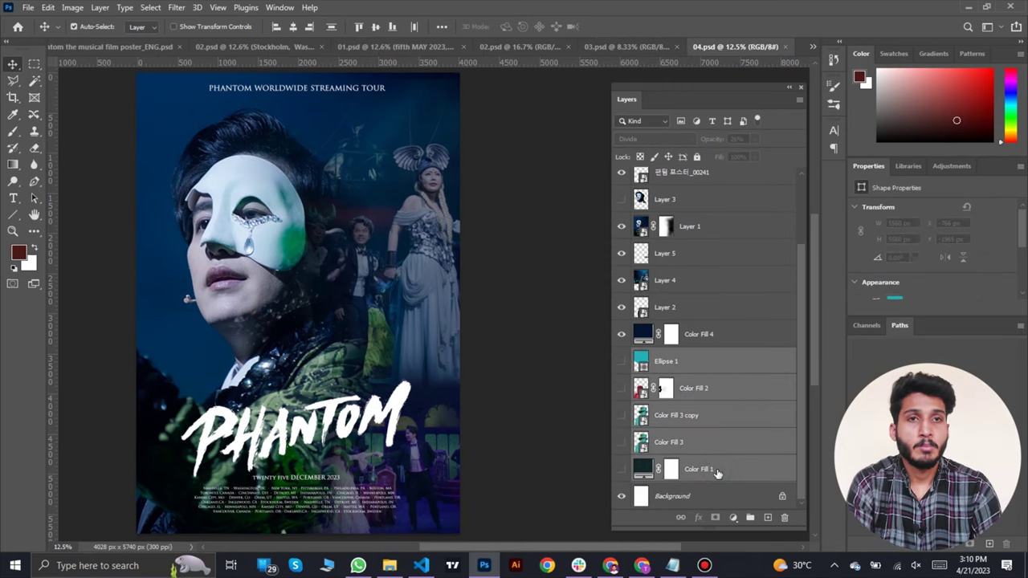
key("Delete")
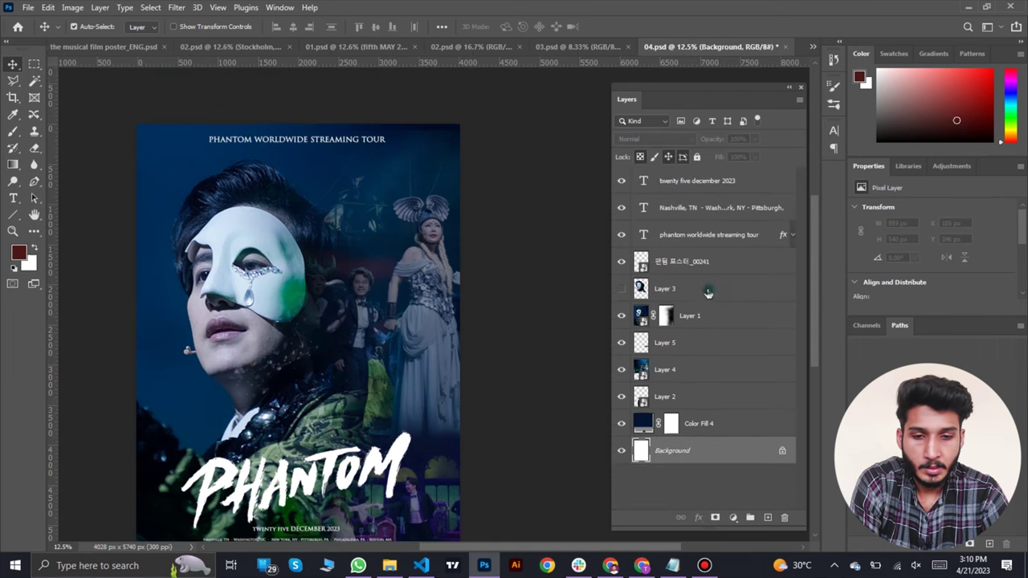
left_click(708, 291)
key("Delete")
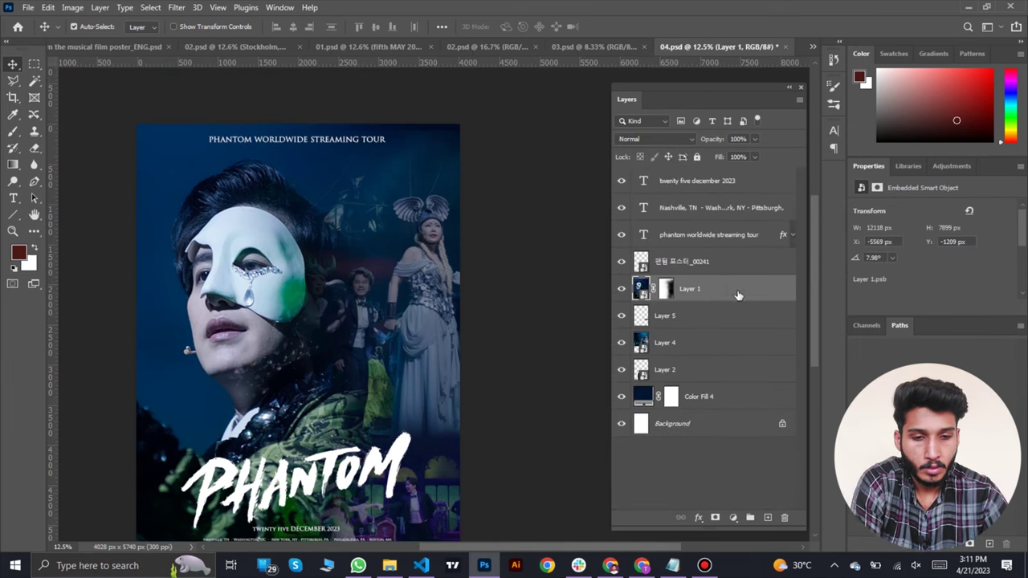
Step: Hide the top five text and photo layers down to Layer 5
scroll(351, 327, "down", 3)
scroll(351, 327, "up", 3)
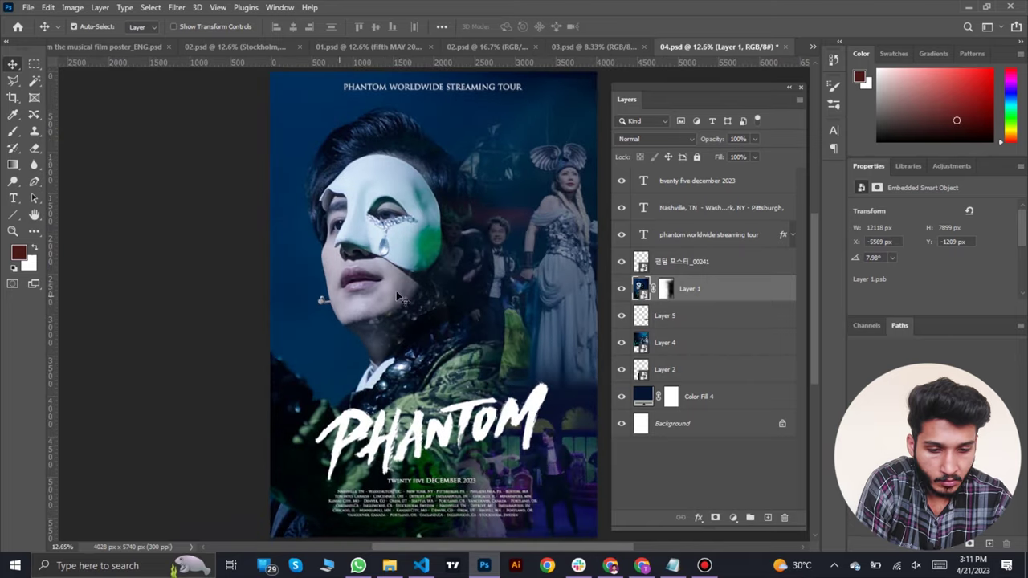
left_click_drag(277, 337, 274, 285)
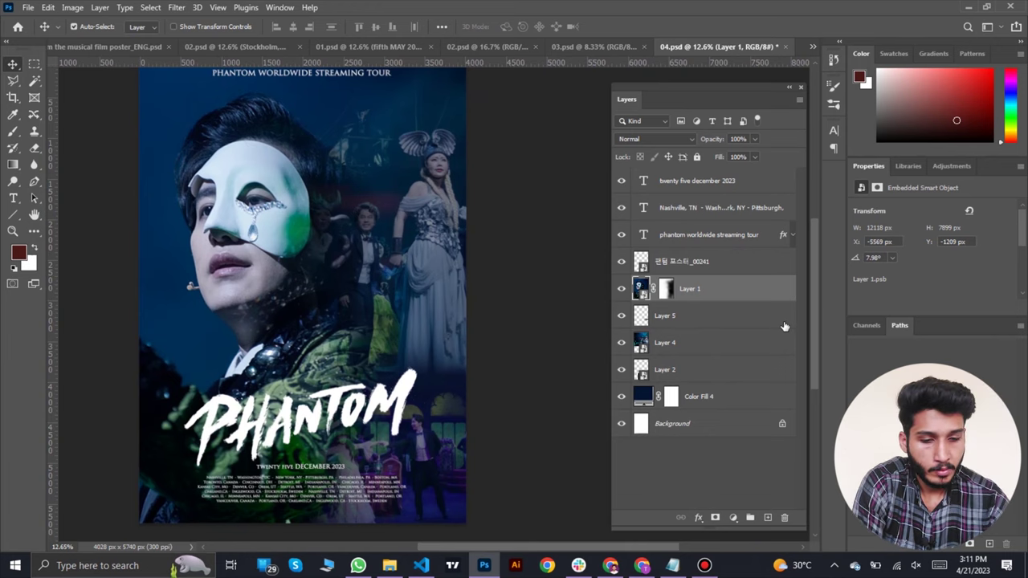
left_click_drag(624, 182, 619, 346)
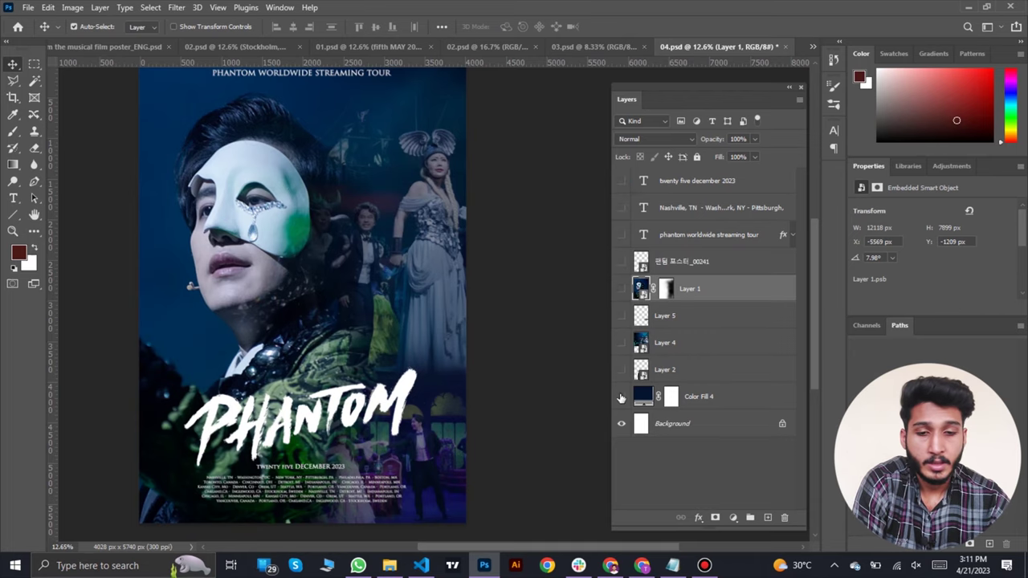
Step: Turn on the navy Color Fill 4 and the Layer 2 stage photo, previewing the portrait briefly
left_click(621, 397)
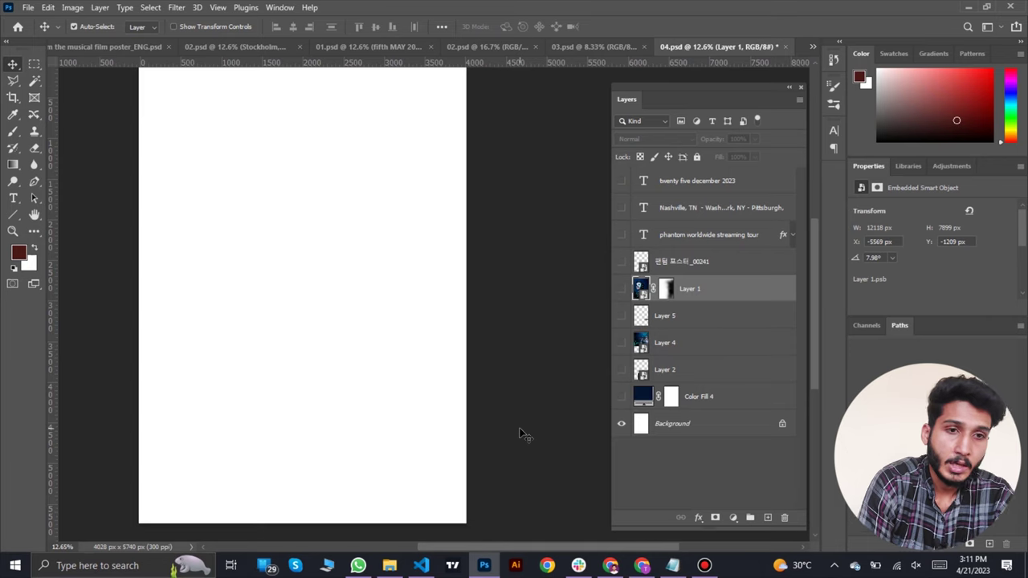
scroll(519, 434, "left", 3)
scroll(554, 380, "right", 2)
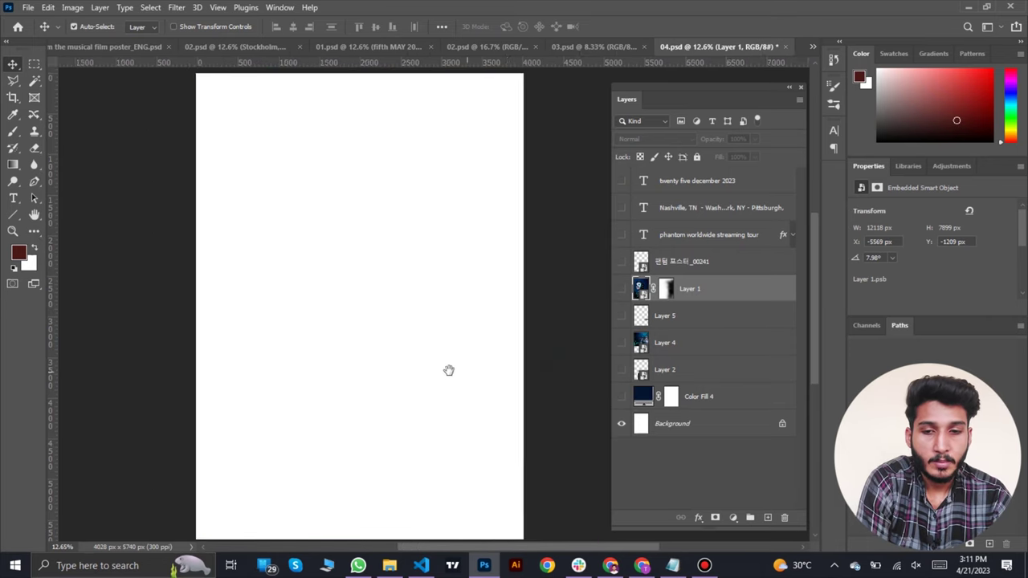
scroll(447, 367, "right", 1)
left_click(621, 399)
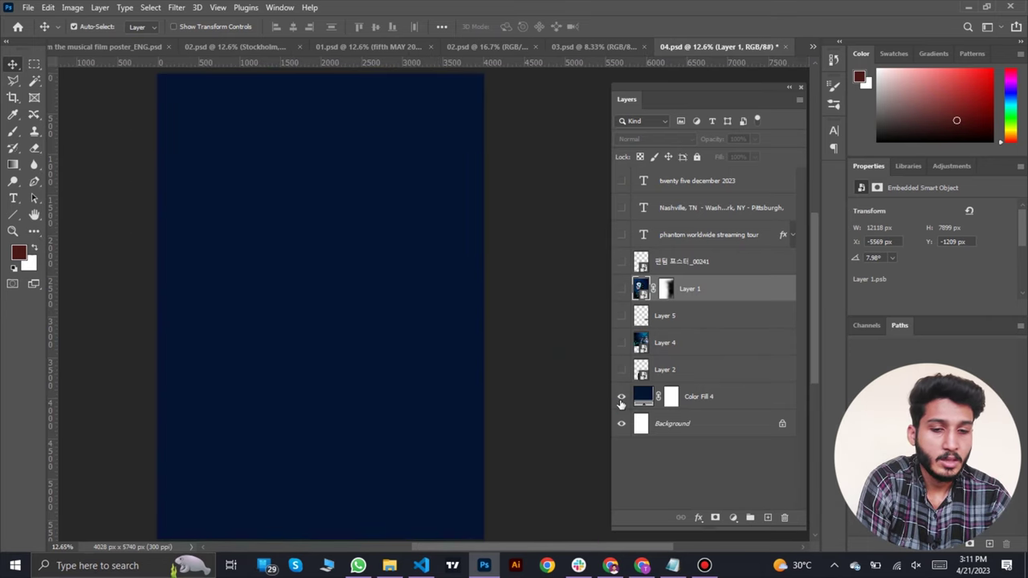
left_click(732, 518)
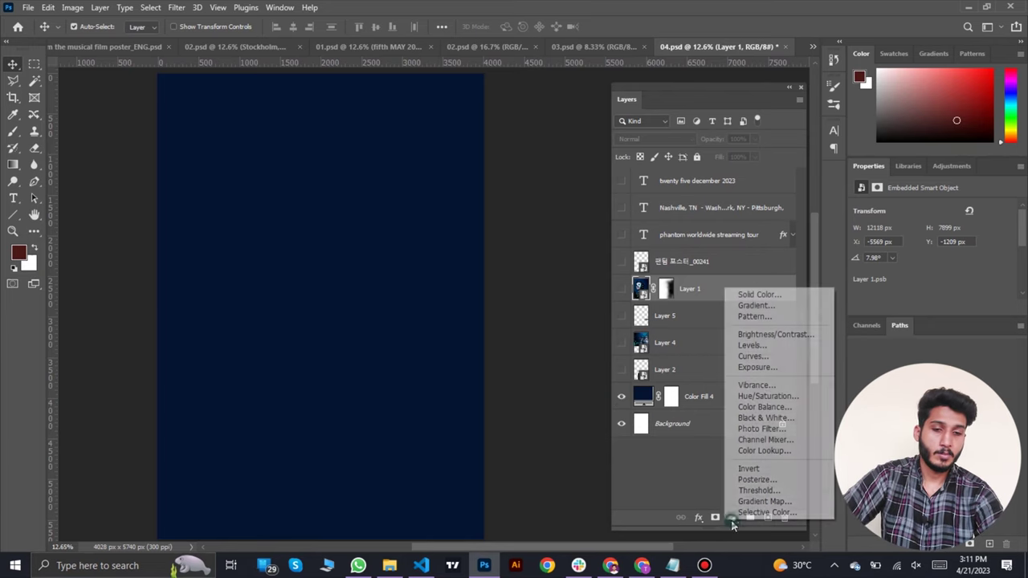
left_click(559, 333)
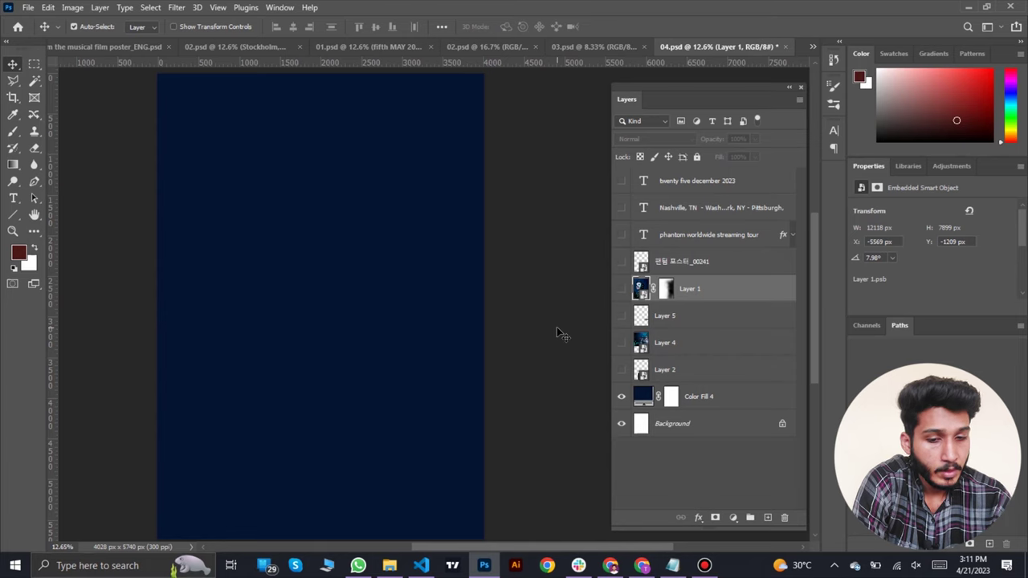
left_click(621, 289)
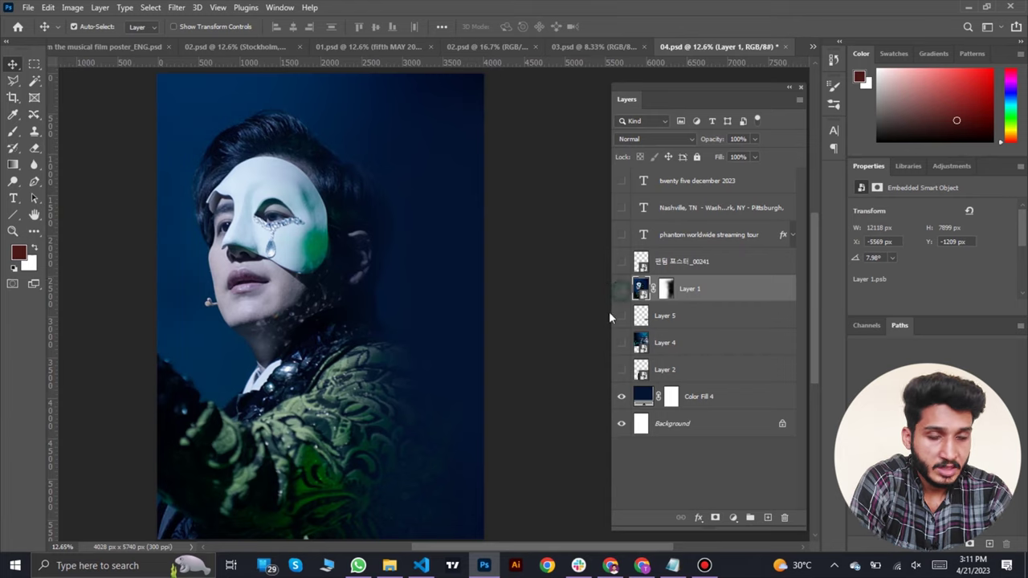
left_click(621, 289)
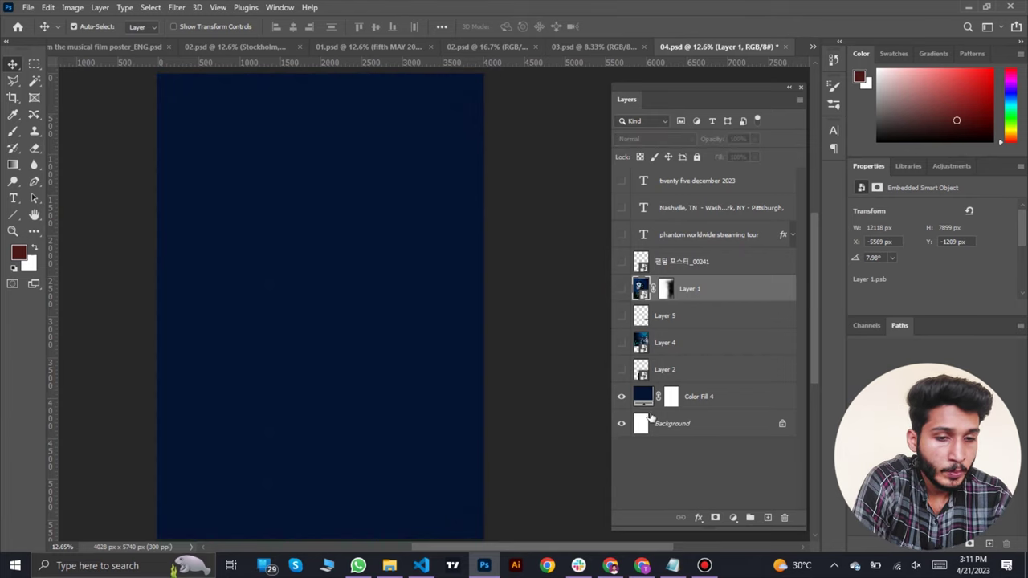
left_click(621, 371)
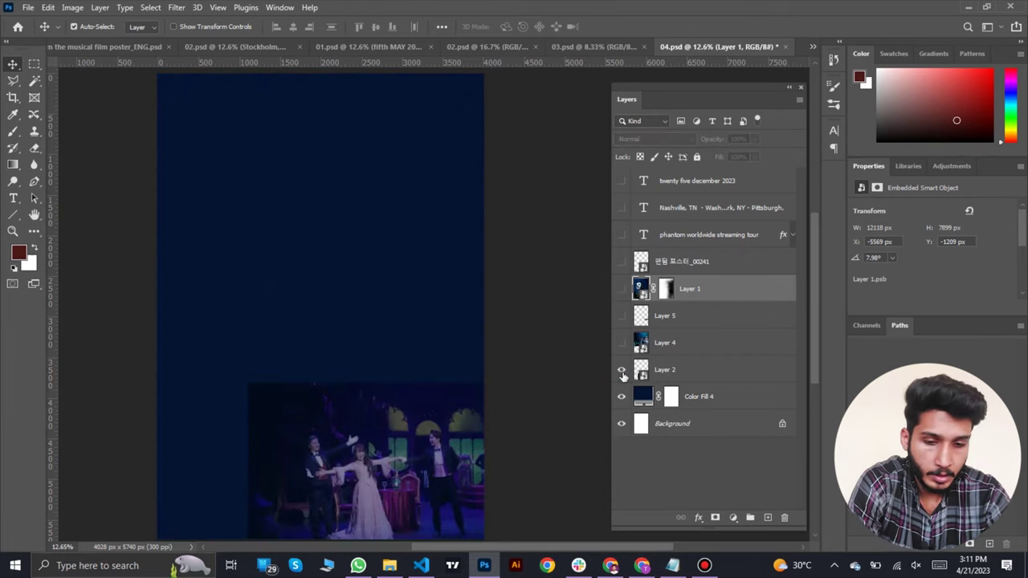
Step: Show Layer 4's costumed-cast stage photo across the upper poster
scroll(536, 413, "down", 2)
scroll(536, 414, "down", 2)
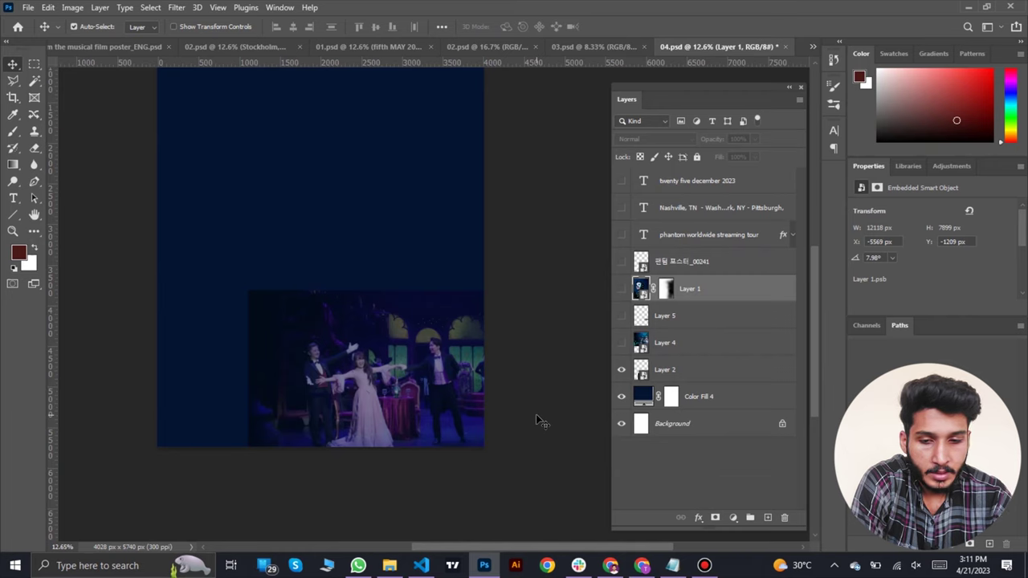
left_click(691, 347)
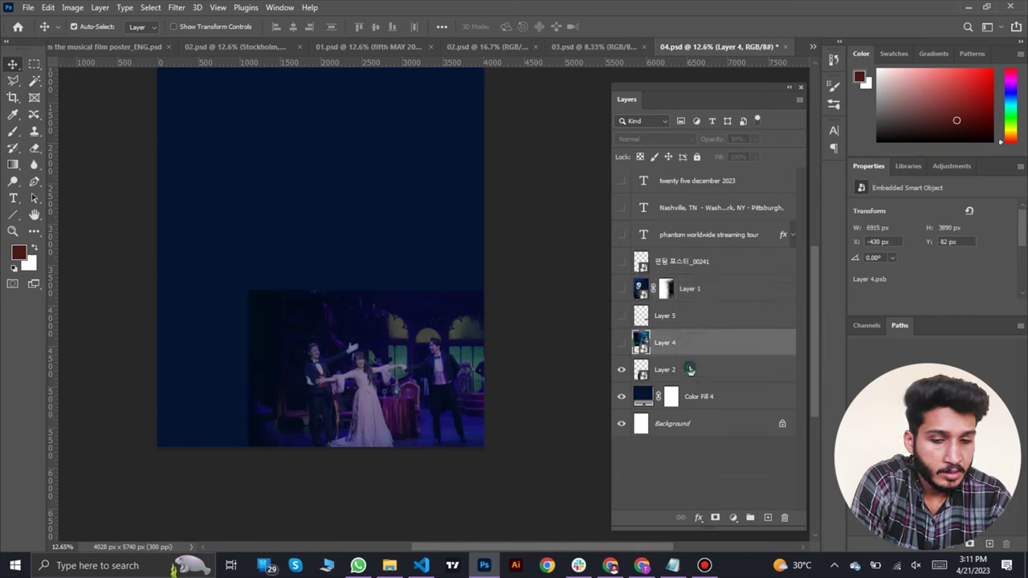
left_click(690, 371)
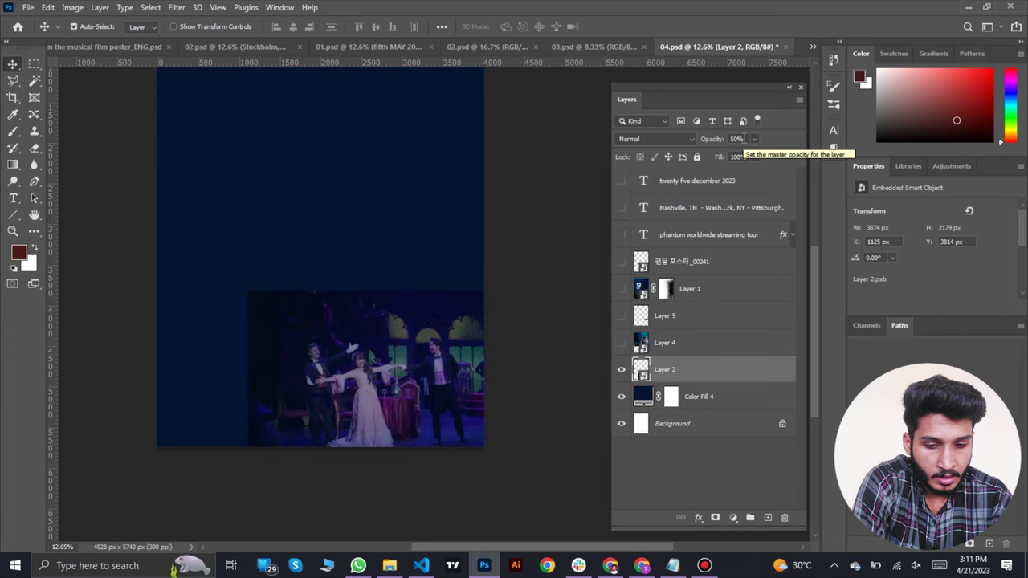
left_click(621, 343)
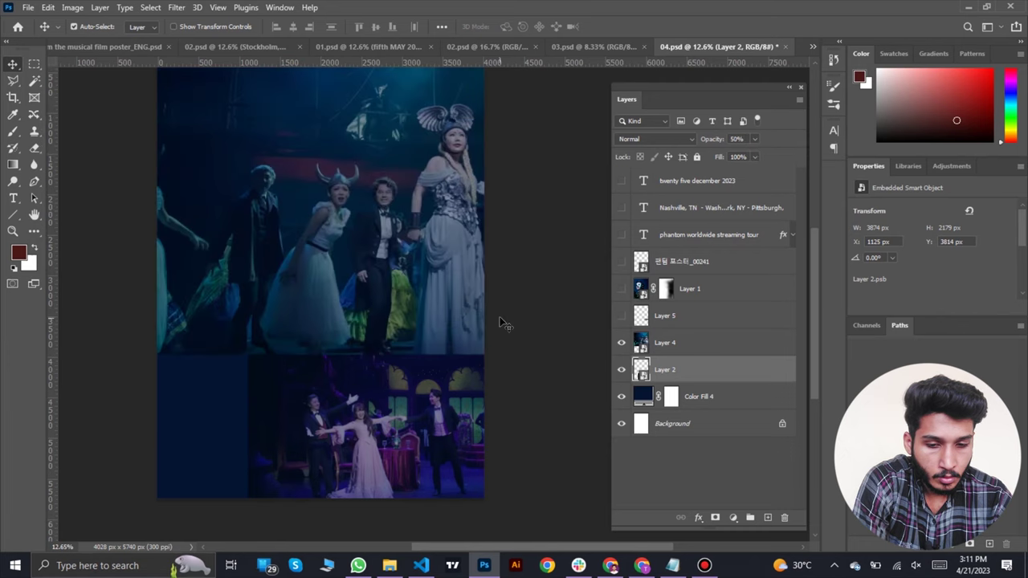
scroll(500, 322, "up", 2)
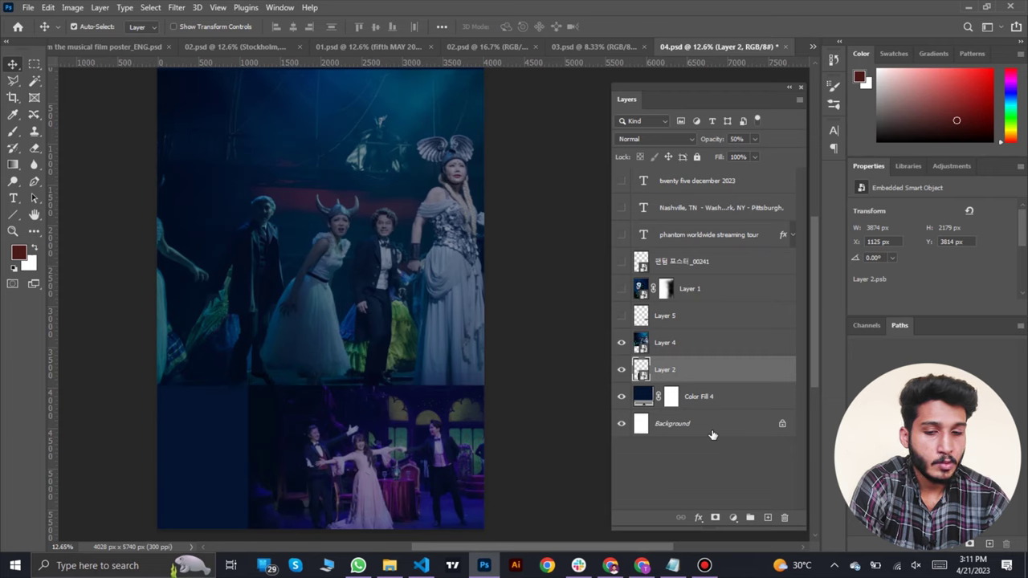
left_click(748, 344)
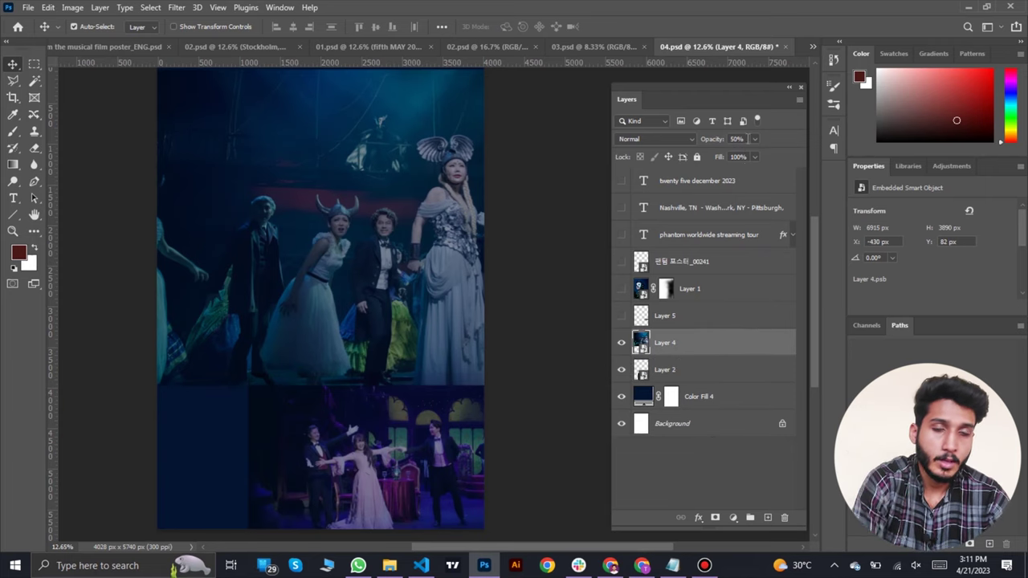
Step: Compare Layer 5 on and off, leaving it visible
left_click(621, 317)
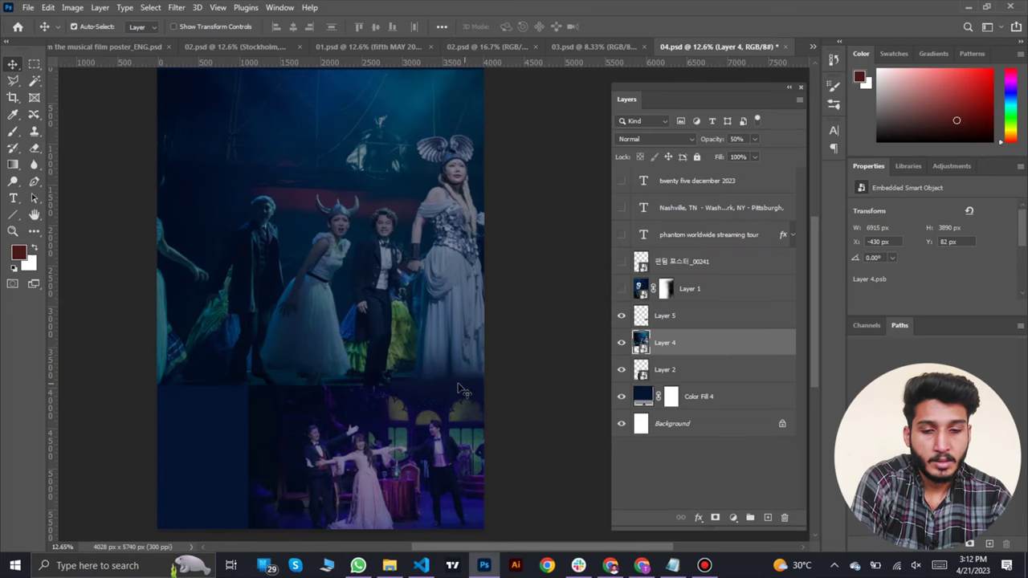
left_click(623, 320)
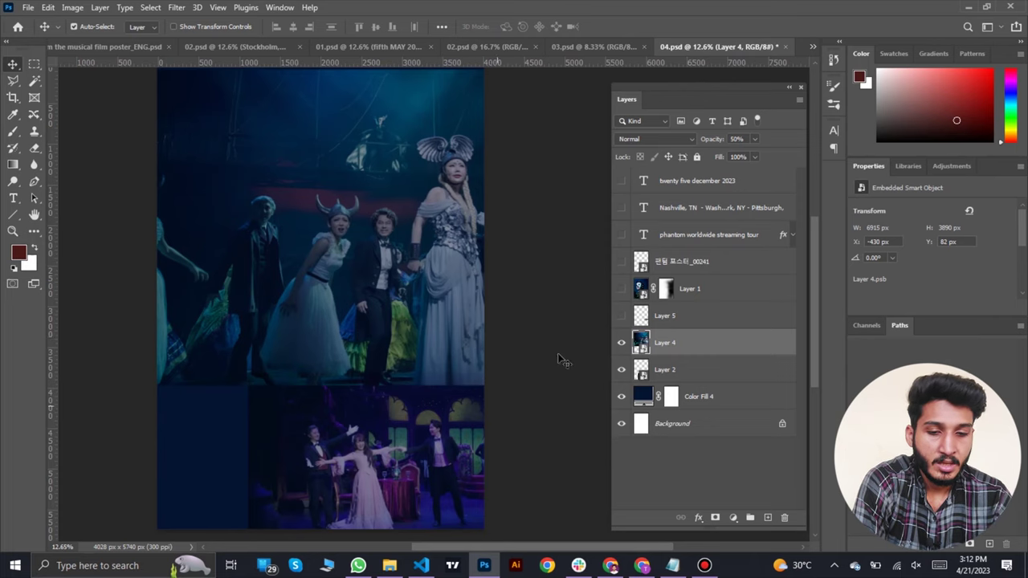
left_click(620, 317)
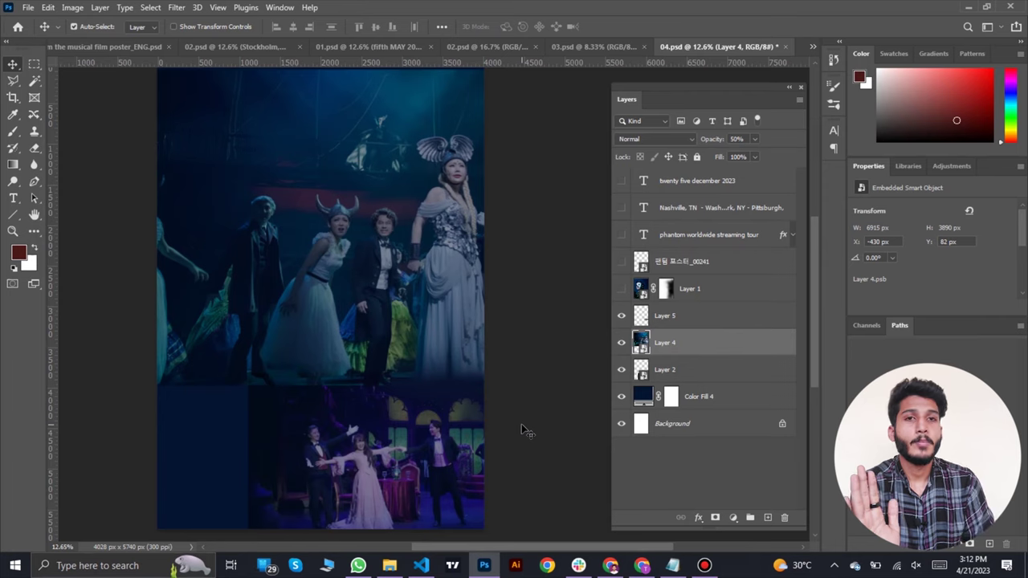
scroll(610, 361, "up", 1)
scroll(629, 329, "up", 1)
scroll(629, 330, "down", 1)
scroll(631, 318, "down", 1)
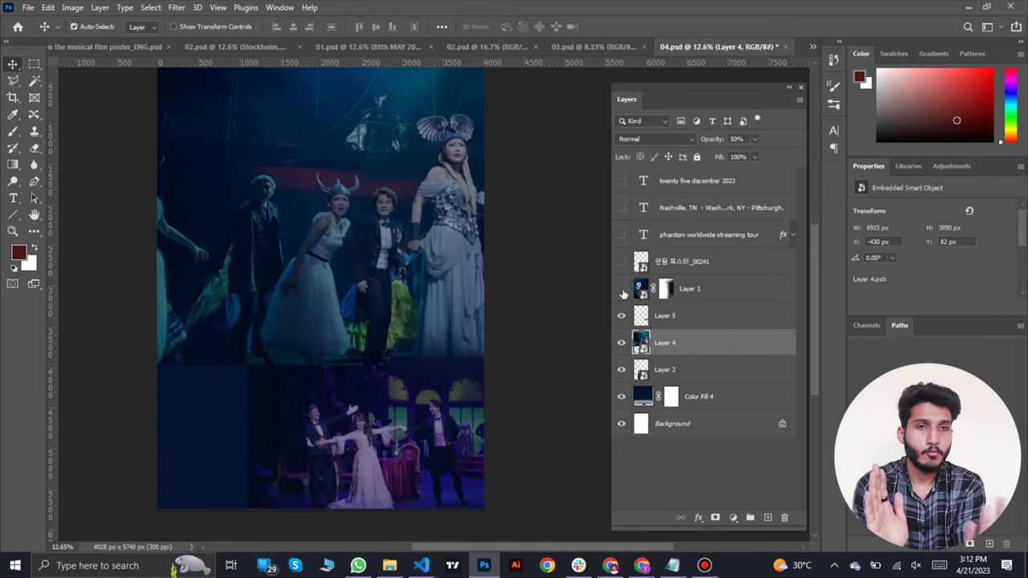
Step: Show Layer 1's masked phantom portrait over the collage and select its layer mask
left_click(621, 288)
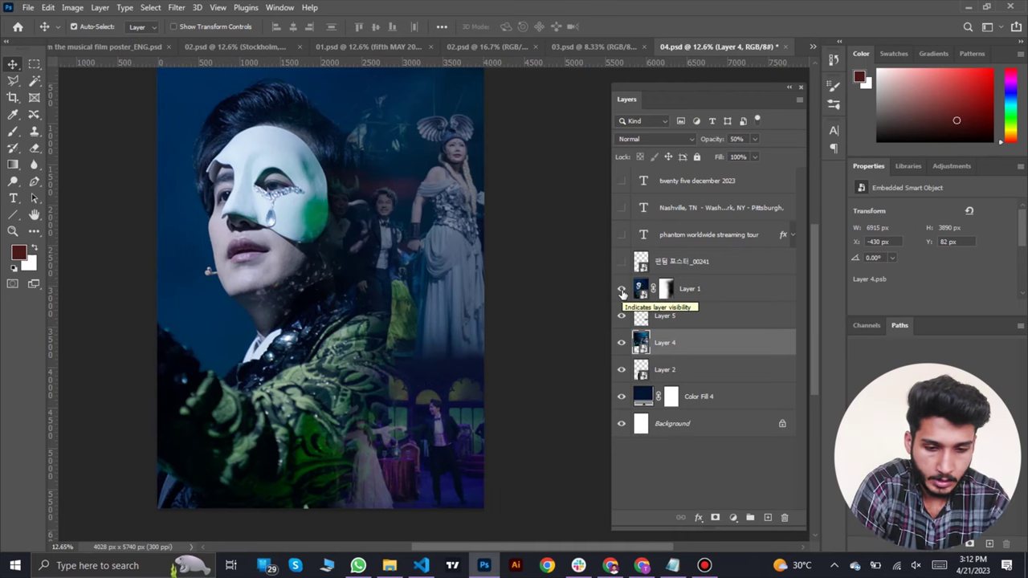
left_click(672, 294)
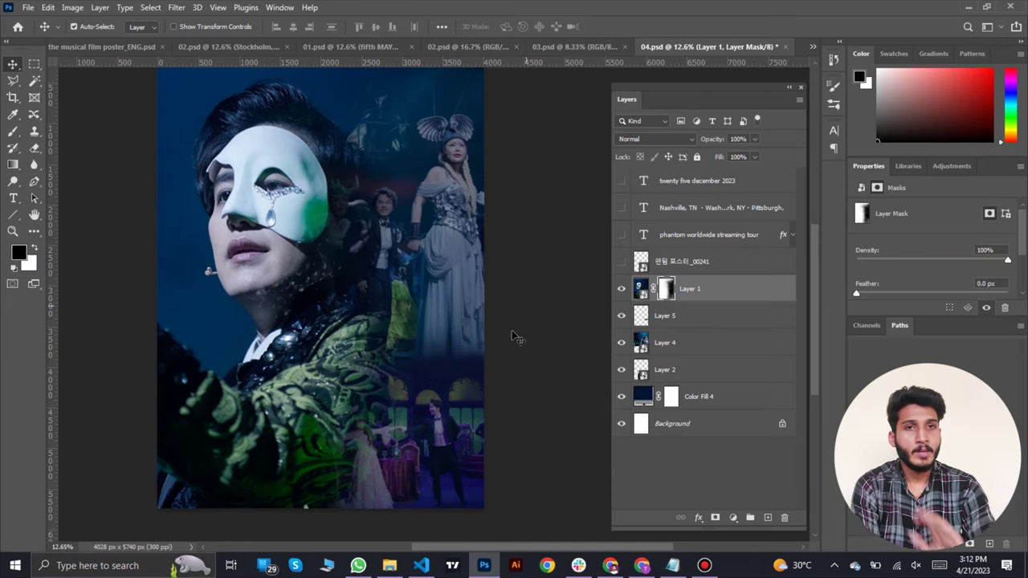
scroll(532, 313, "up", 1)
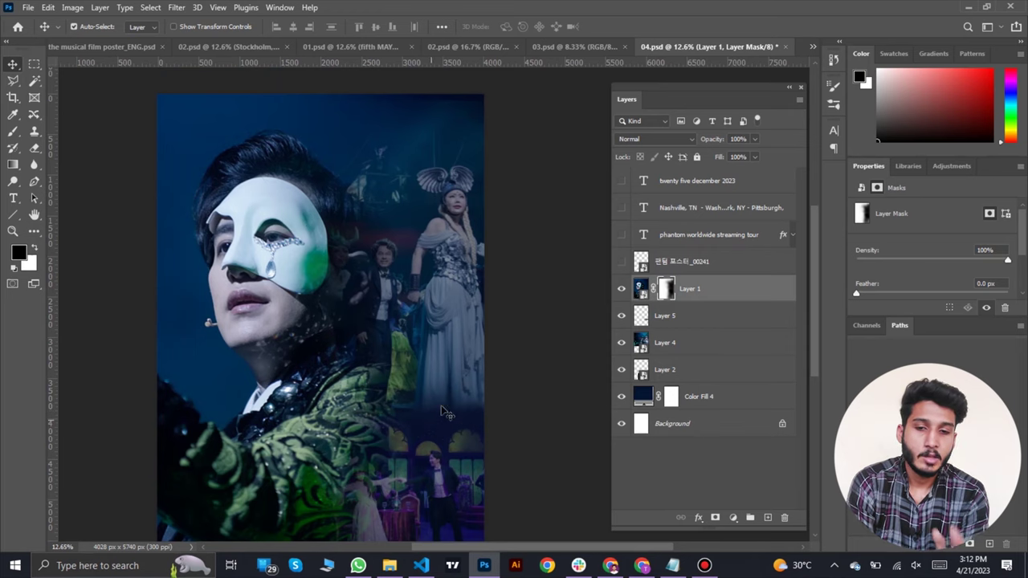
scroll(441, 436, "down", 1)
scroll(444, 437, "down", 2)
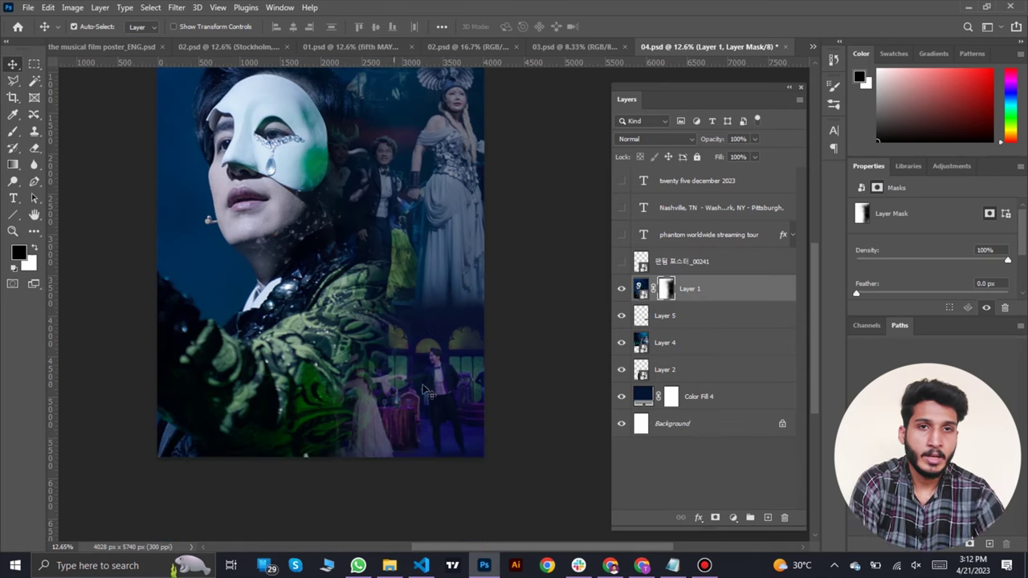
scroll(478, 441, "up", 2)
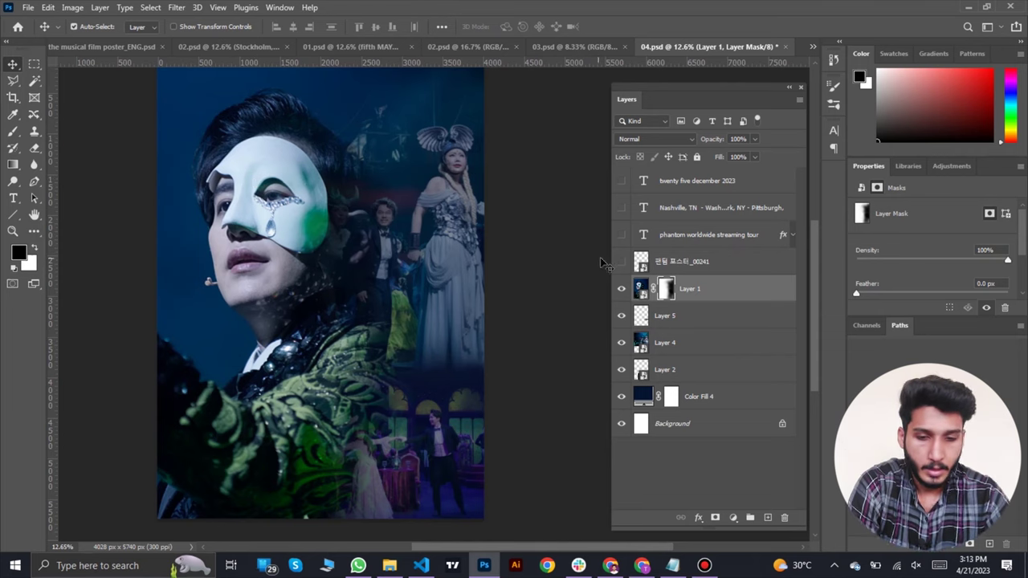
Step: Show the PHANTOM title, streaming-tour heading, city list and December 2023 date, then fit the poster
left_click(621, 261)
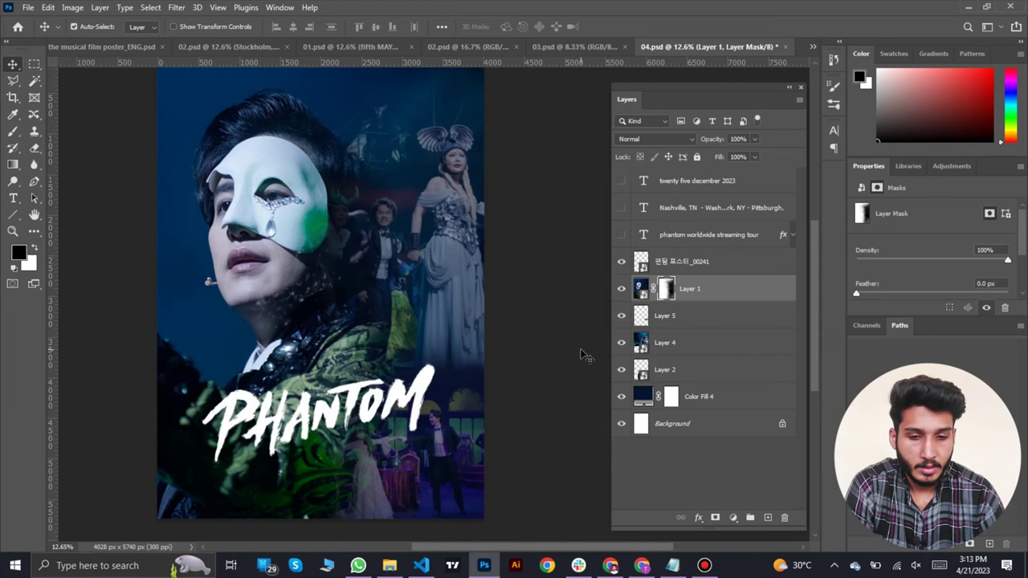
scroll(584, 354, "down", 1)
left_click(621, 234)
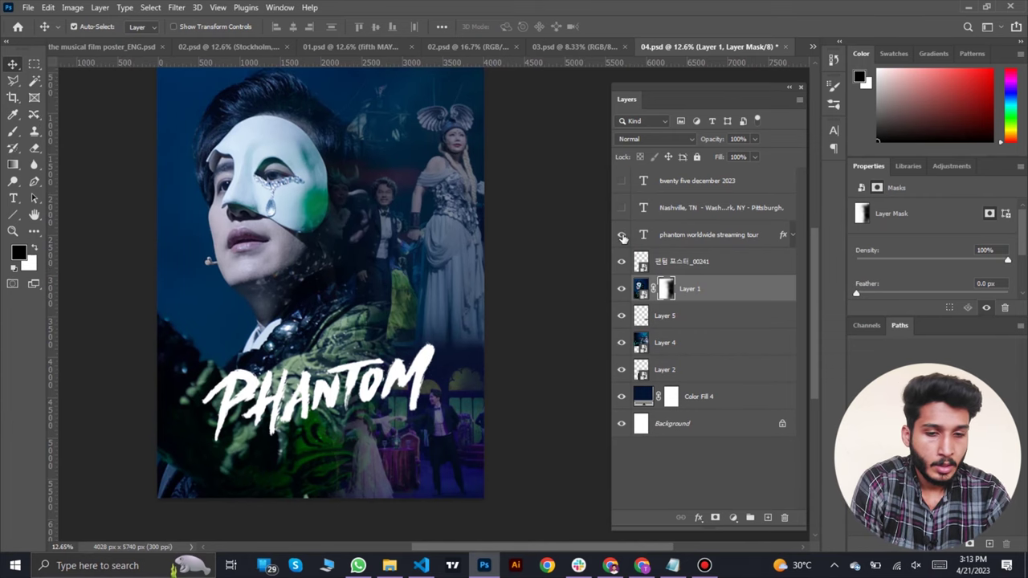
scroll(495, 369, "up", 1)
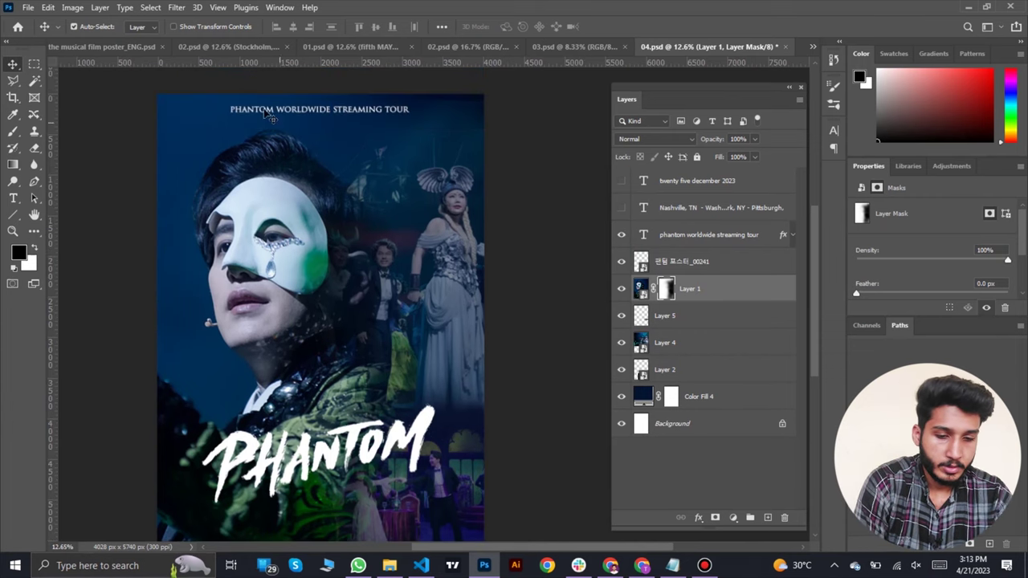
left_click(621, 207)
scroll(409, 486, "down", 2)
left_click(621, 181)
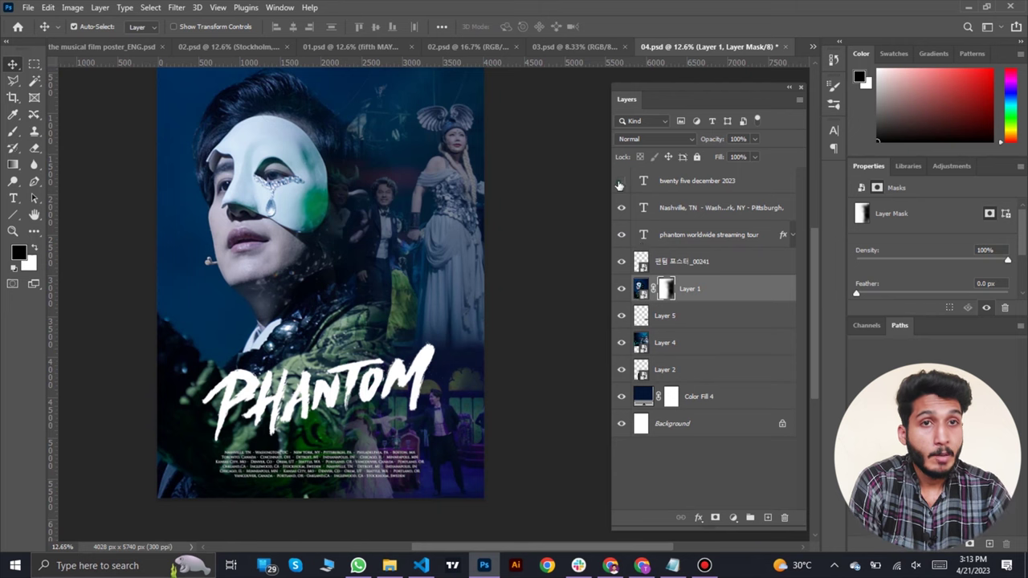
key("ctrl+0")
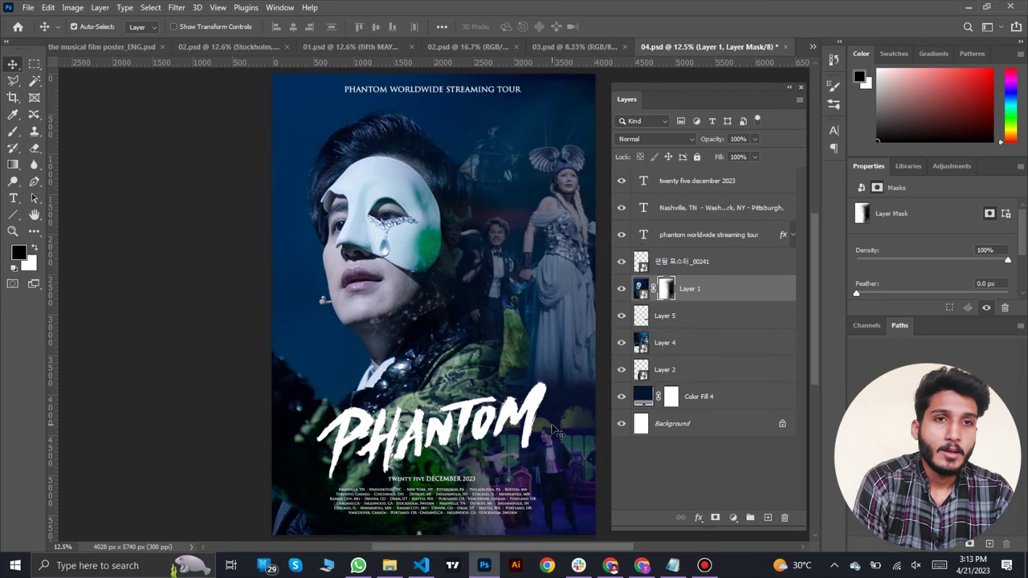
left_click_drag(490, 363, 434, 365)
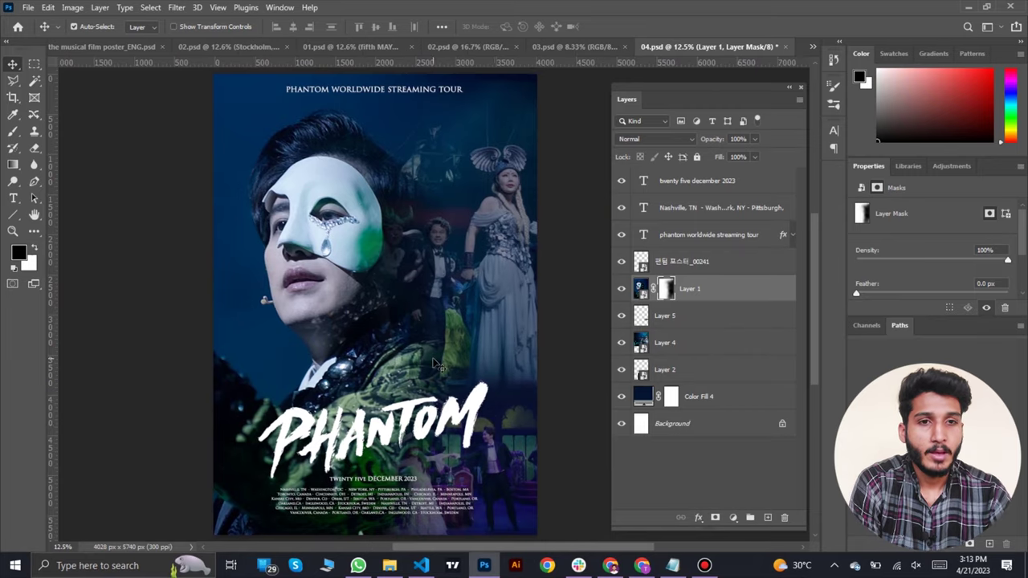